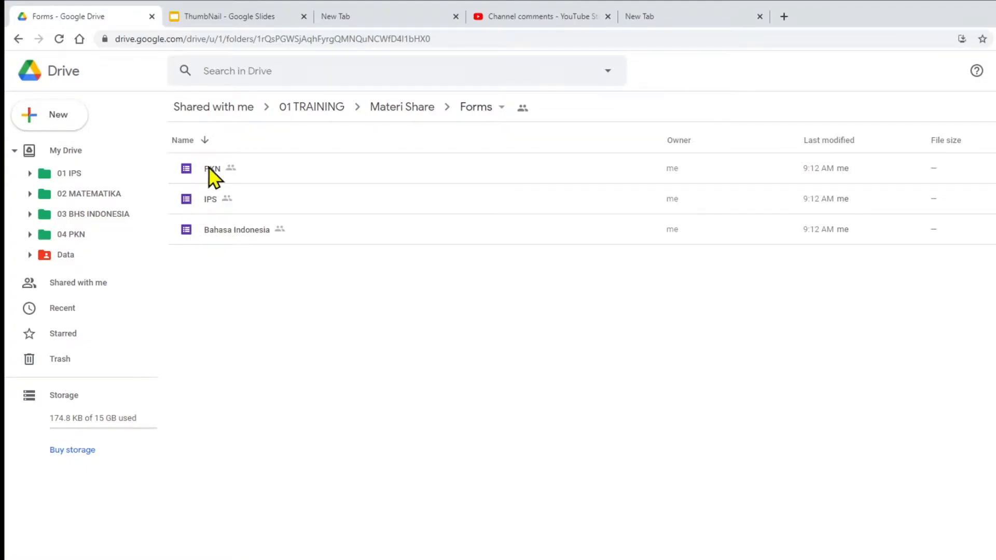
Create a blank Google Form in the shared Forms folder, sharing it with the same people as the folder
click(78, 124)
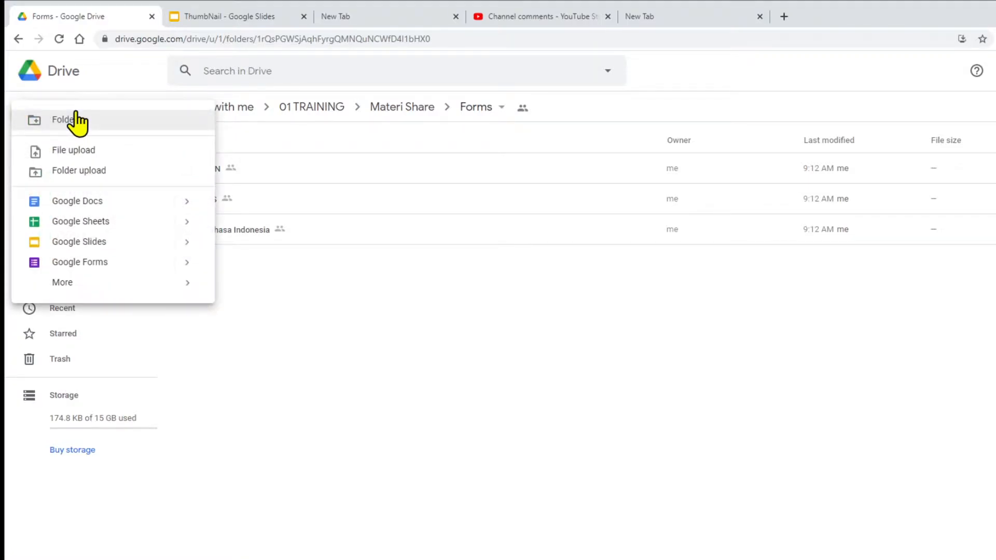
click(313, 296)
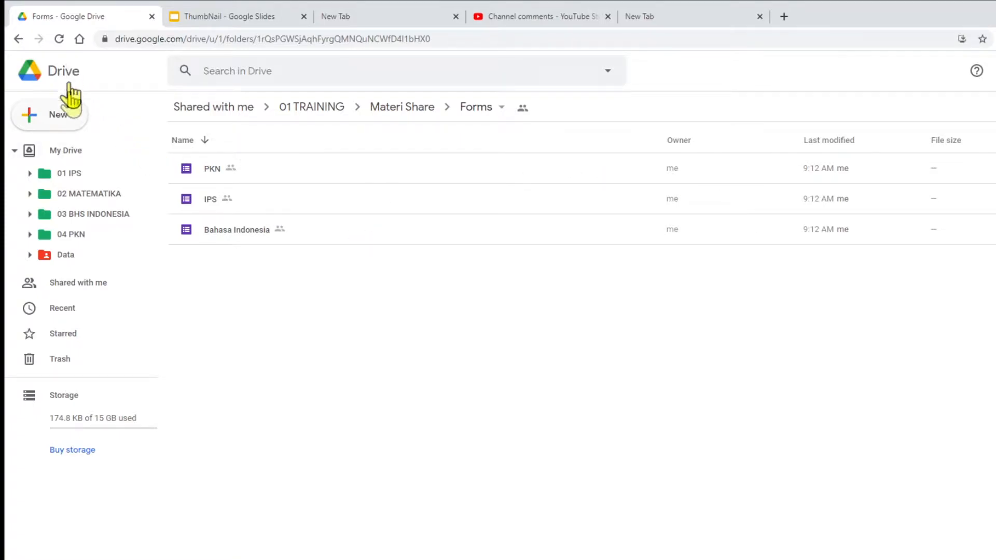
click(72, 120)
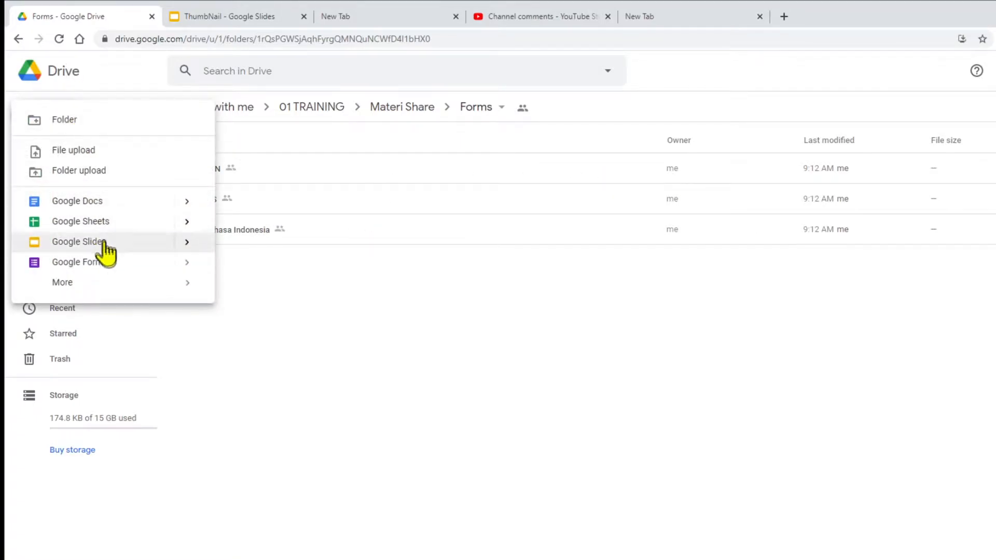
mouse_move(188, 263)
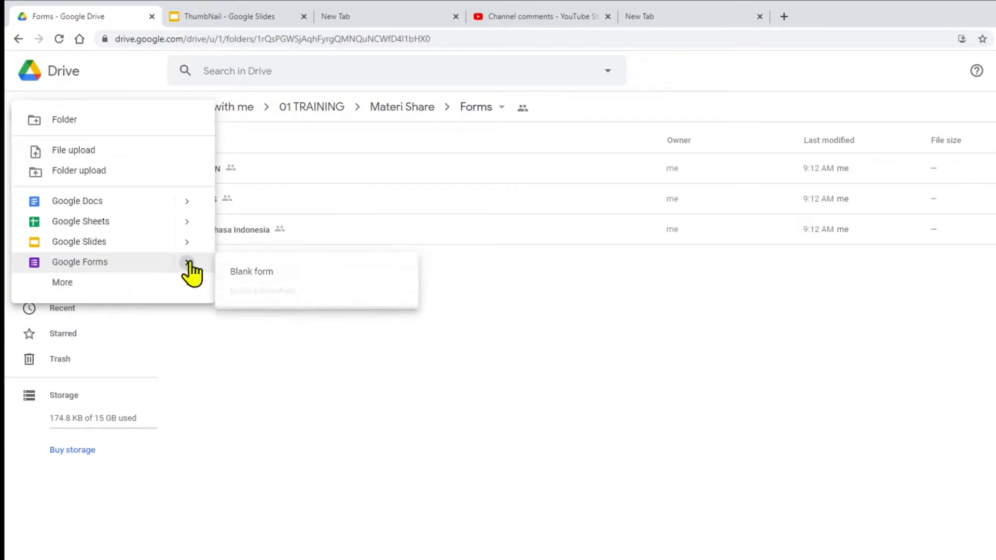
click(261, 272)
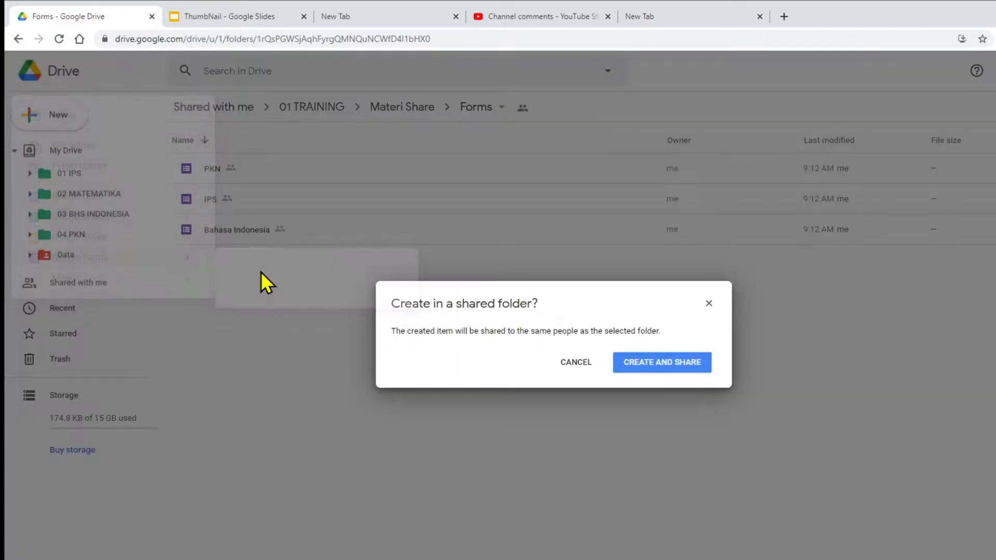
click(688, 366)
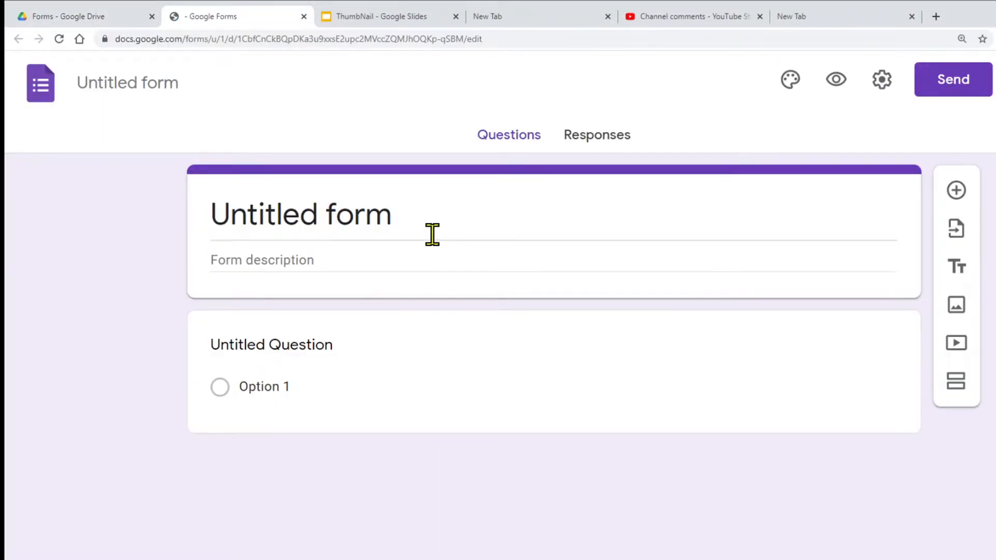
Name the form Math and apply the same name as its heading
click(119, 84)
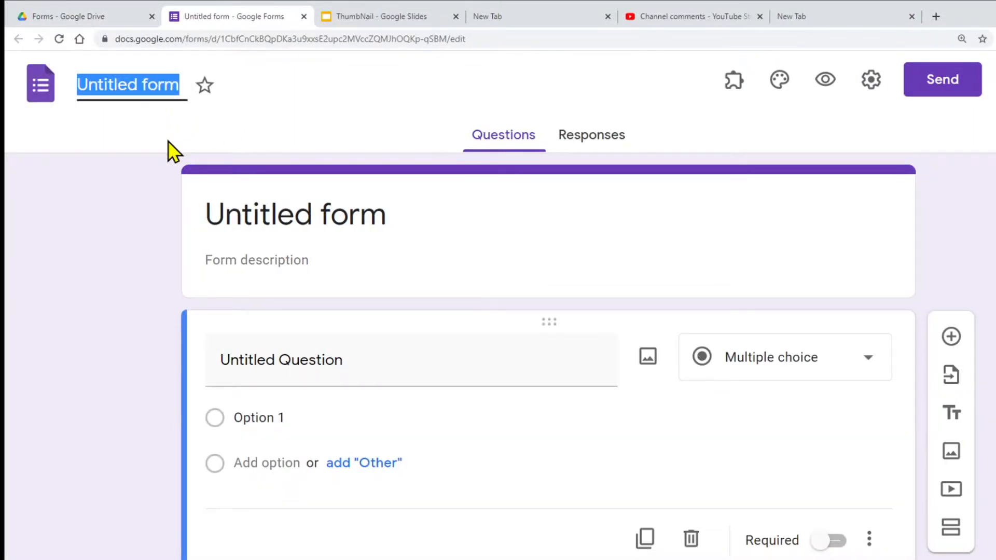
text(Math)
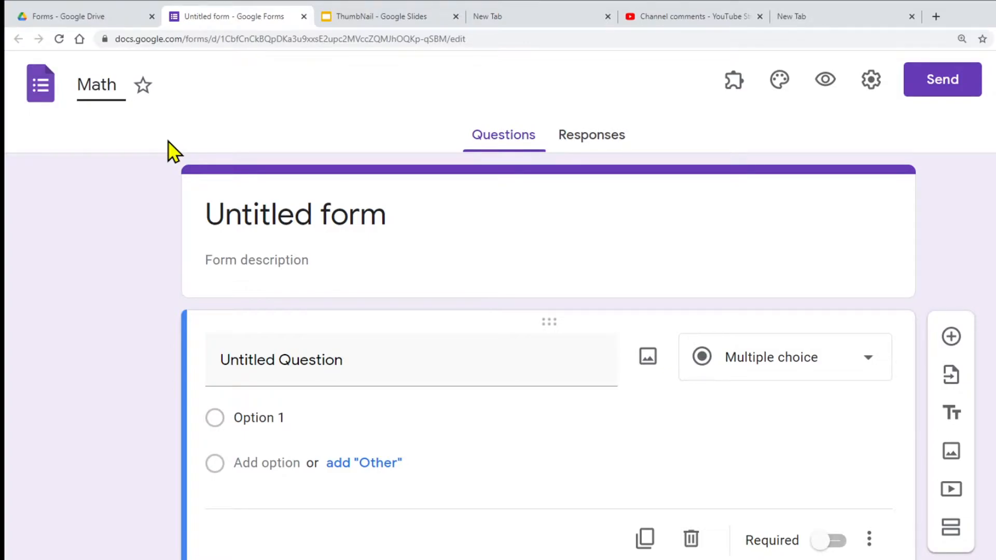
click(409, 235)
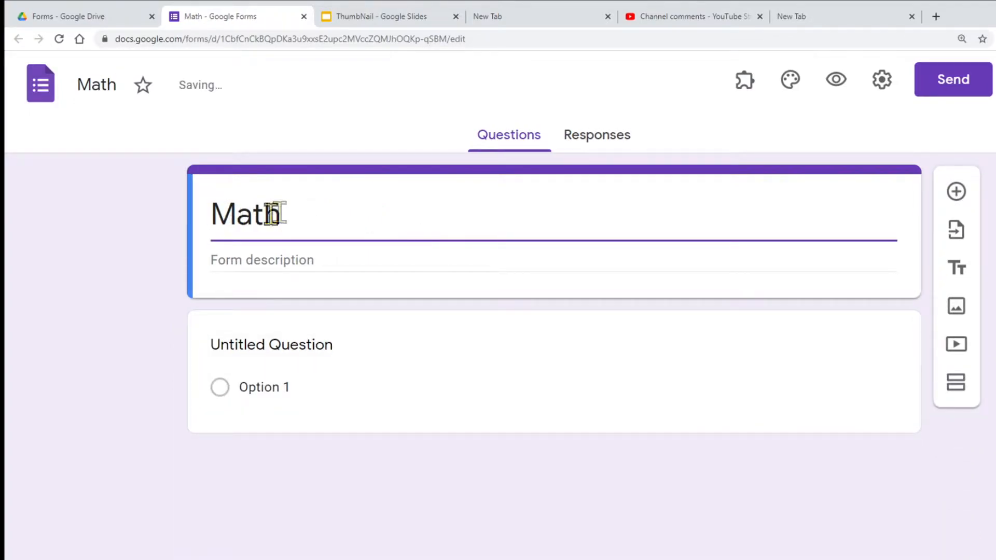
Enter "Isilah dengan benar" as the form description
click(263, 254)
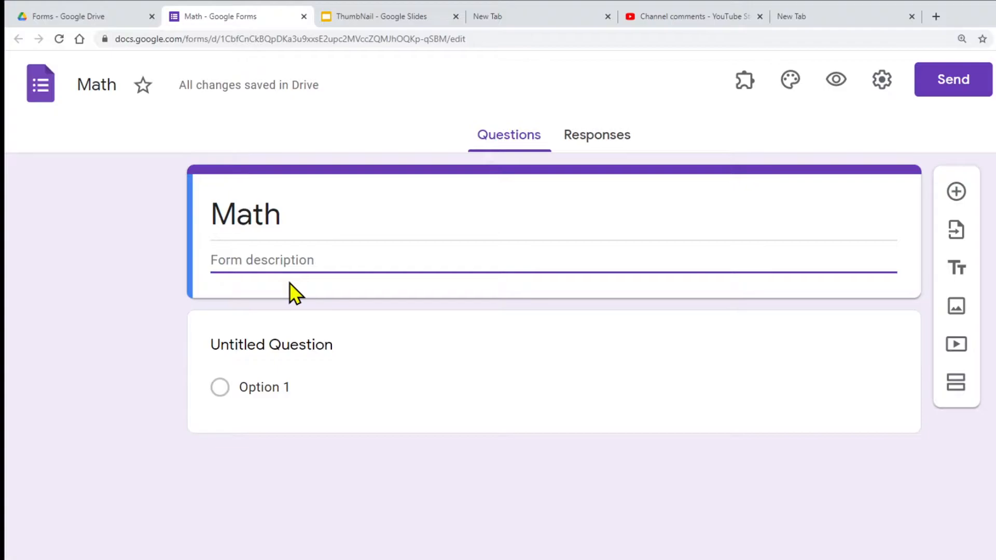
text(Isilah sa)
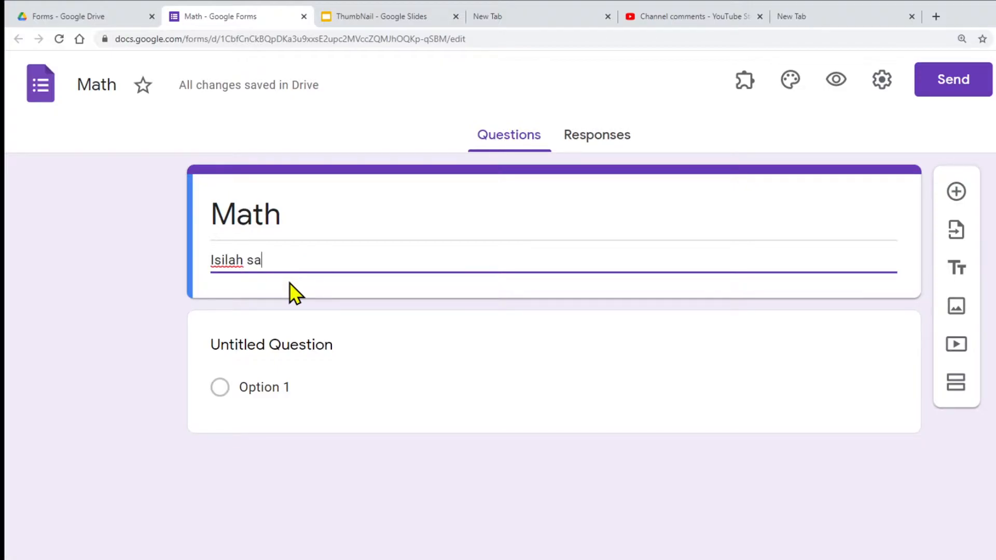
key(BackSpace)
text(d)
key(BackSpace)
key(BackSpace)
text(dengan benar)
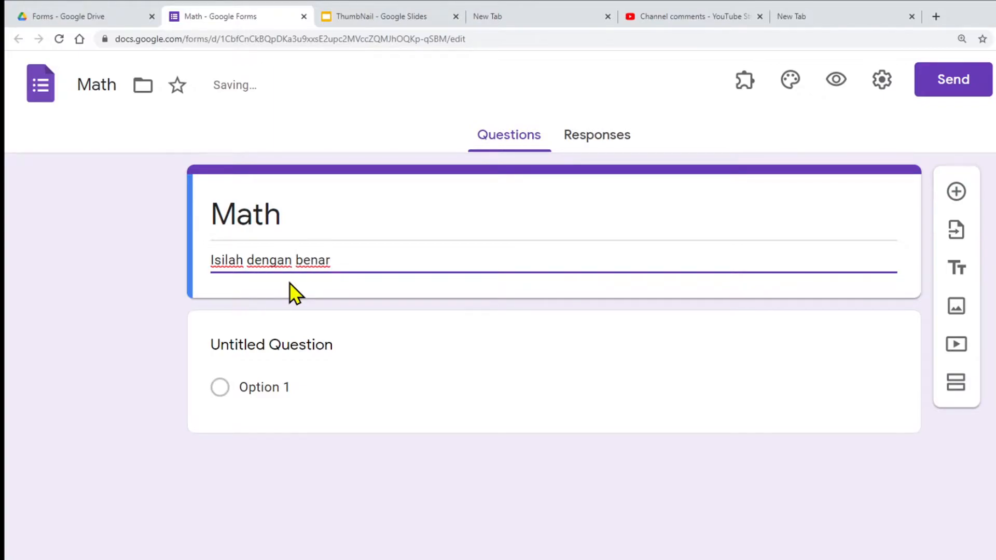
Title the first question NIS as a short answer question and make it required
click(282, 347)
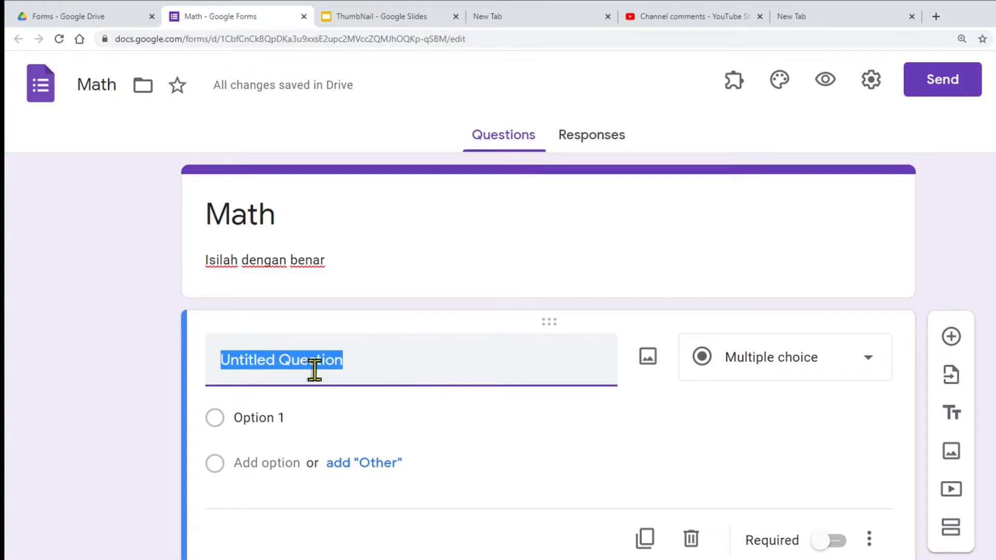
text(NIS)
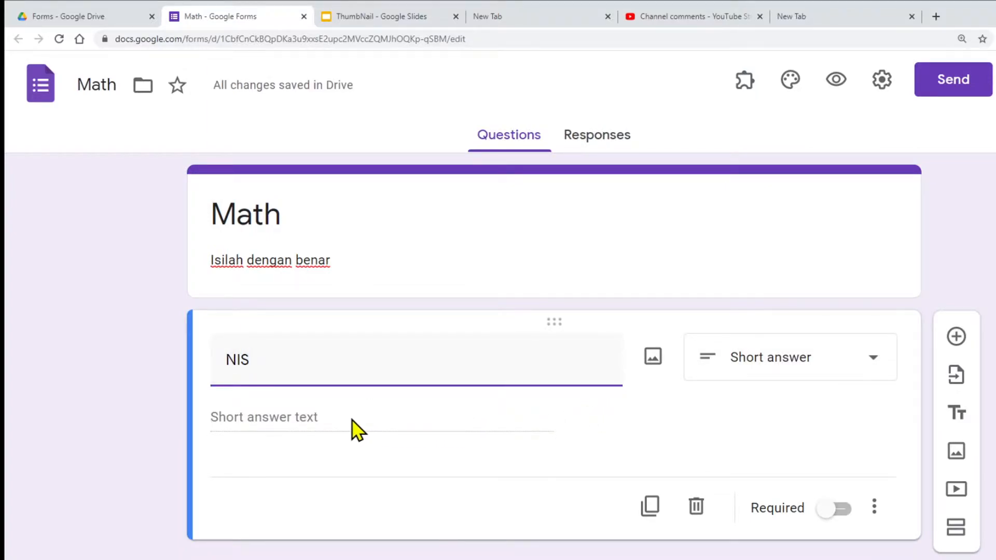
click(125, 364)
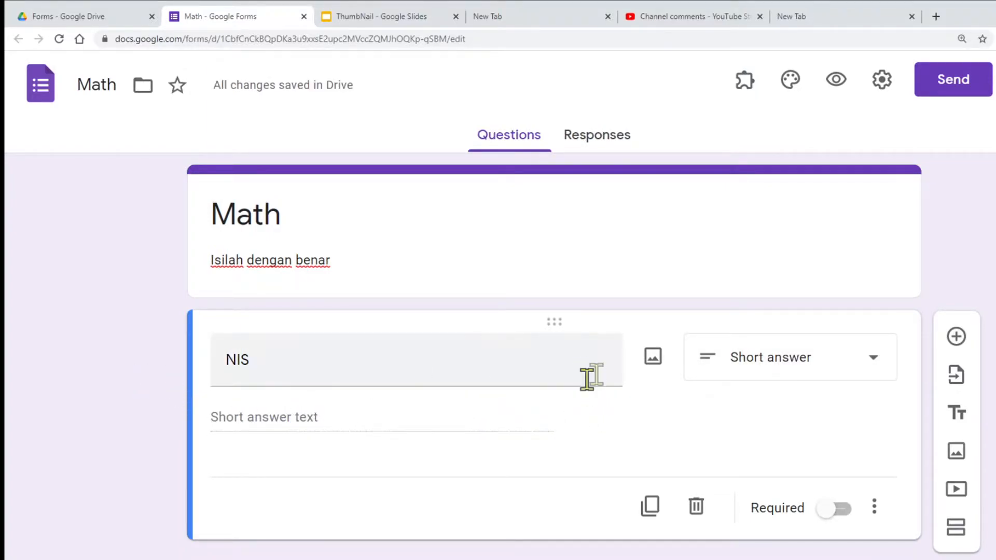
click(834, 511)
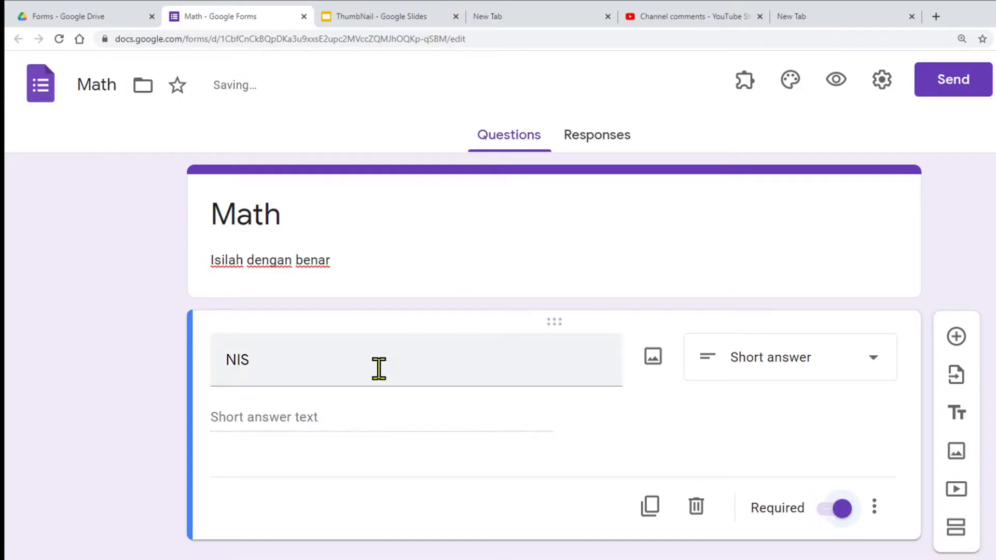
Duplicate the NIS question and retitle the copy Nama
click(650, 509)
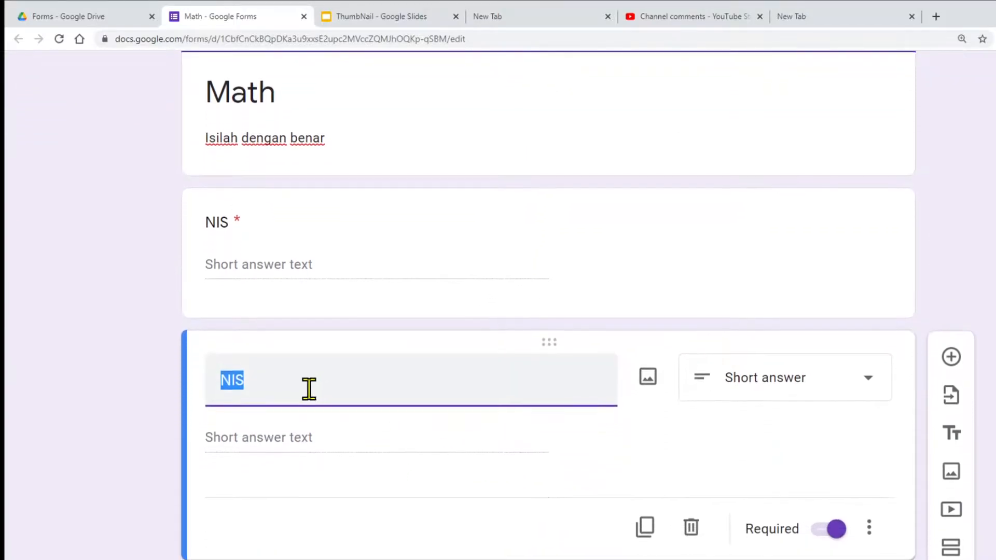
text(Nama)
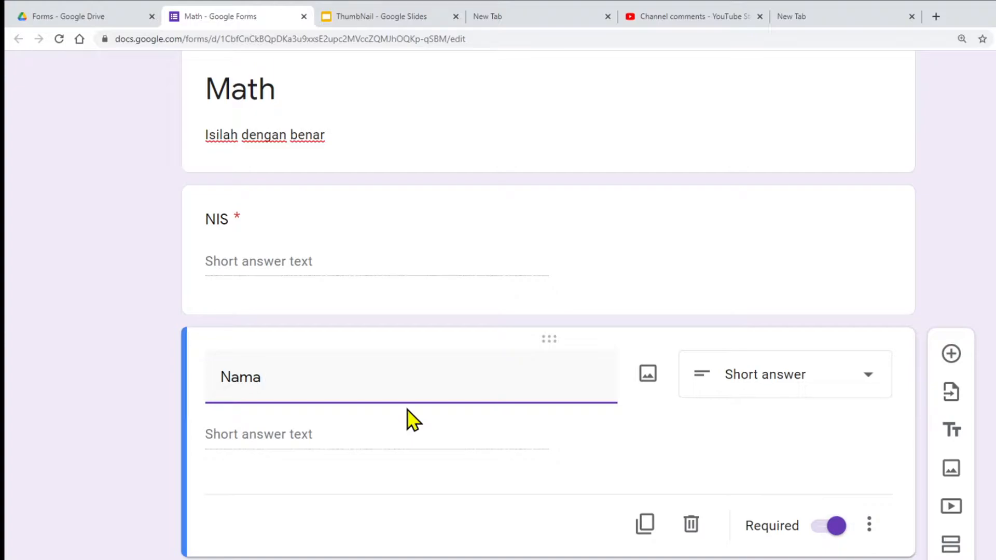
click(116, 440)
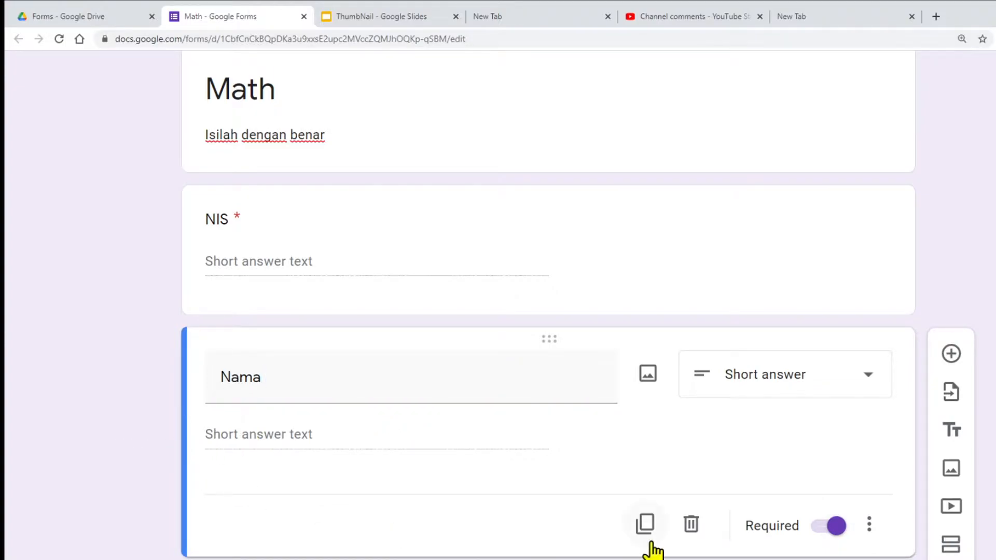
Duplicate the Nama question and turn the copy into a multiple choice question titled "1. Hasil kali 2 x 3"
click(644, 523)
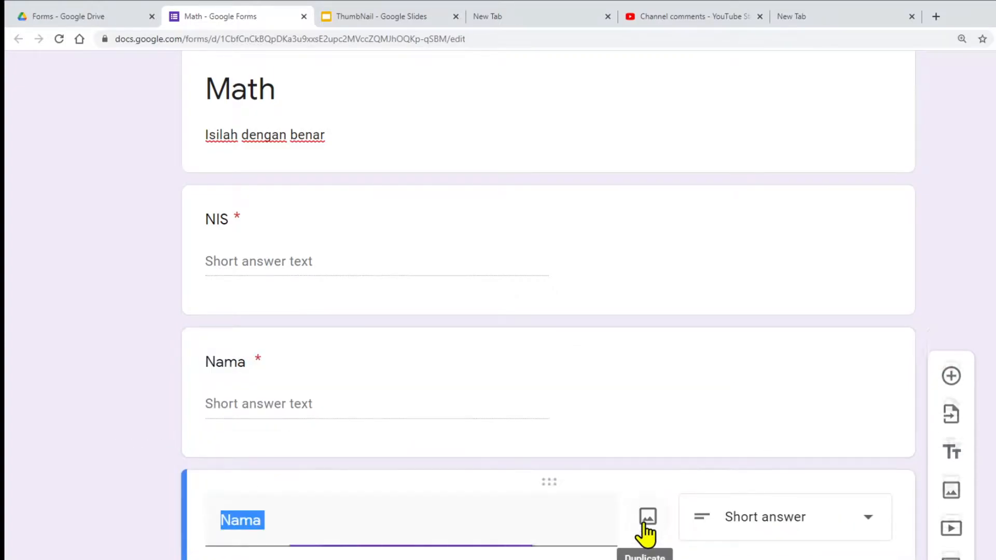
text(1)
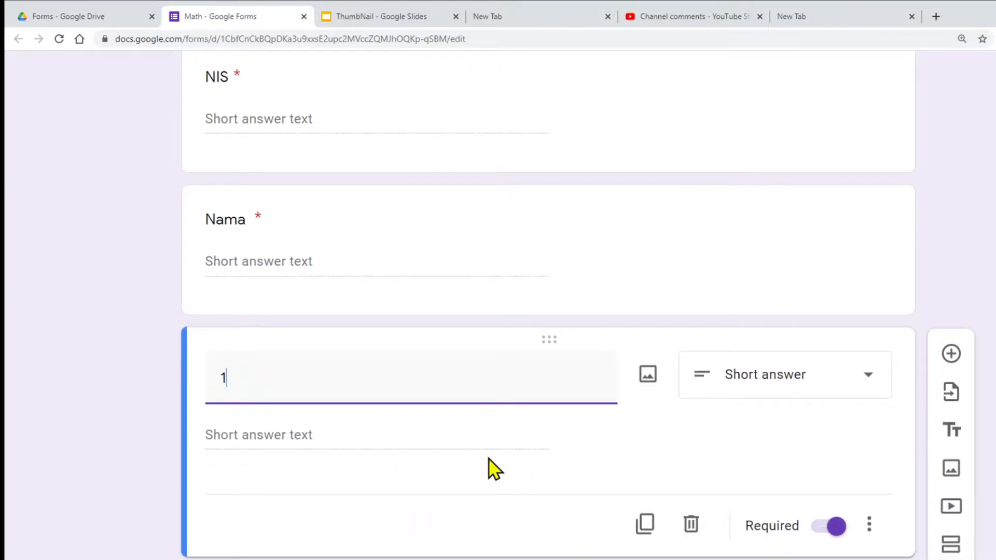
text(. Hasil kali 2 x 3)
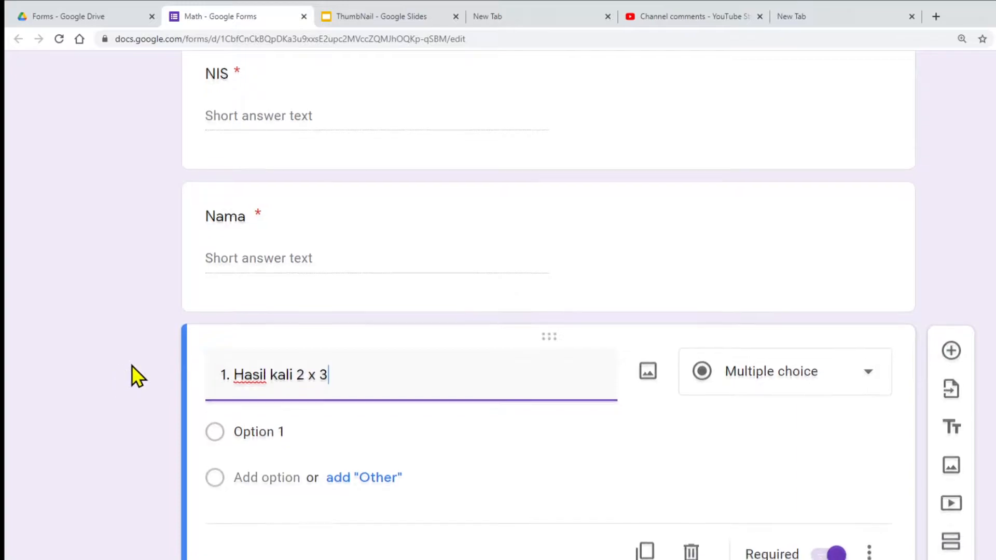
Enter 5, 4, 7 and 6 as the four answer options of the multiplication question
scroll(131, 368, down, 1)
click(293, 403)
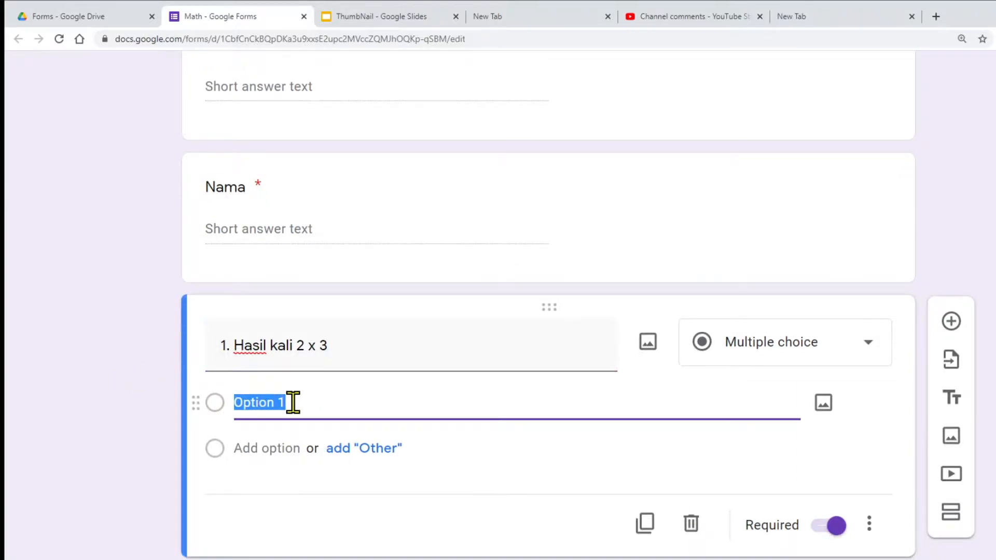
text(5)
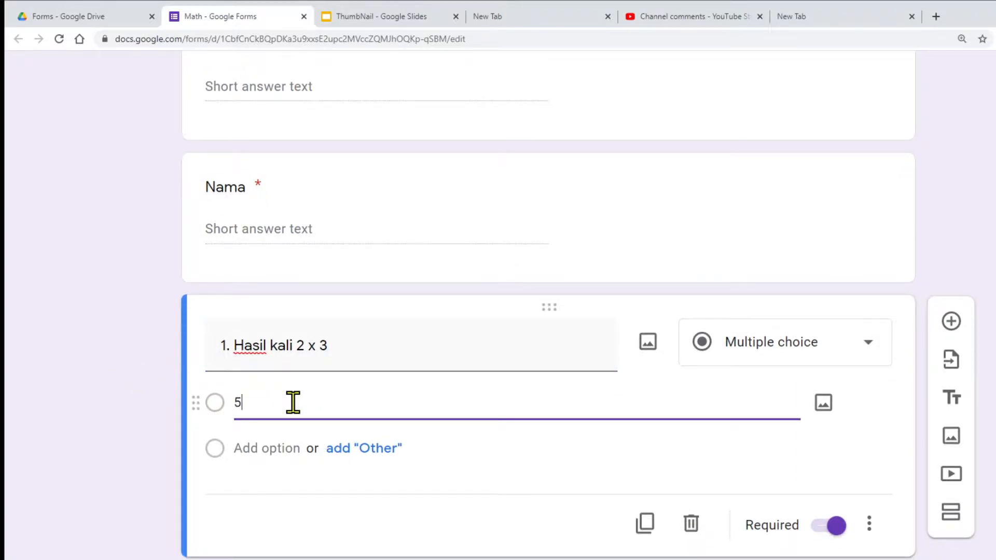
key(Return)
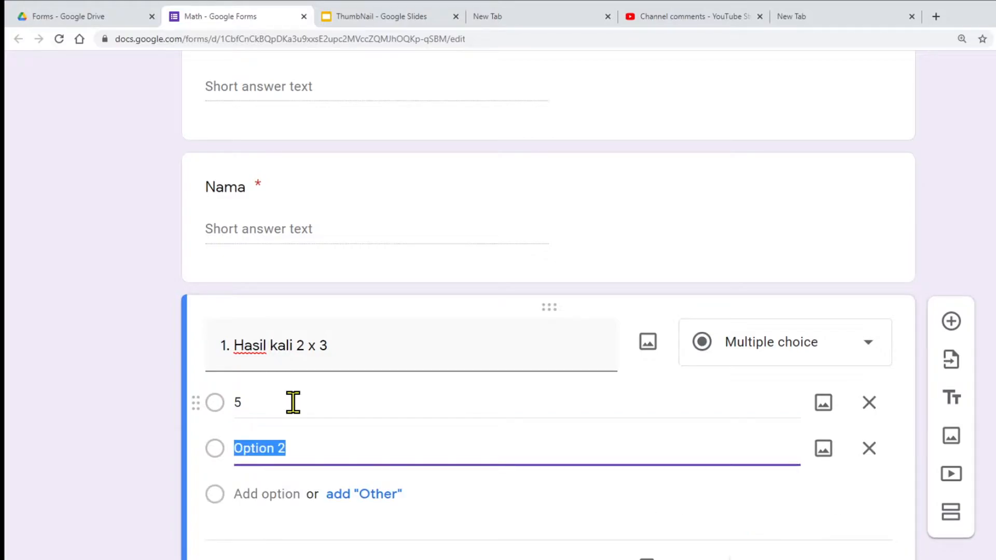
text(4)
key(Return)
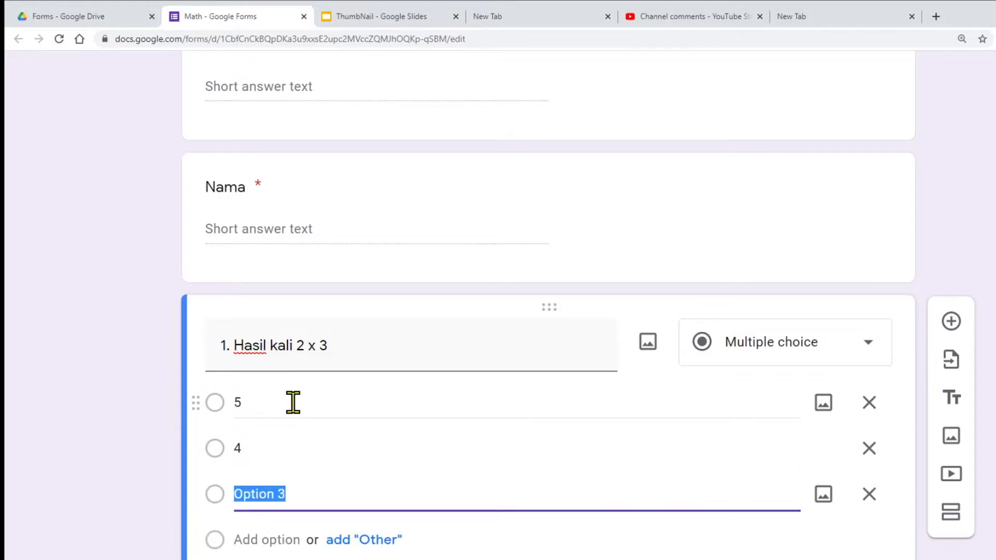
text(7)
key(Return)
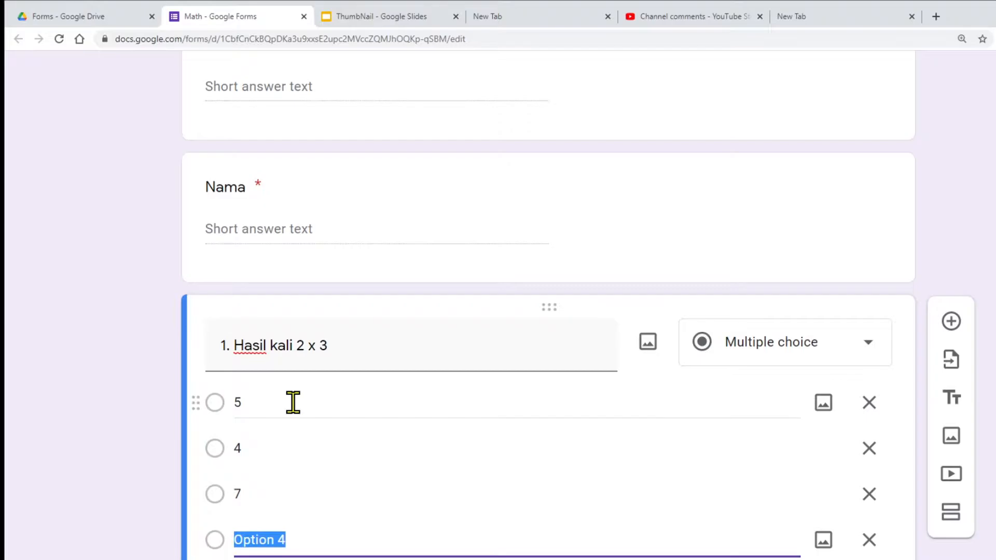
text(6)
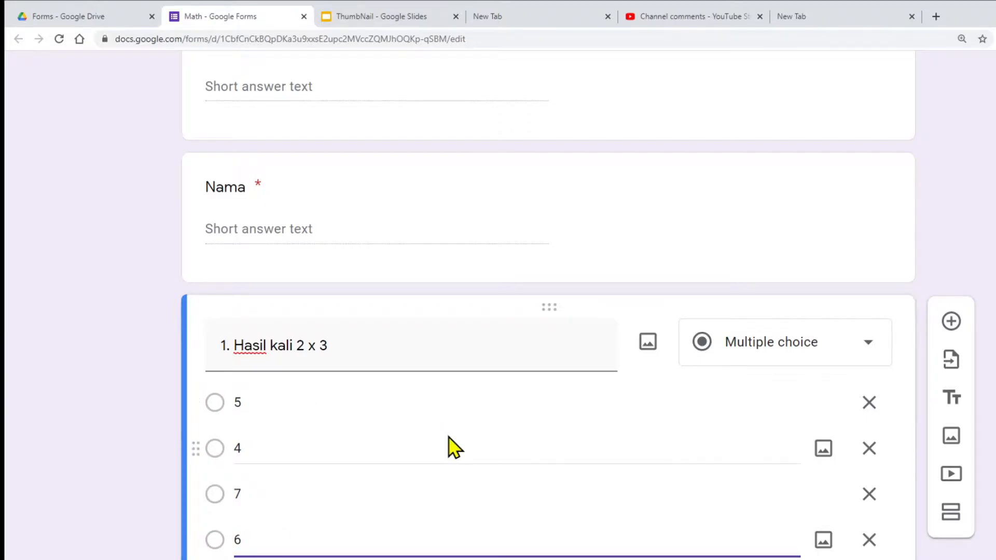
Make the form a quiz in its settings, with grades released later, after manual review
scroll(449, 437, down, 3)
scroll(449, 437, up, 7)
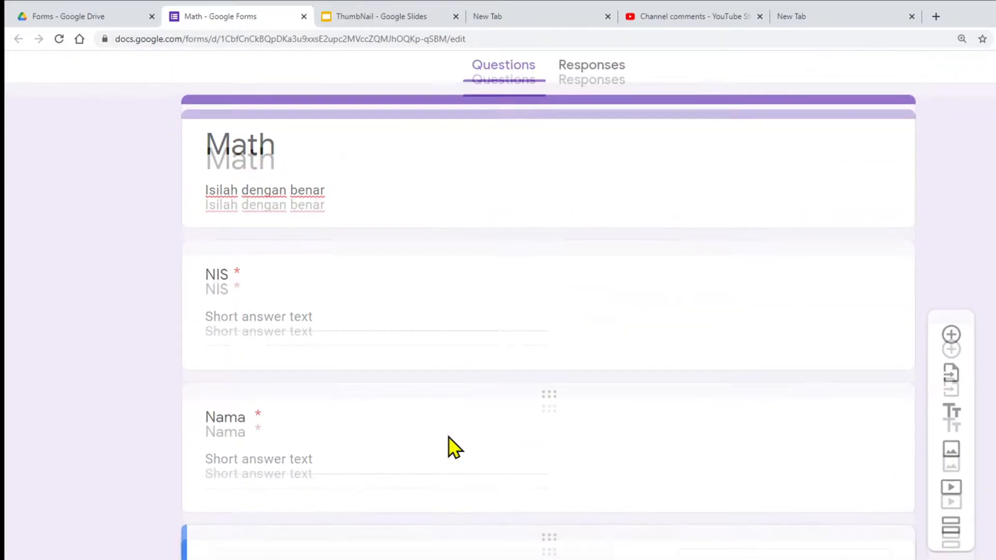
scroll(449, 438, down, 7)
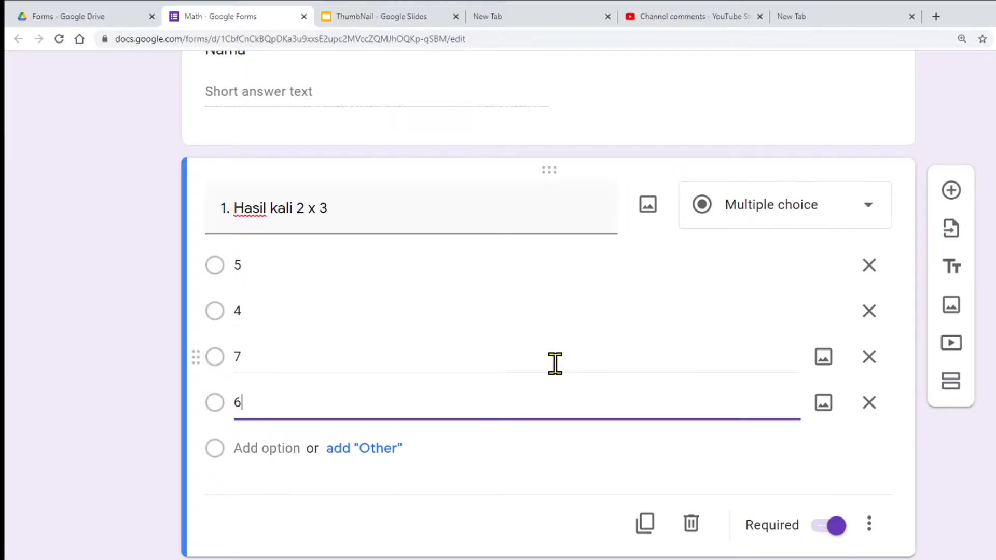
scroll(557, 368, up, 5)
scroll(558, 366, up, 5)
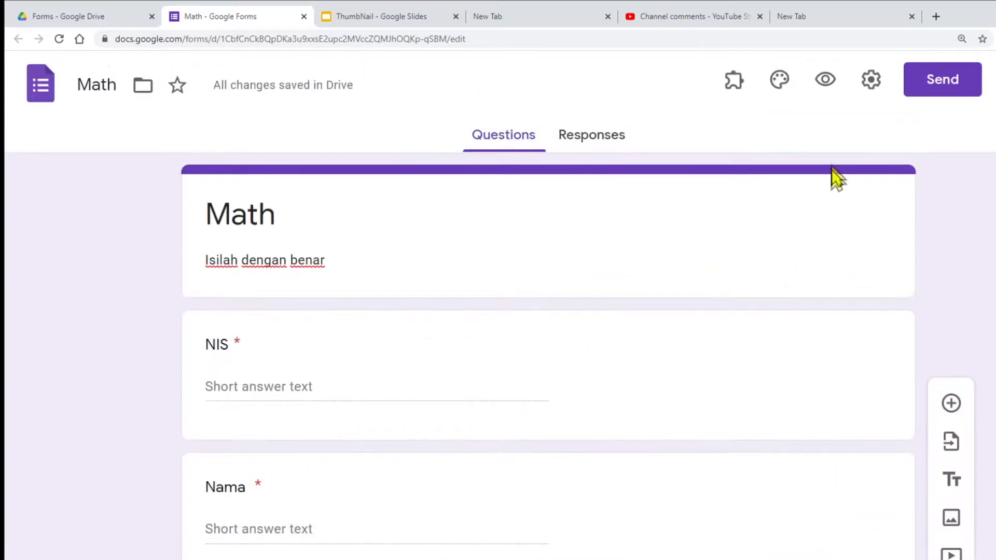
click(869, 87)
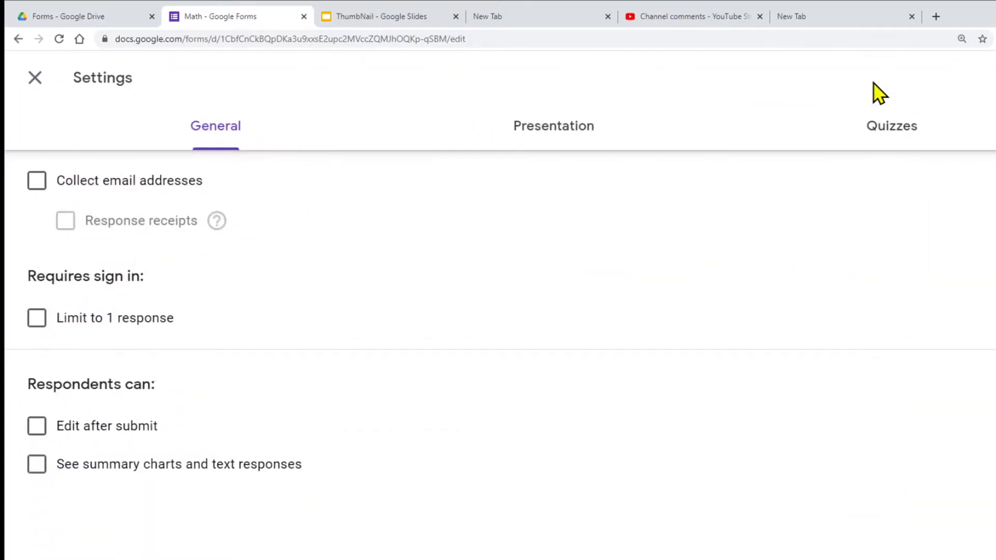
click(893, 136)
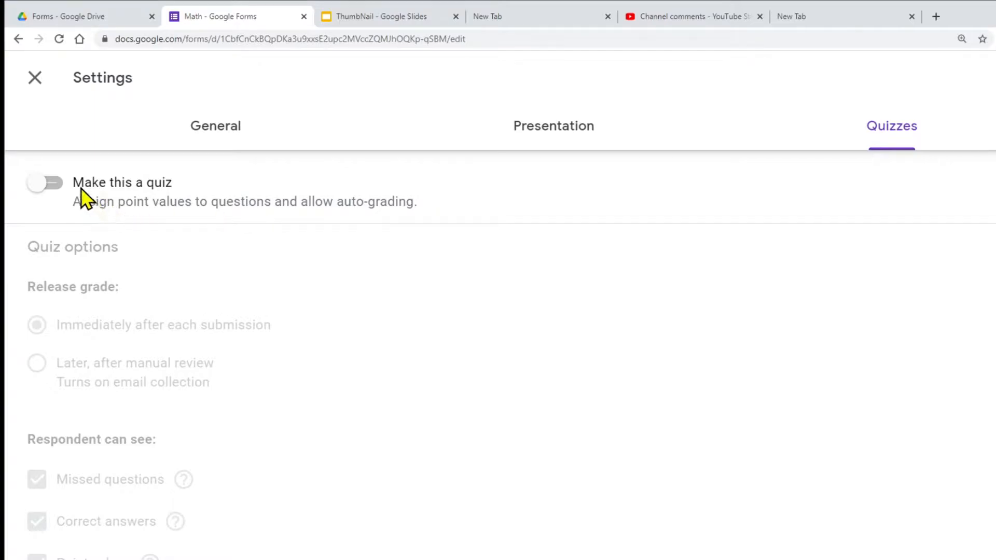
click(37, 192)
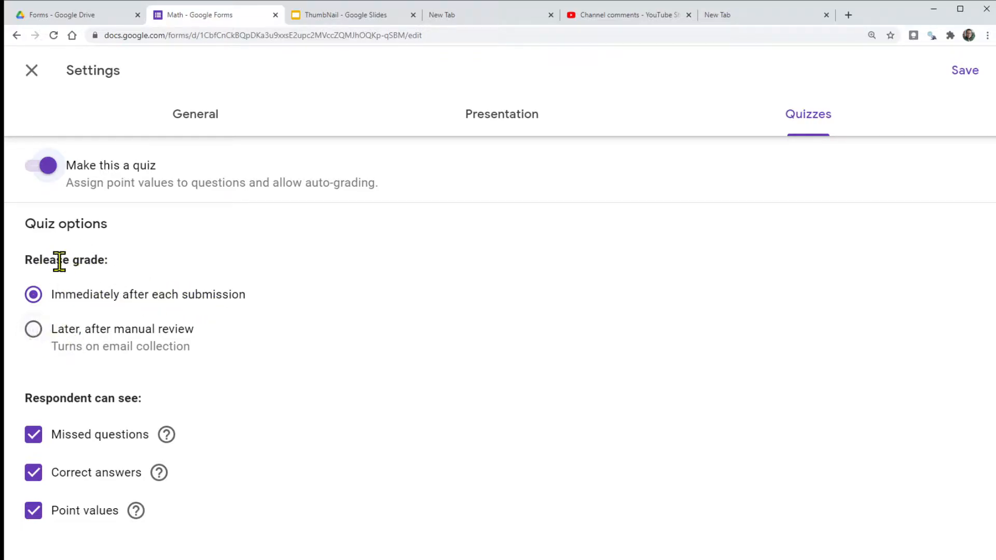
click(34, 332)
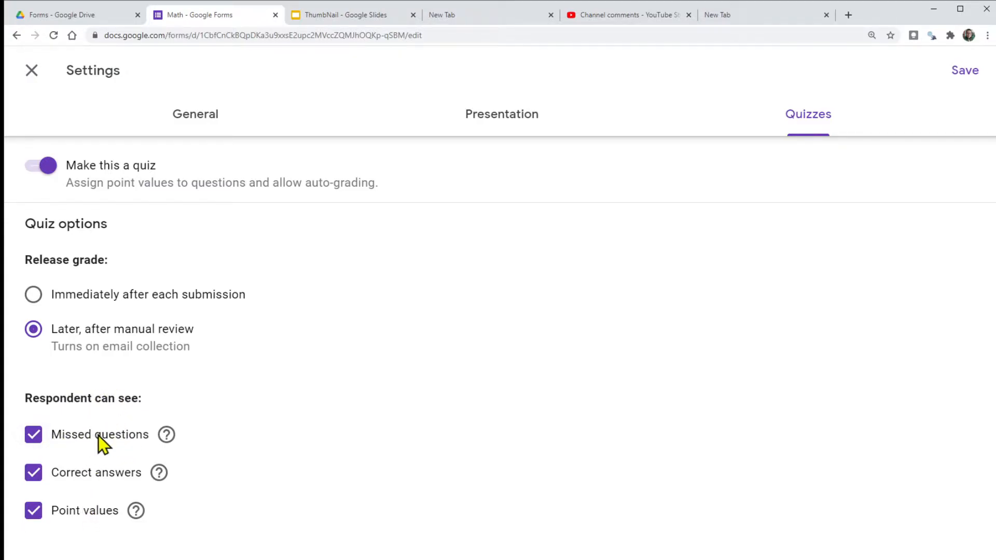
Hide missed questions, correct answers and point values from respondents and save the quiz settings
click(34, 440)
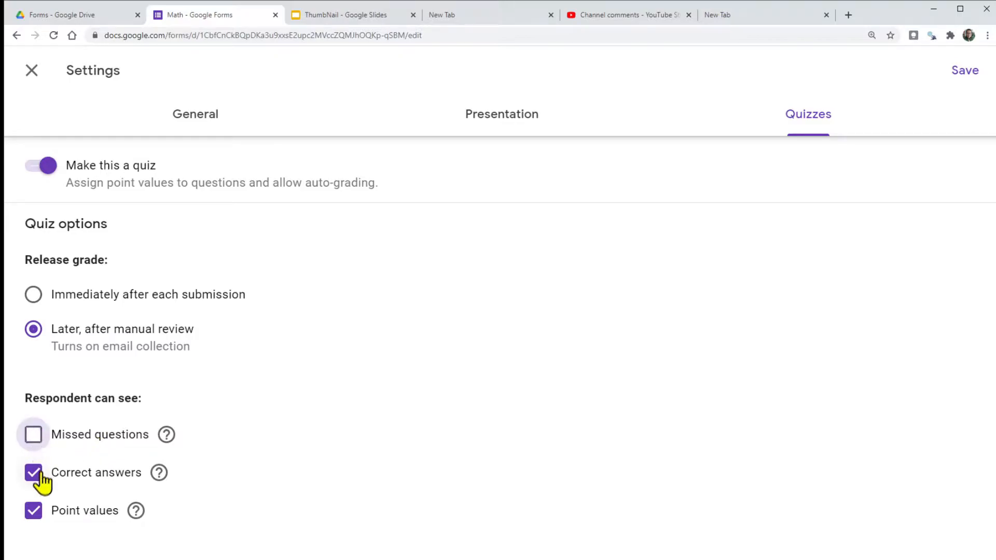
click(36, 475)
click(34, 515)
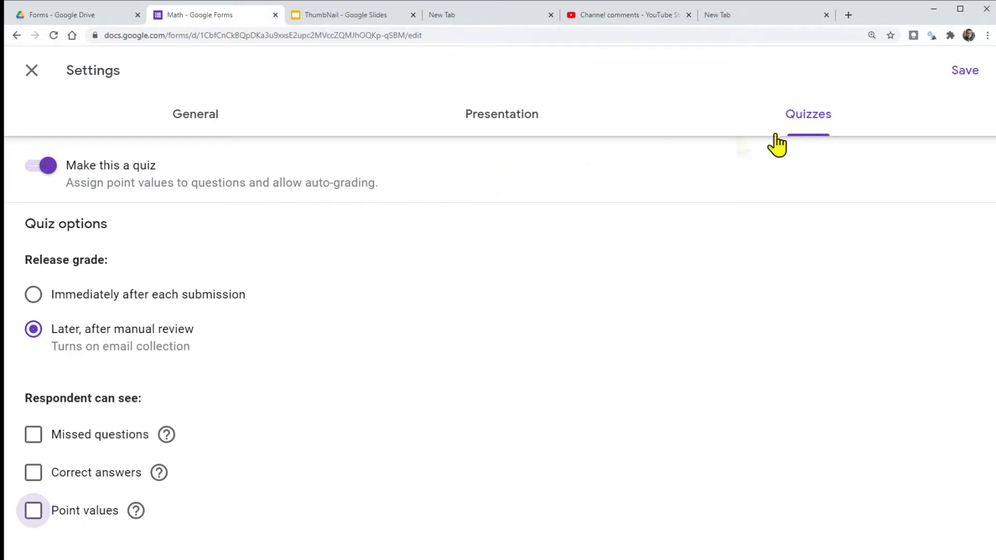
click(967, 73)
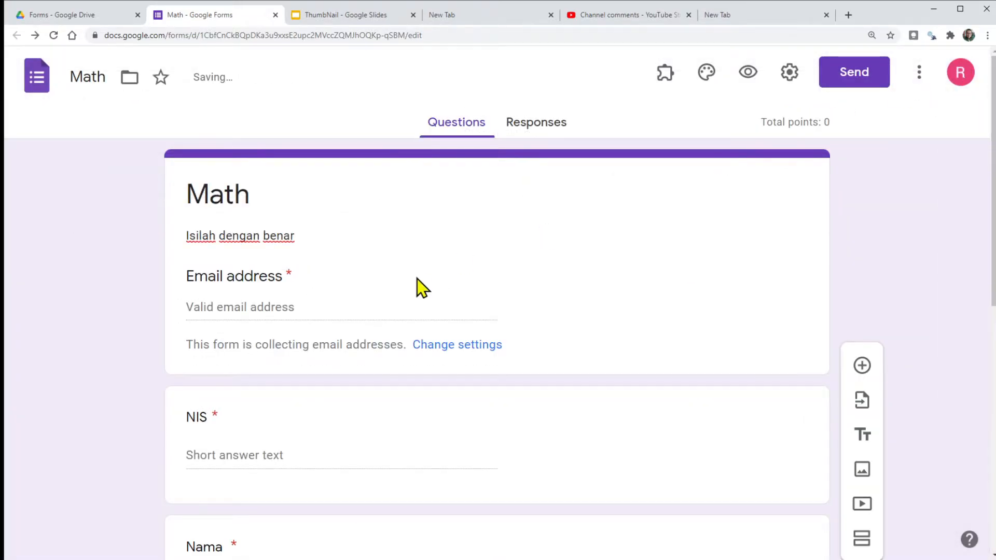
Set the answer key of question 1, "Hasil kali 2 x 3", to 6 and give it 5 points
scroll(416, 287, down, 10)
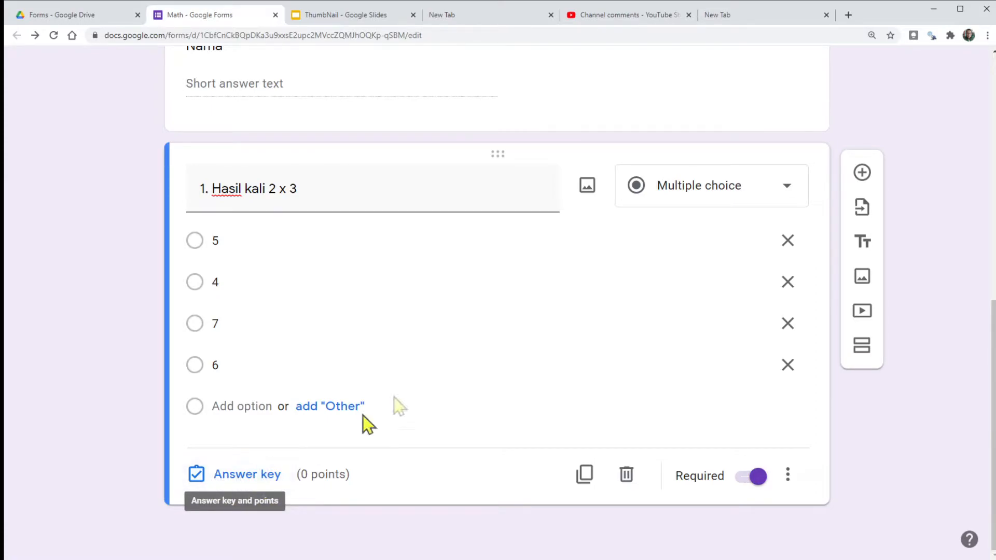
click(251, 475)
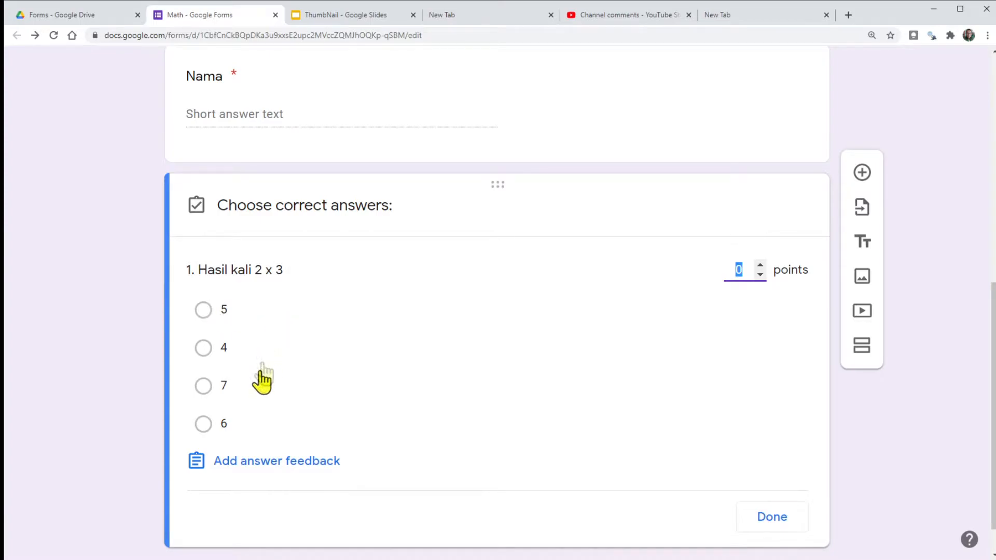
click(262, 397)
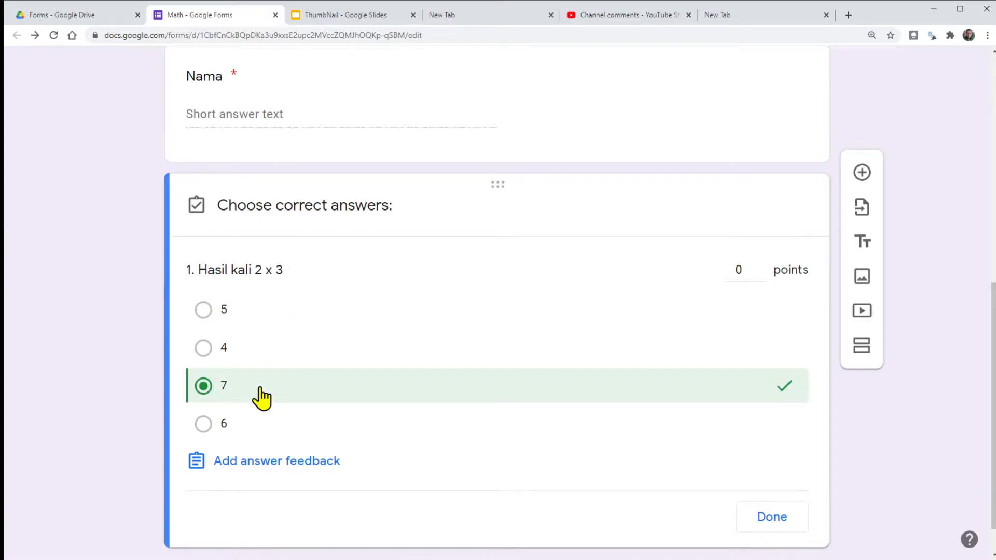
click(261, 437)
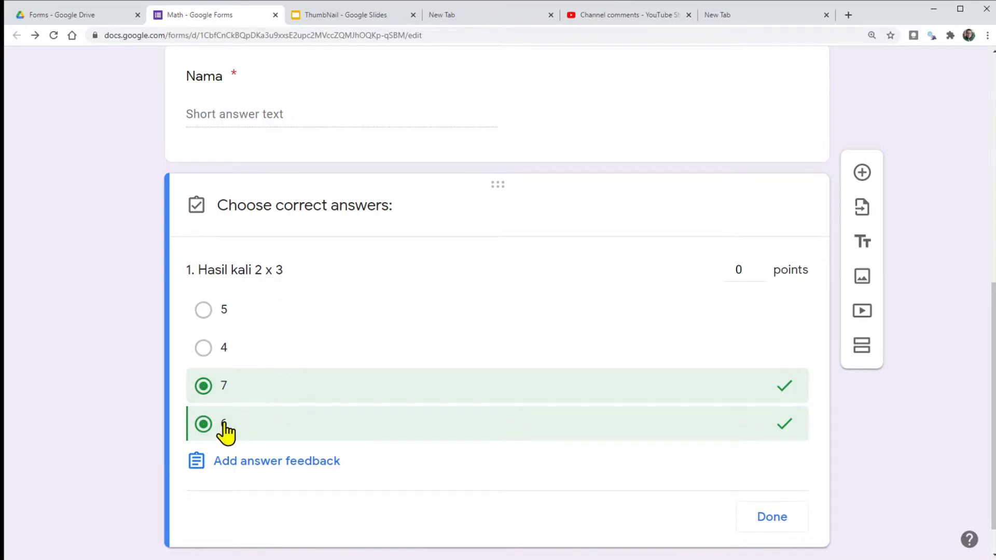
click(265, 390)
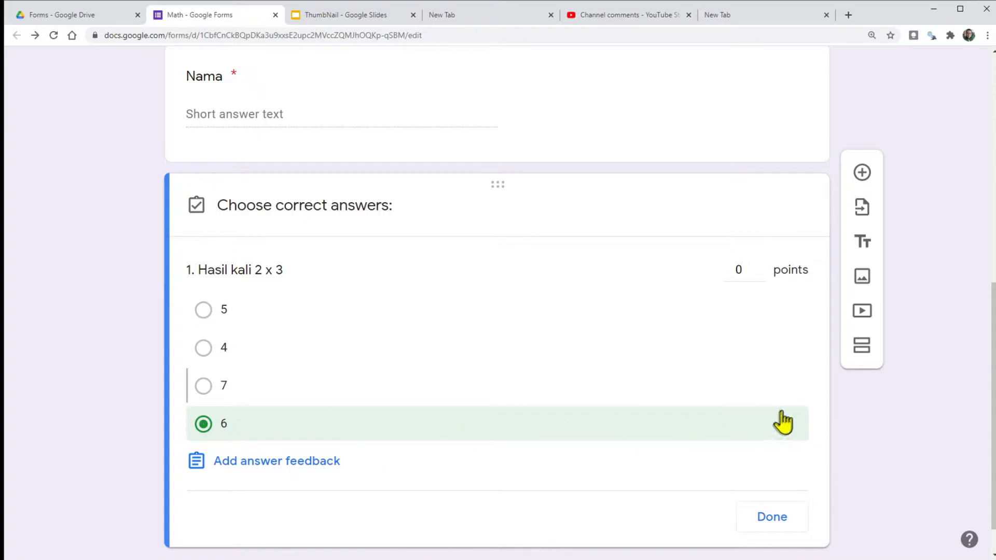
click(741, 270)
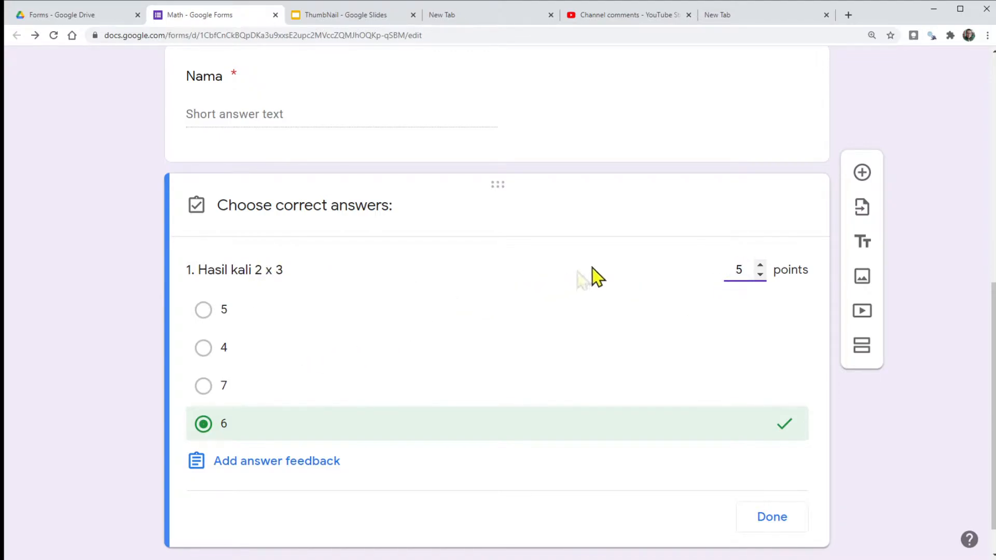
scroll(446, 349, up, 7)
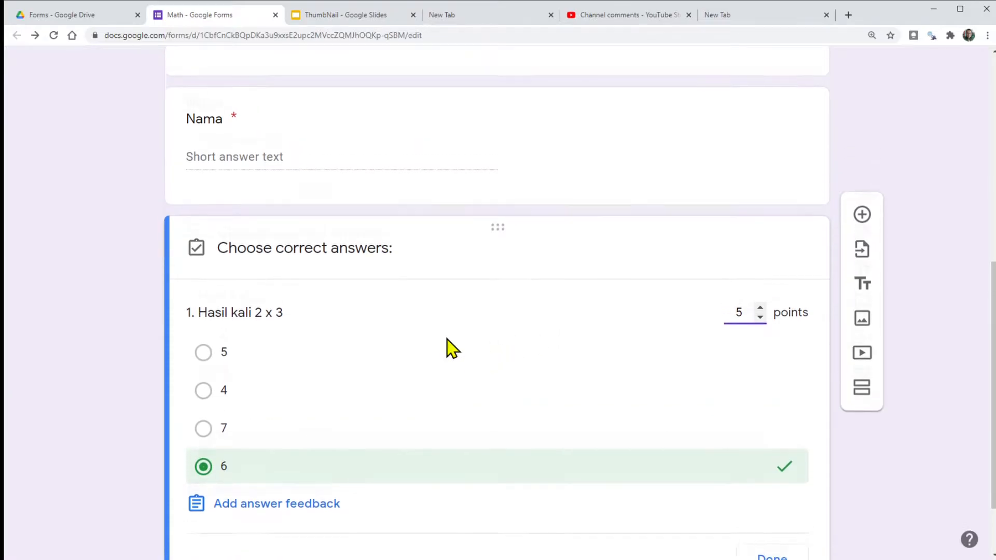
scroll(446, 349, down, 3)
scroll(447, 349, down, 4)
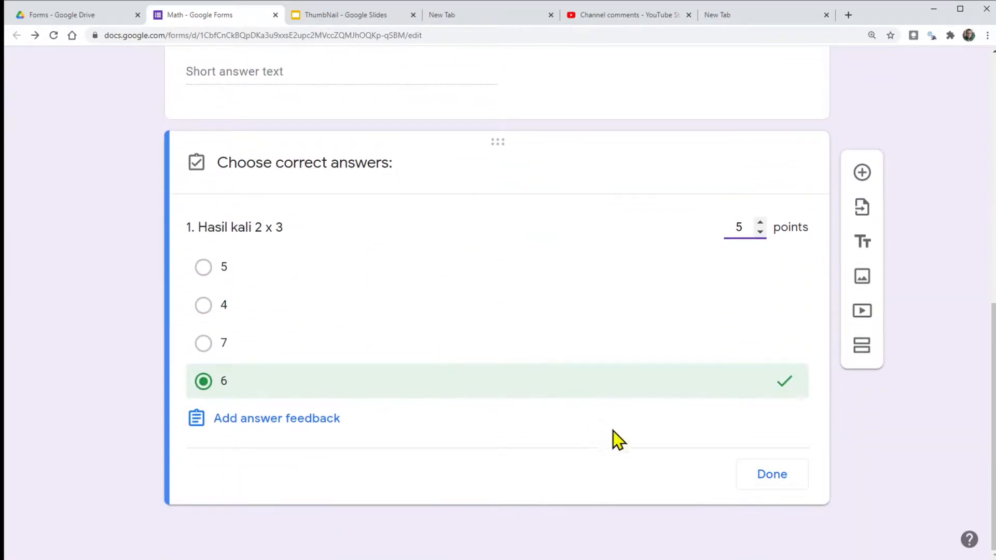
click(770, 477)
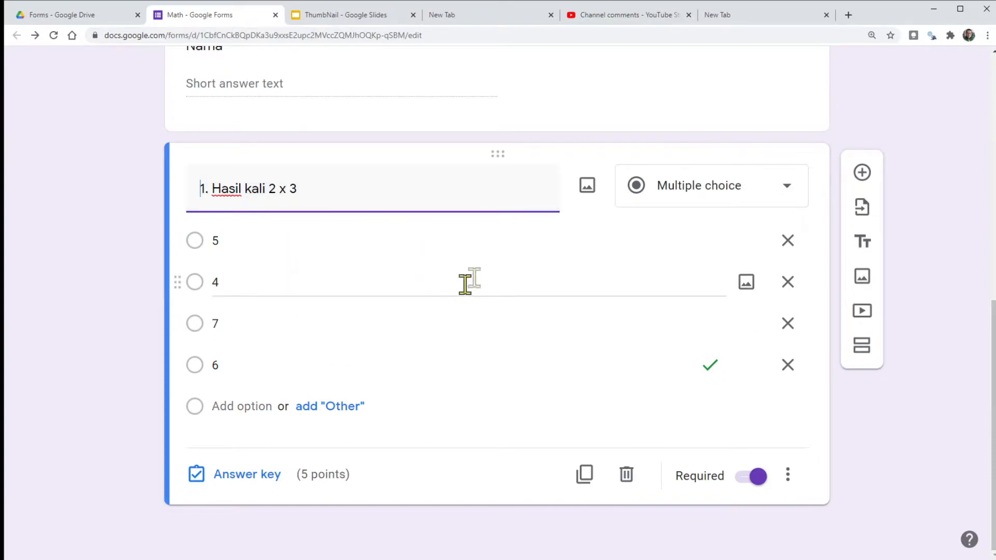
Duplicate question 1, retitle the copy "2. Hasil pertambahan 2 + 10" and change its options to 11, 10, 12 and 15
click(586, 477)
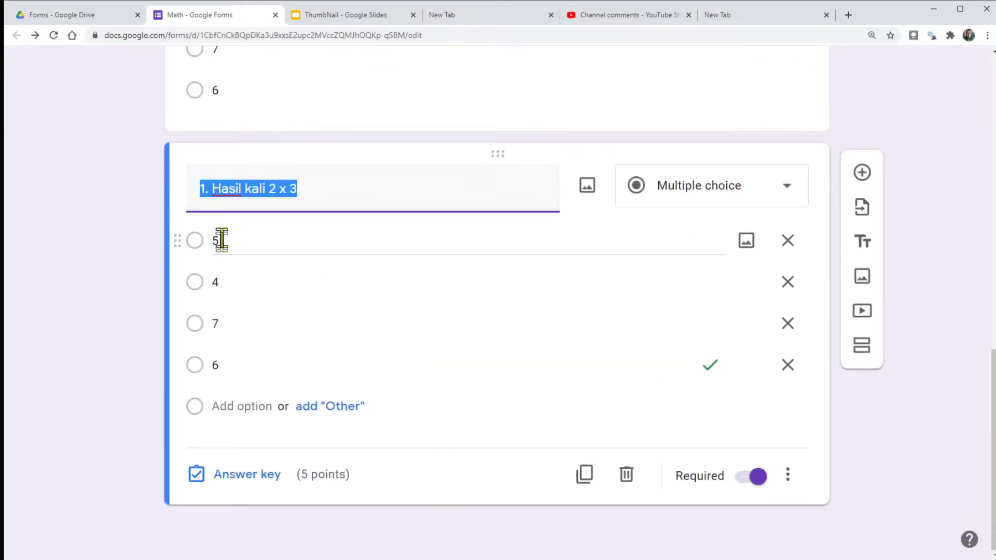
click(206, 189)
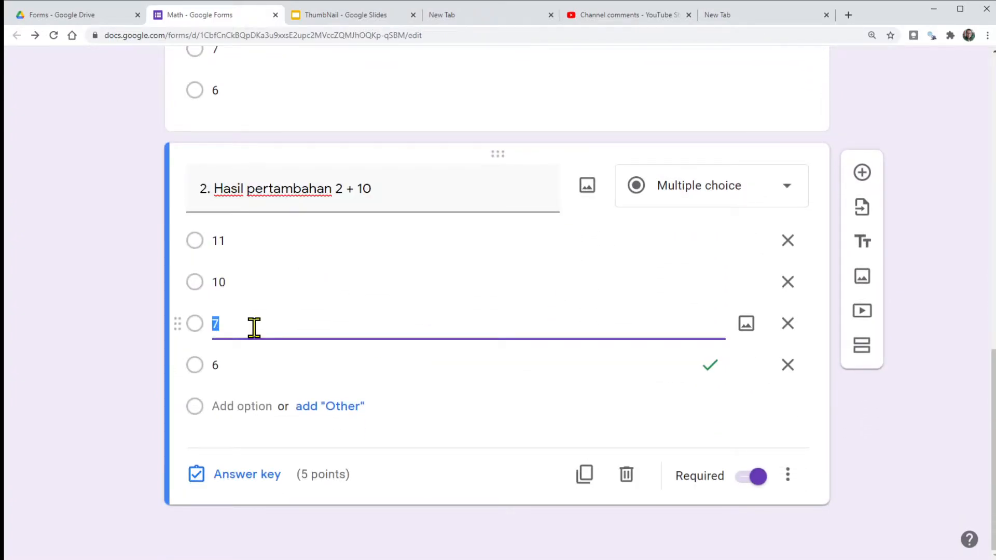
click(249, 357)
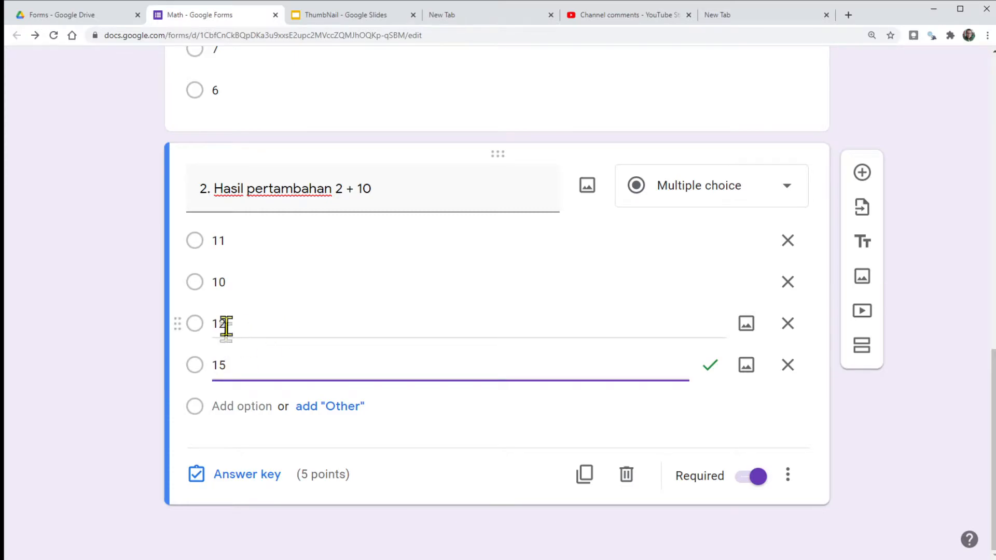
Change the answer key of the addition question so that 12 is the only correct answer
click(247, 474)
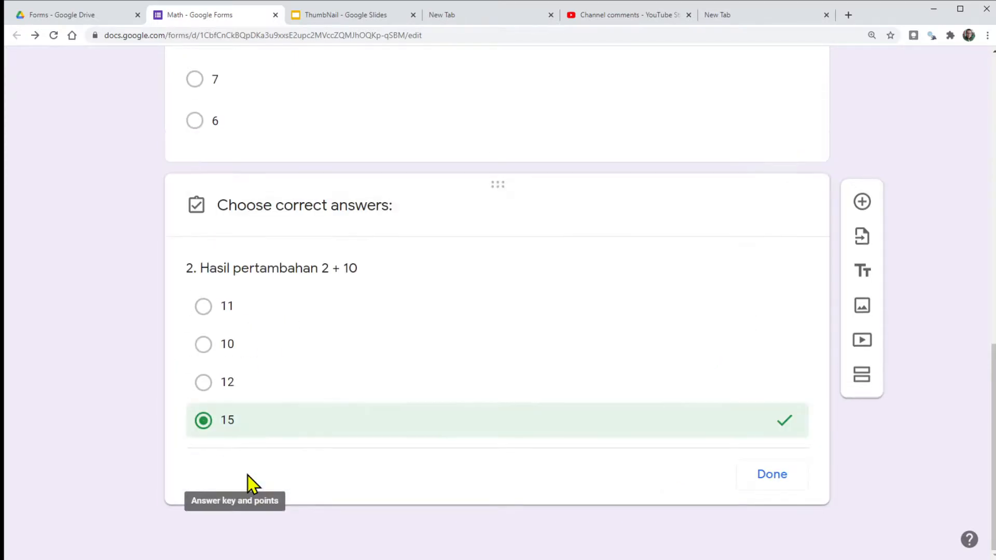
click(248, 390)
click(265, 430)
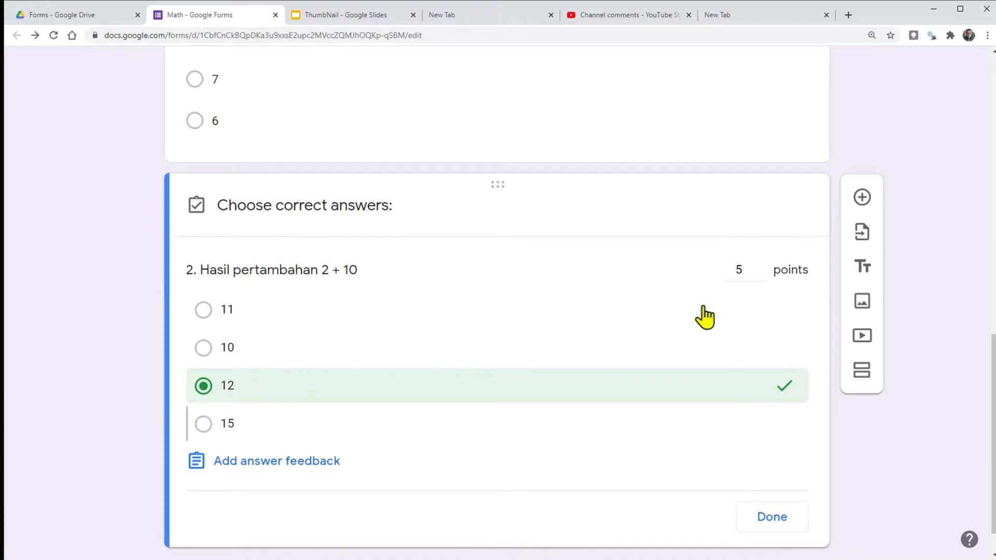
scroll(455, 404, down, 1)
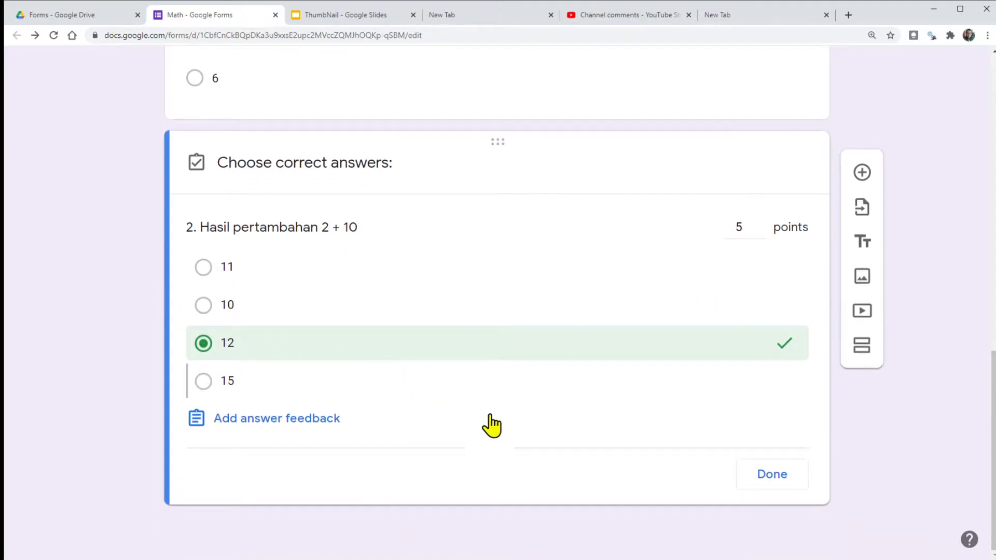
click(772, 476)
Close the Math form and make a copy of it in the Forms folder in Google Drive
scroll(449, 315, up, 6)
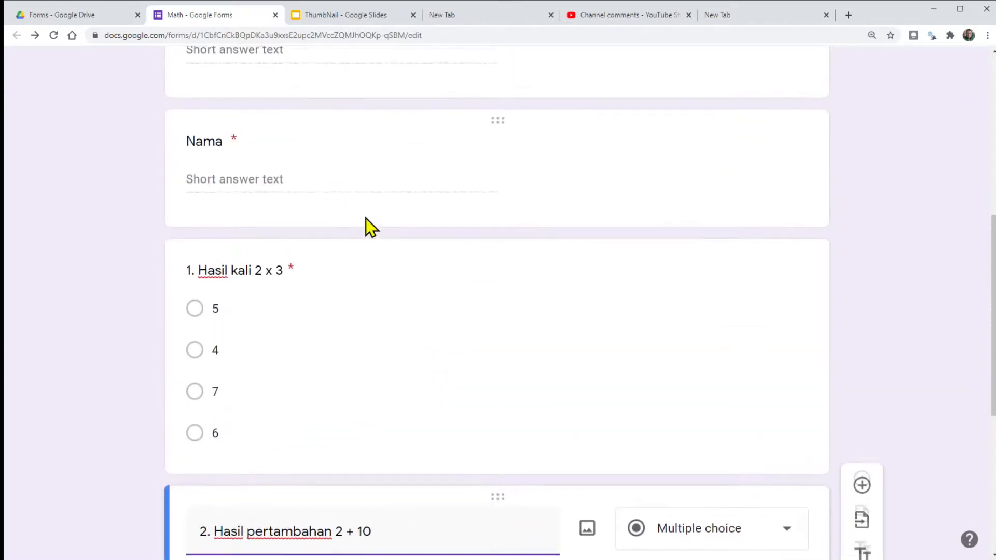
scroll(365, 219, up, 8)
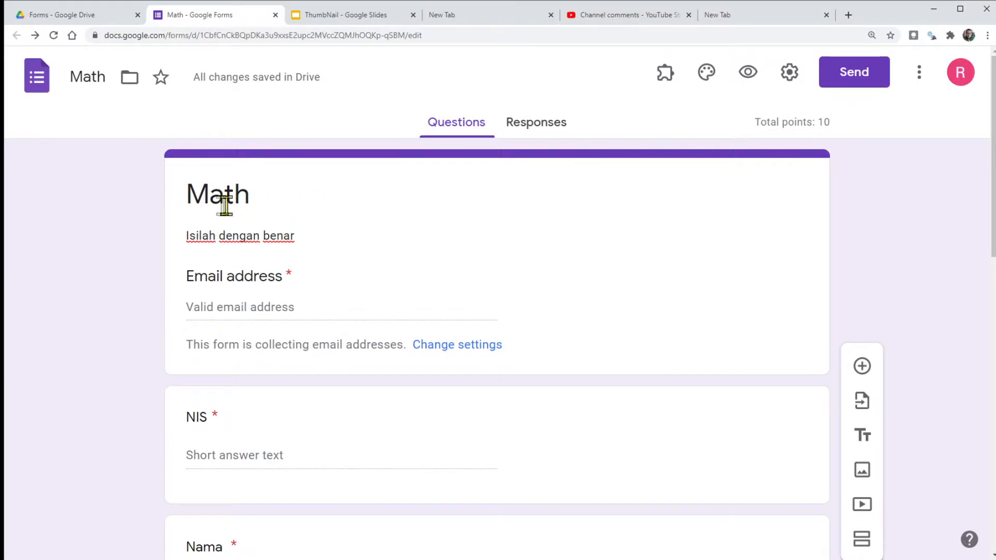
click(275, 15)
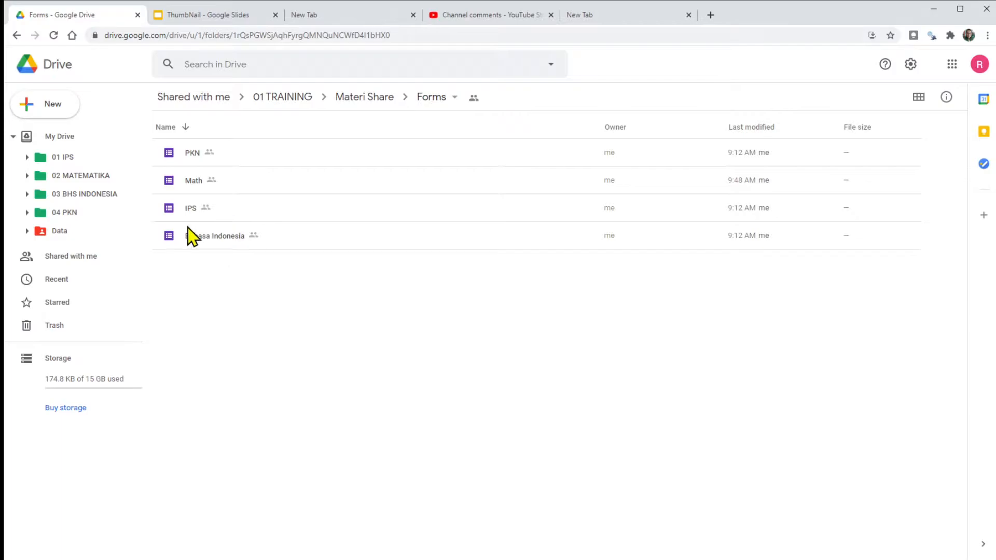
click(257, 186)
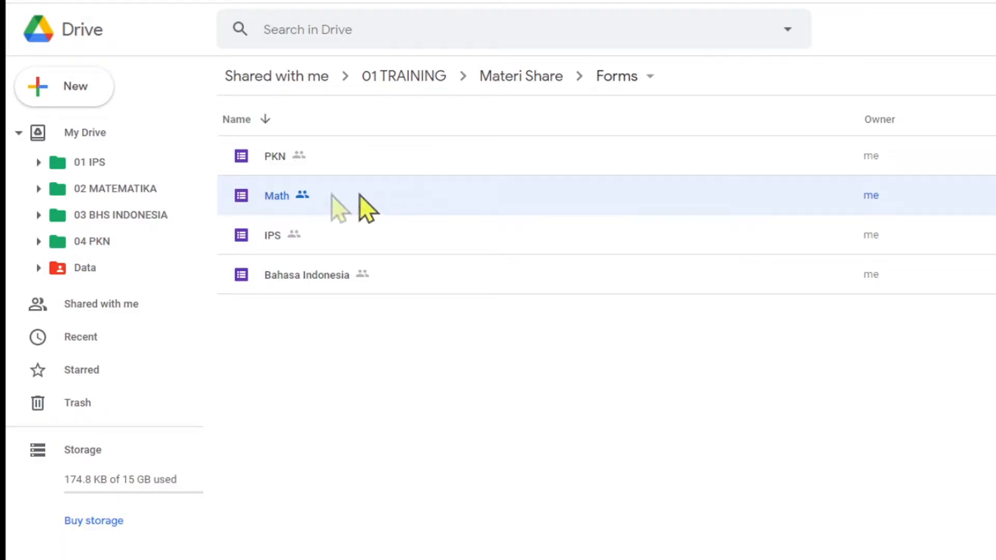
right_click(406, 208)
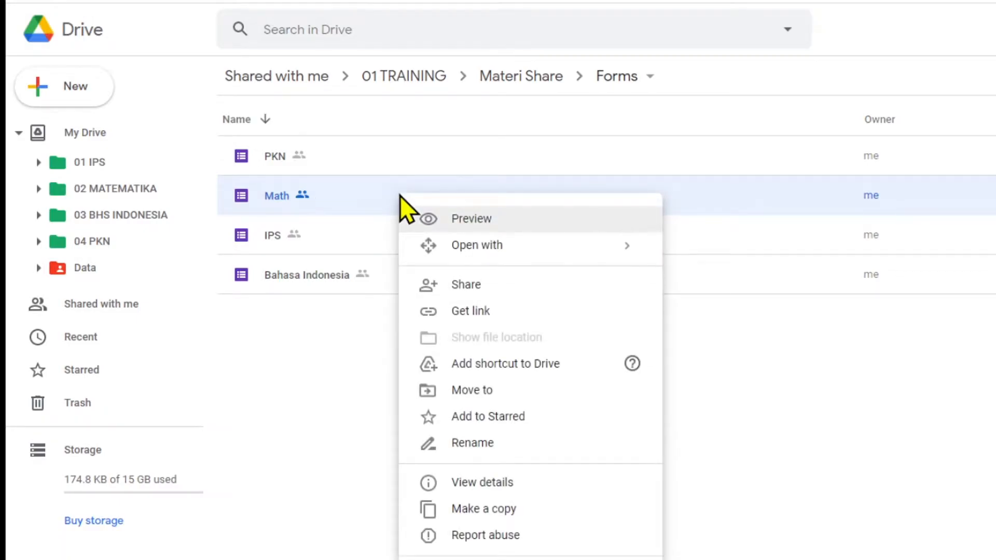
click(499, 511)
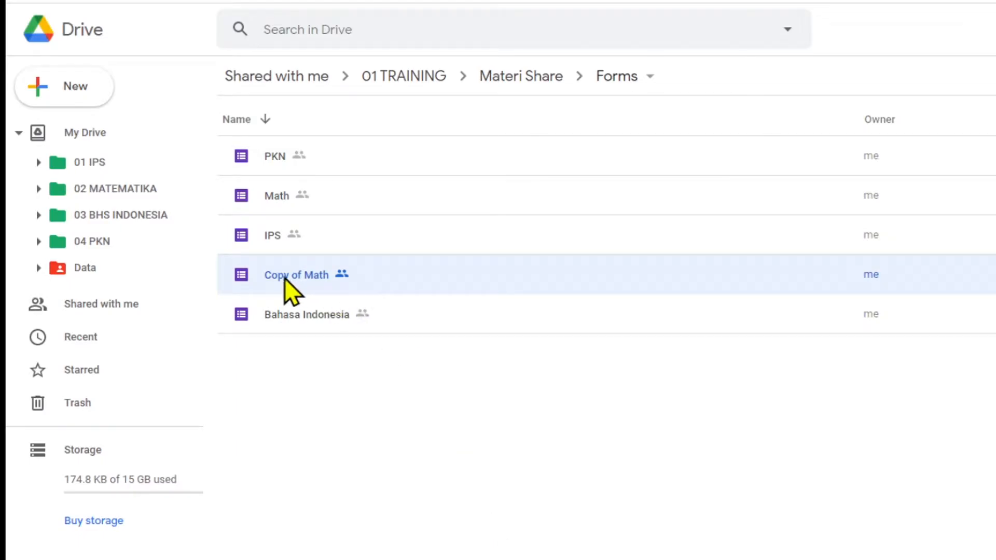
Rename the copied Math form as IPA
right_click(285, 276)
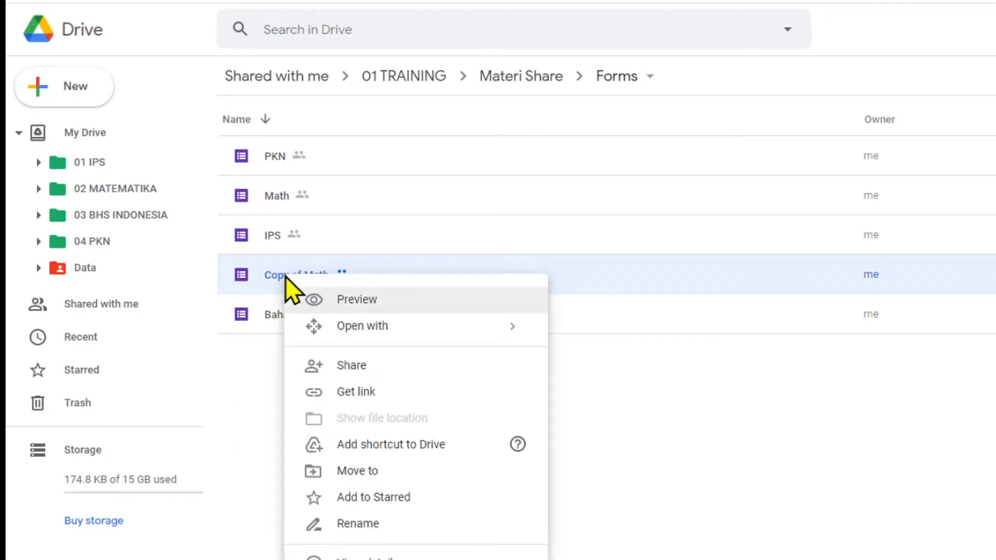
click(366, 524)
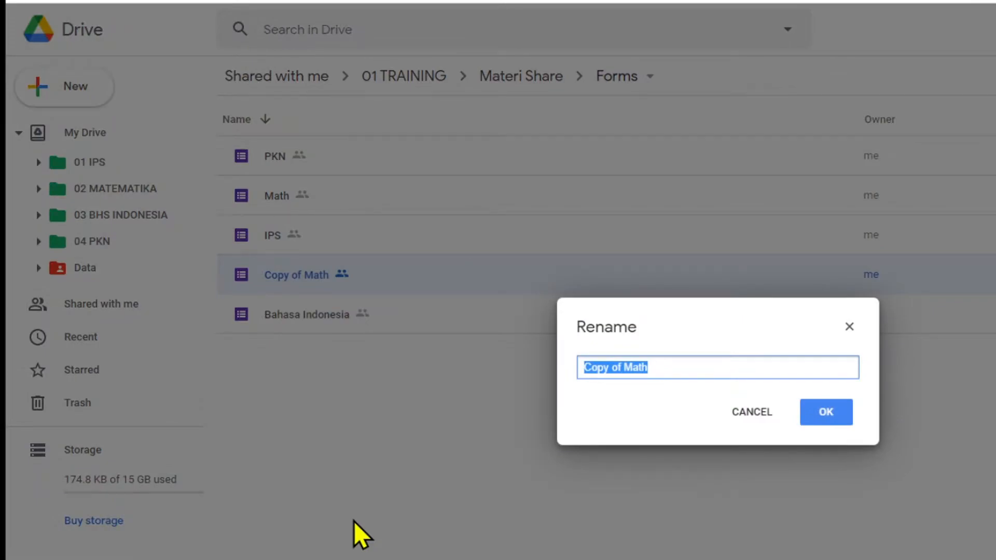
text(IPA)
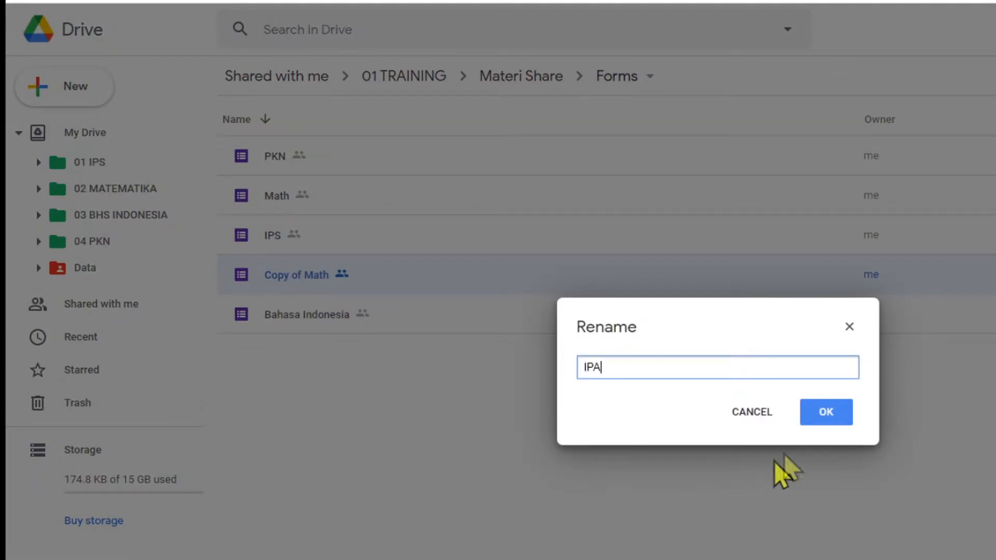
click(826, 415)
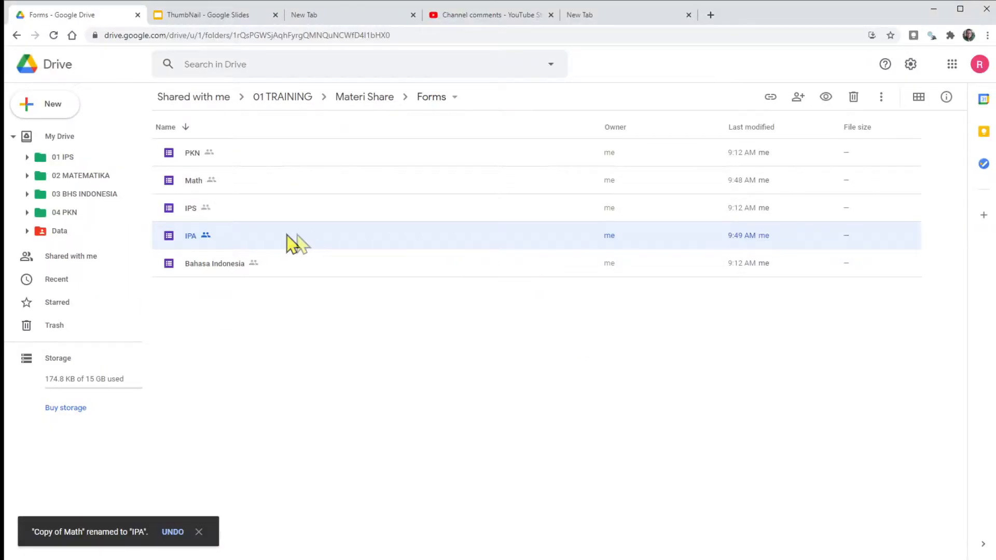
Open the IPA form, turn off collecting email addresses in its general settings and save them
double_click(243, 240)
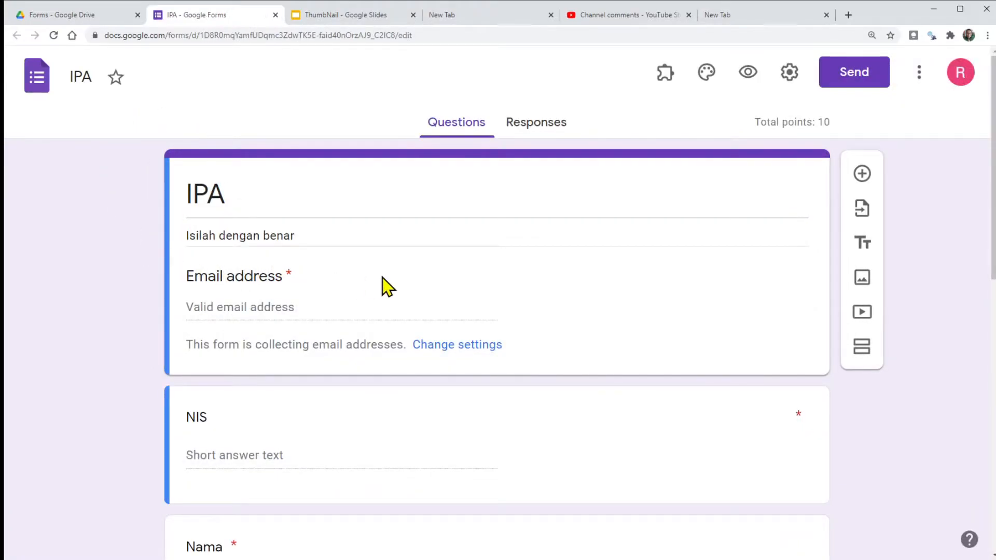
scroll(350, 267, down, 3)
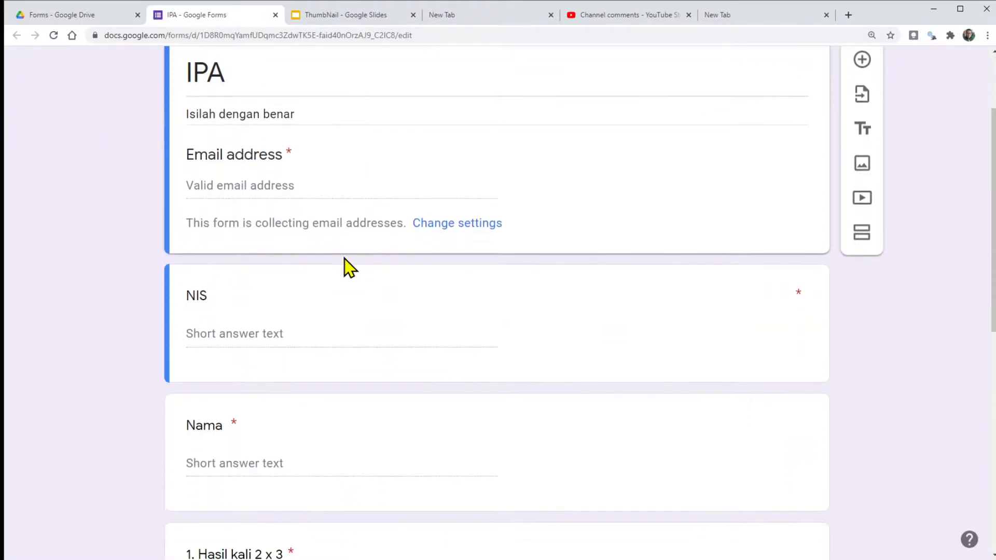
scroll(291, 139, up, 2)
scroll(290, 137, up, 1)
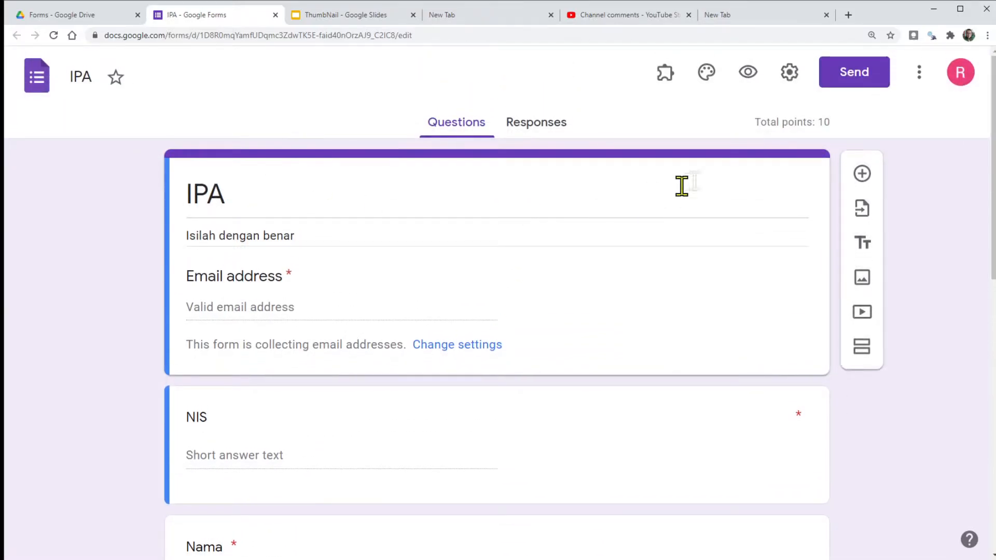
click(789, 73)
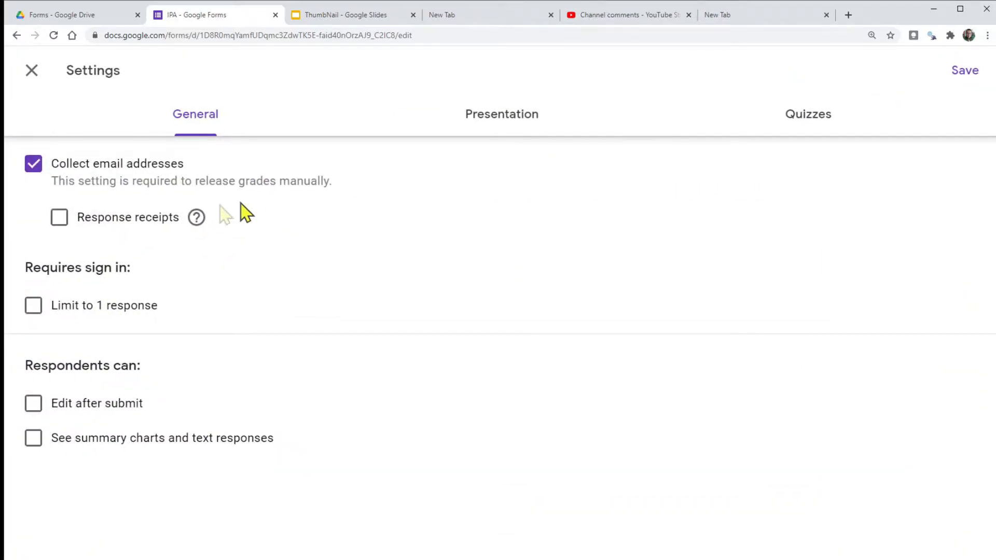
click(32, 165)
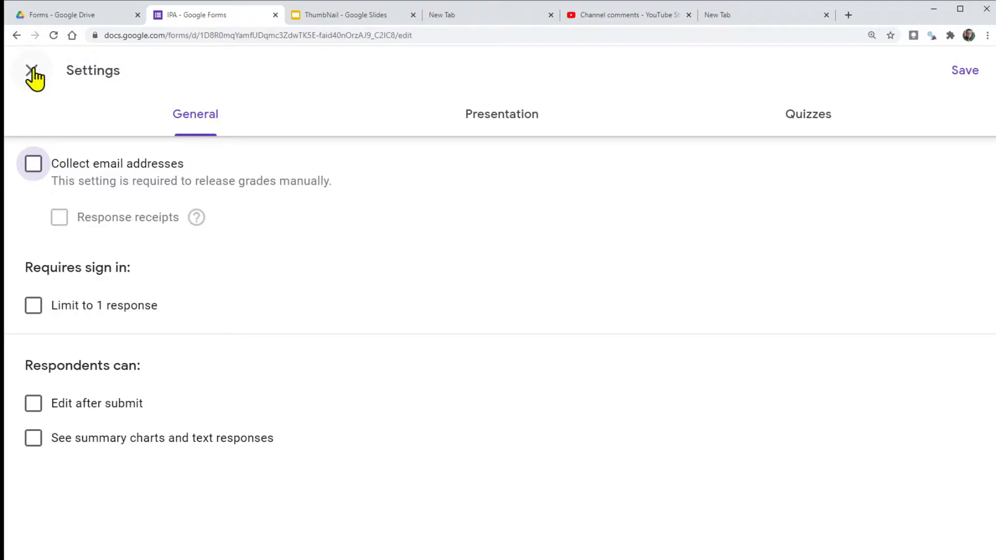
click(962, 71)
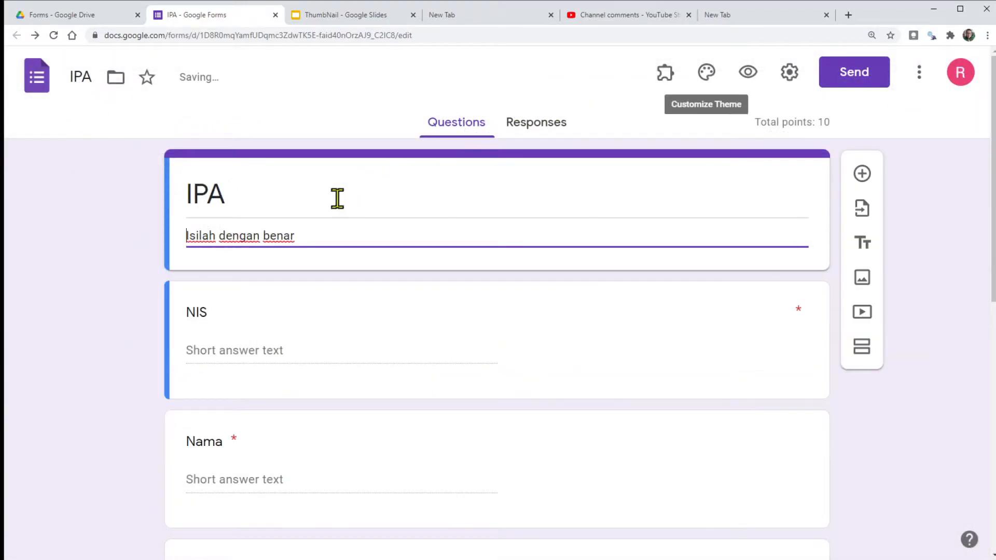
scroll(356, 282, down, 3)
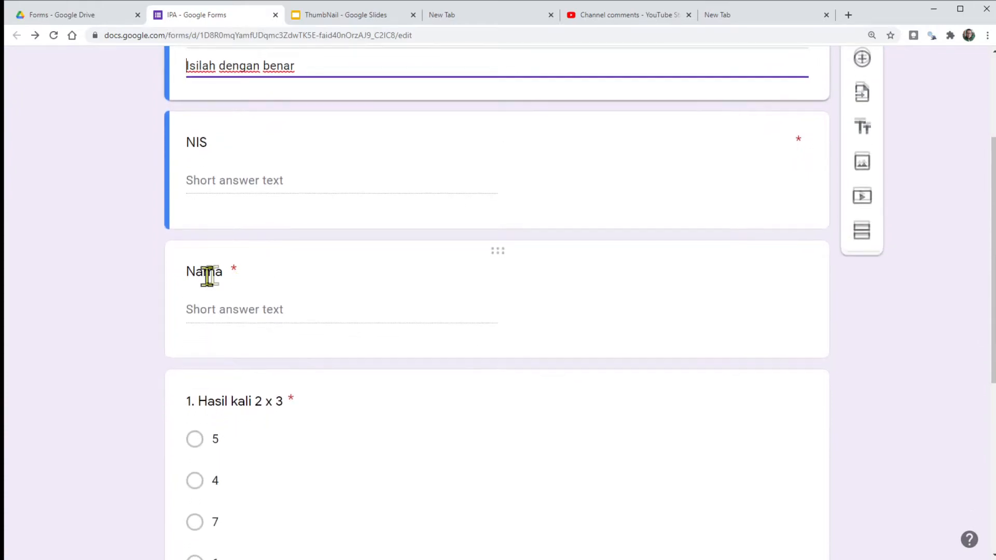
Replace the text of the first multiple choice question with "Matahari terbit dari"
scroll(294, 293, down, 2)
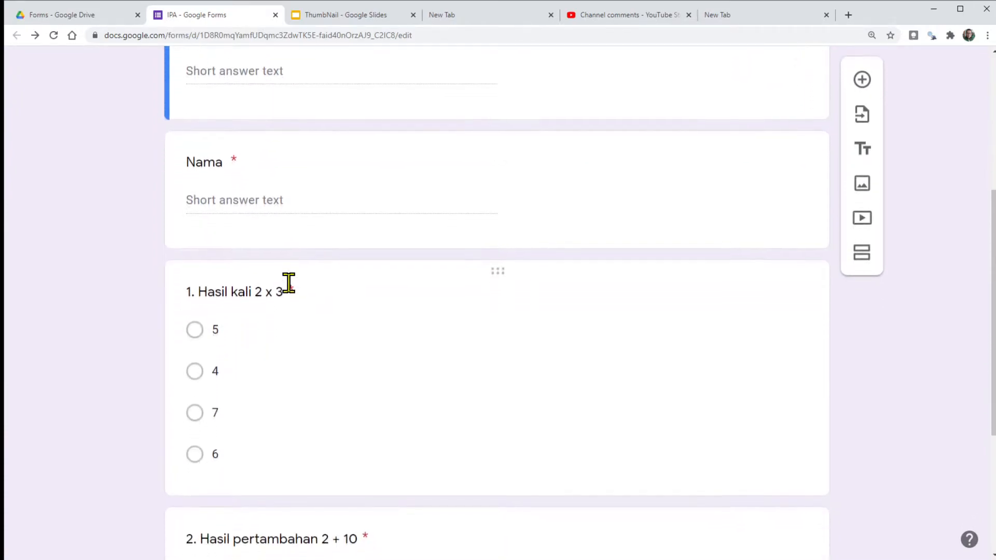
scroll(289, 288, down, 2)
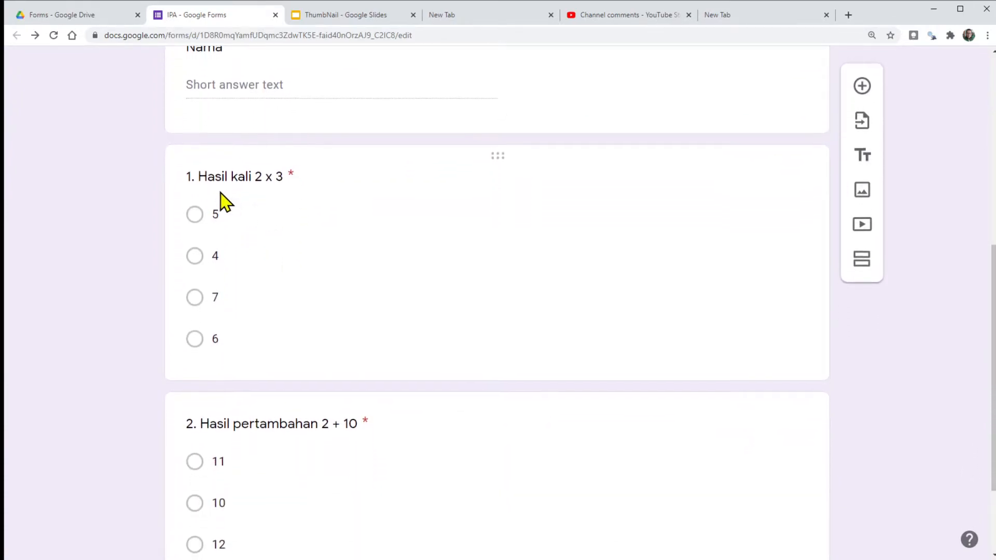
click(284, 173)
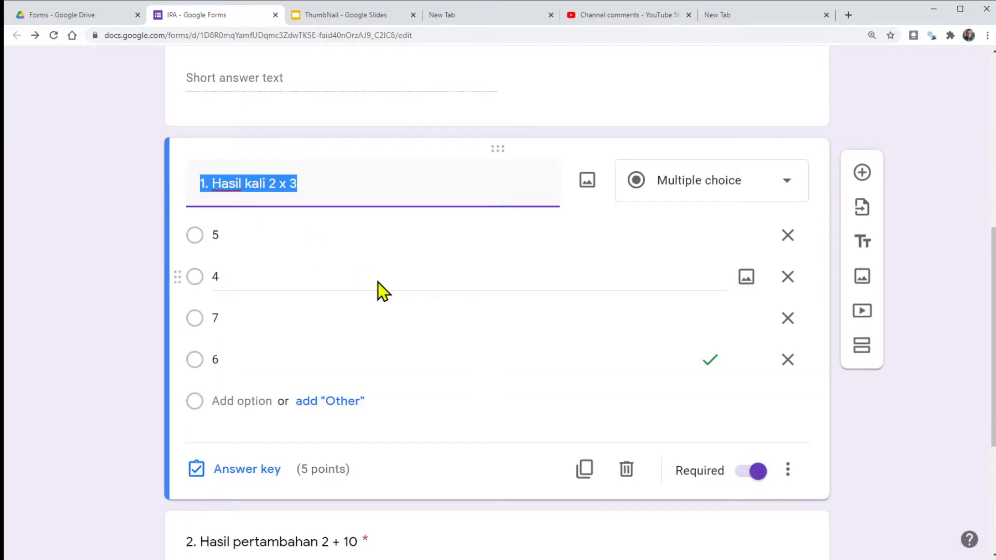
text(Mat)
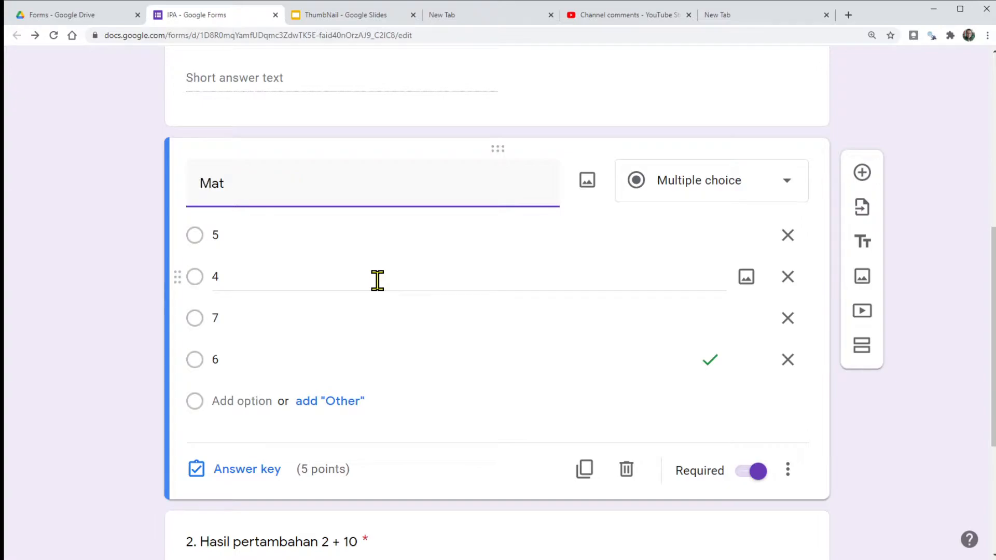
text(ahari terbit dari)
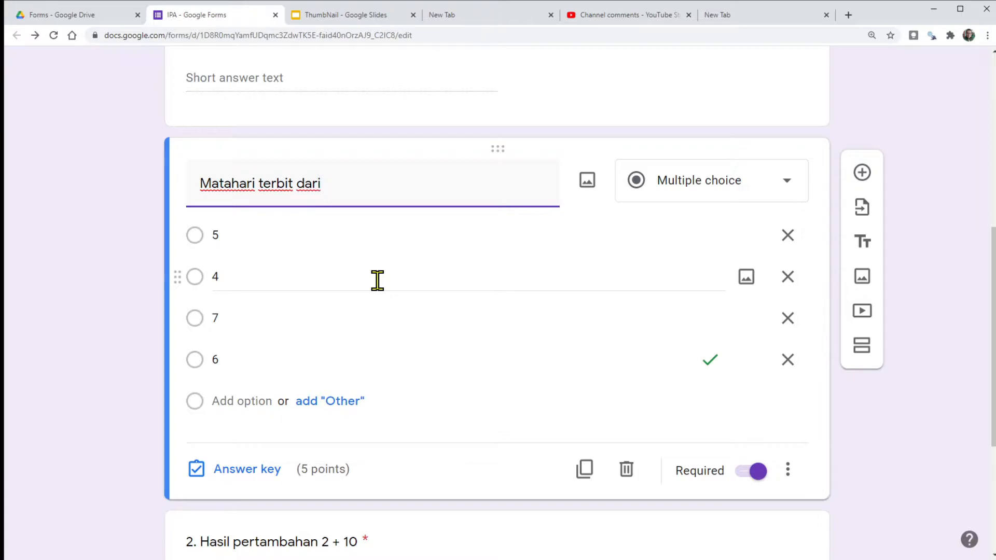
Change the four answer options of the "Matahari terbit dari" question to Timur, Selatan, Utara and Barat
click(244, 236)
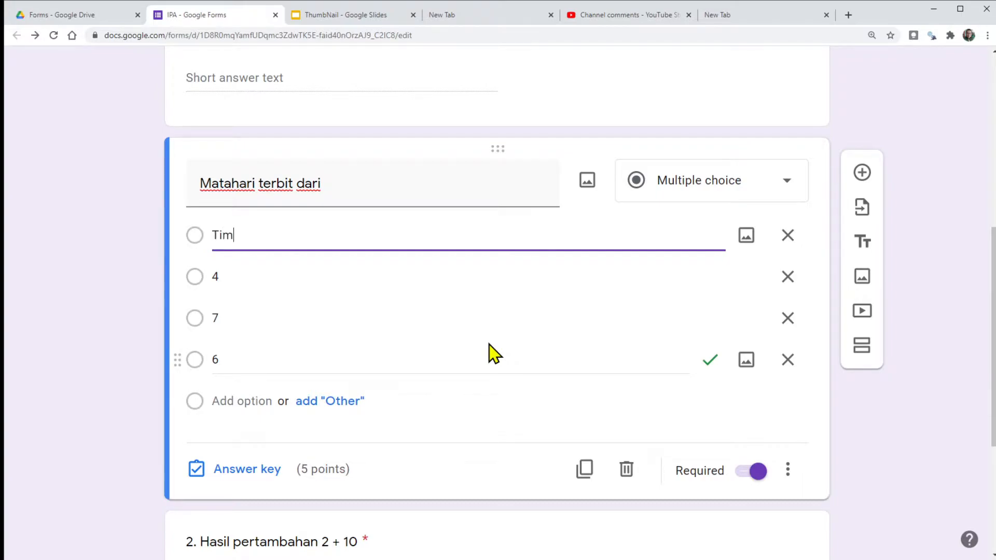
click(279, 277)
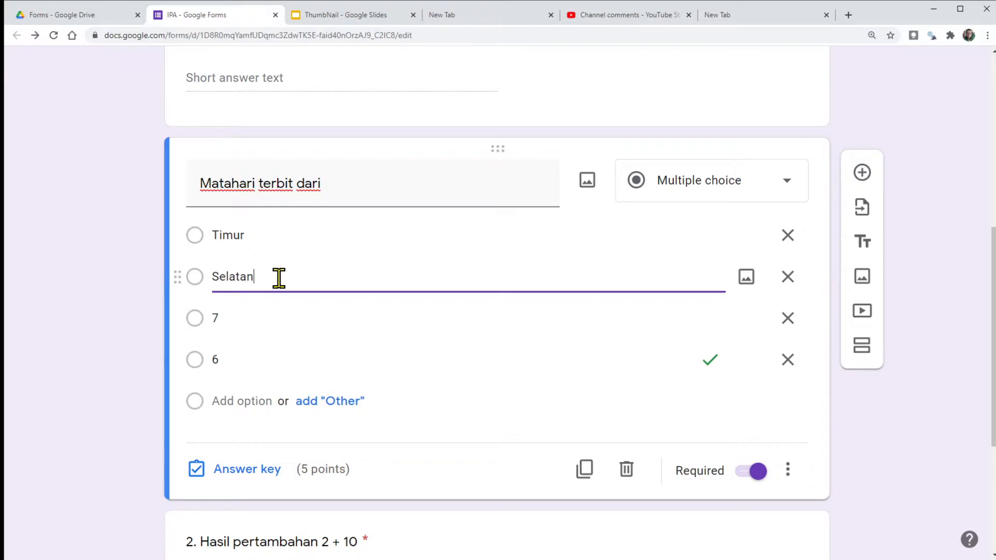
click(258, 321)
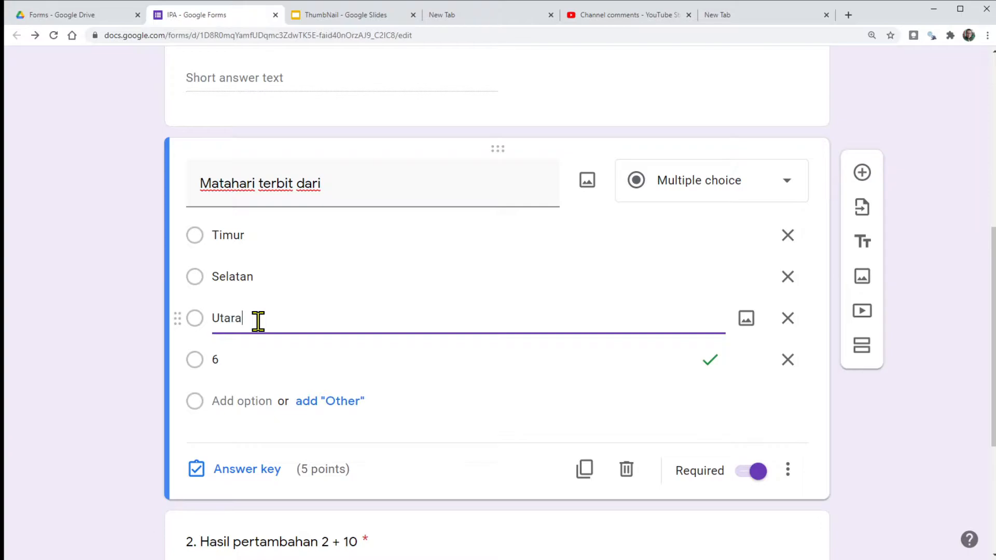
click(250, 365)
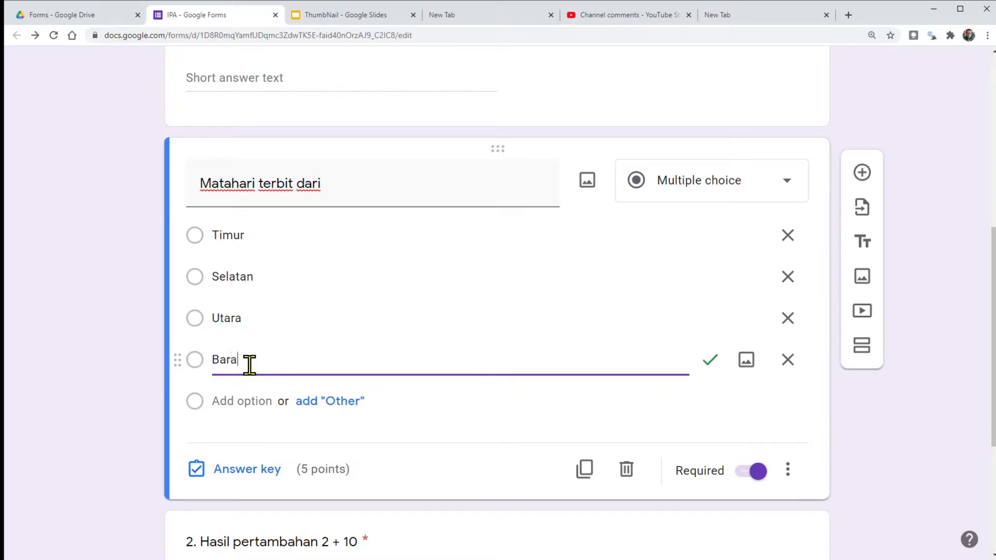
Set Timur as the only correct answer in the answer key of the "Matahari terbit dari" question
click(259, 470)
click(280, 273)
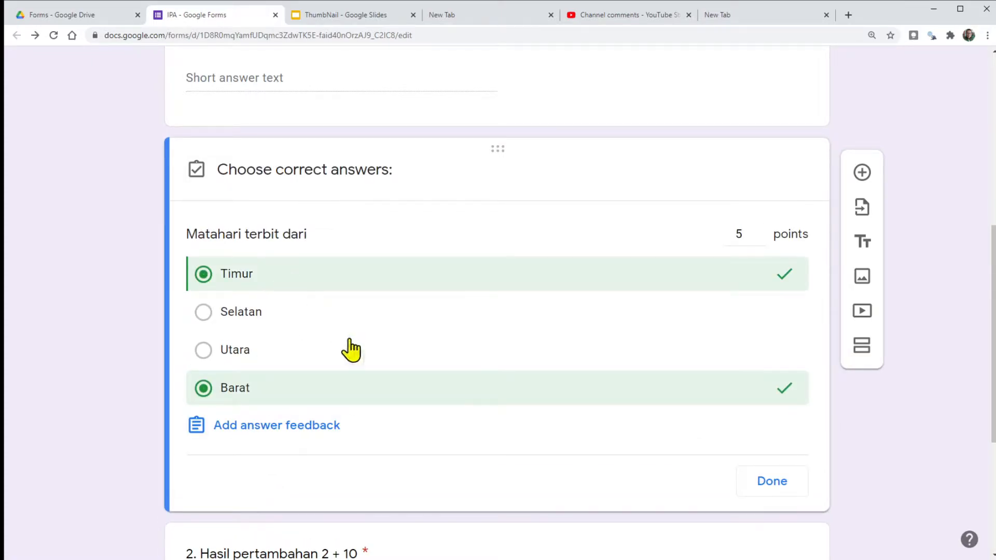
click(293, 391)
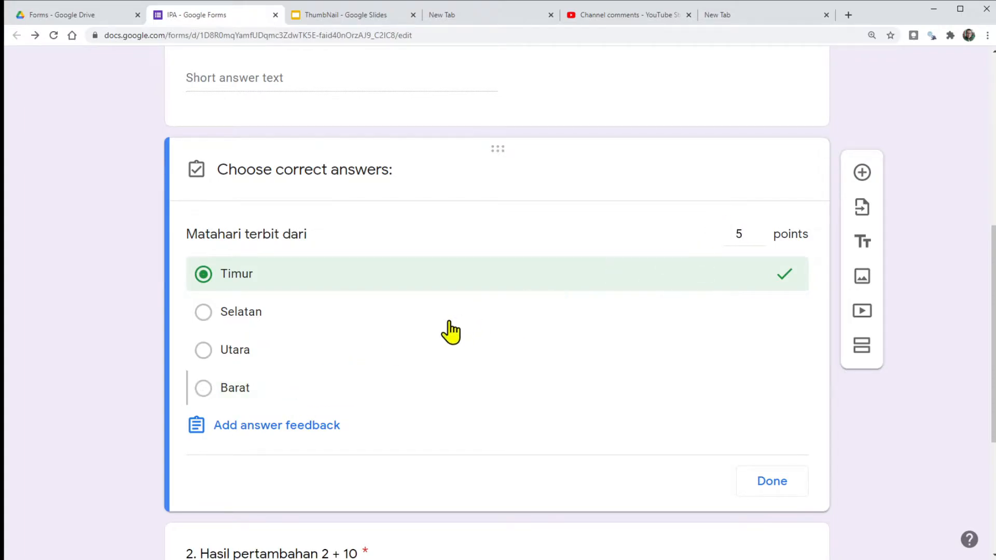
scroll(449, 326, down, 5)
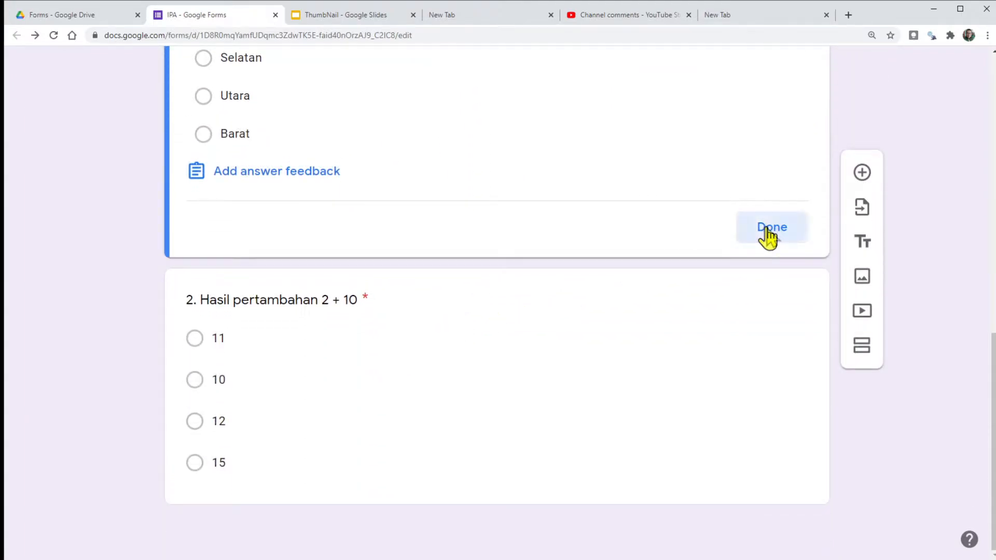
click(768, 237)
Change the second question to "2. Air termasuk benda..." and enter the options Gas, Cair, Padat and Keras
scroll(389, 325, down, 5)
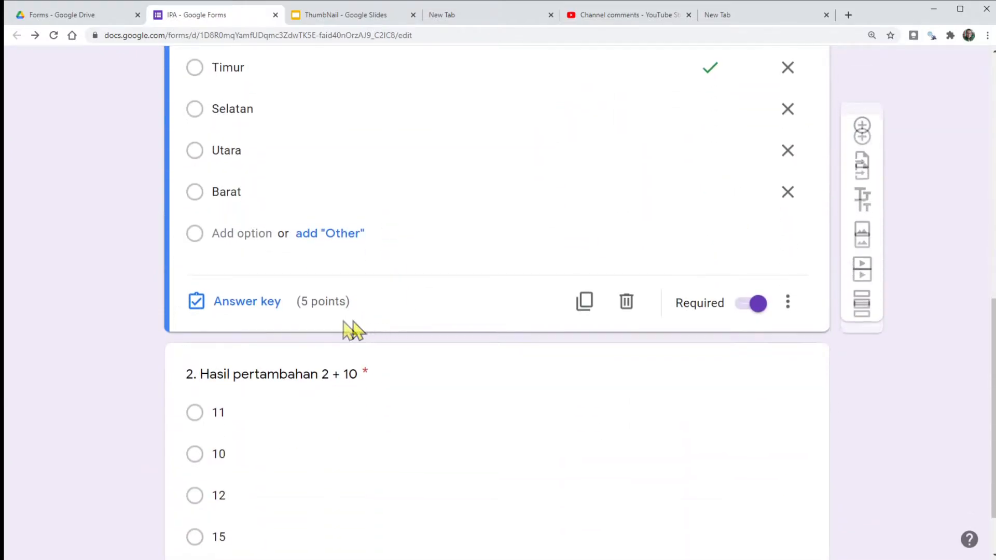
scroll(325, 322, down, 1)
click(249, 297)
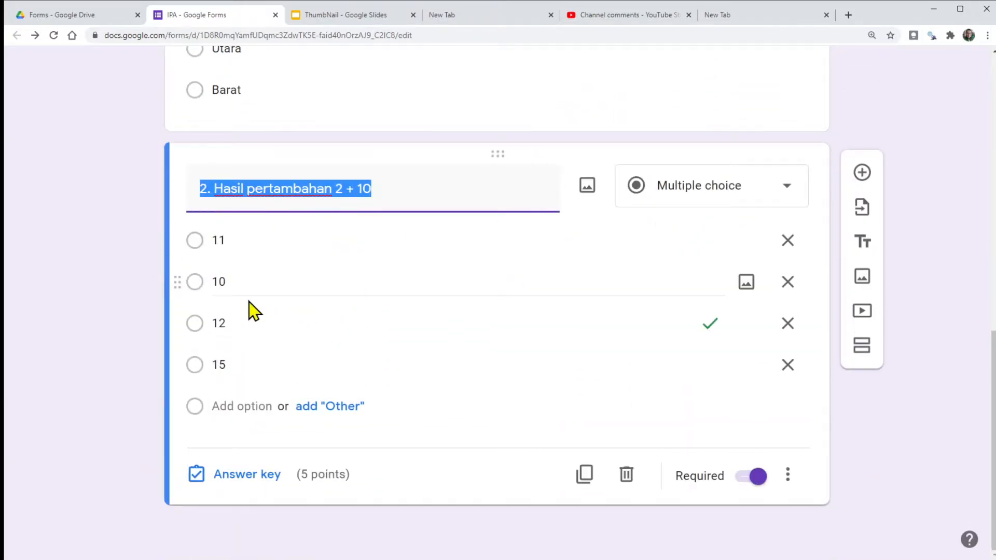
click(244, 188)
drag(216, 187, 382, 189)
text(S)
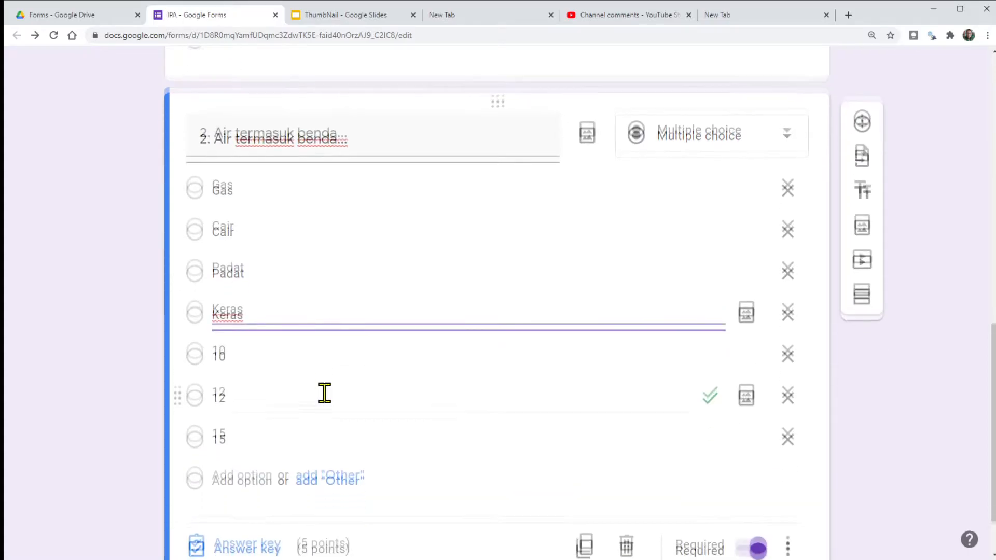
Remove the leftover options 10, 15 and 12 from the second question
click(789, 293)
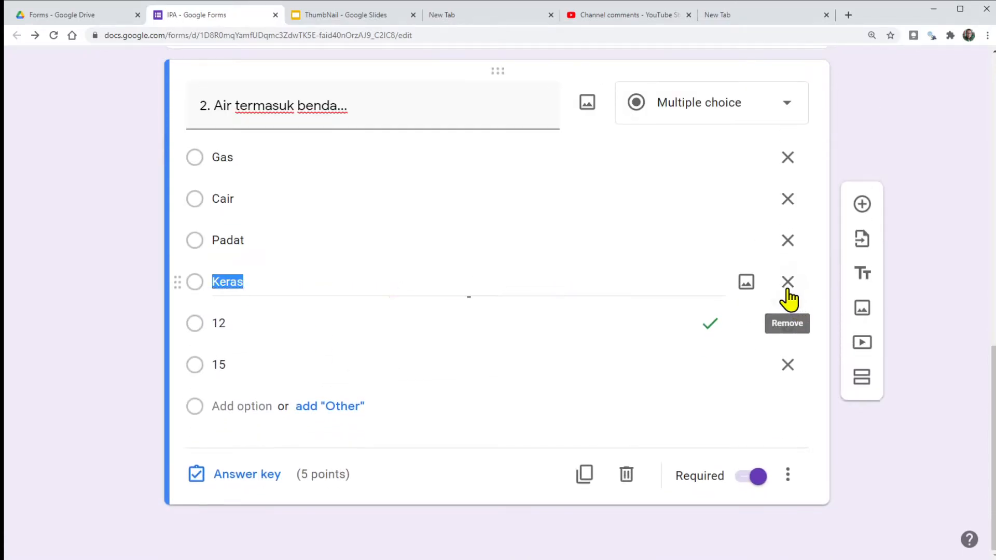
click(789, 365)
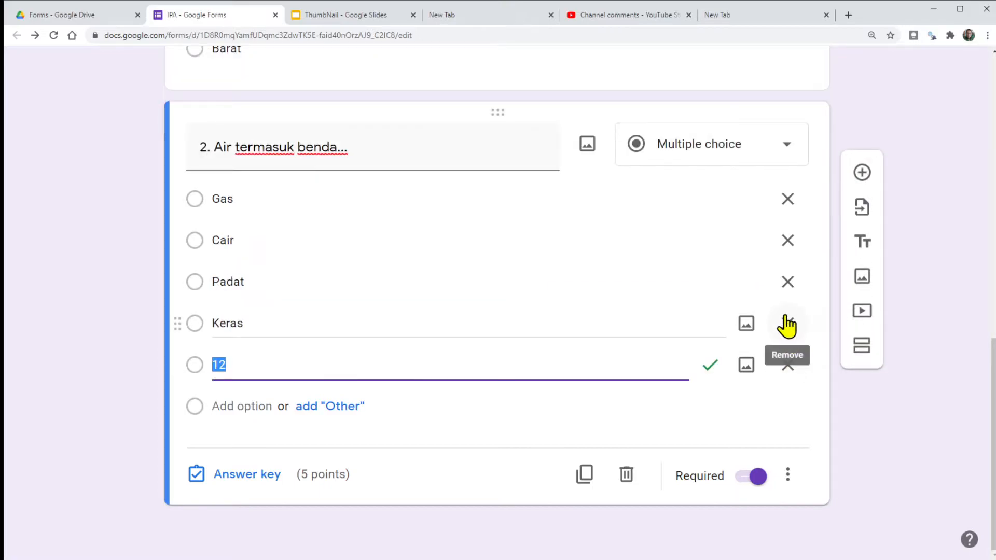
click(787, 366)
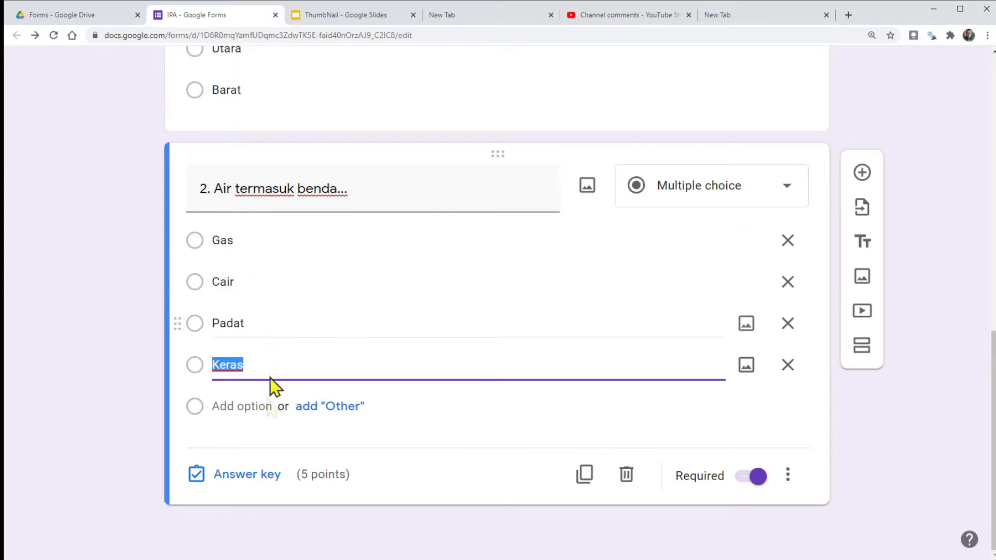
Mark Cair as the correct answer in the answer key of the "Air termasuk benda" question and review the form
click(259, 474)
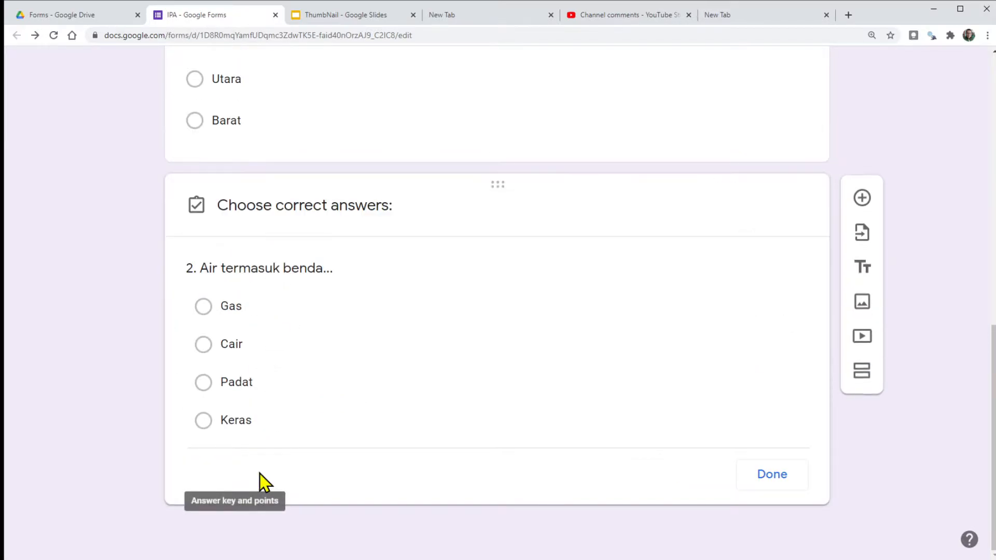
click(267, 355)
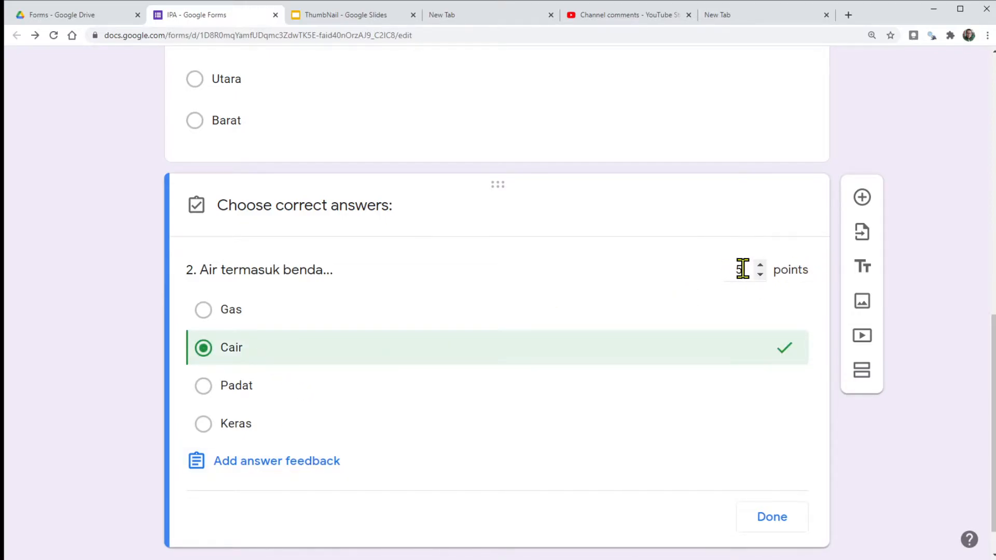
scroll(585, 345, up, 10)
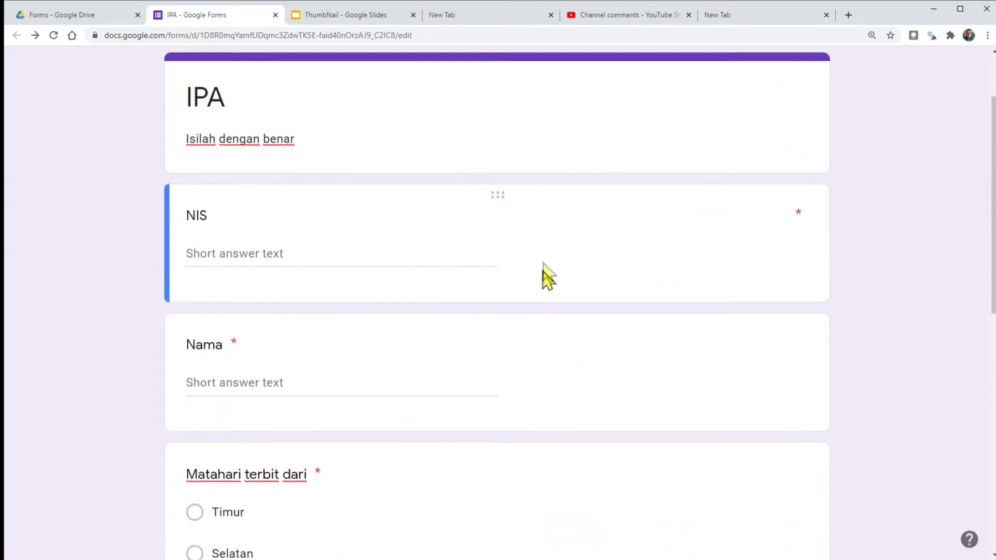
scroll(547, 308, down, 5)
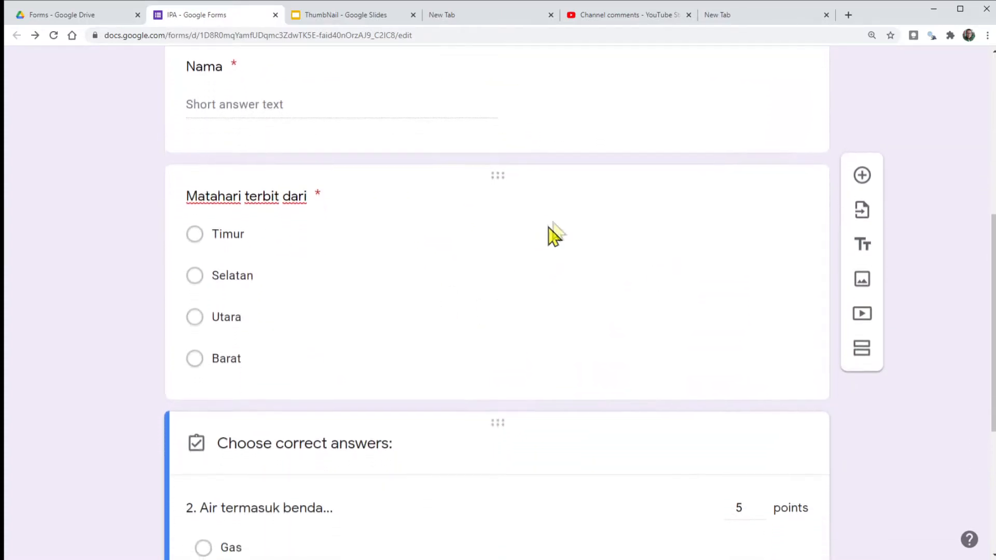
scroll(589, 269, down, 5)
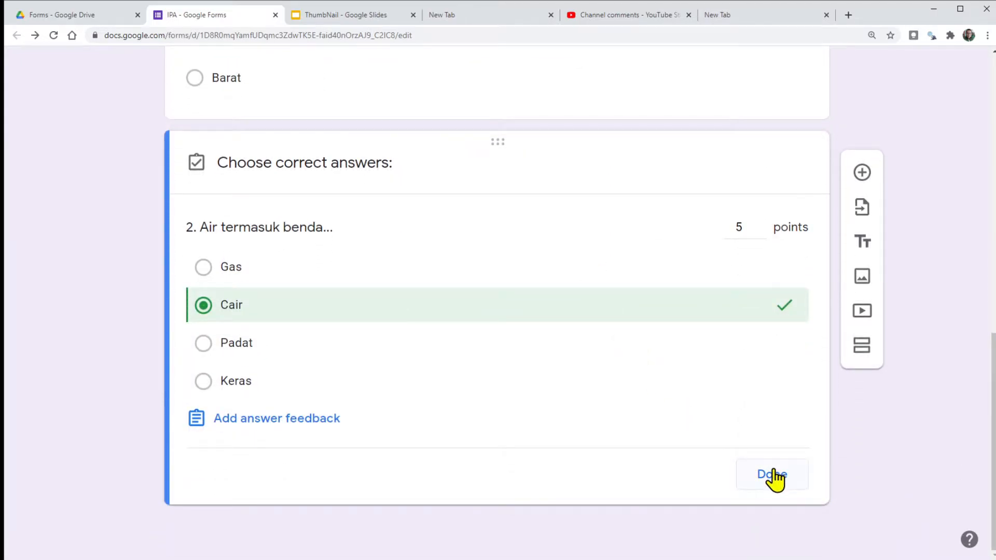
click(772, 475)
scroll(535, 291, up, 15)
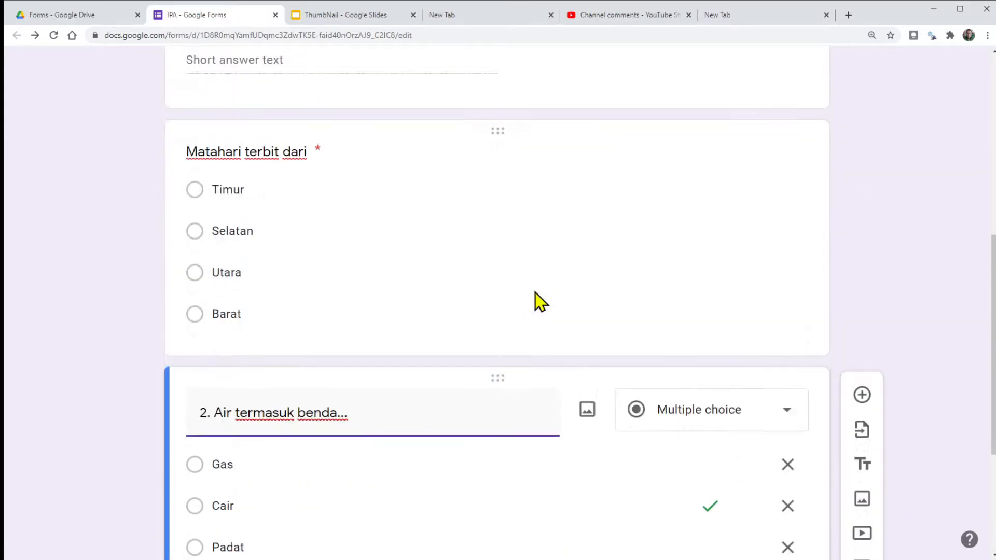
Close the IPA form, open the Math form, turn off collecting email addresses in its general settings and save them
click(275, 15)
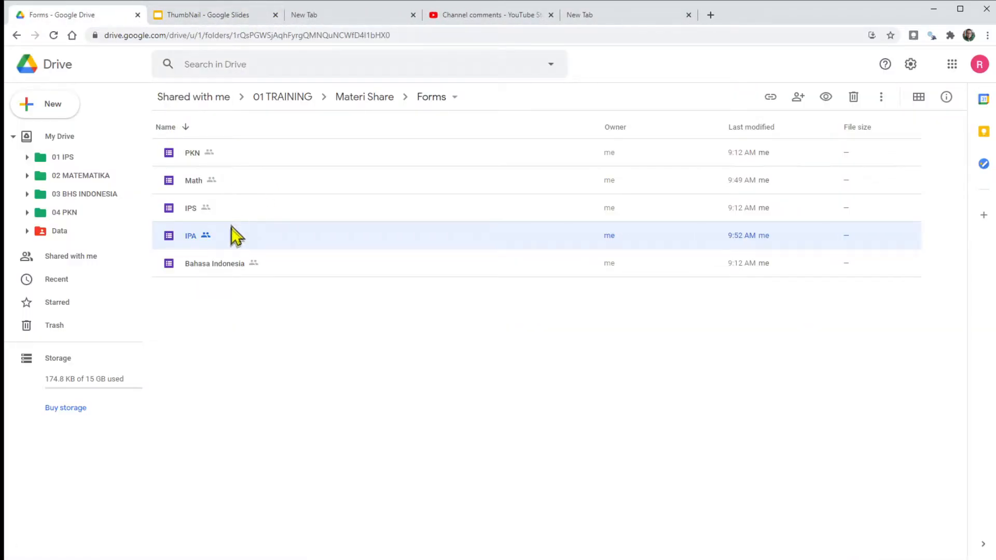
double_click(280, 179)
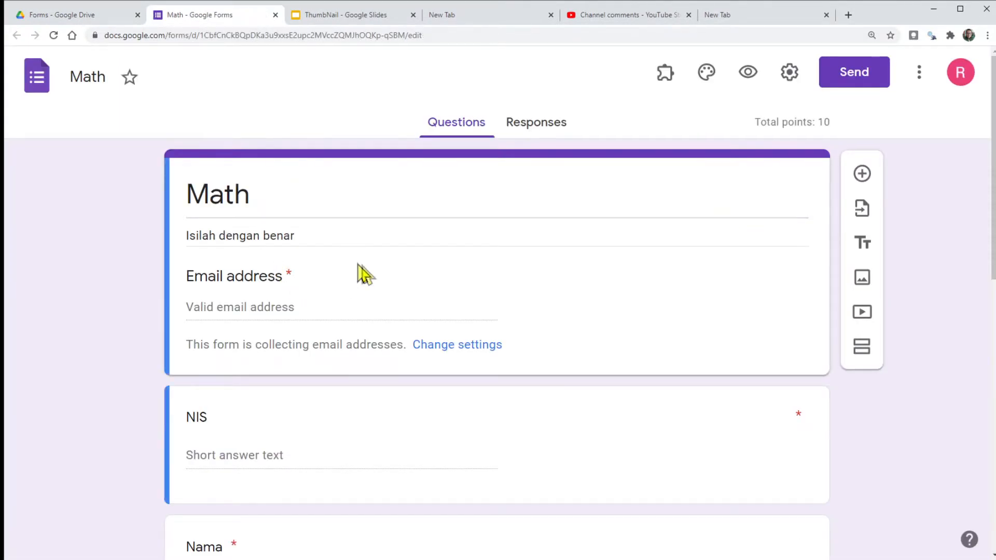
click(789, 74)
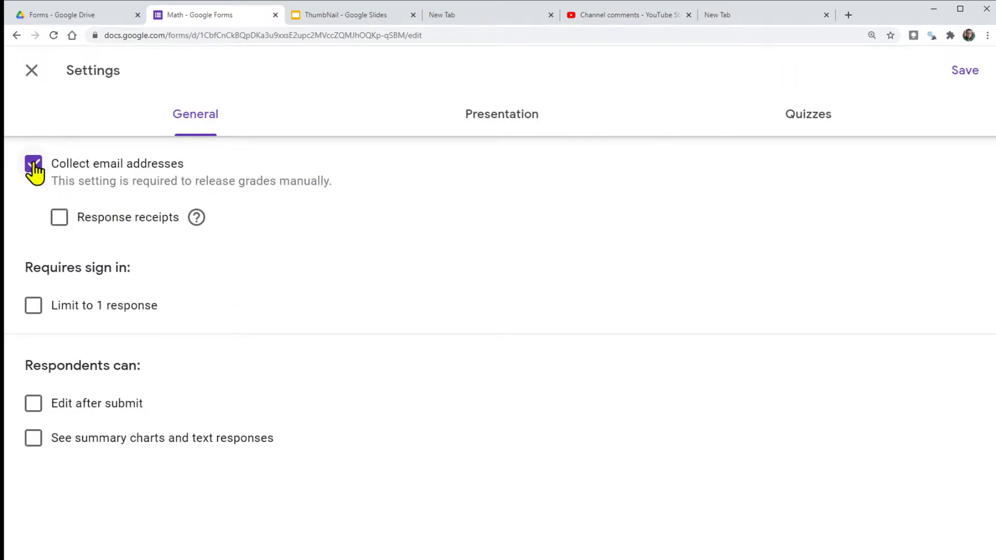
click(34, 165)
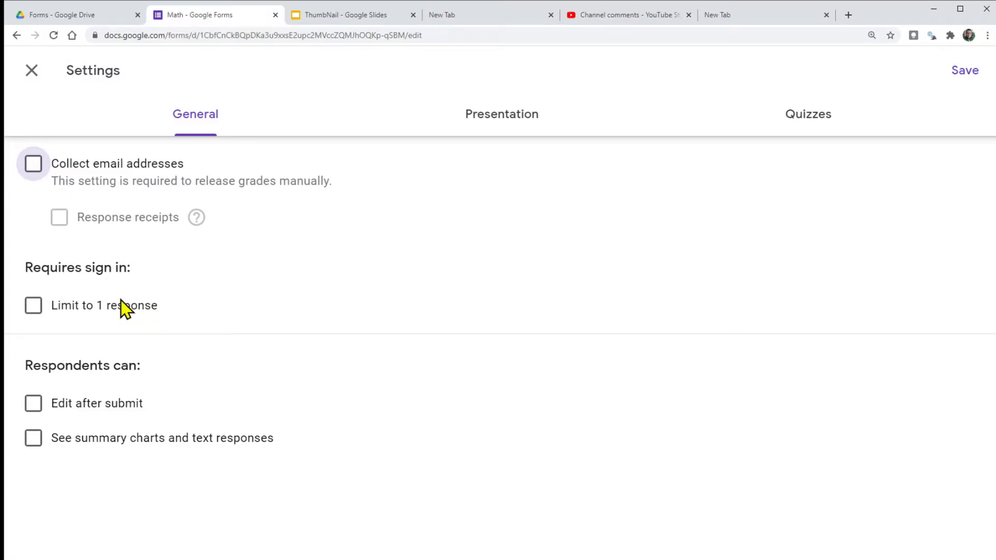
click(963, 72)
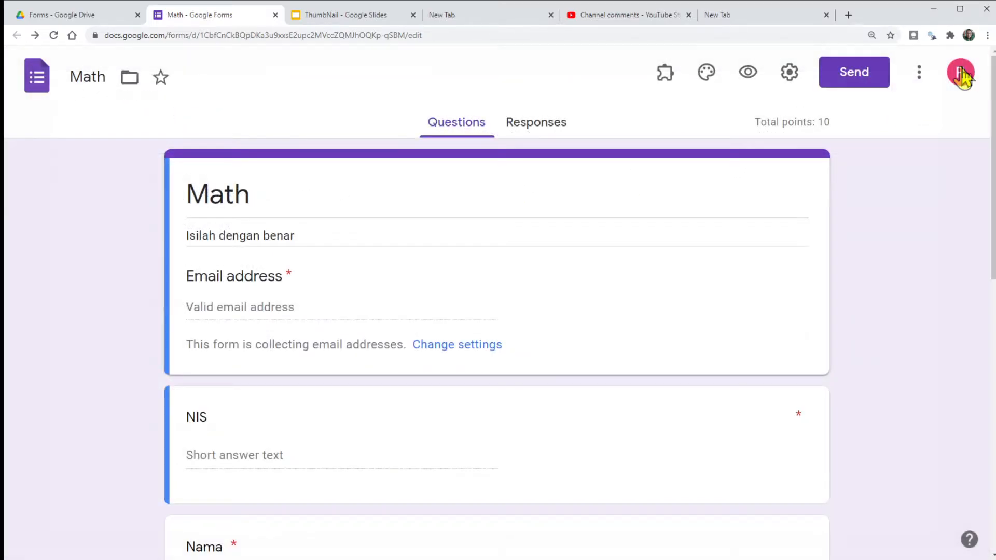
Create a blank Google Sheets spreadsheet in the shared Forms folder in Google Drive, sharing it with the folder's members
click(102, 16)
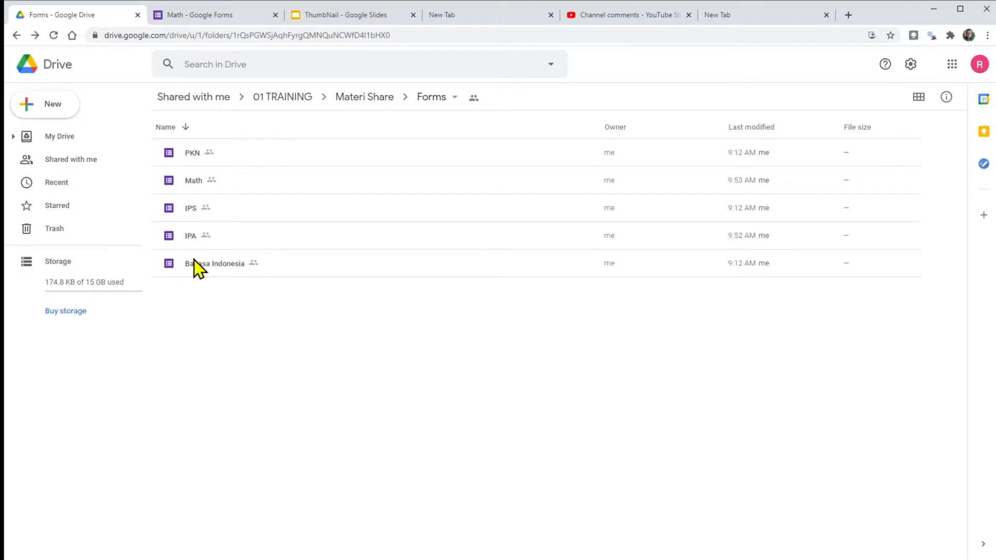
click(60, 110)
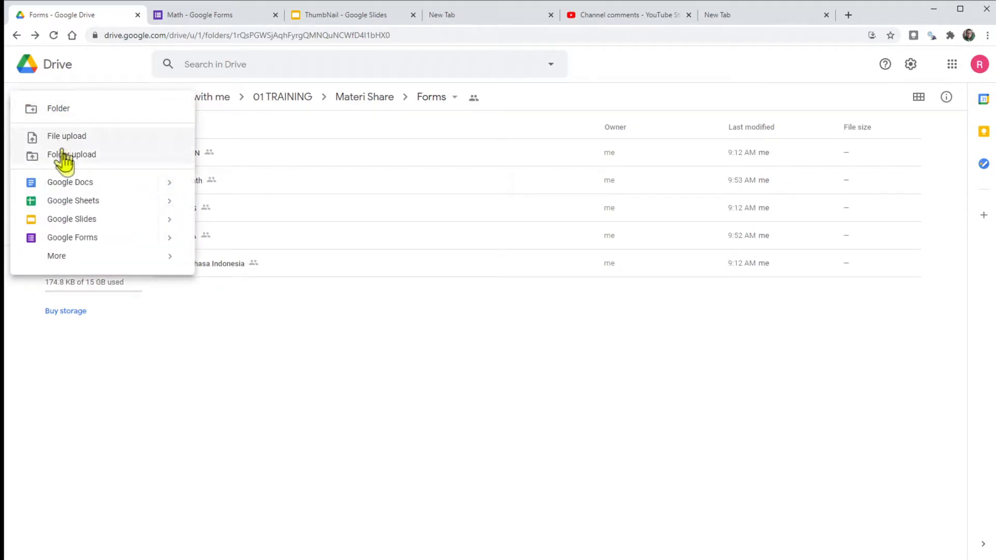
mouse_move(167, 203)
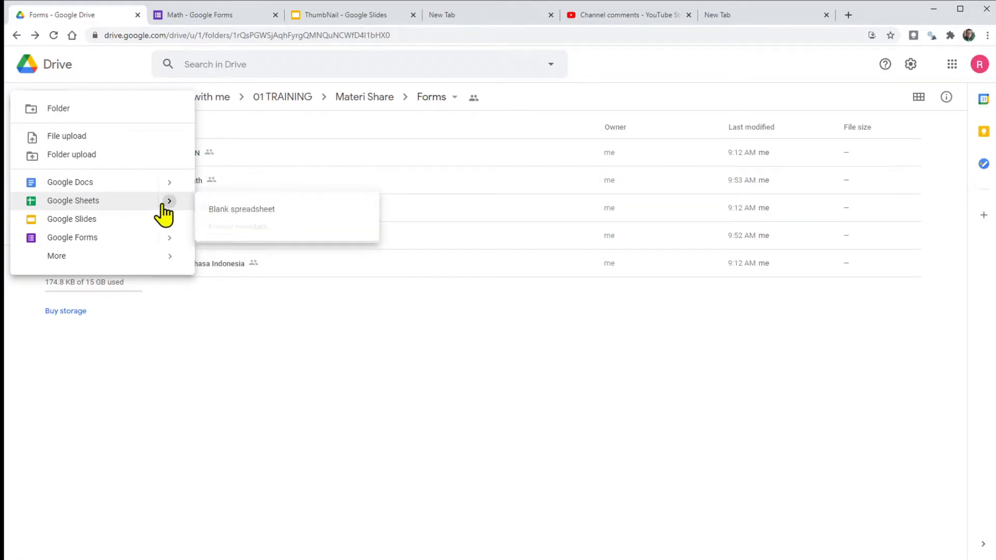
click(267, 210)
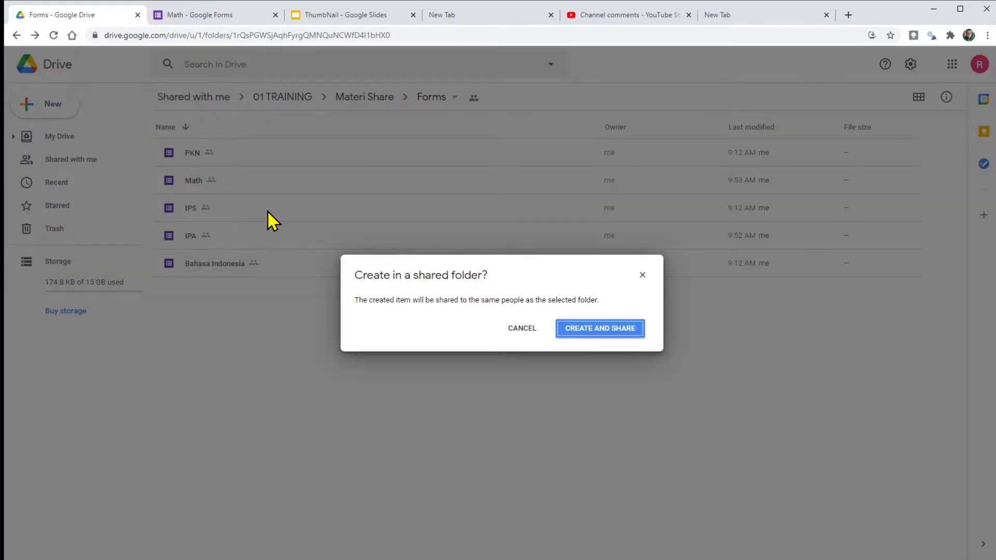
click(619, 332)
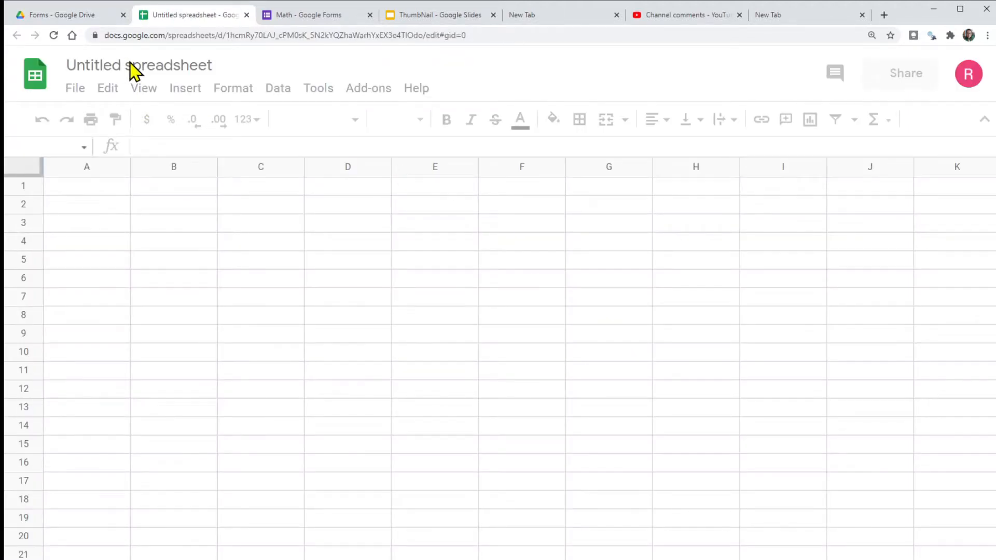
Rename the untitled spreadsheet as Rekap Nilai and check its entry in the shared Forms folder in Google Drive
click(146, 63)
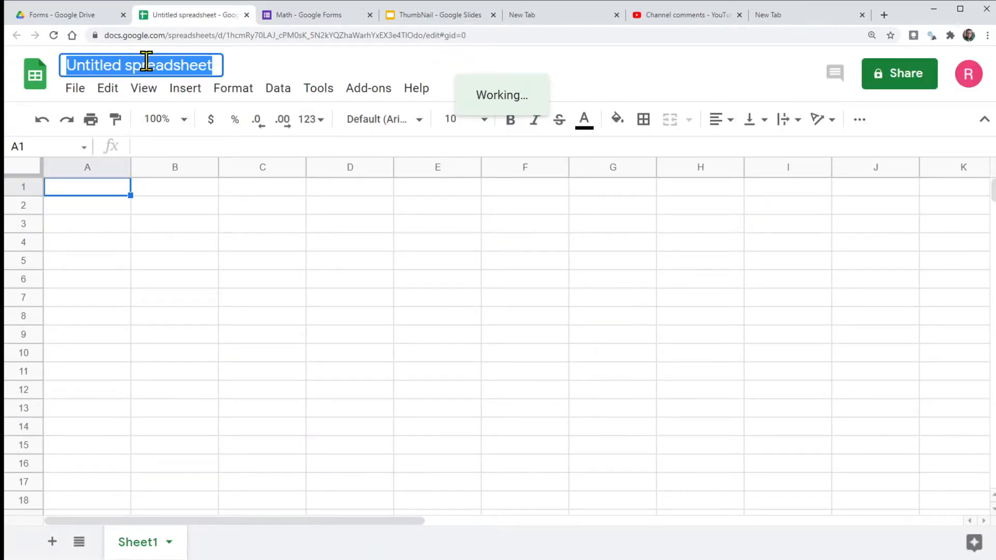
text(Reka)
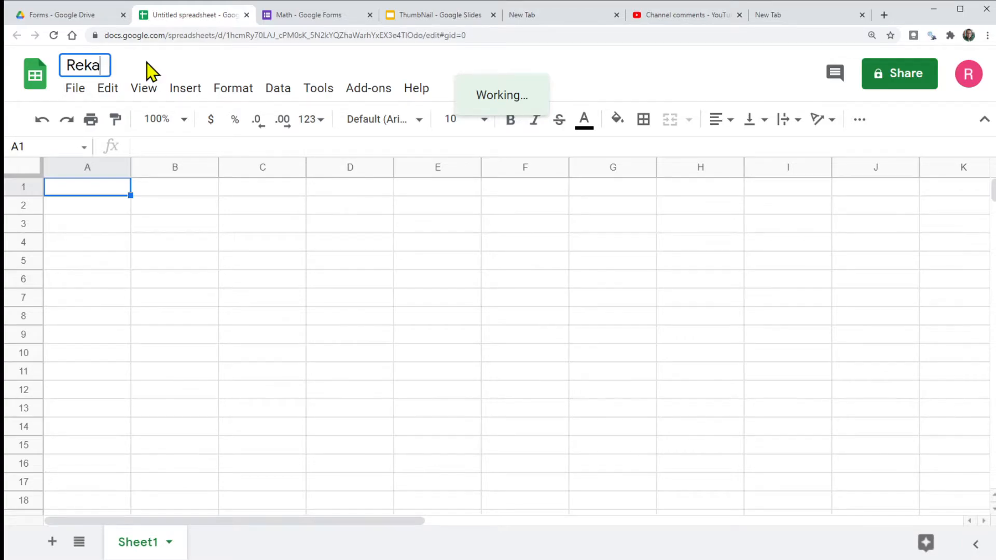
text(p Nilai)
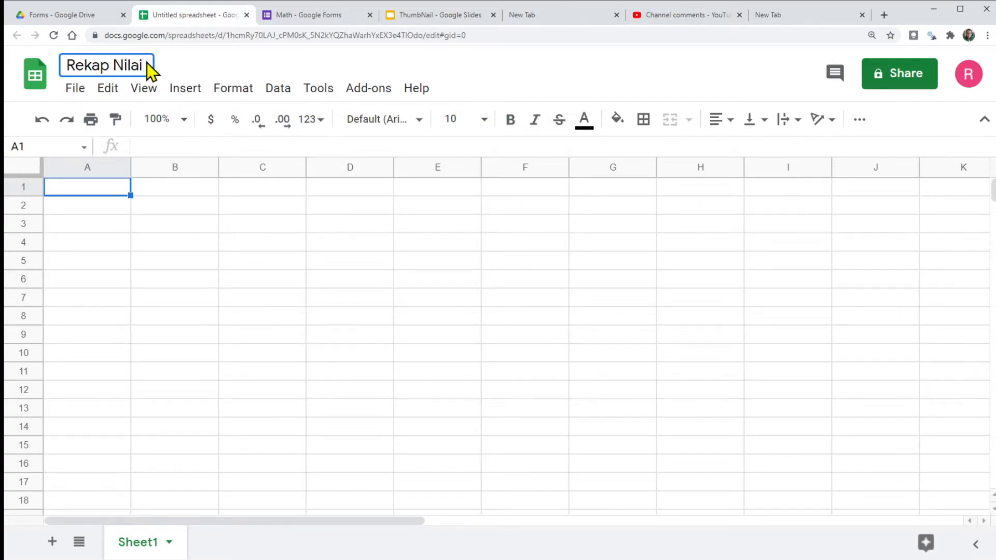
click(221, 249)
click(85, 14)
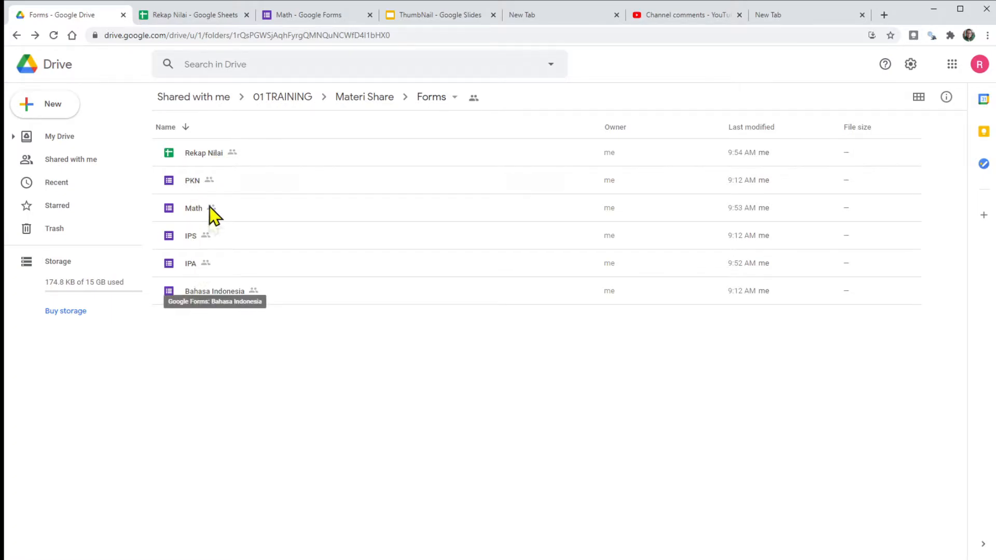
click(203, 155)
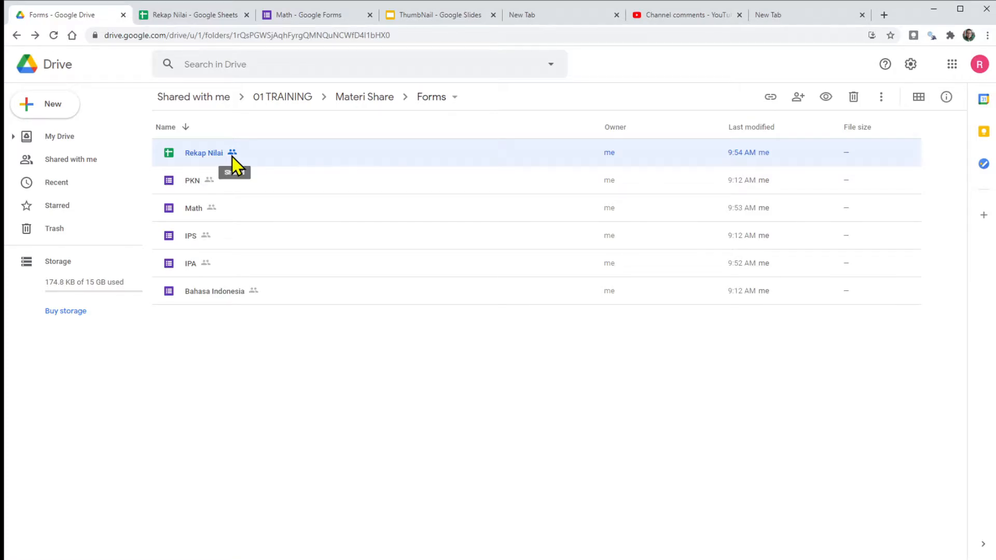
Close the Math form and return to the Rekap Nilai spreadsheet
click(315, 16)
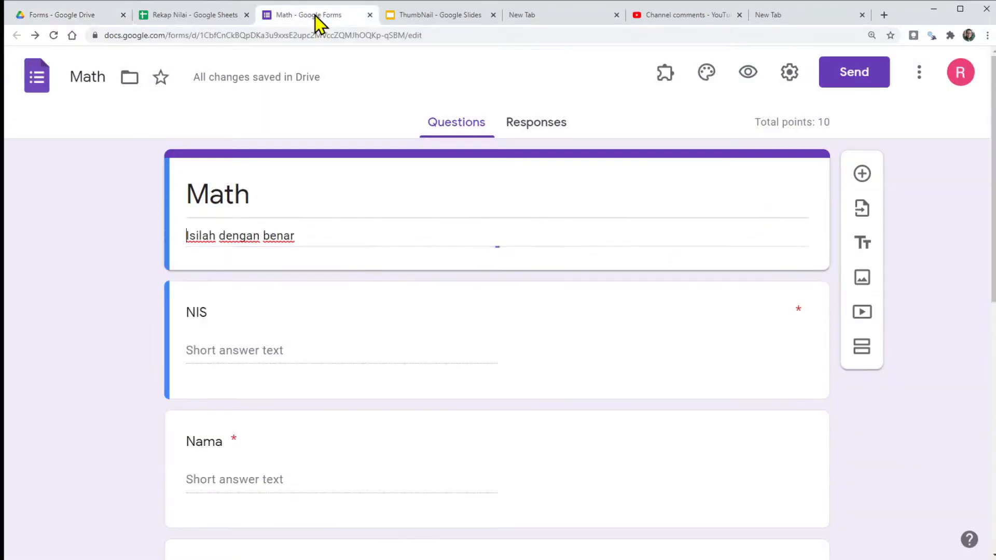
click(369, 14)
click(208, 15)
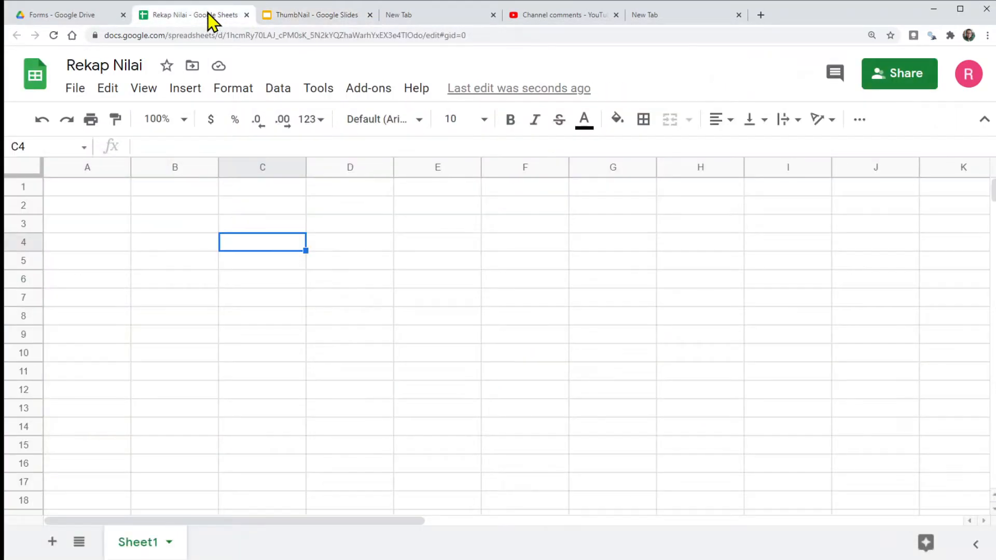
Open the PKN form from the Forms folder and link its responses to the existing Rekap Nilai spreadsheet
click(84, 17)
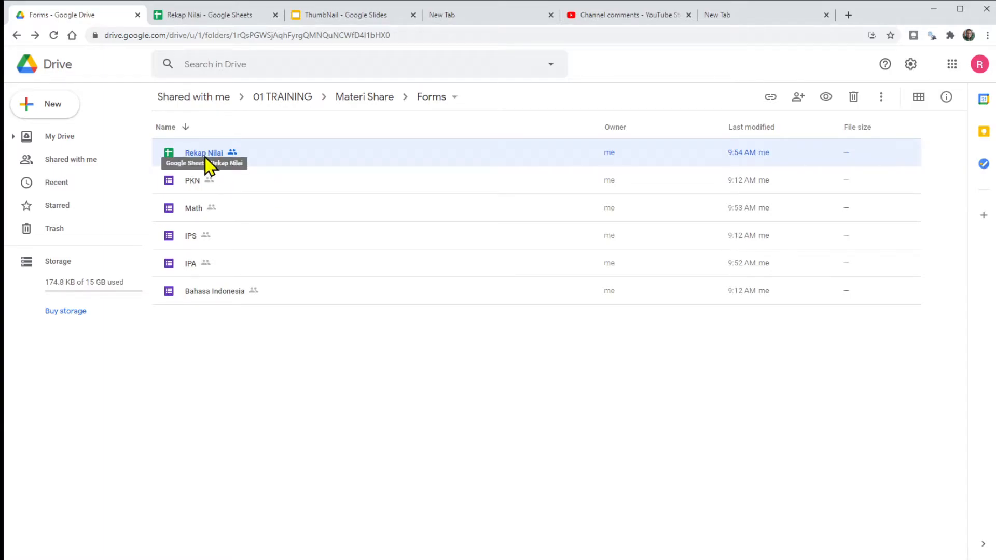
double_click(311, 190)
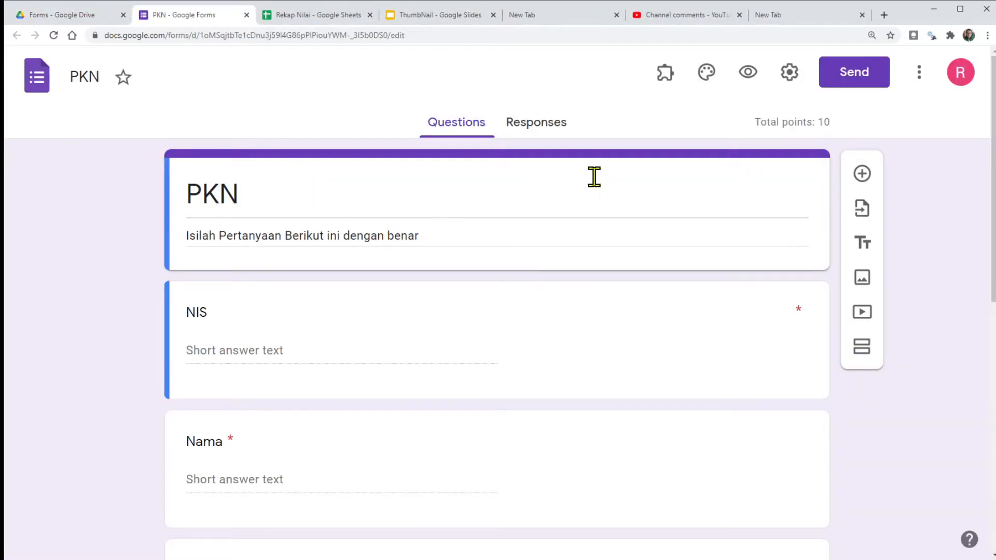
click(540, 124)
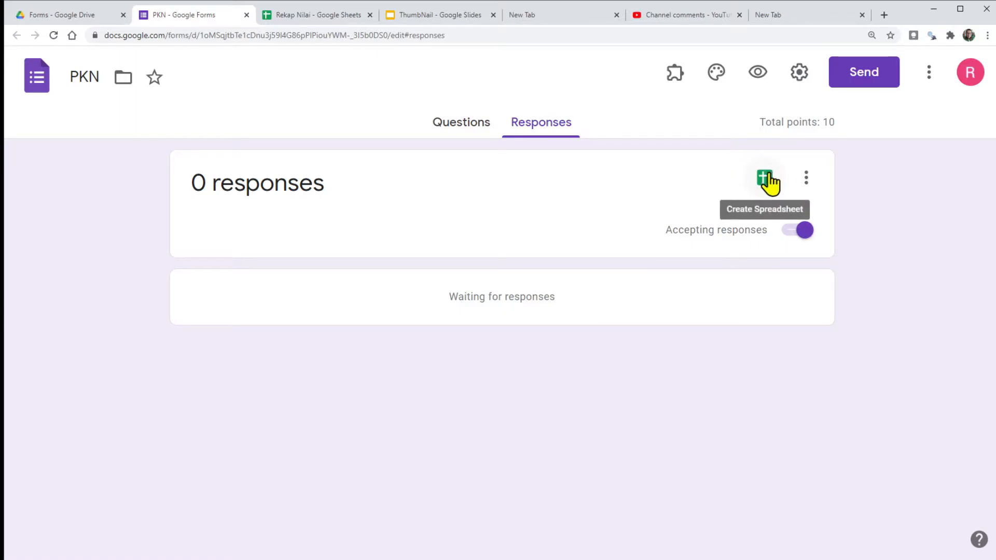
click(806, 180)
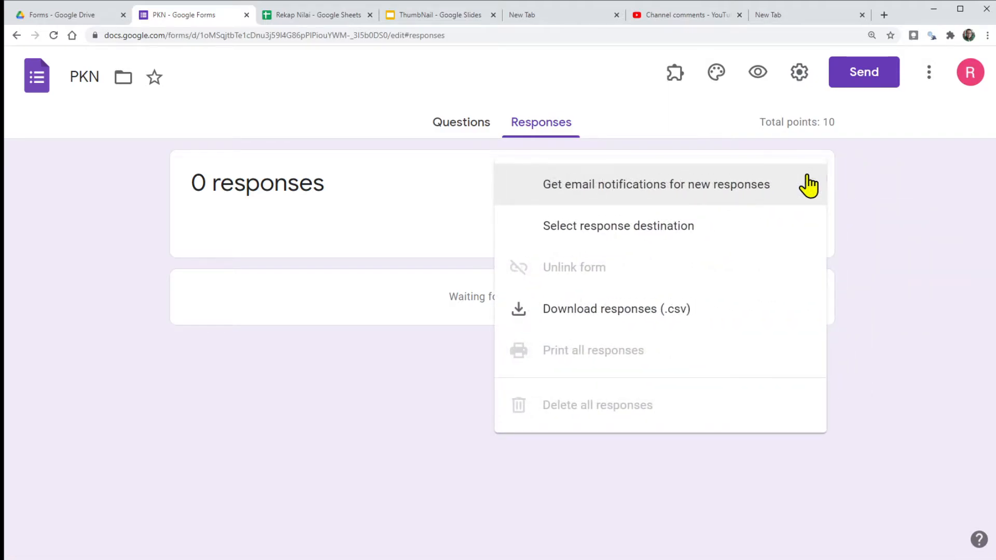
click(629, 228)
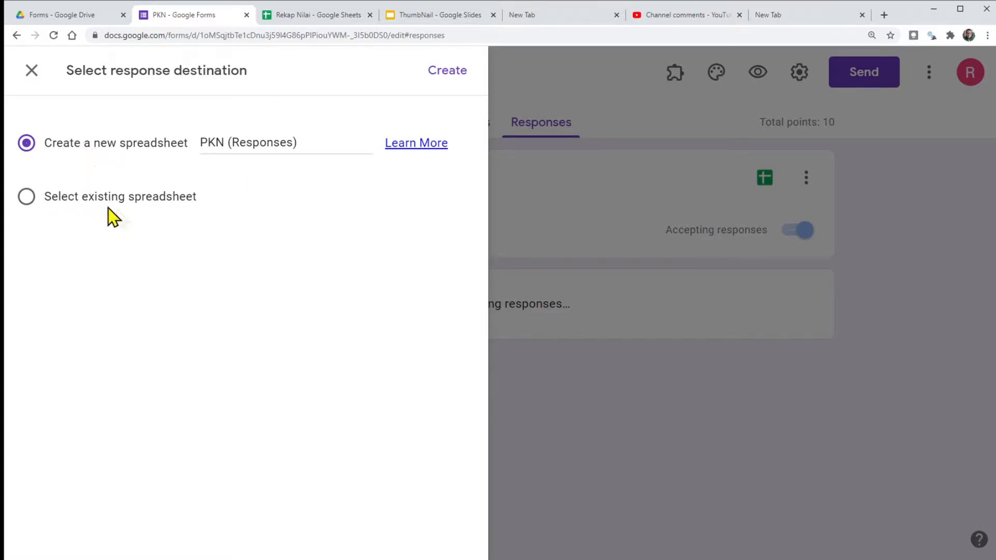
click(26, 197)
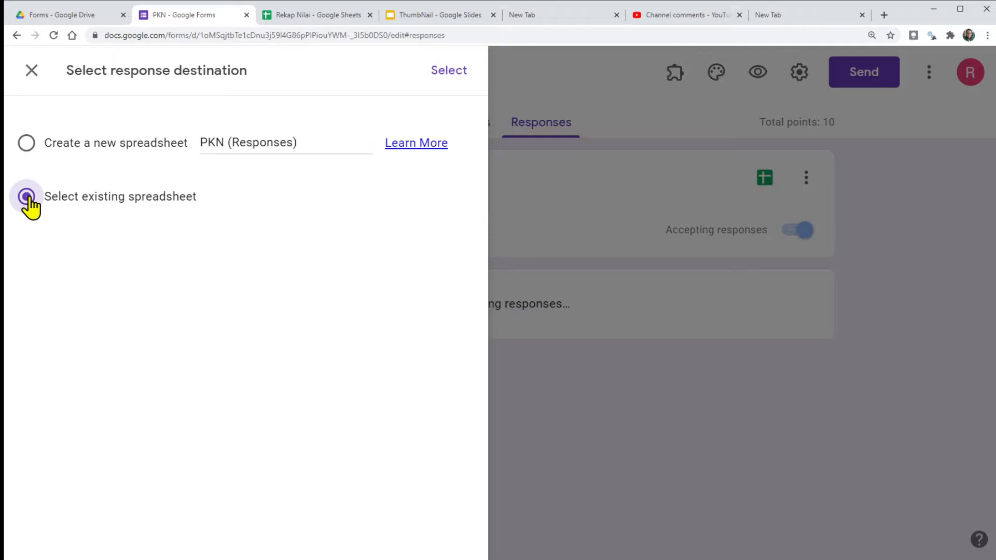
click(448, 71)
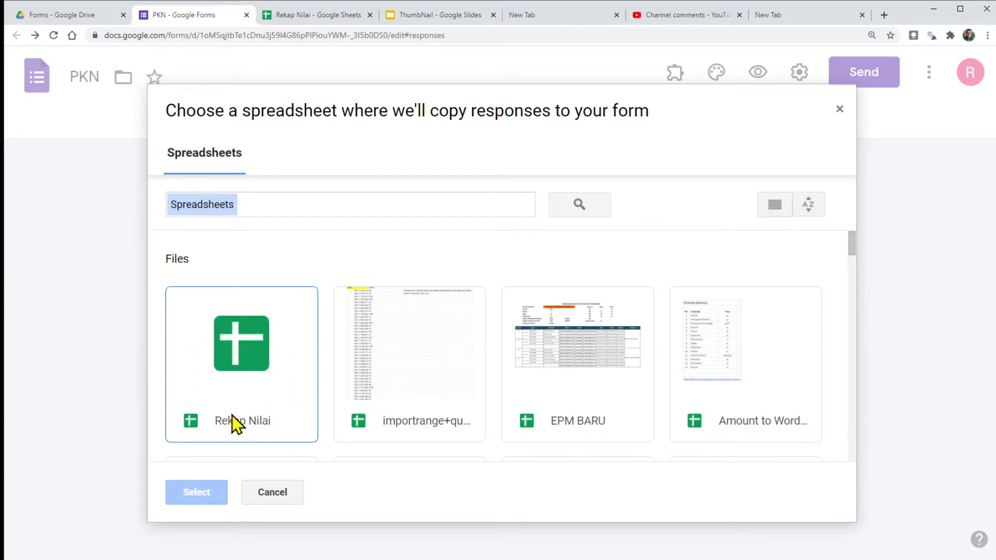
click(244, 344)
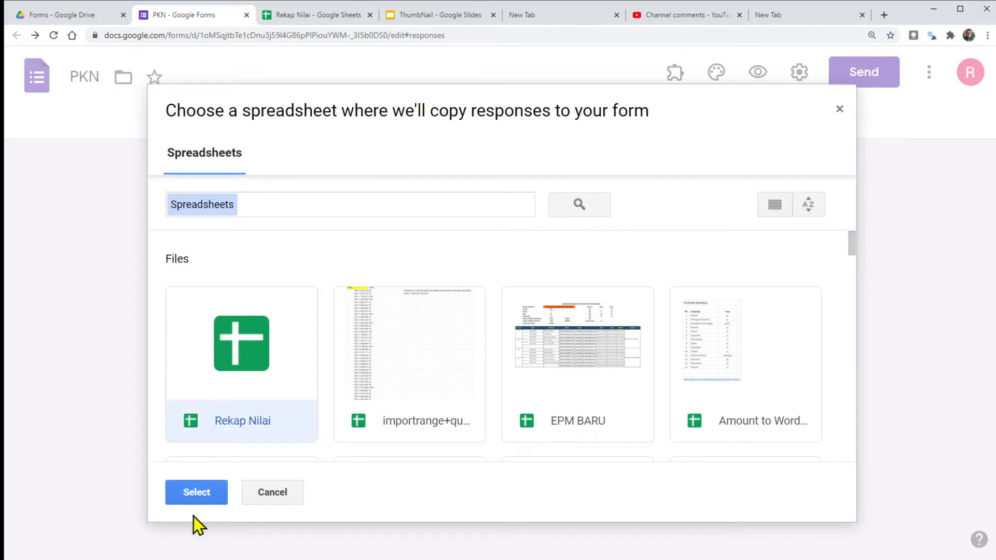
click(201, 494)
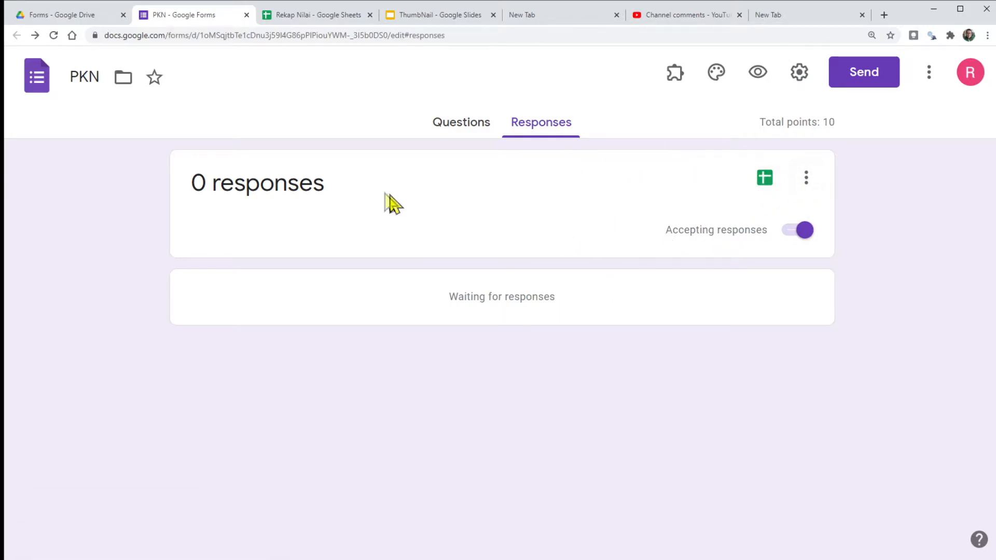
click(314, 15)
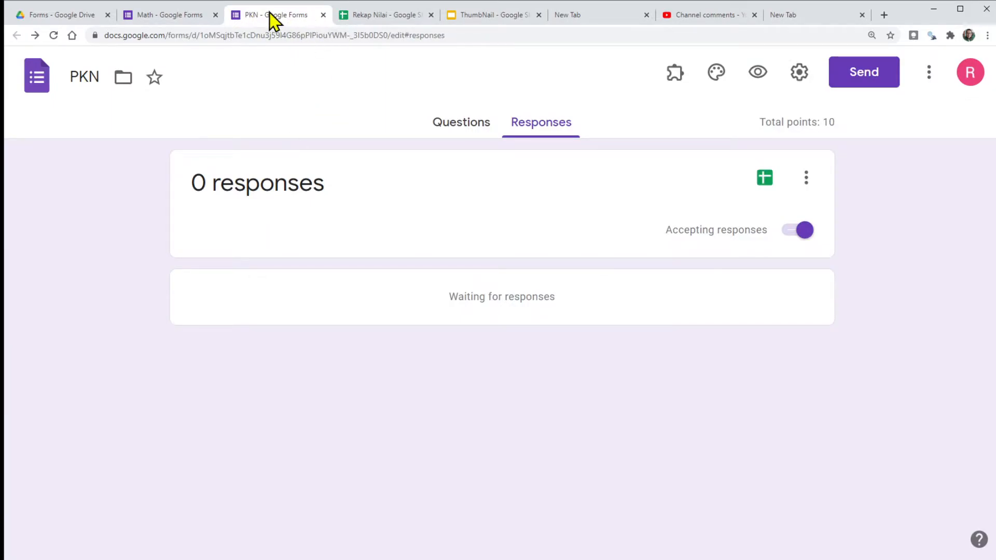
Reselect the existing Rekap Nilai spreadsheet as the PKN form's response destination
click(806, 179)
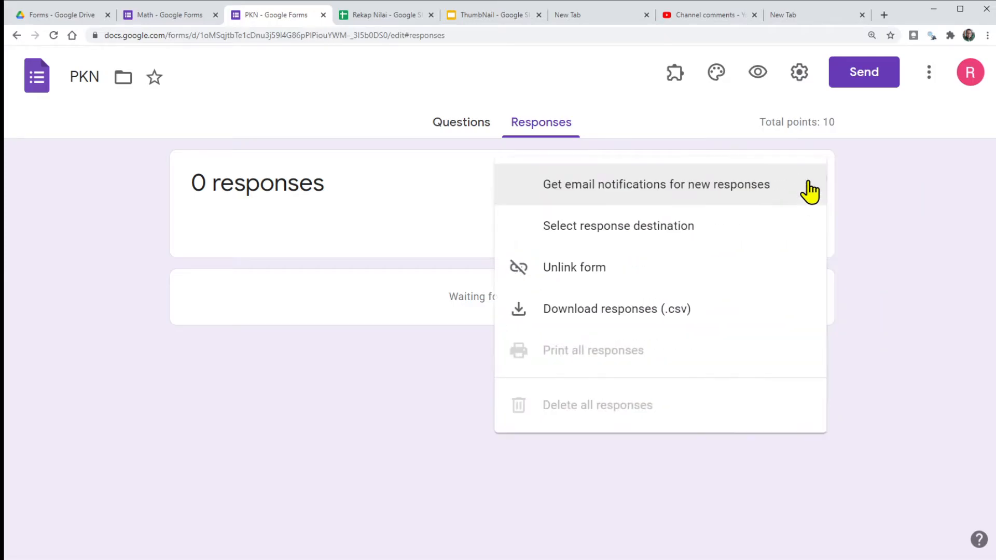
click(595, 228)
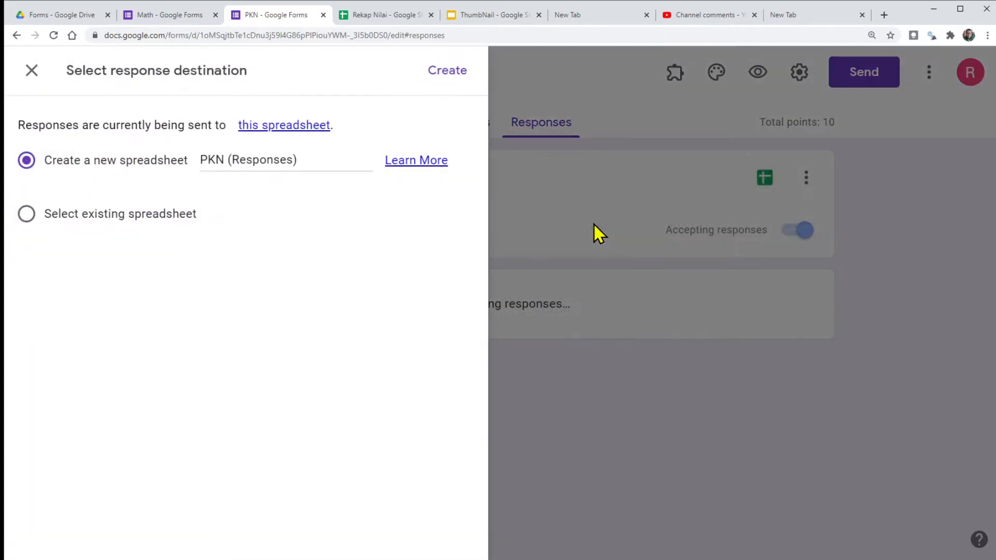
click(29, 214)
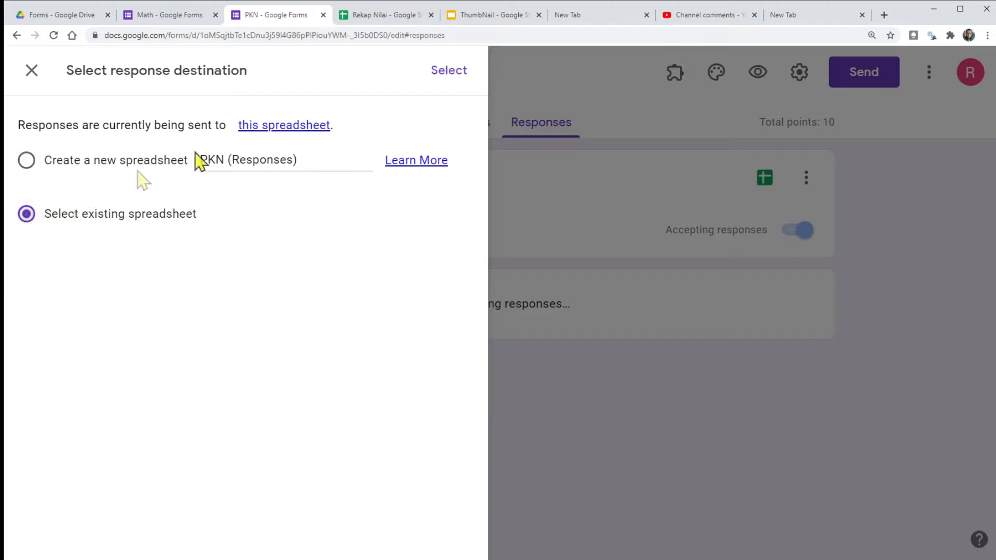
click(441, 72)
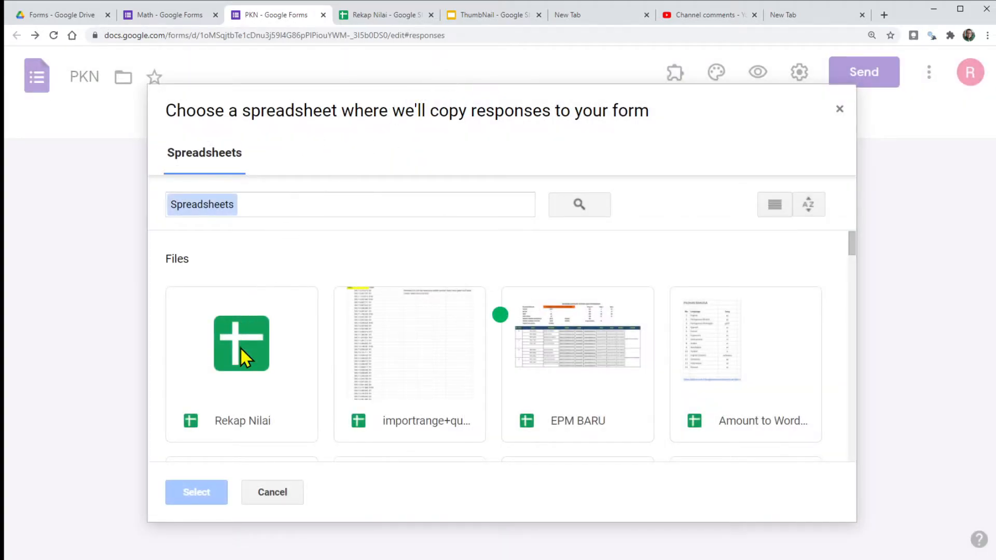
click(240, 346)
click(203, 490)
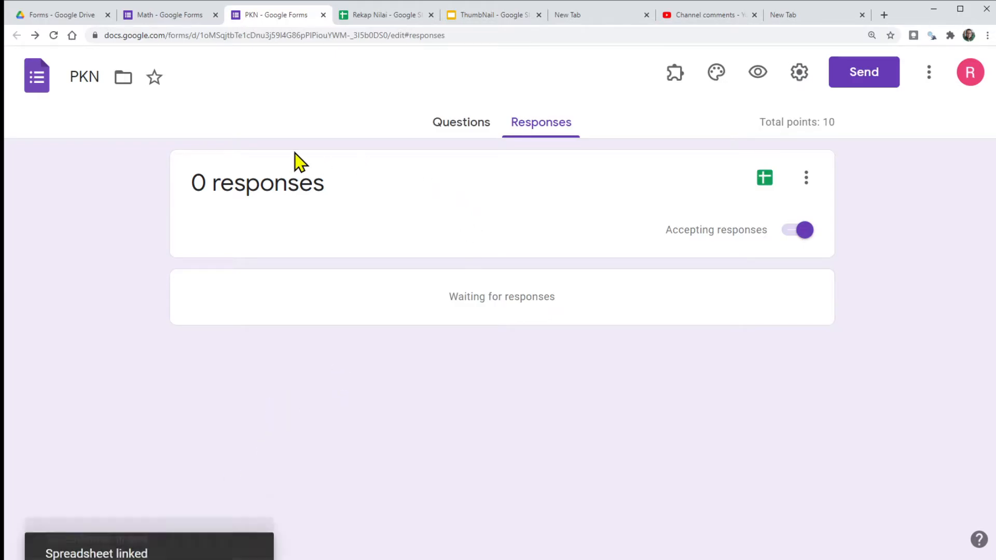
Open the IPS form from the Forms folder and link its responses to the existing Rekap Nilai spreadsheet
click(86, 14)
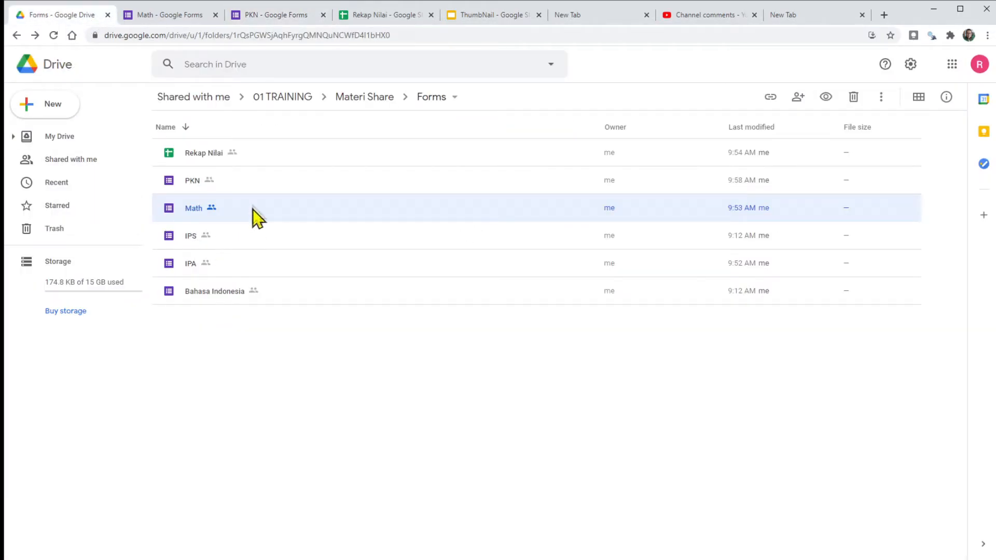
click(283, 237)
double_click(283, 237)
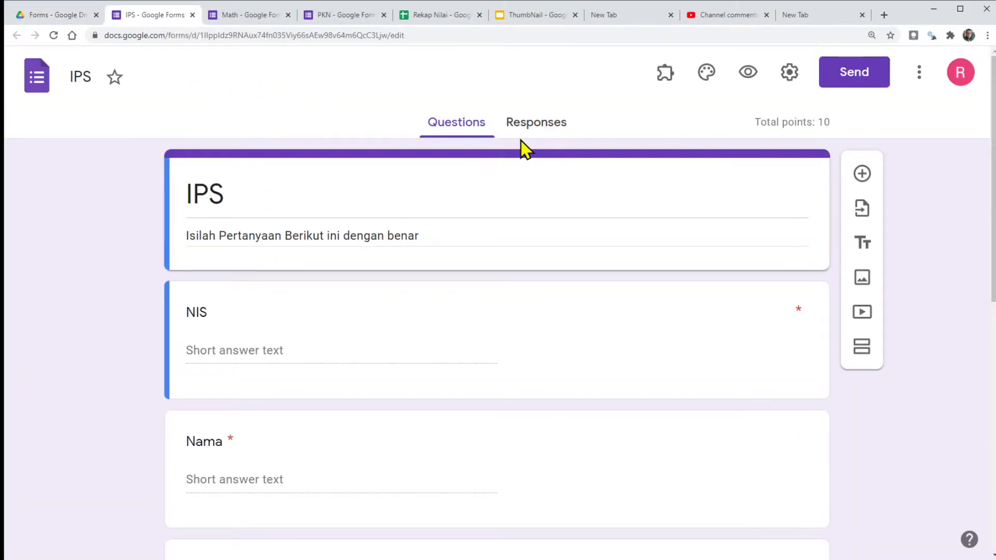
click(549, 130)
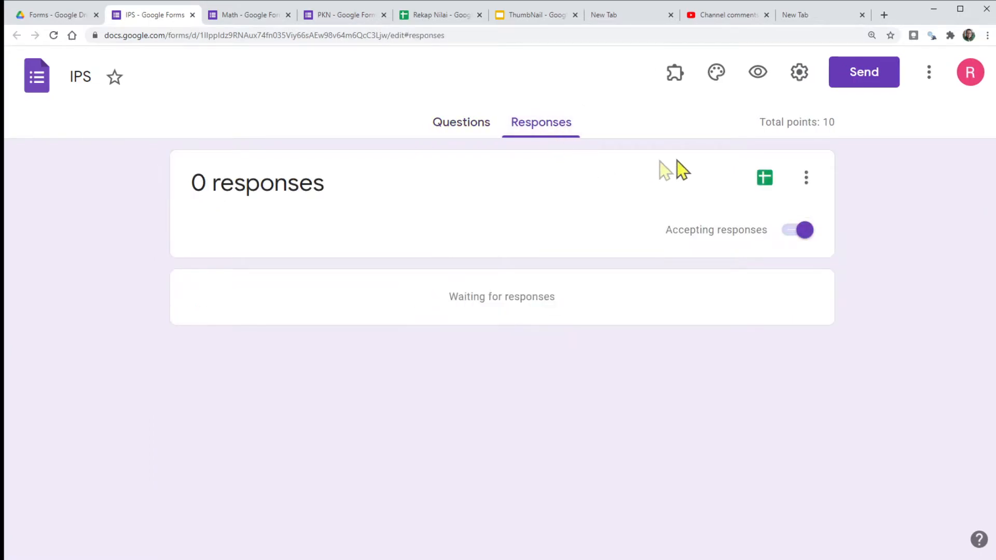
click(806, 181)
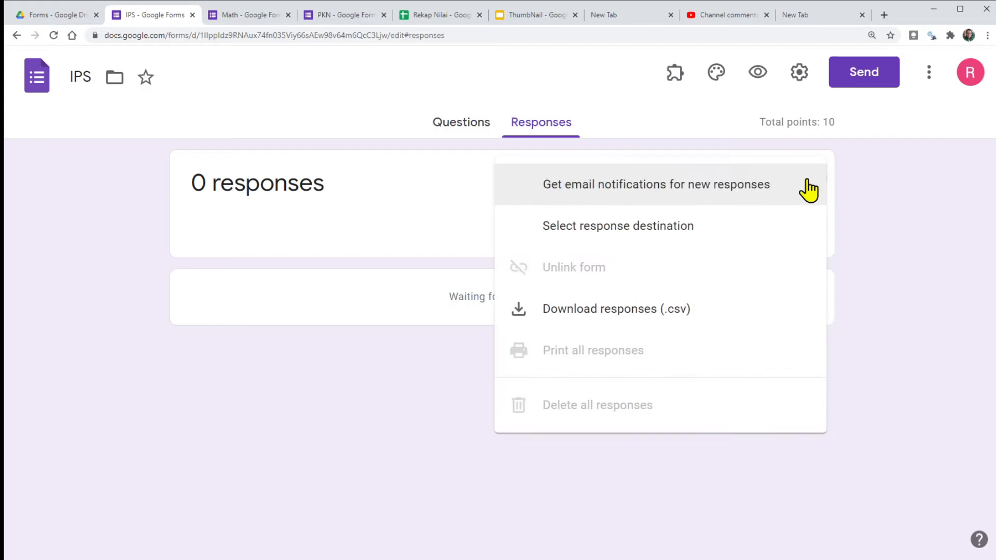
click(667, 224)
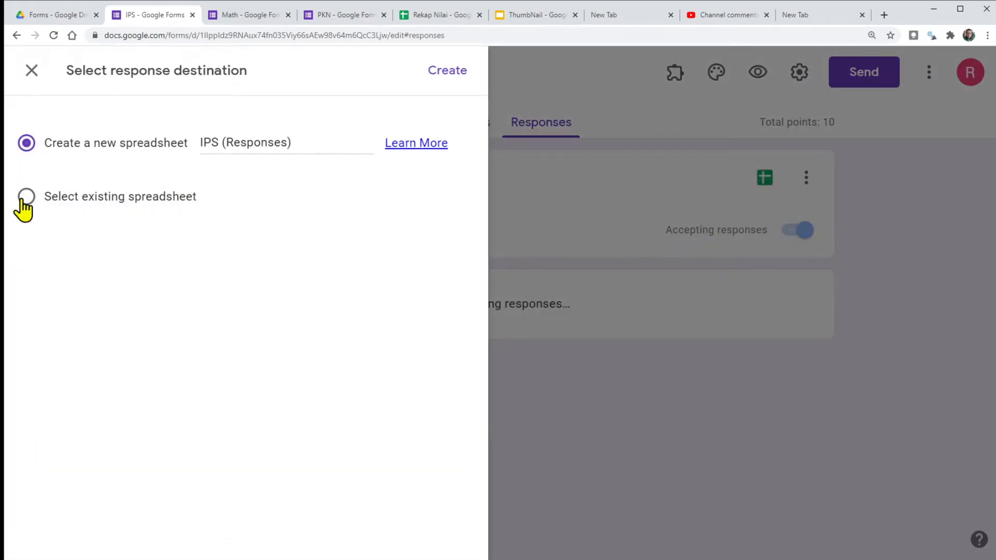
click(25, 200)
click(455, 72)
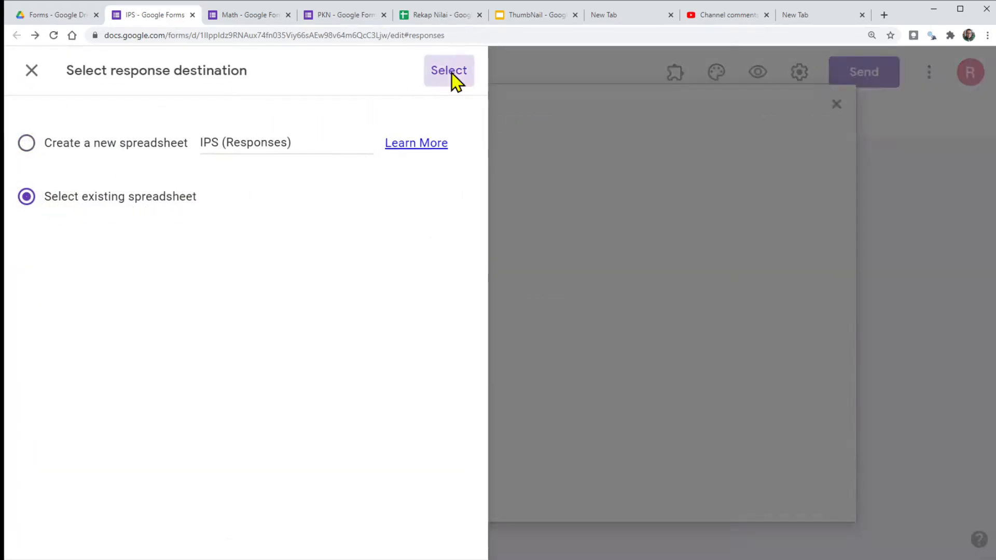
click(262, 348)
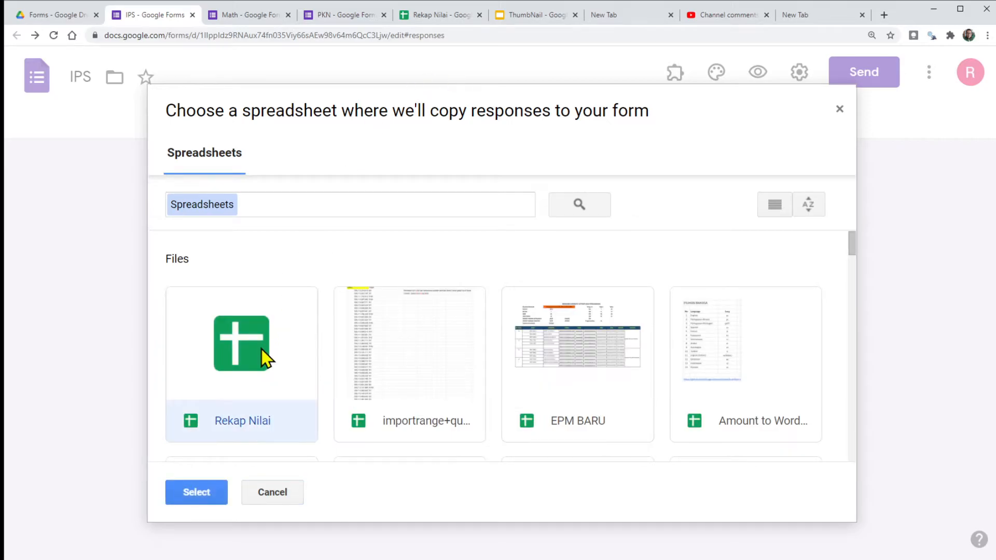
click(196, 496)
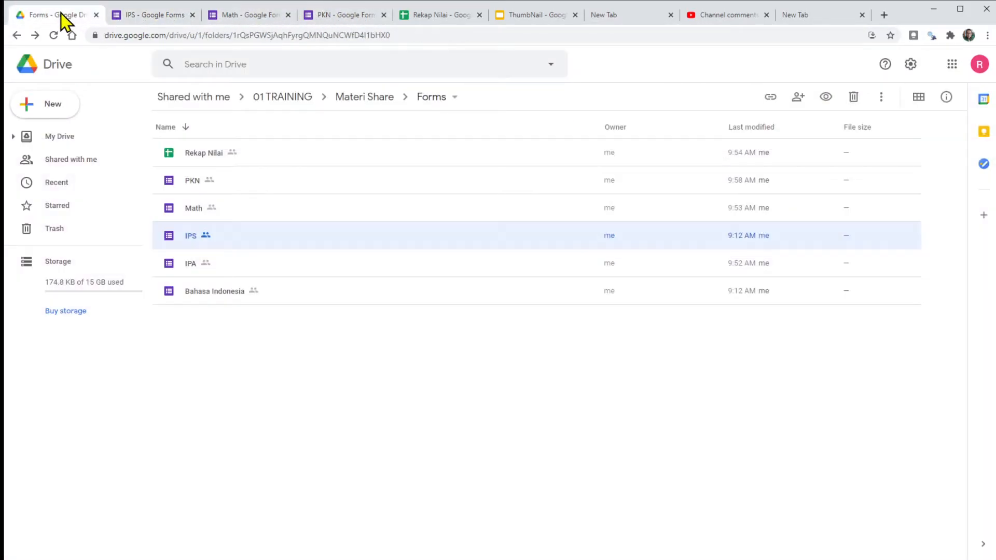
Open the IPA form from the Forms folder and link its responses to the existing Rekap Nilai spreadsheet
click(244, 264)
double_click(334, 268)
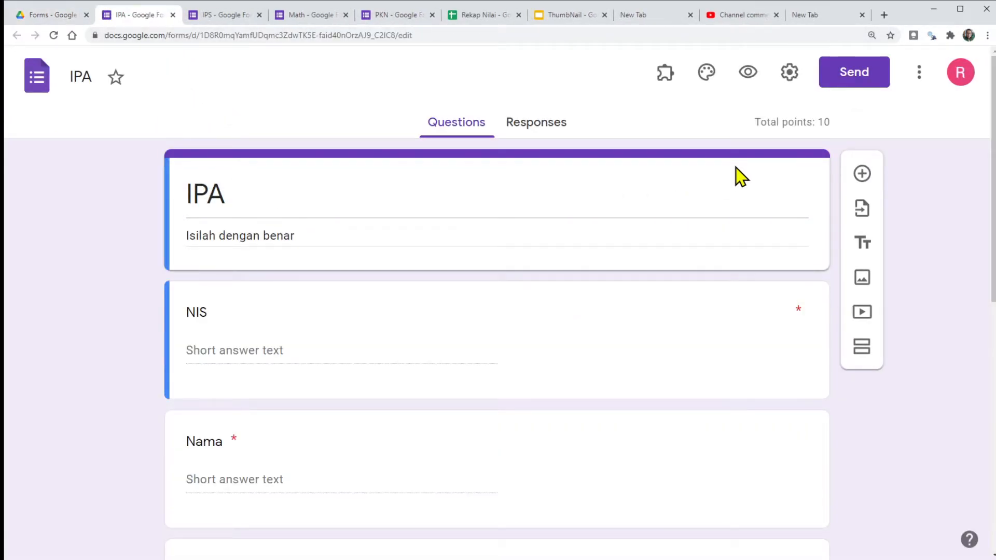
click(542, 123)
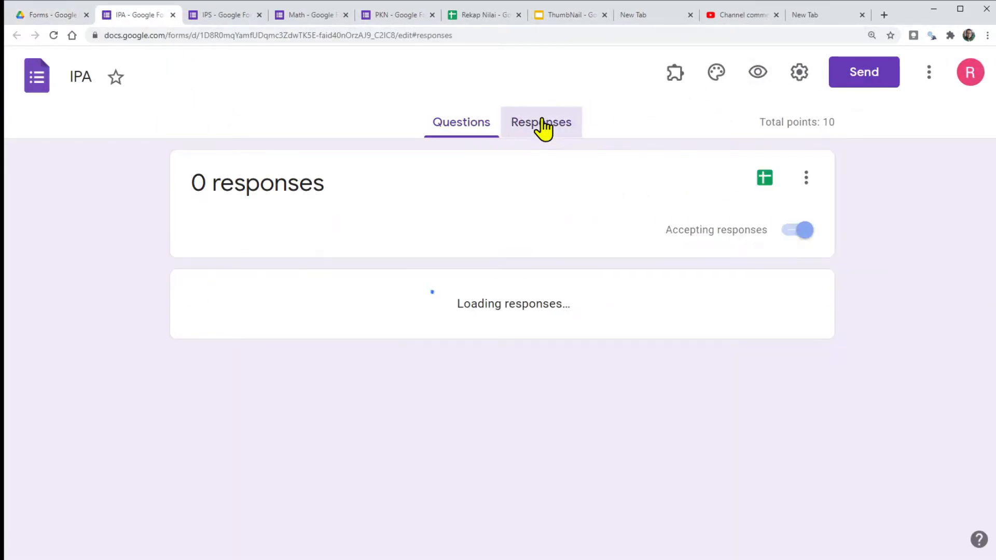
click(805, 178)
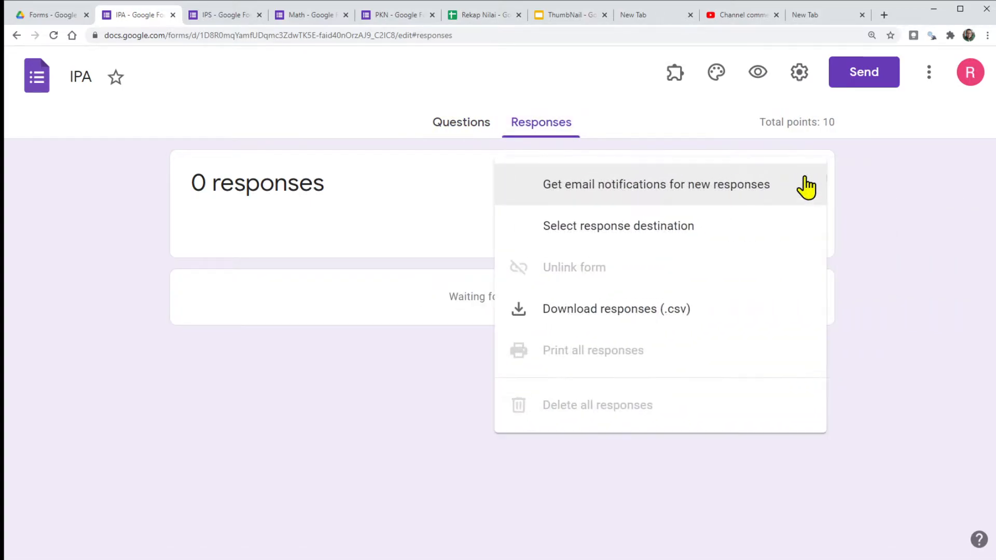
click(590, 226)
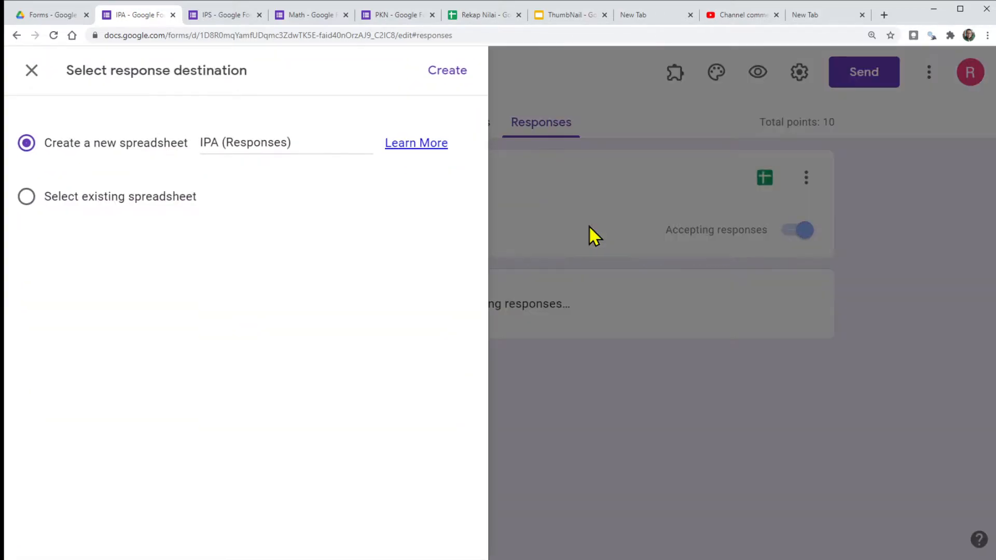
click(64, 202)
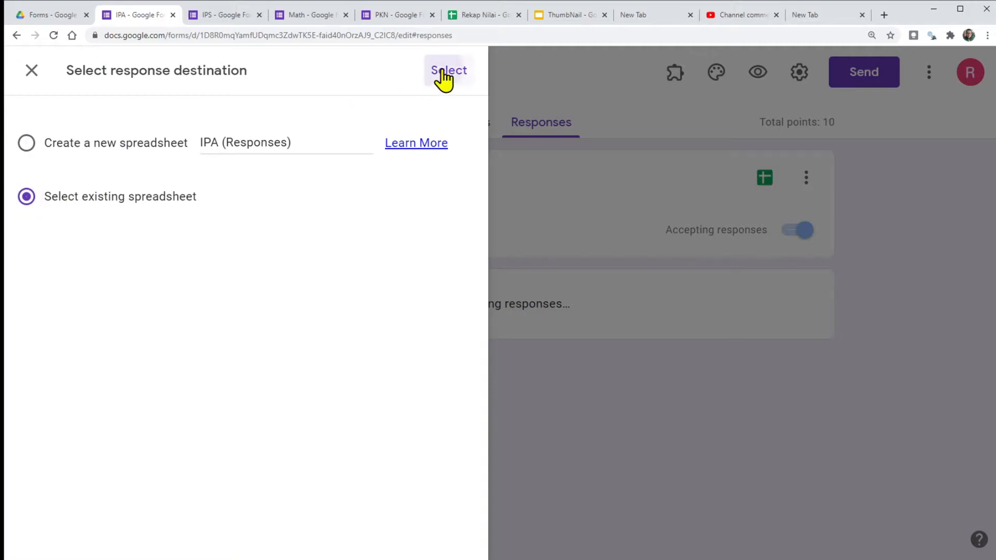
click(445, 71)
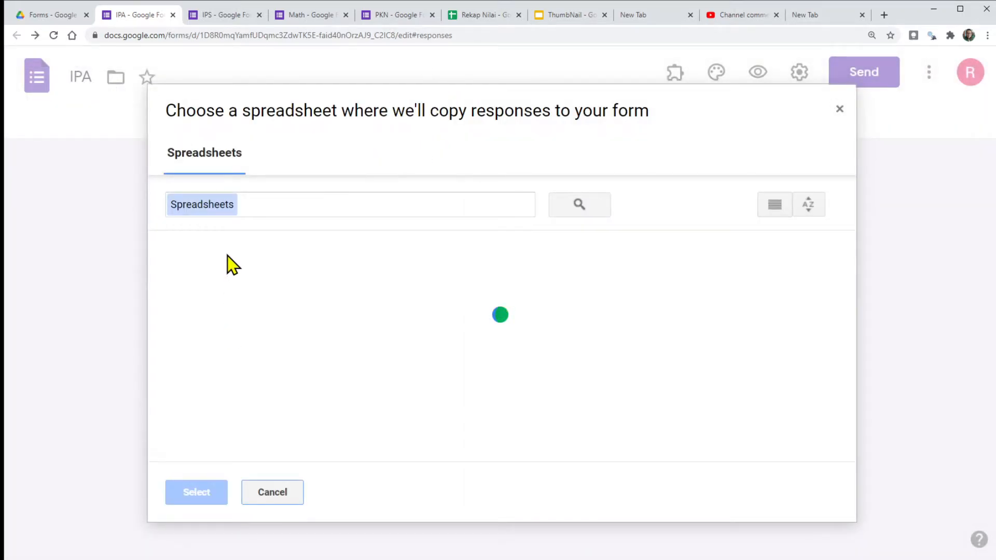
click(251, 373)
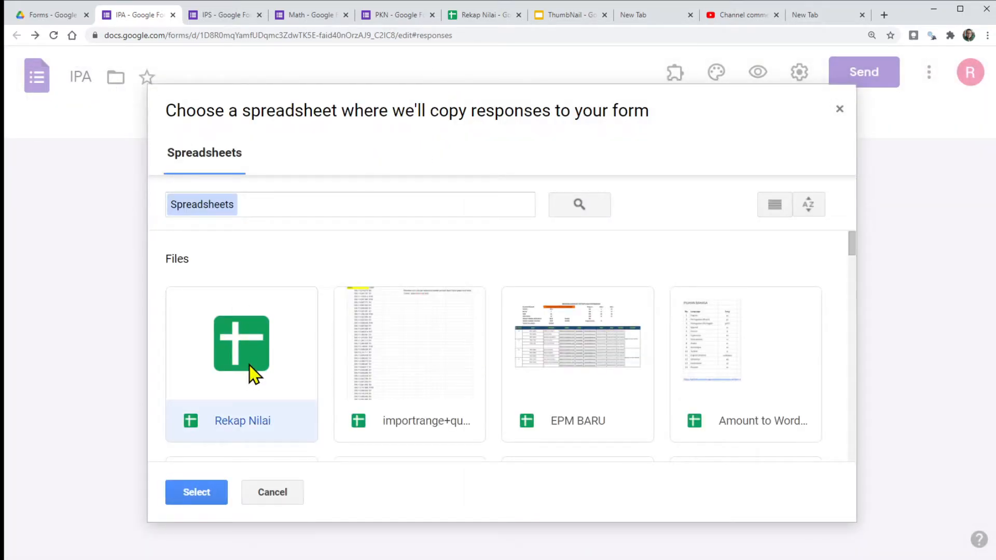
click(188, 494)
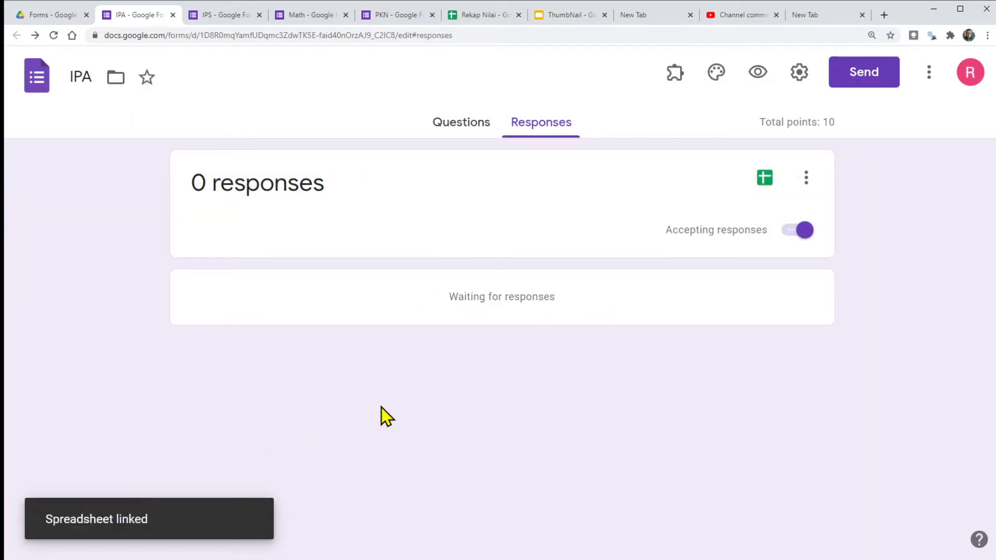
Open the Bahasa Indonesia form from the Forms folder and link its responses to the existing Rekap Nilai spreadsheet
click(50, 14)
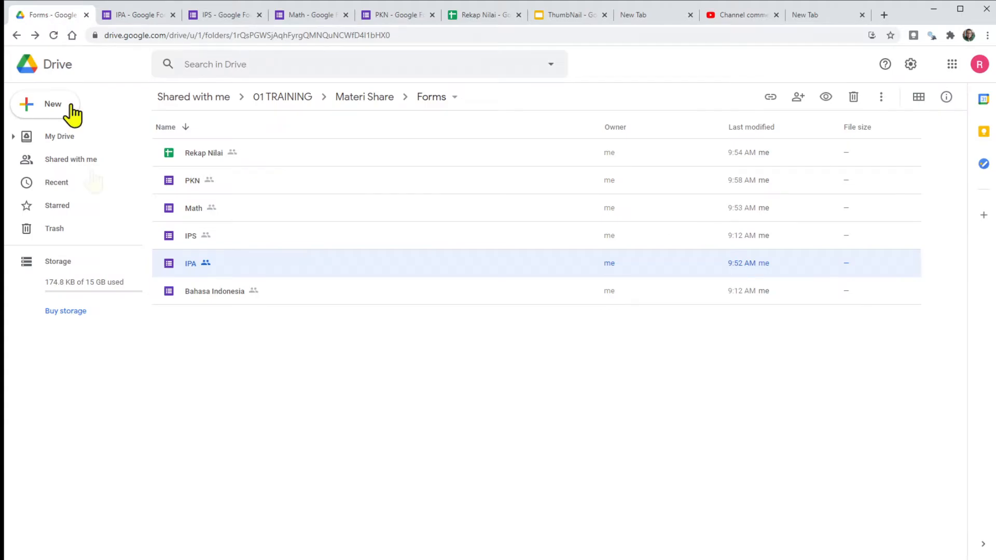
click(376, 291)
double_click(376, 290)
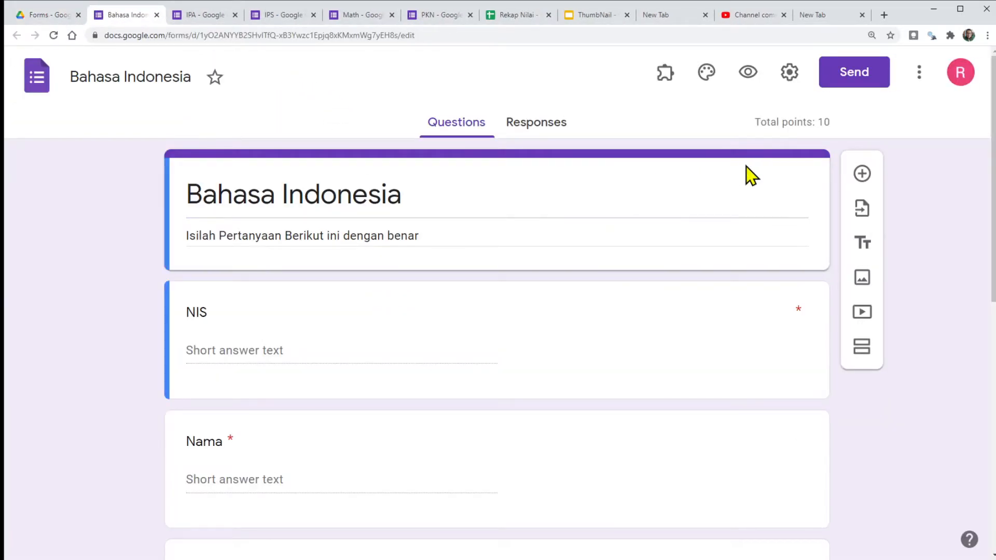
click(533, 125)
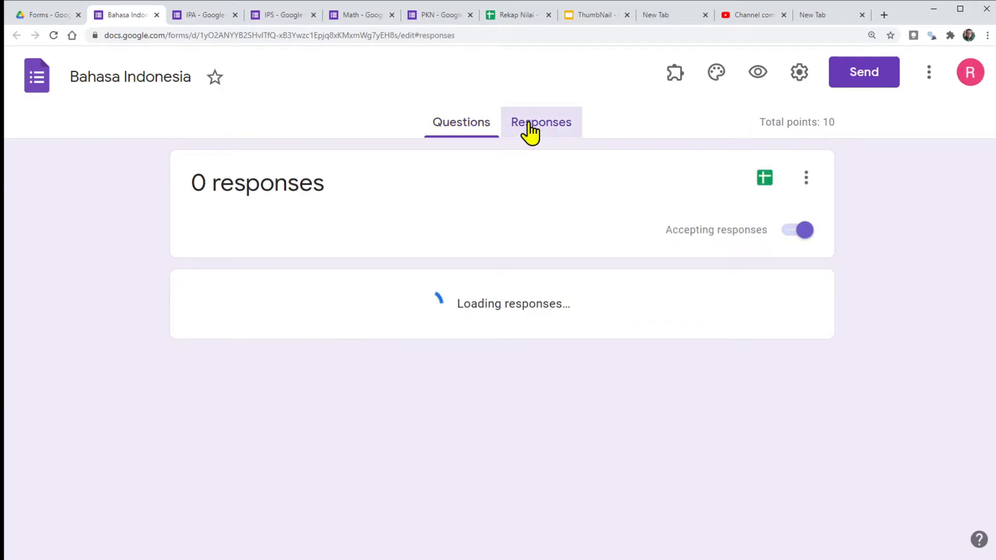
click(807, 178)
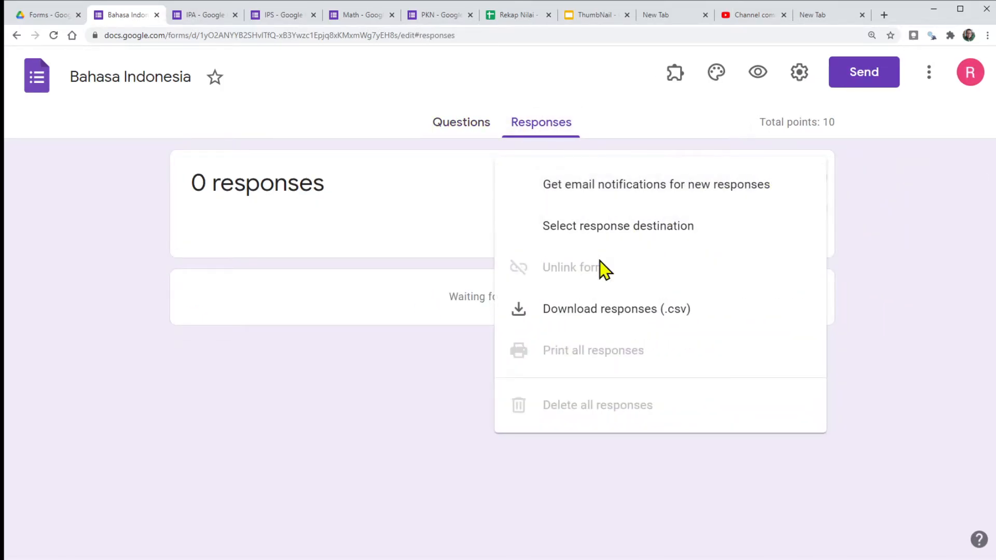
click(594, 232)
click(94, 198)
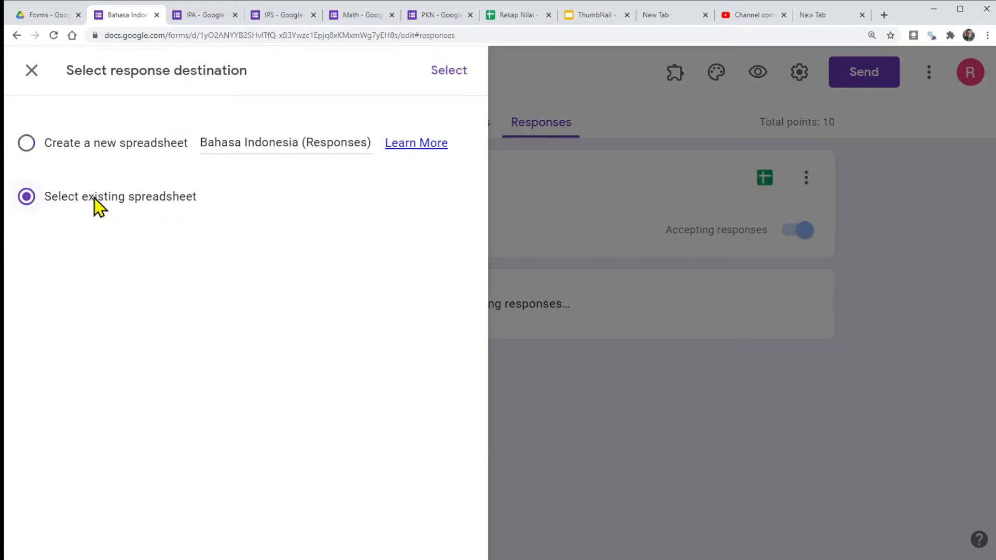
click(446, 72)
click(240, 334)
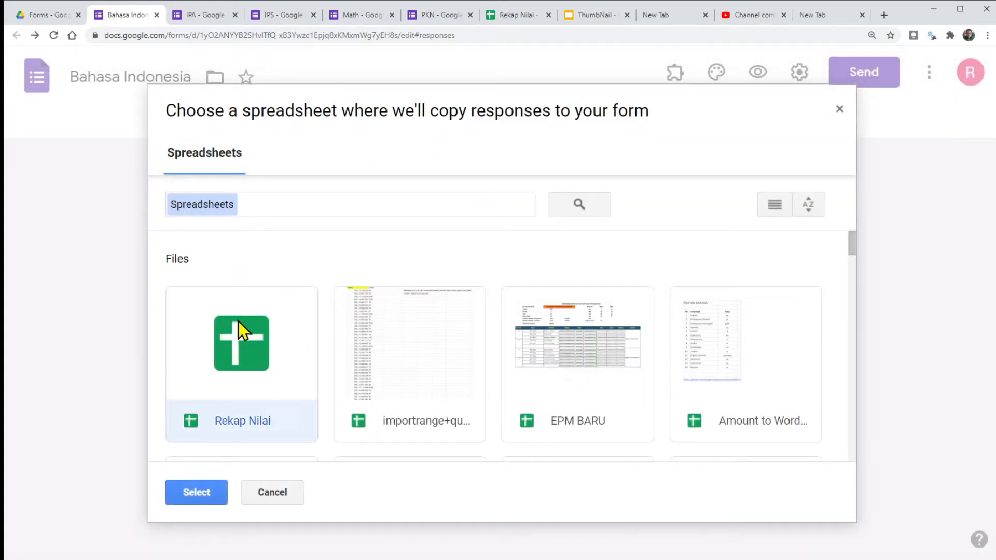
click(200, 493)
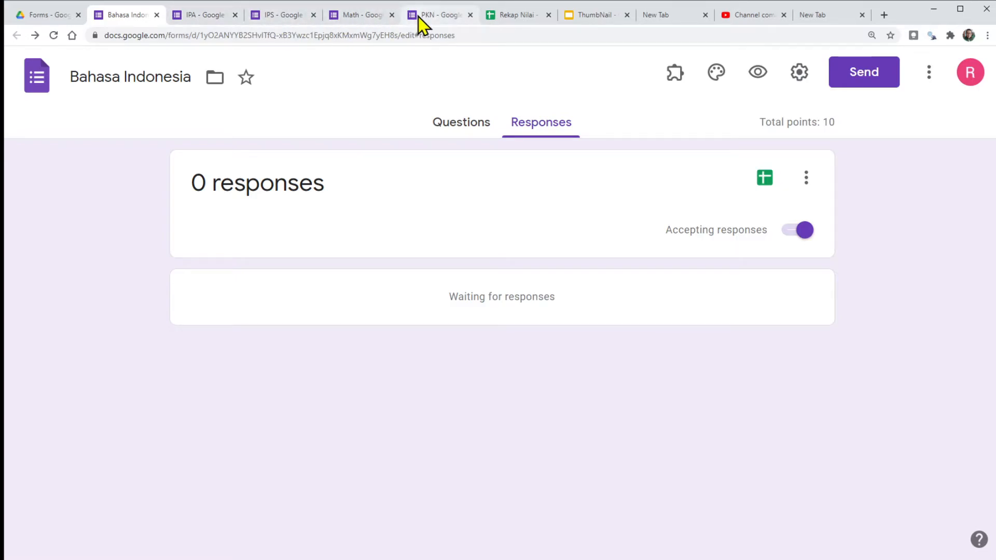
Check the form response sheets in the Rekap Nilai spreadsheet
click(512, 14)
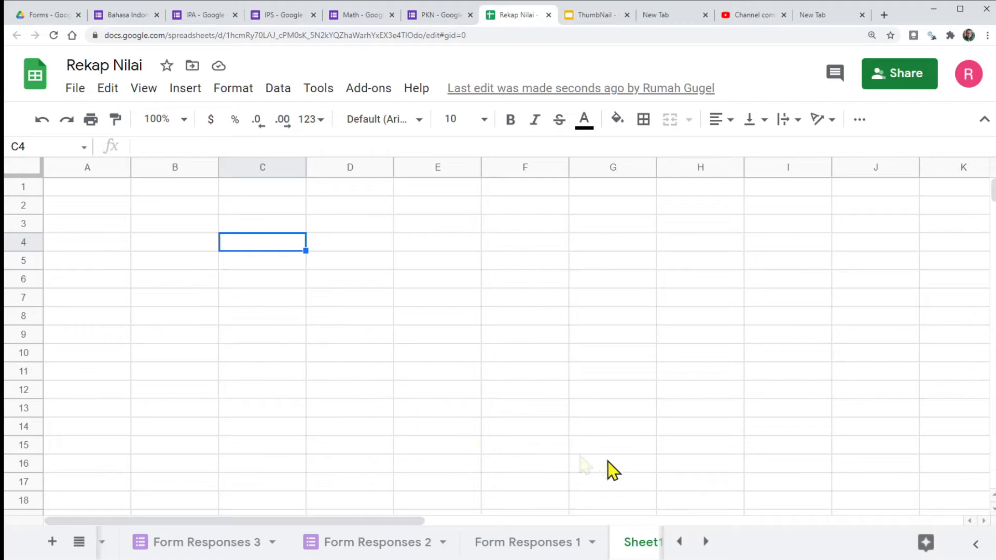
click(679, 541)
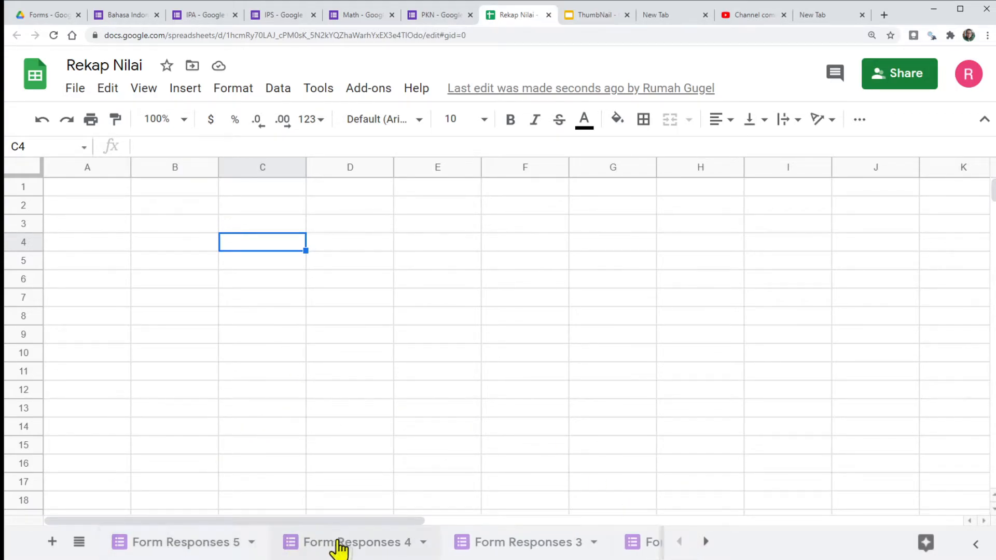
click(707, 541)
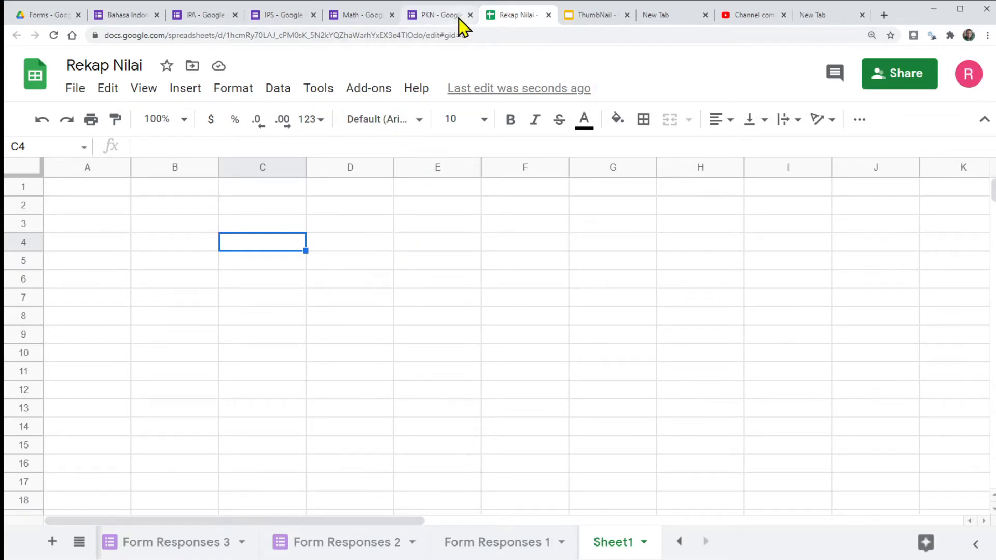
Preview the PKN form as a respondent, look through its questions and close the preview
click(430, 16)
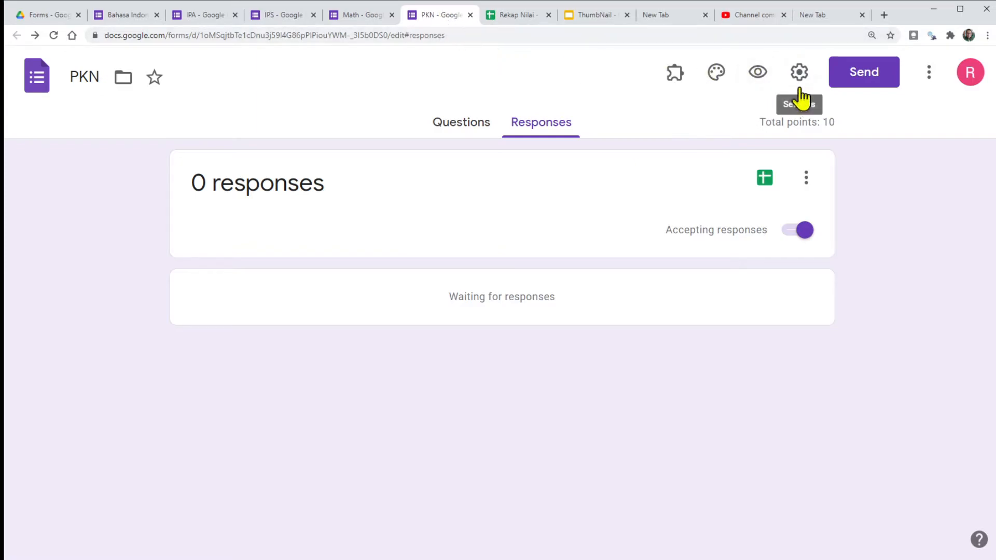
click(756, 80)
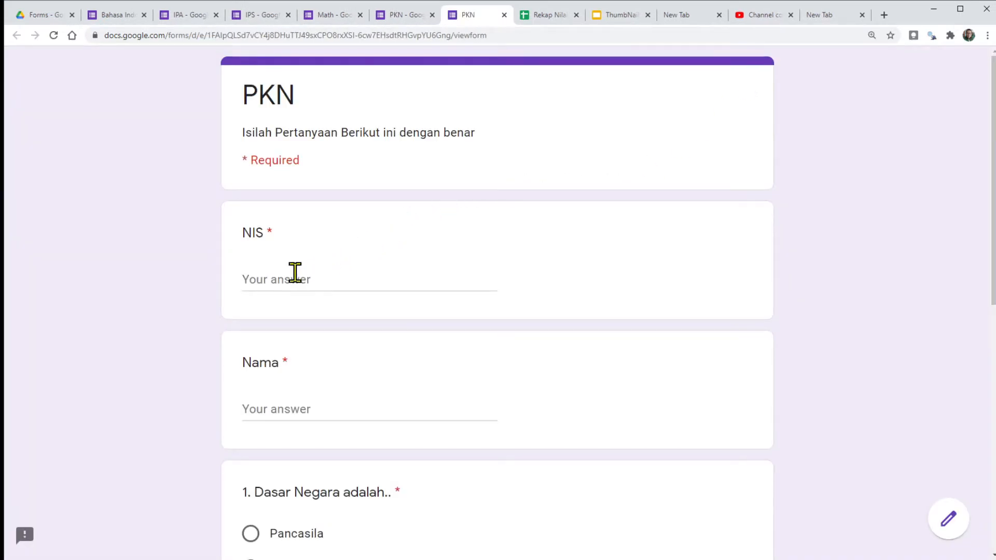
click(292, 280)
scroll(456, 306, down, 5)
scroll(455, 301, up, 5)
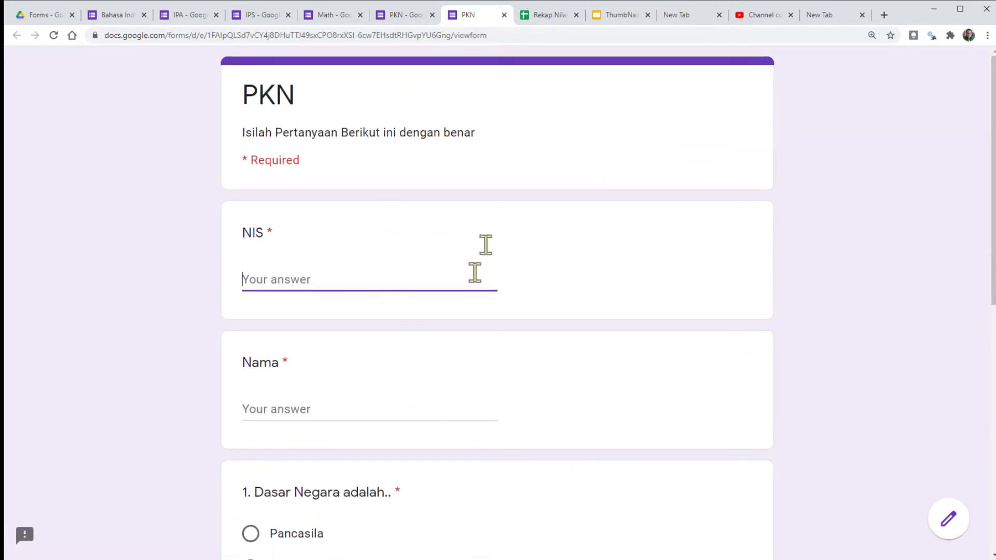
click(504, 14)
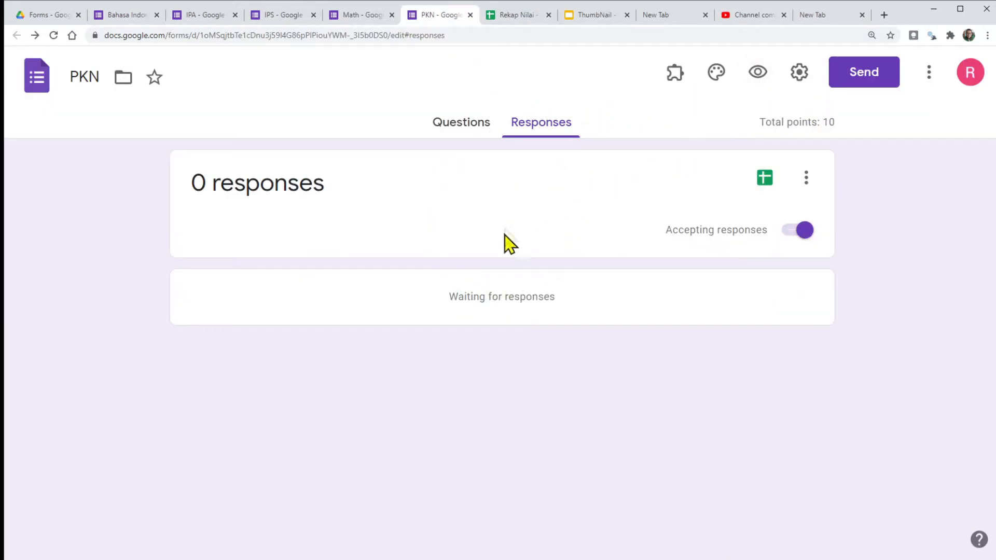
Copy the shortened share link of the PKN form and close the send options
click(859, 80)
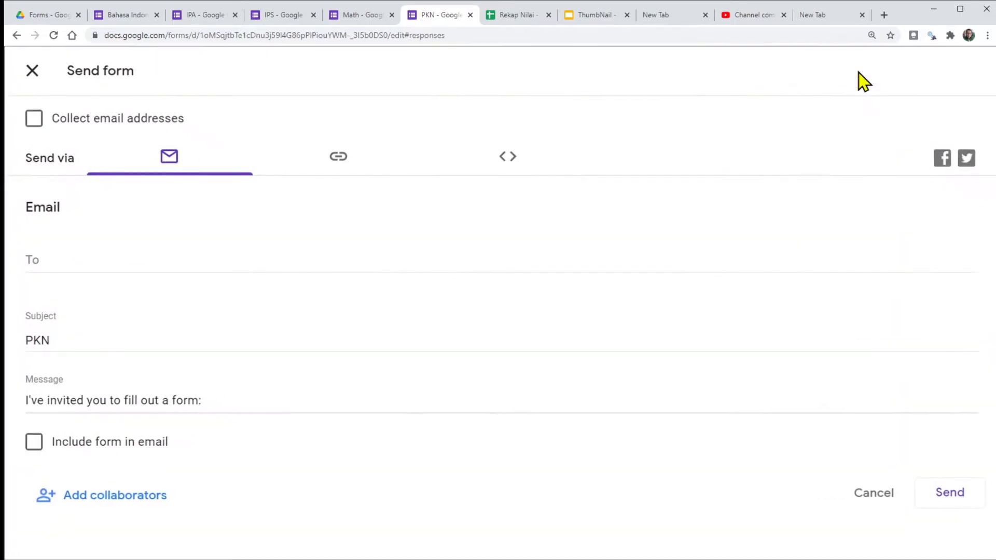
click(341, 165)
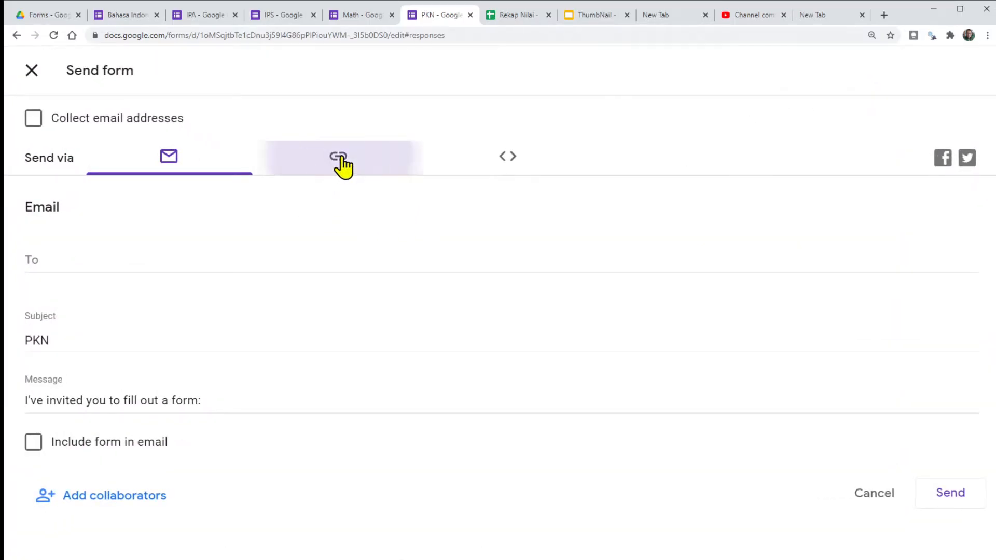
click(32, 275)
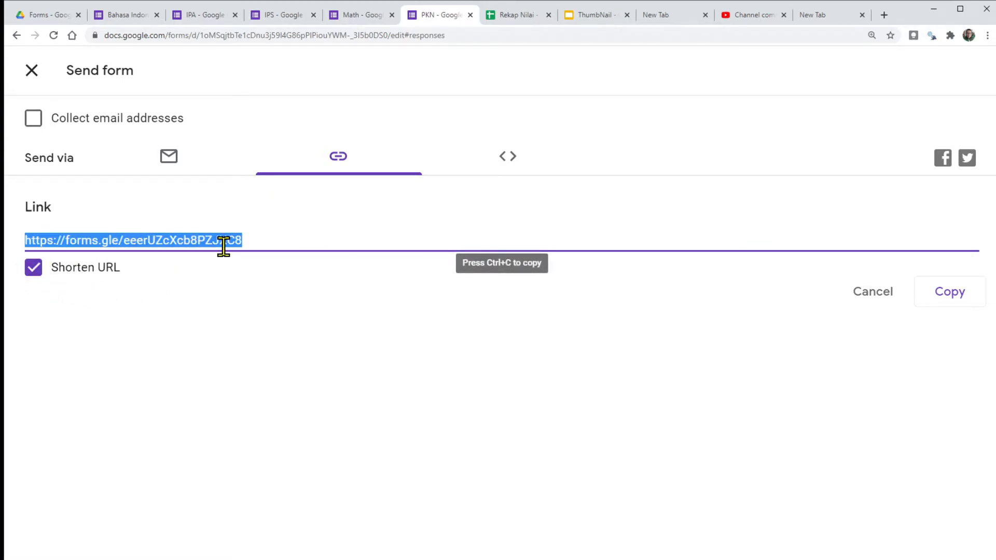
click(945, 294)
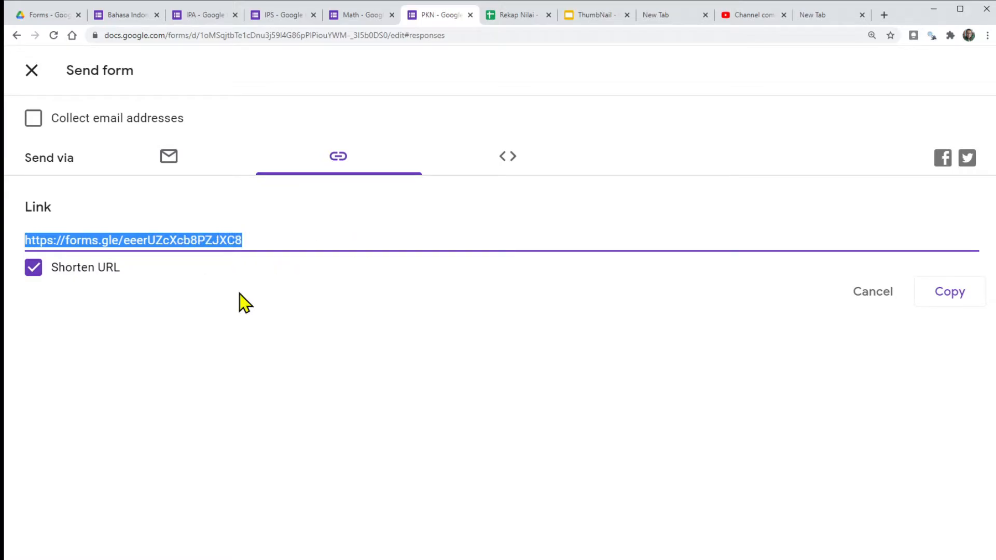
click(362, 17)
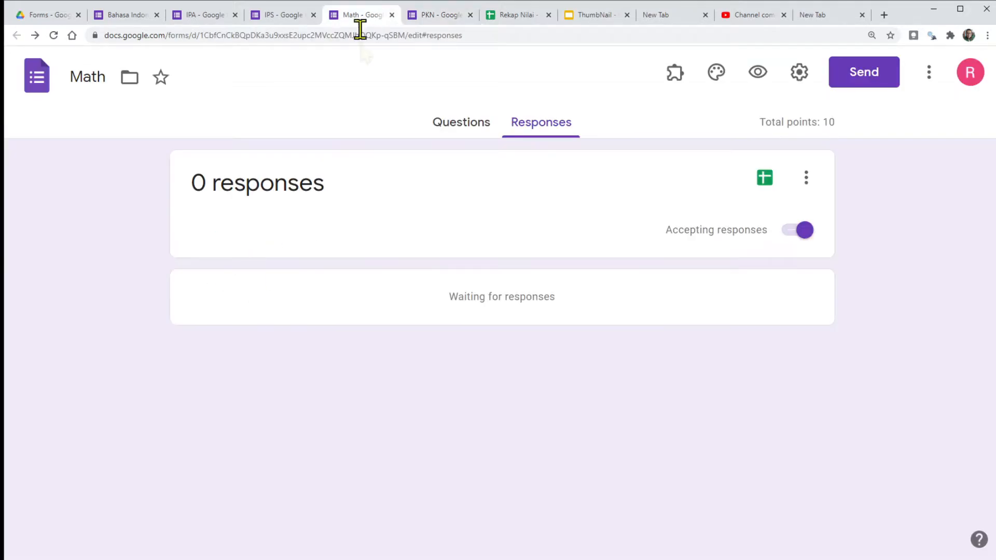
click(431, 15)
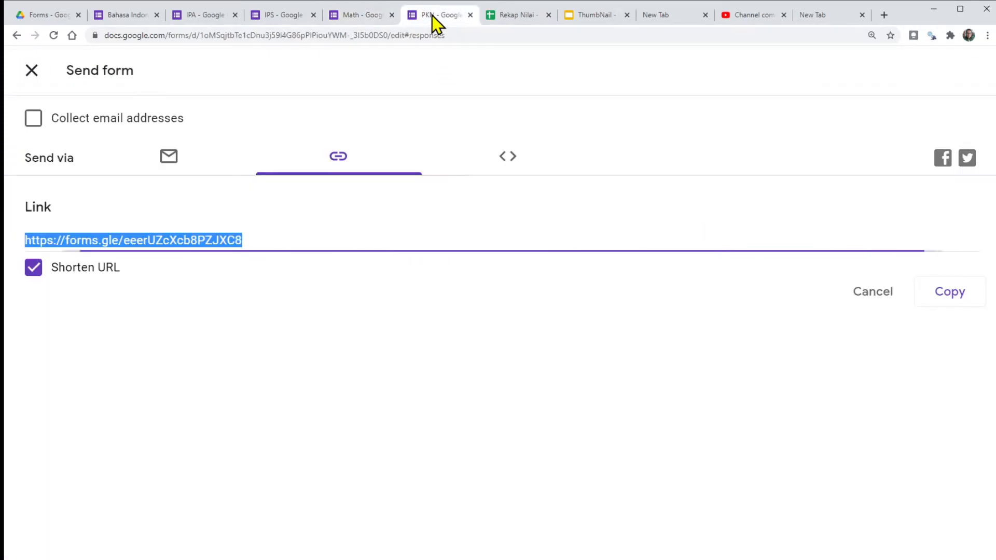
click(31, 71)
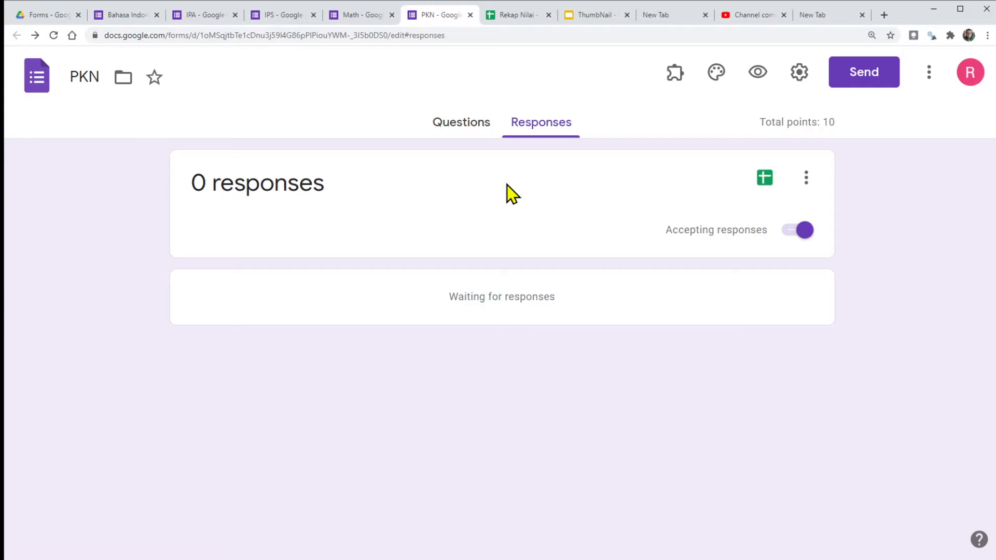
Preview the PKN form again and fill in the student's NIS and name
click(764, 73)
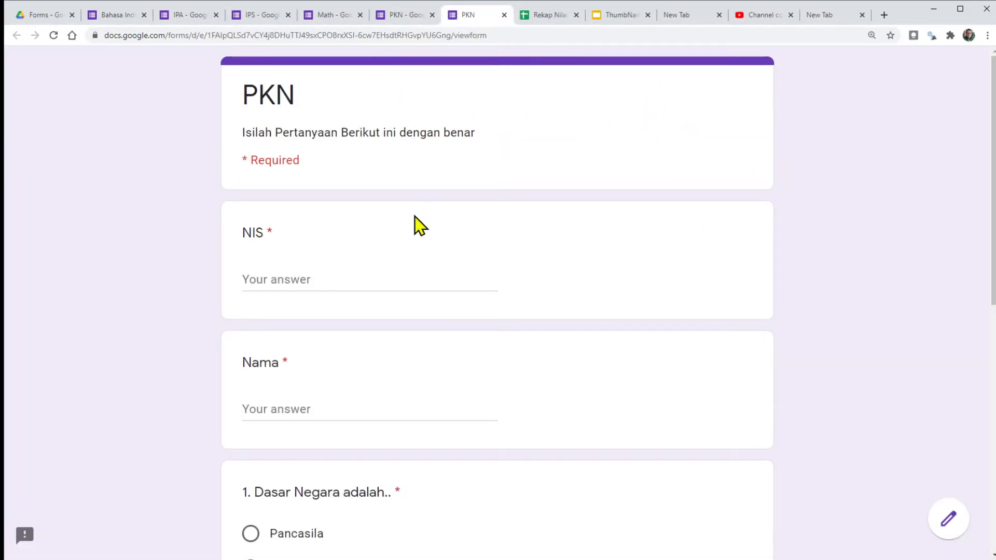
click(329, 279)
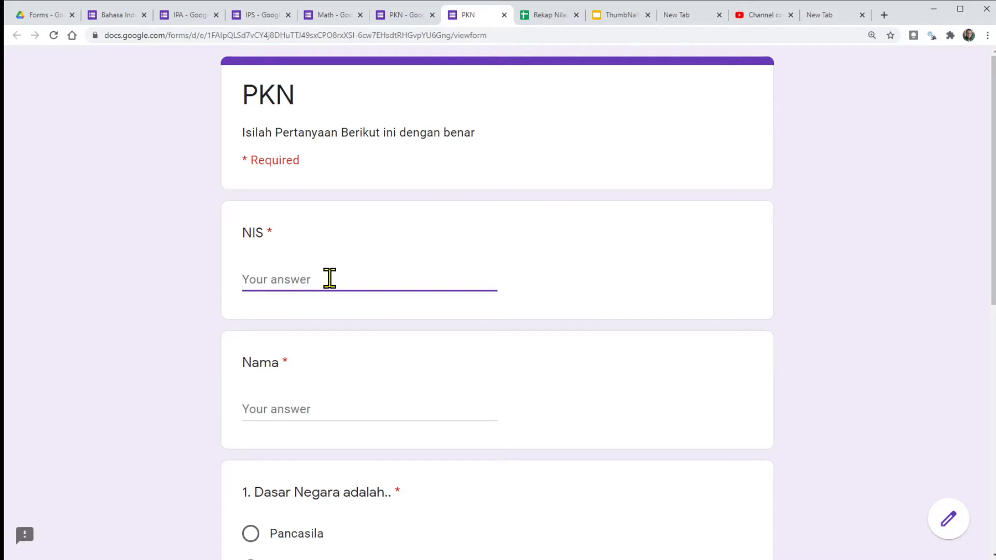
text(1001)
click(323, 408)
text(S)
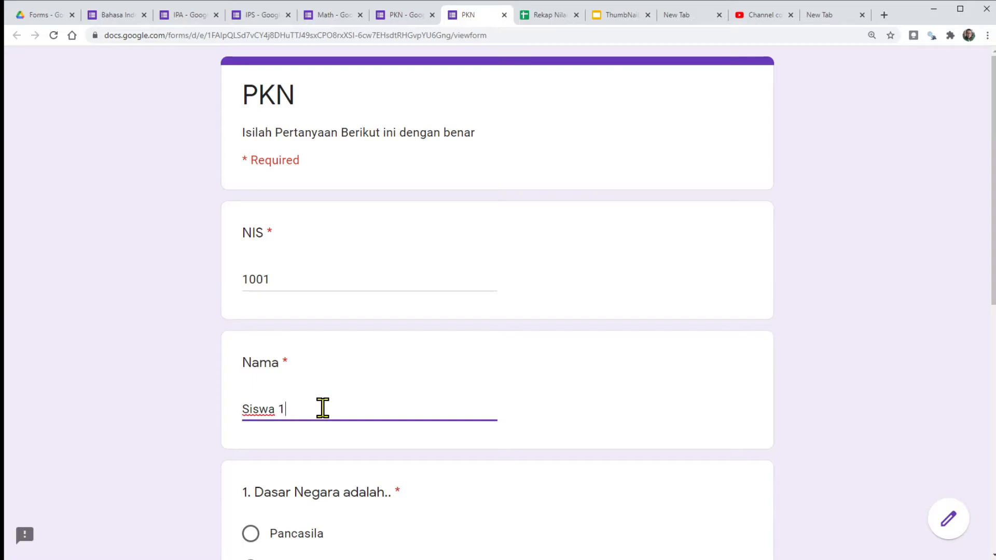
Answer the PKN quiz with Sumpah Pemuda for question 1 and MPR for question 2, and submit the response
scroll(322, 408, down, 4)
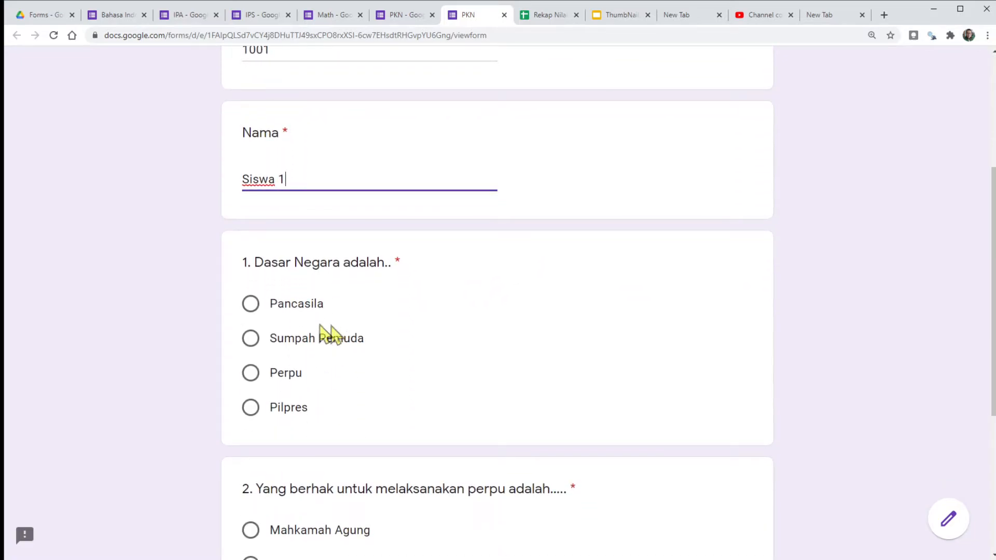
click(251, 339)
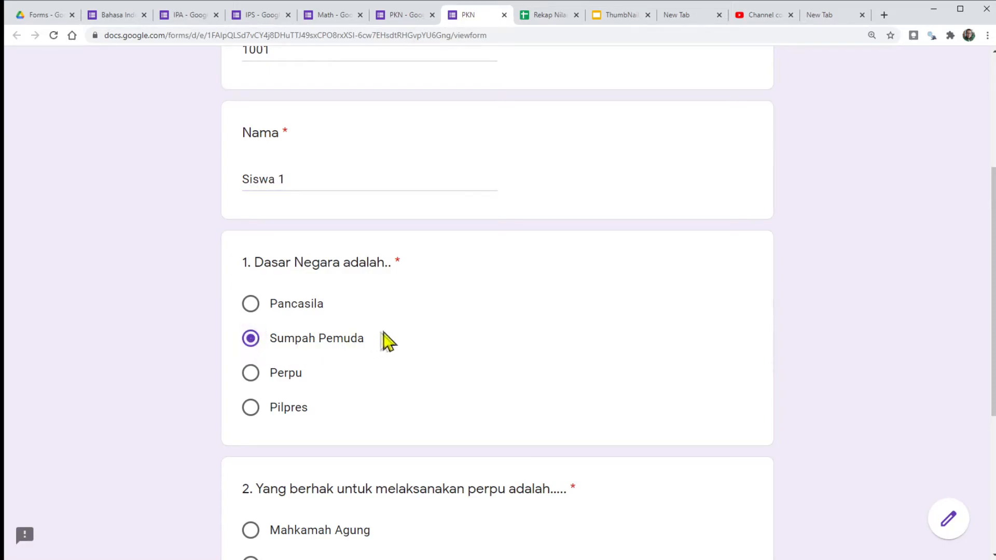
scroll(384, 340, down, 4)
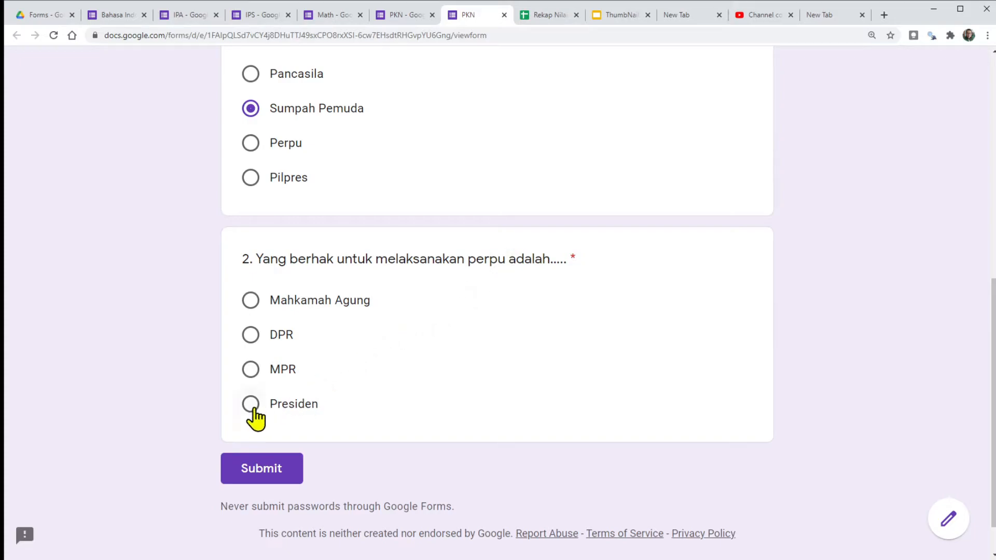
click(251, 369)
click(262, 472)
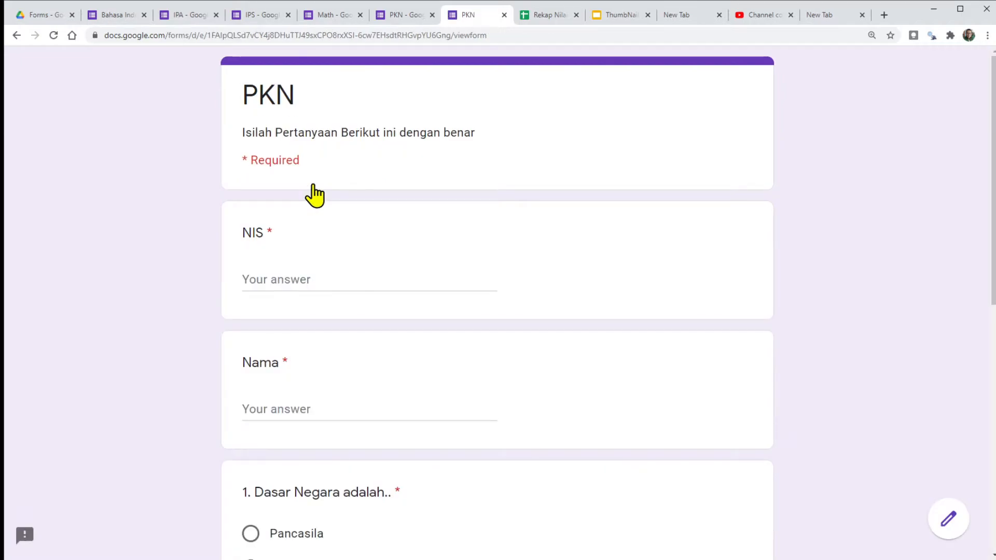
Fill in the second sample student's NIS and name in a new PKN response
click(301, 283)
text(1002)
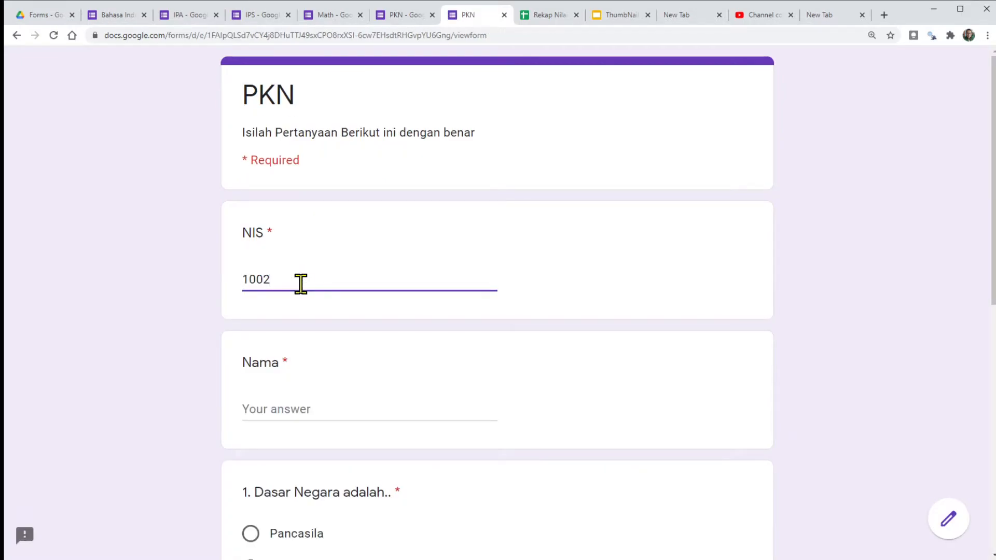
click(314, 408)
text(Siswa 2)
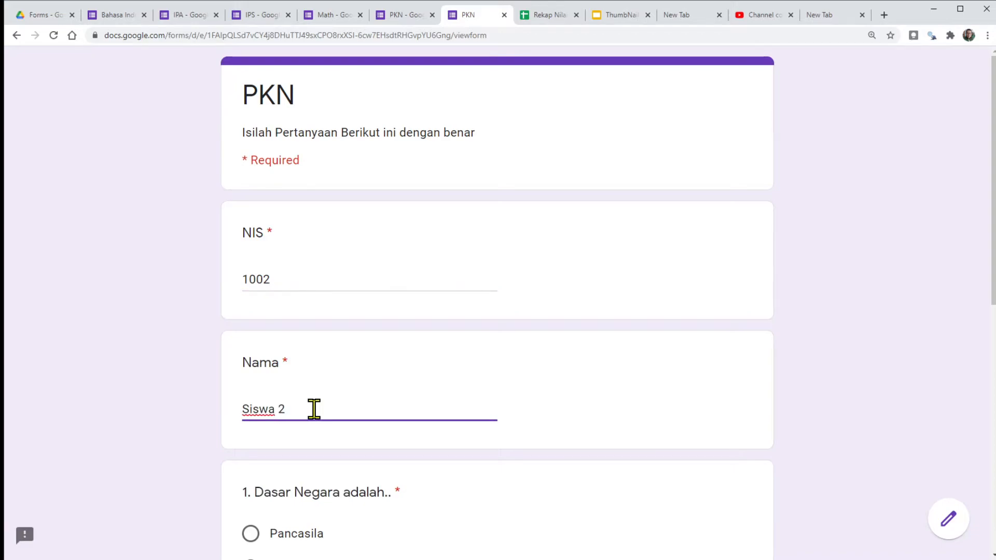
Choose Pancasila for question 1 and Mahkamah Agung for question 2, and submit the second student's PKN response
scroll(371, 357, down, 3)
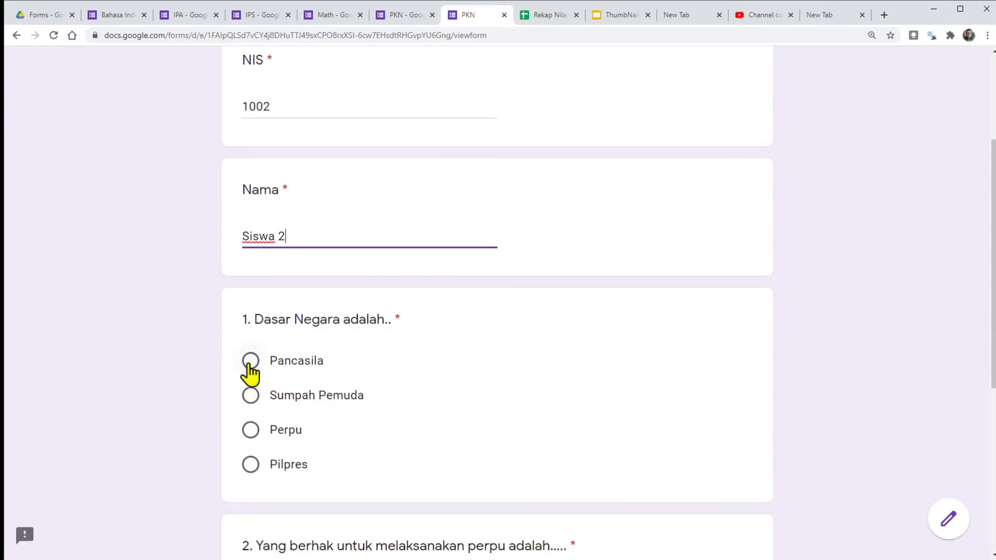
click(248, 363)
scroll(362, 373, down, 4)
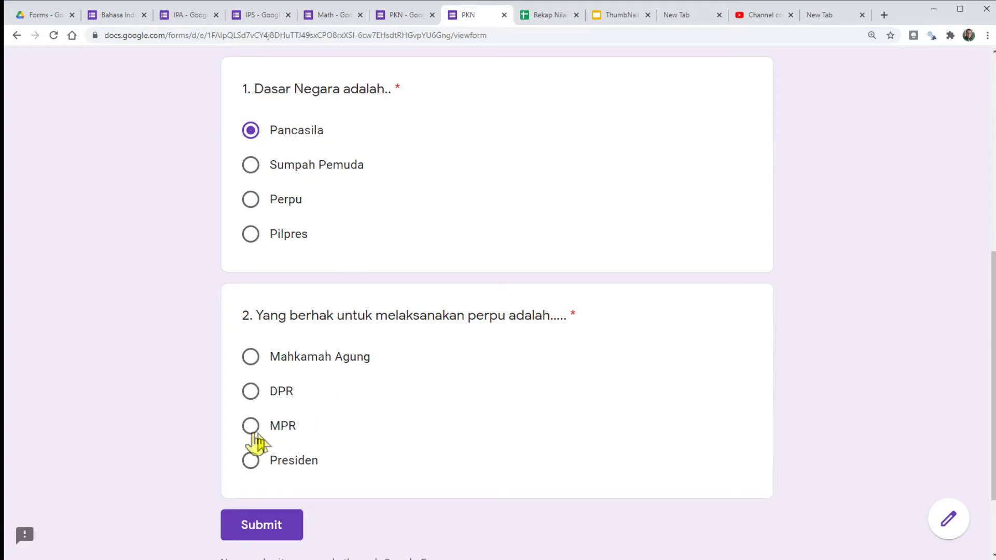
click(250, 358)
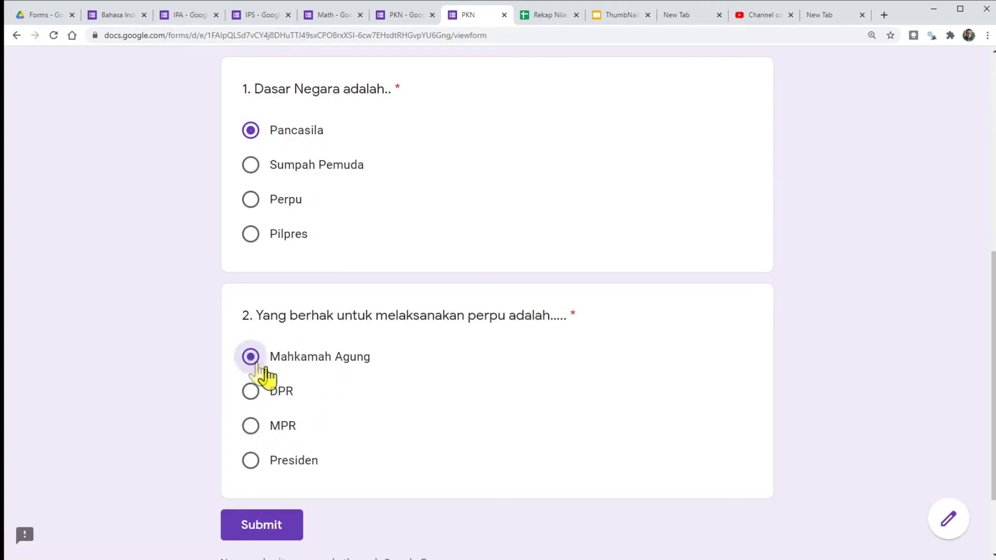
click(264, 525)
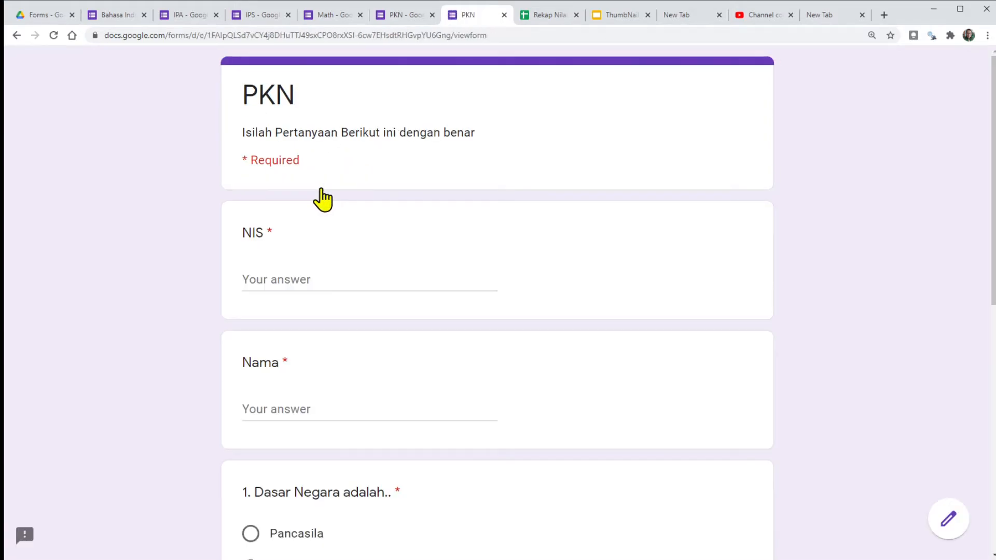
Enter the third sample student's NIS and name in another PKN response
click(293, 276)
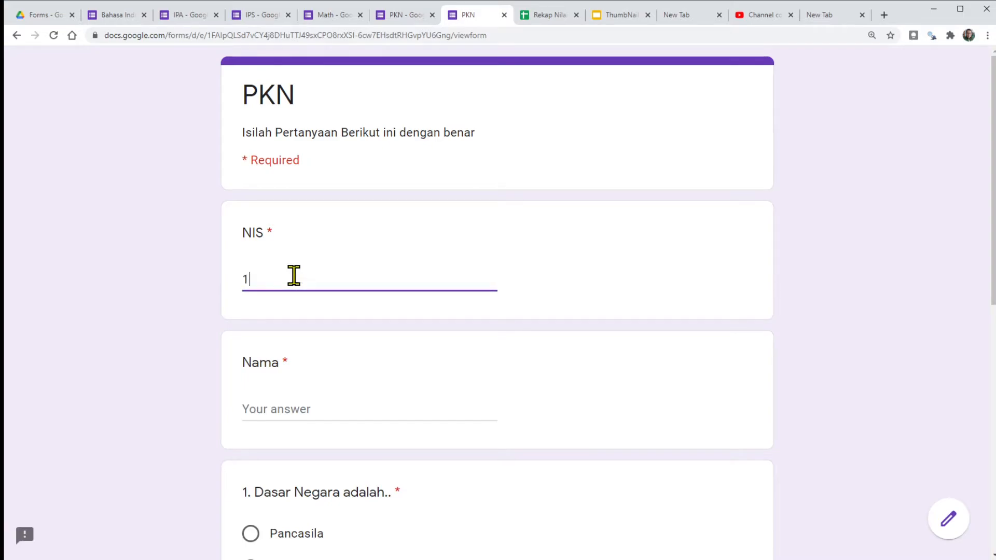
click(309, 414)
text(Siswa 3)
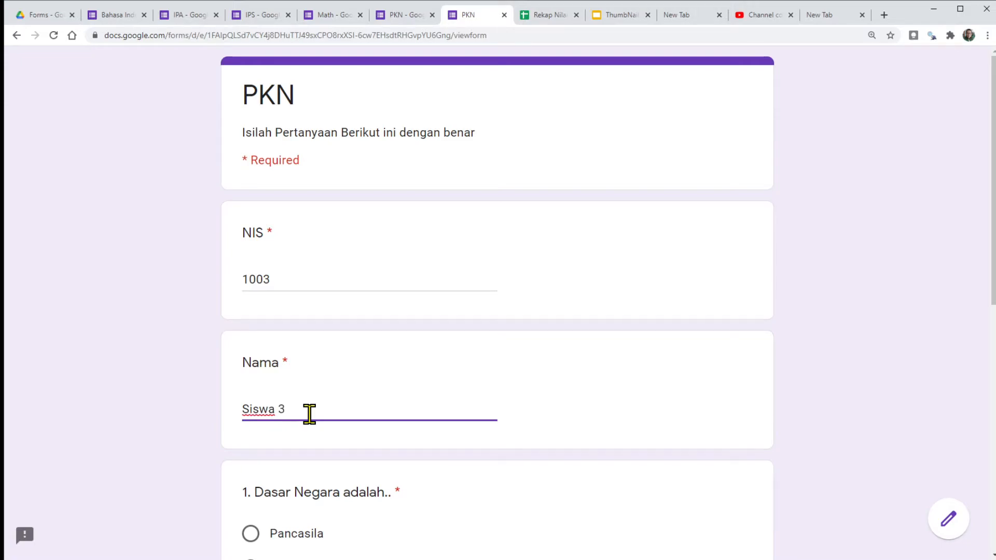
Choose Pancasila for question 1 and Presiden for question 2, and submit the third student's PKN response
scroll(309, 413, down, 5)
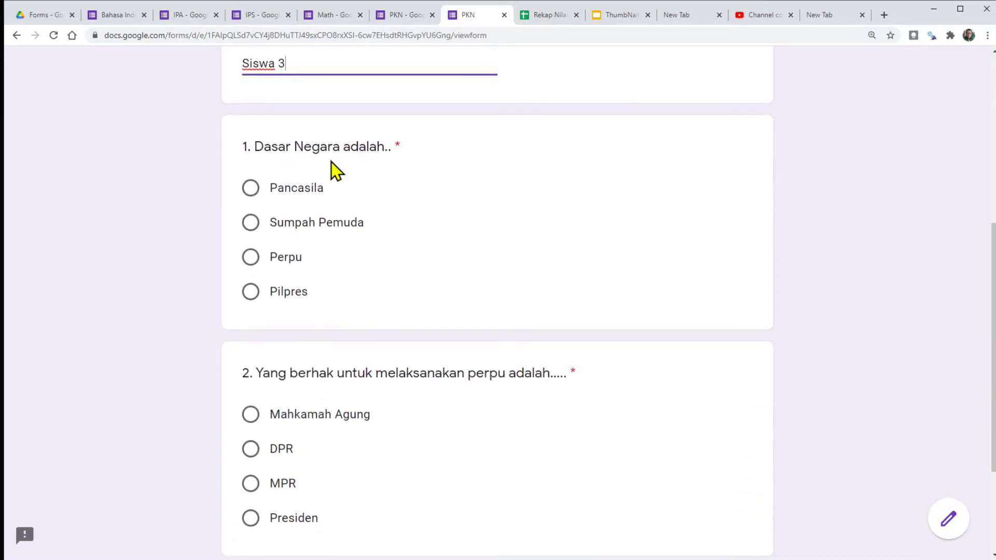
click(249, 190)
scroll(311, 316, down, 3)
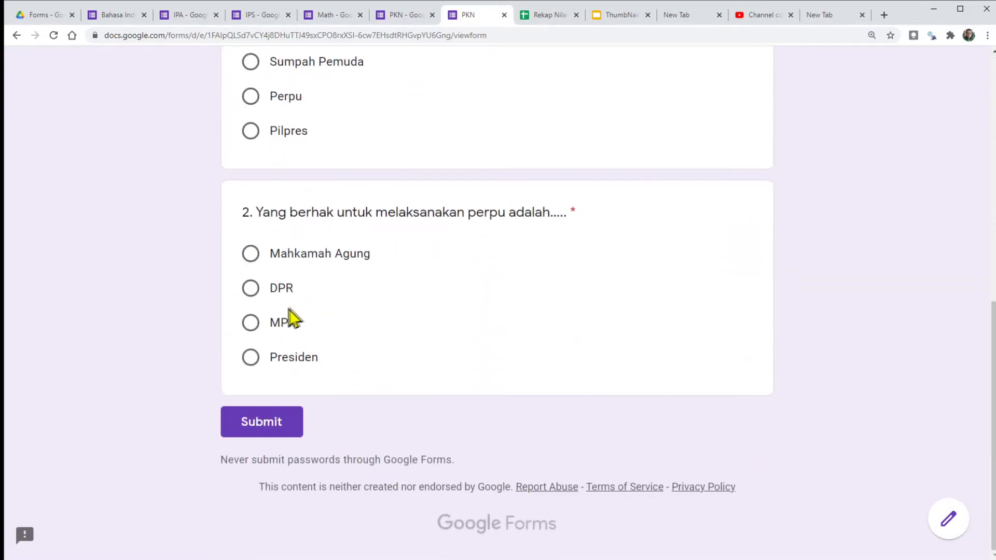
click(250, 358)
click(265, 425)
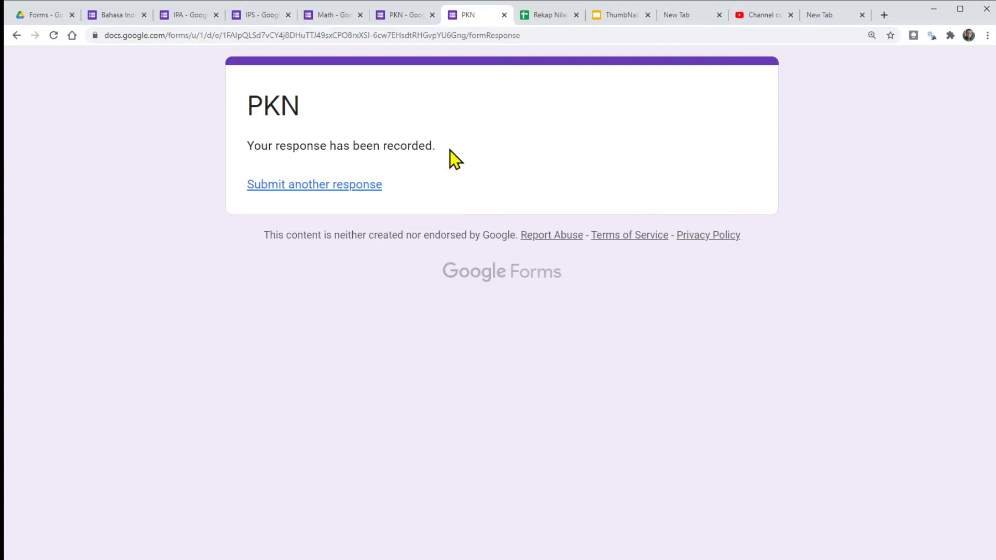
Look through the form response sheets in the Rekap Nilai spreadsheet to find the one holding the PKN responses
click(543, 17)
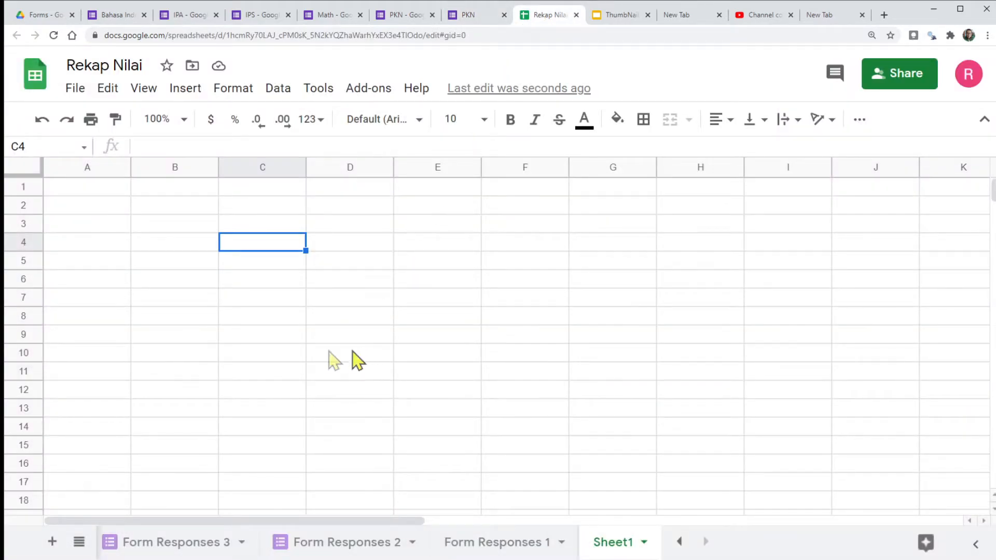
click(679, 542)
click(207, 543)
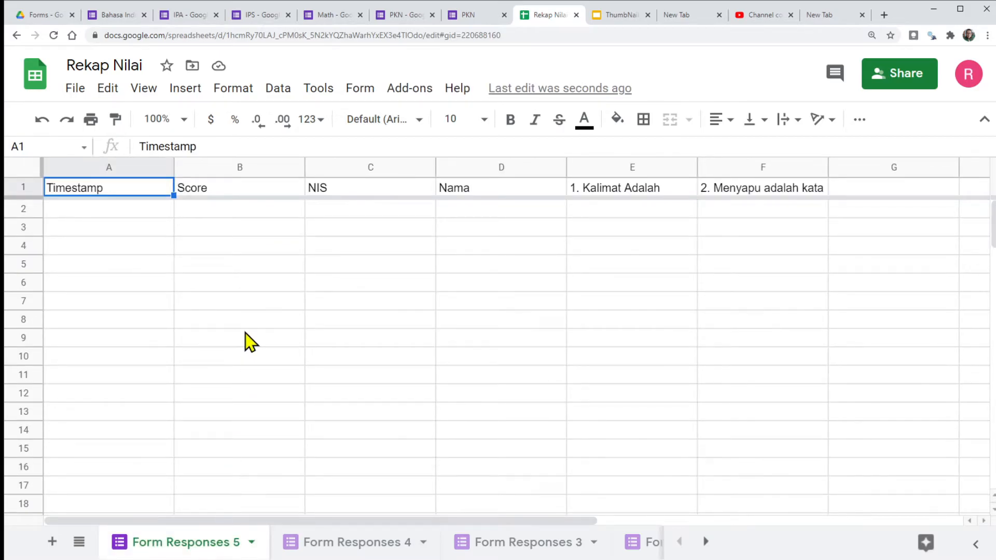
click(330, 543)
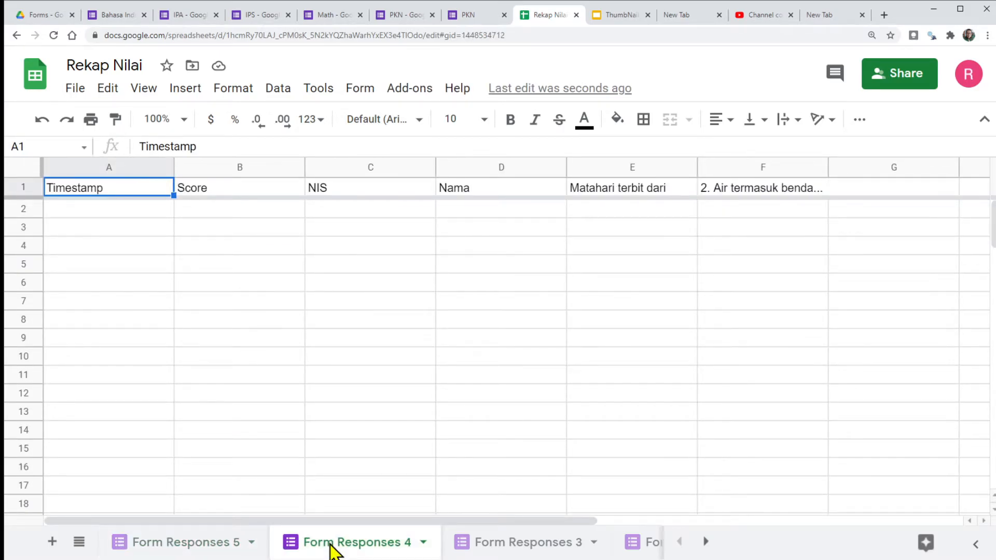
click(509, 544)
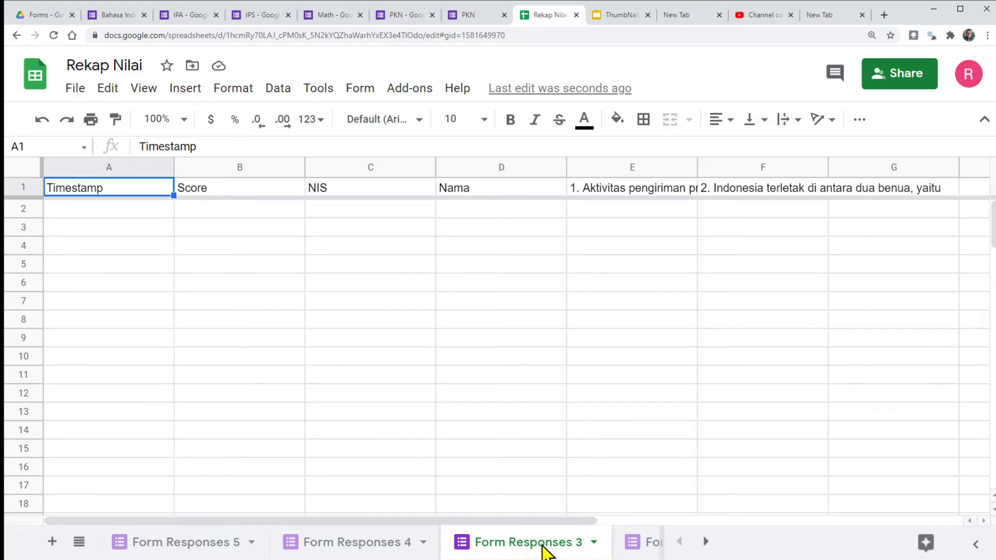
click(639, 549)
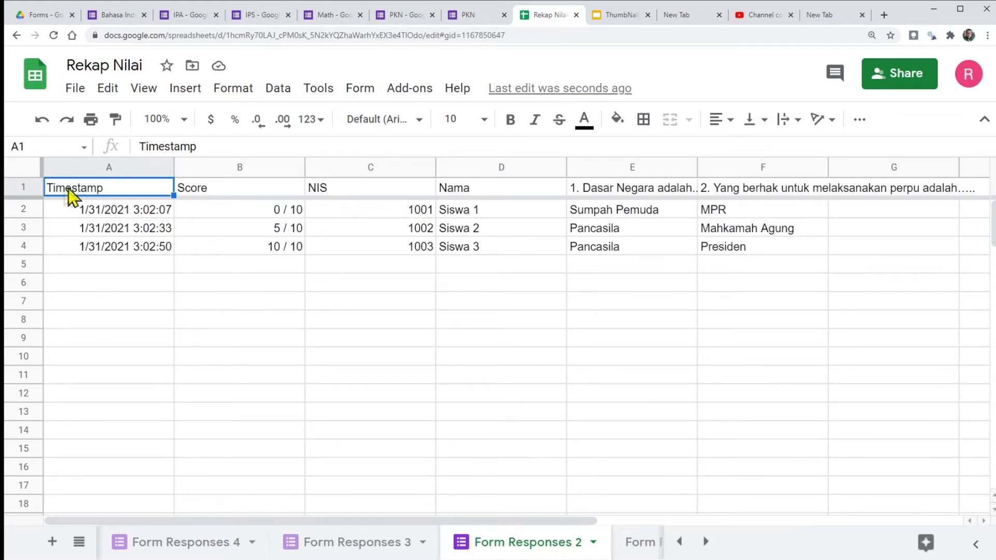
Fit the width of all columns in the Form Responses 2 sheet to their contents
click(28, 167)
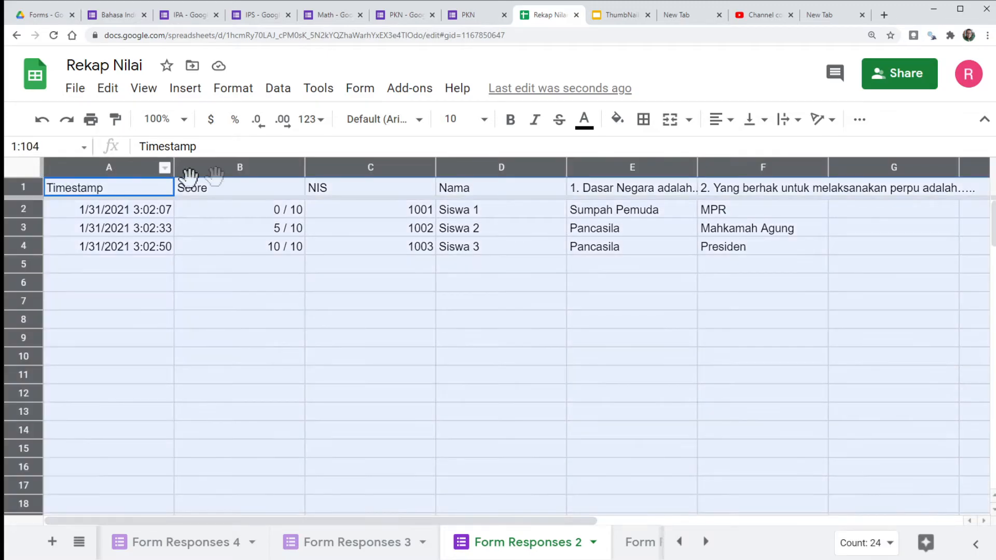
double_click(305, 166)
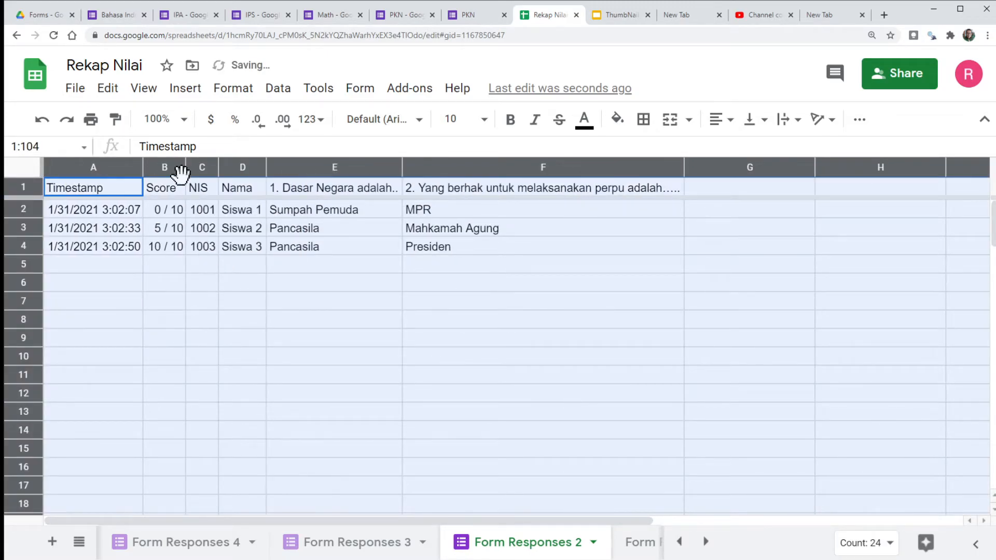
click(228, 267)
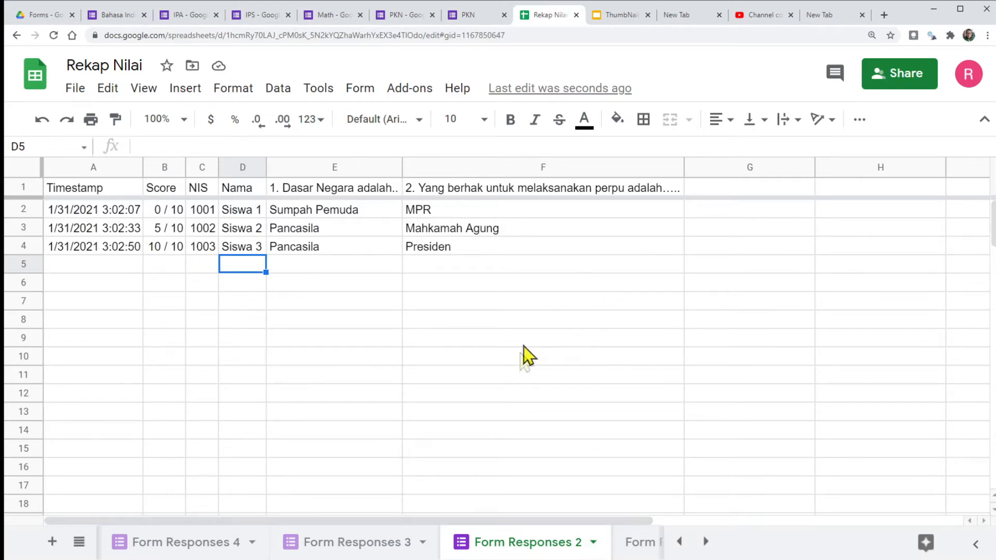
Rename the Form Responses 2 sheet as PKN
click(593, 544)
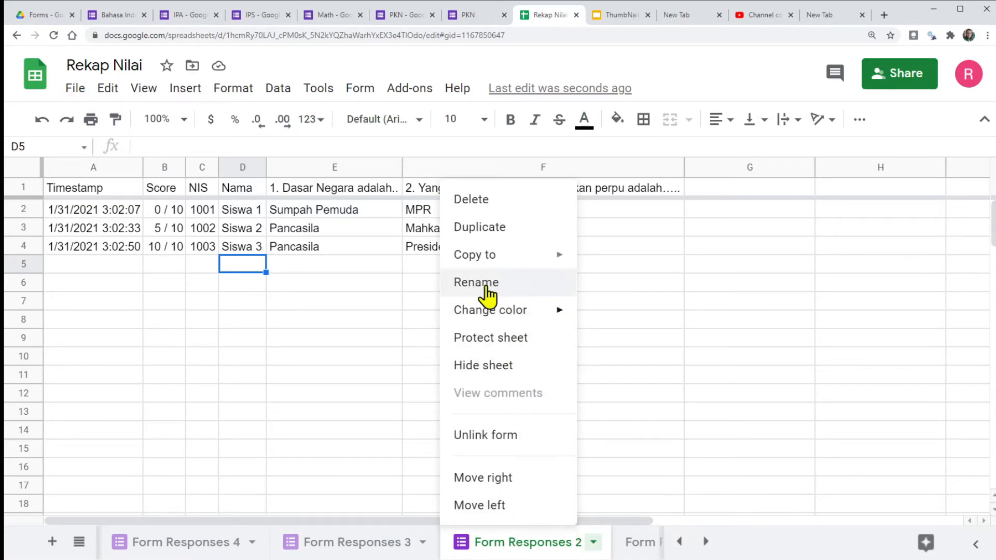
click(469, 284)
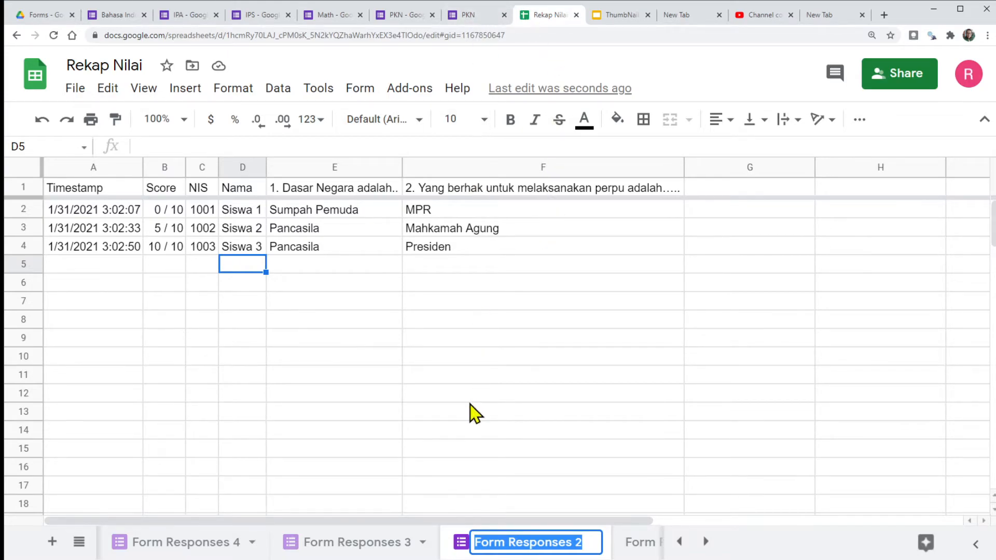
text(PKN)
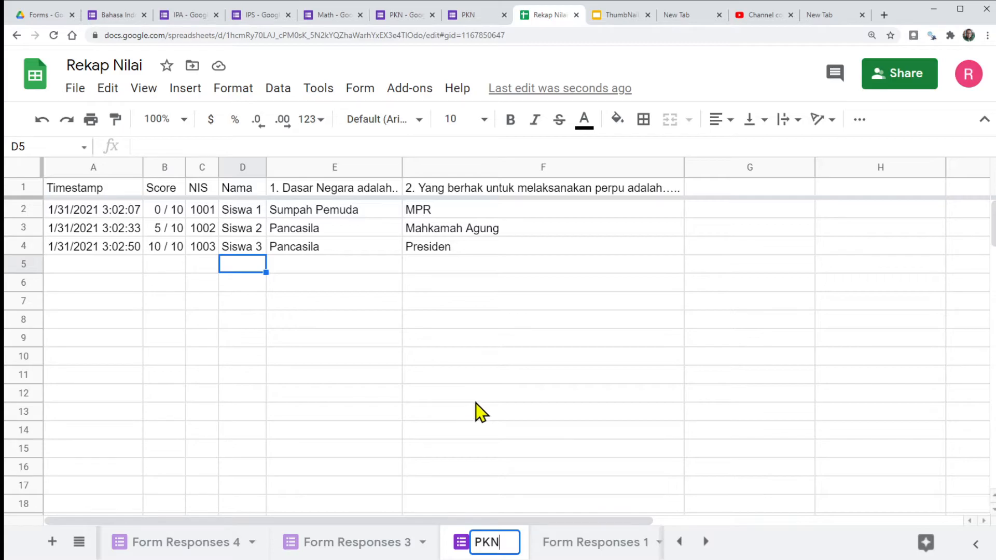
click(476, 401)
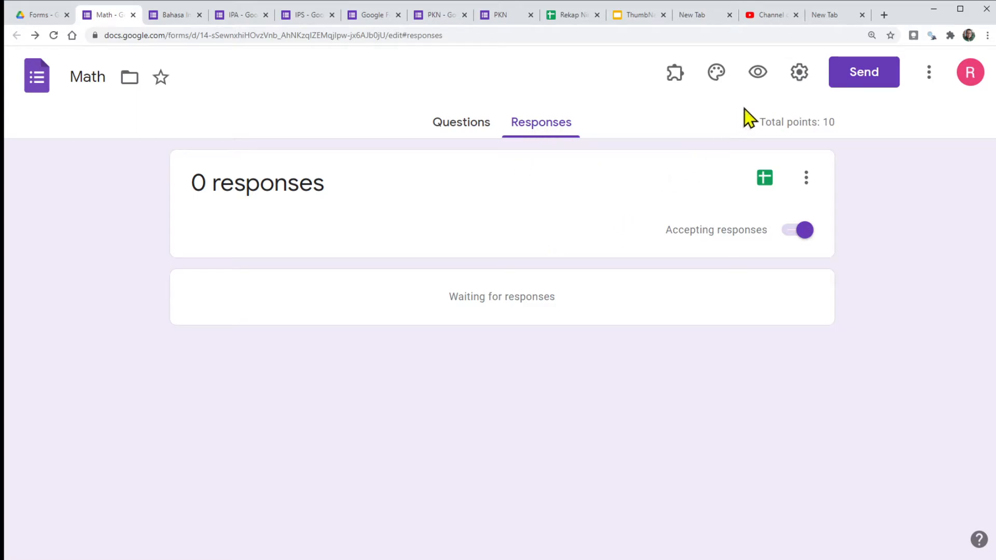
Preview the Math form as a respondent and fill in the first sample student's NIS and name
click(758, 74)
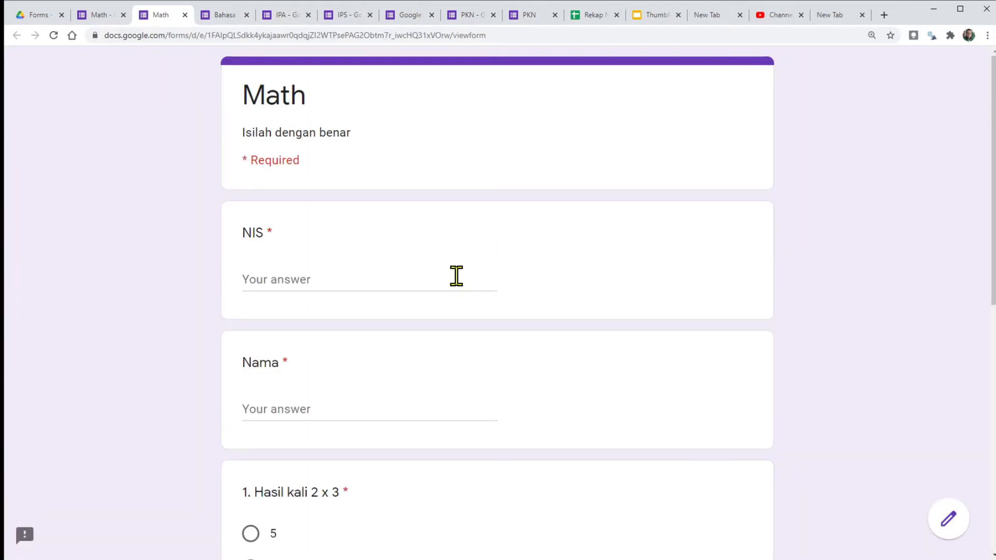
click(324, 269)
text(1001)
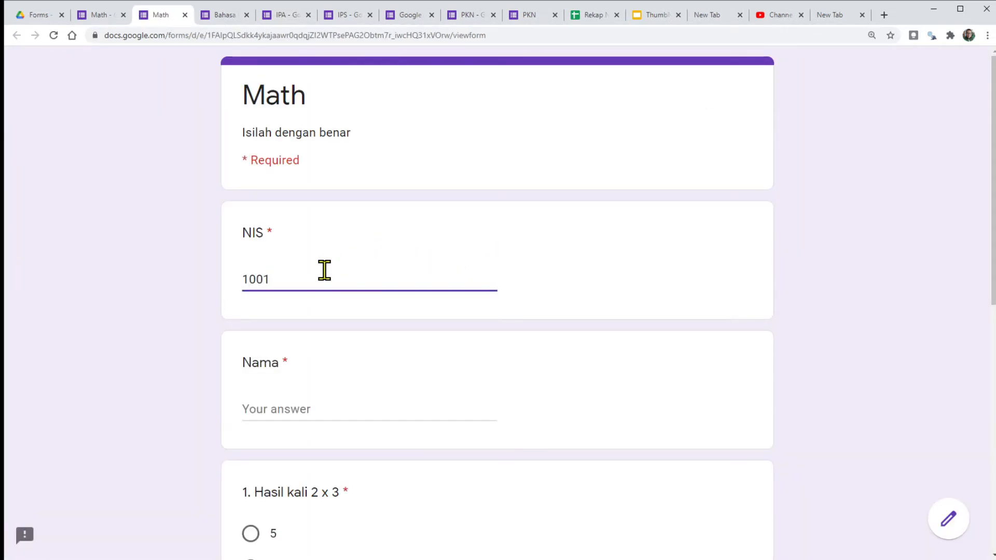
click(292, 406)
text(Siswa 1)
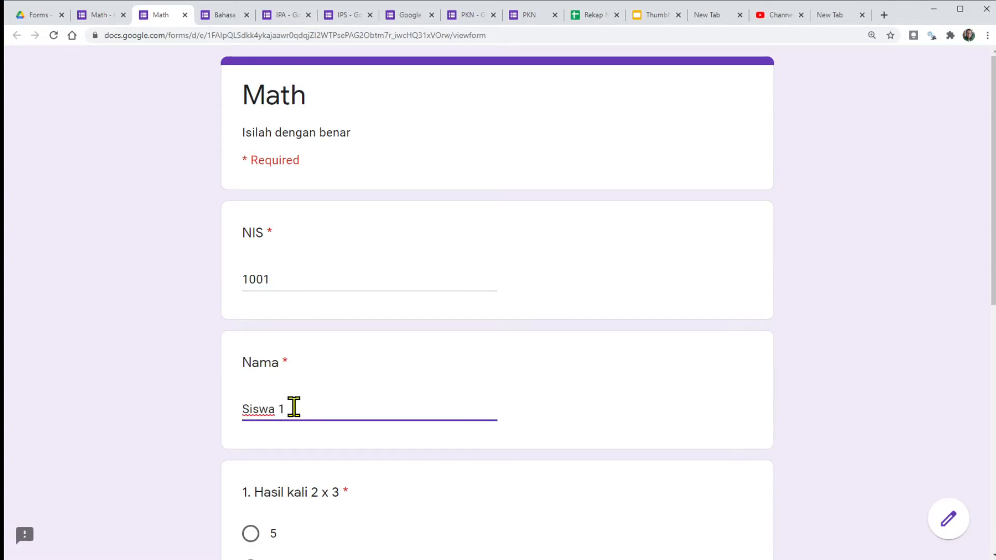
Answer the Math quiz with 6 for 2 x 3 and 15 for 2 + 10, and submit the response
scroll(292, 407, down, 9)
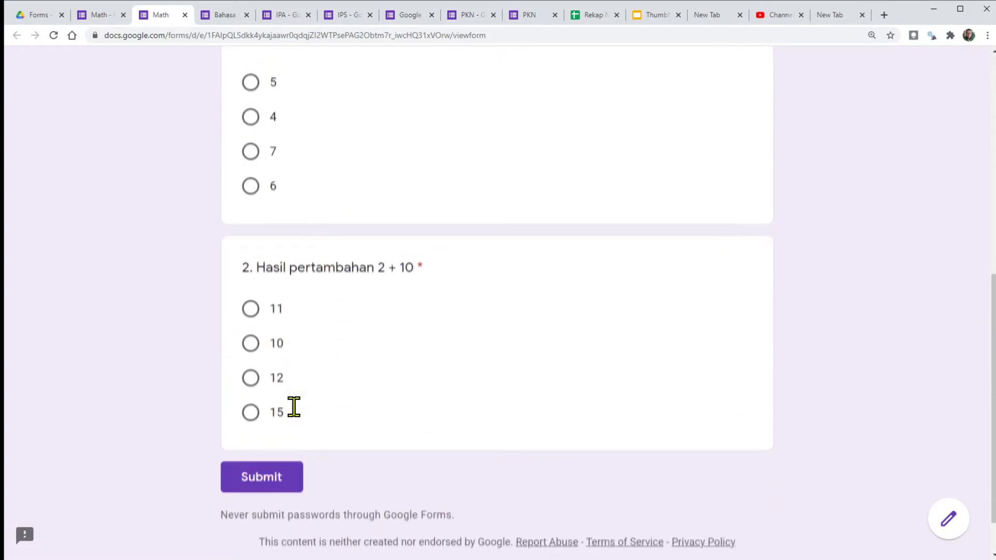
scroll(329, 315, up, 3)
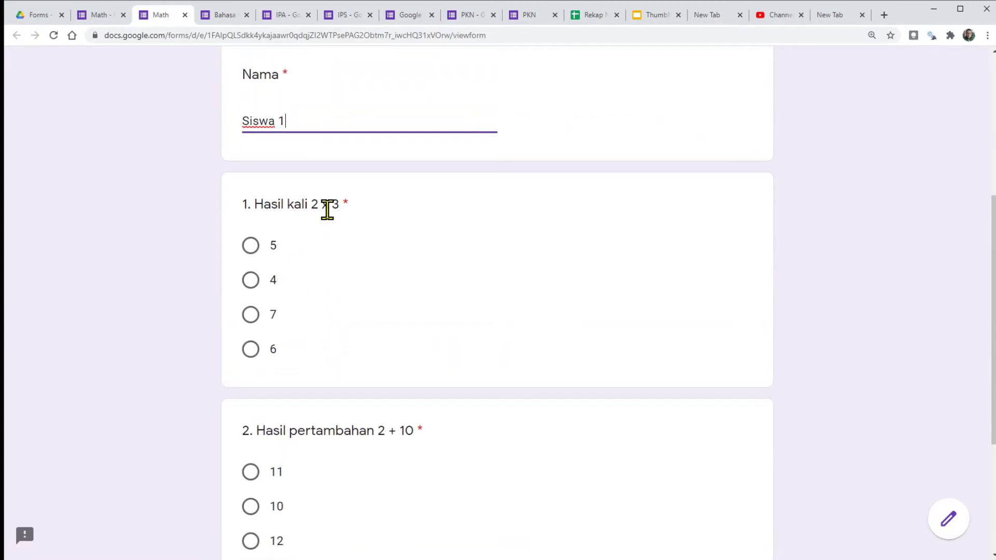
click(250, 349)
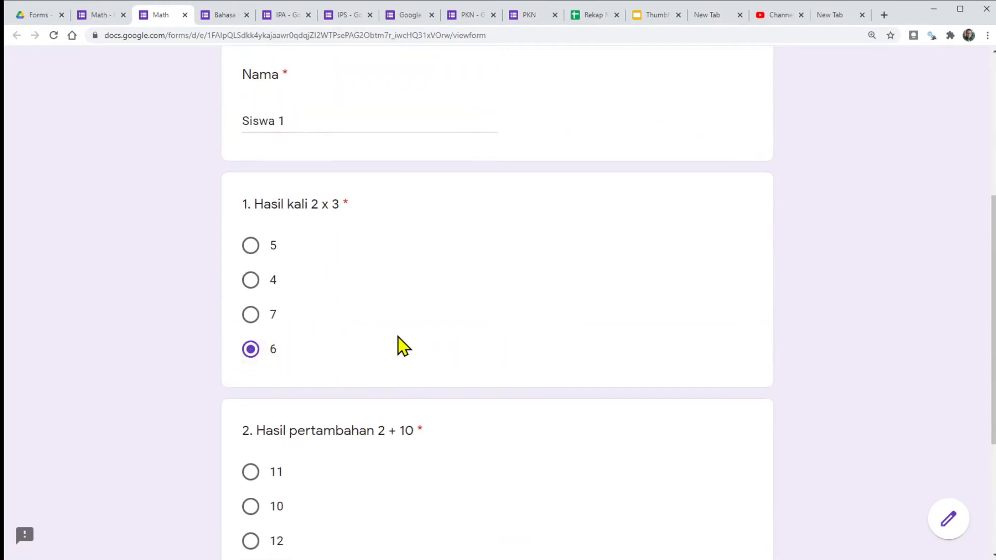
scroll(399, 344, down, 3)
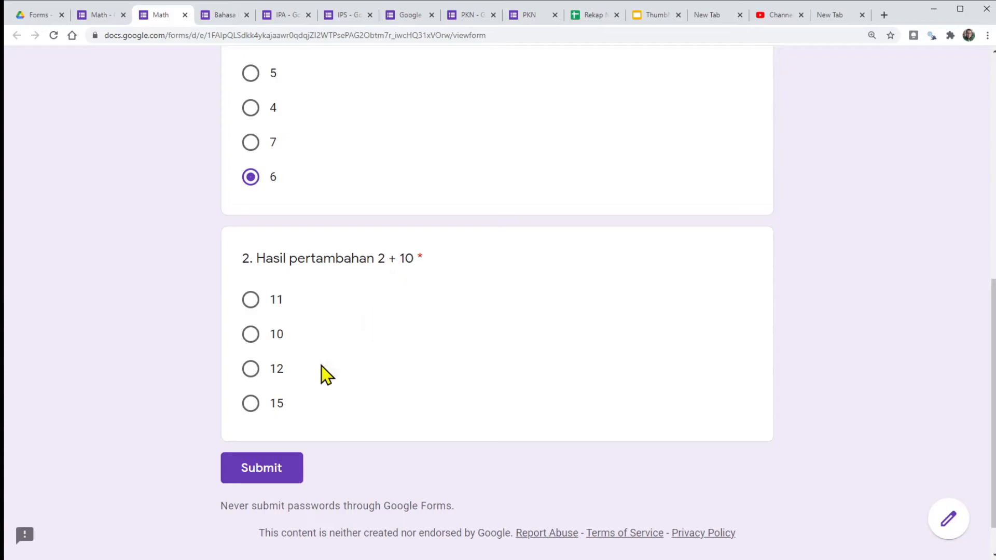
click(252, 404)
click(271, 469)
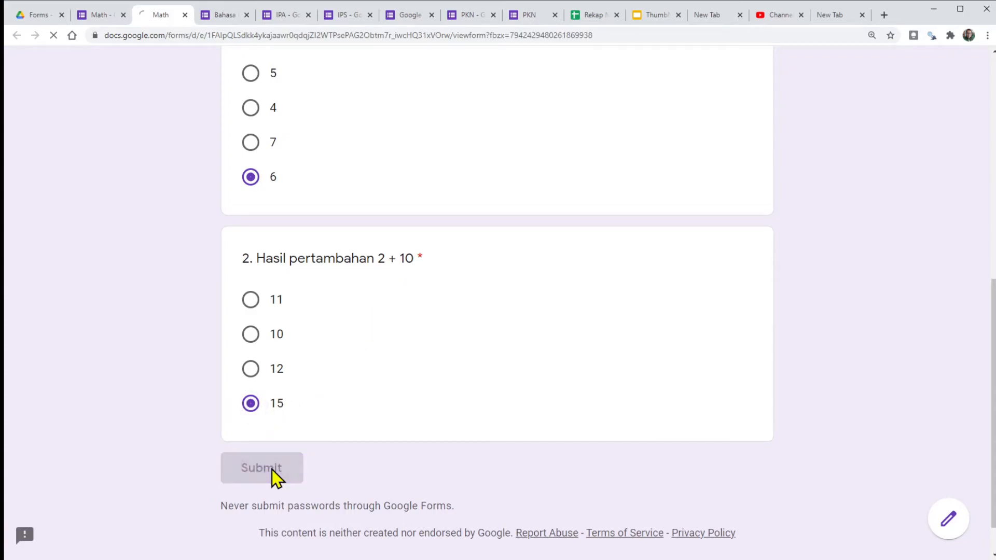
Start another Math response and fill in the second sample student's NIS and name
click(363, 191)
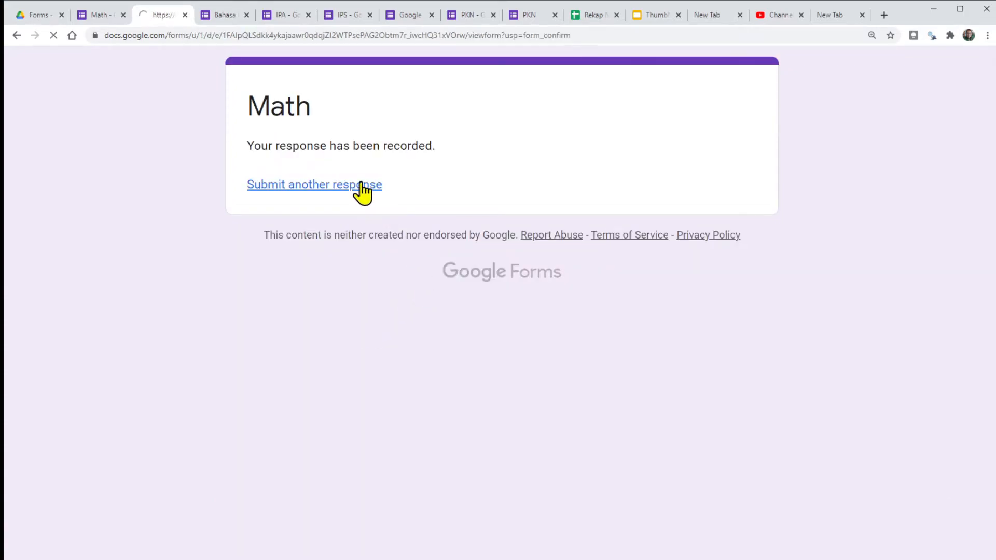
click(314, 286)
text(1002)
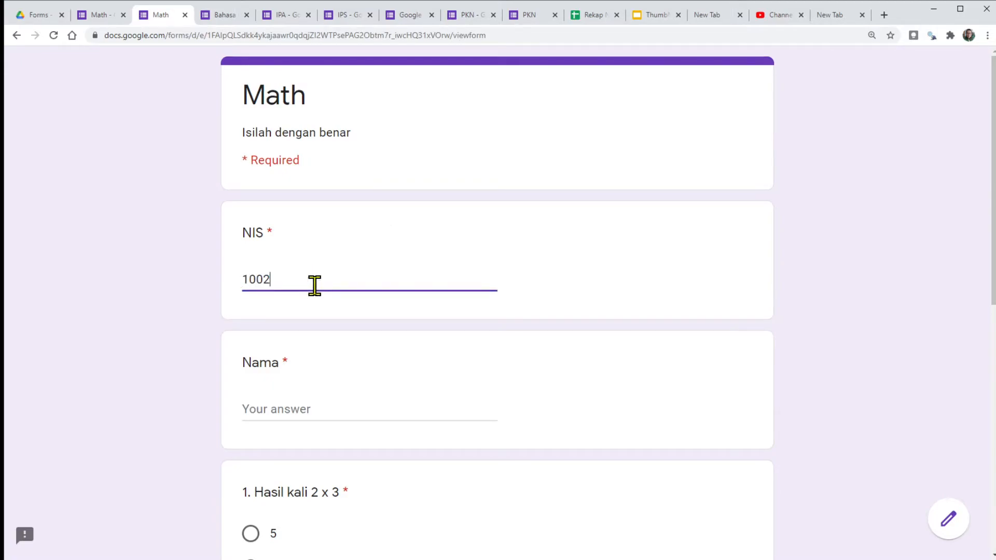
click(309, 406)
text(Siswa 2)
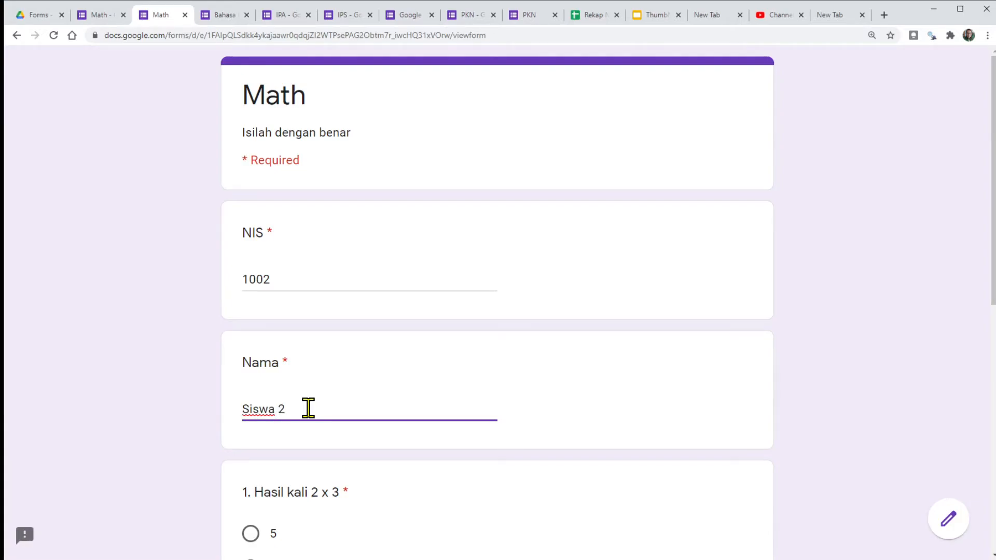
Answer the Math quiz with 6 for 2 x 3 and 12 for 2 + 10, and submit the response
scroll(308, 408, down, 5)
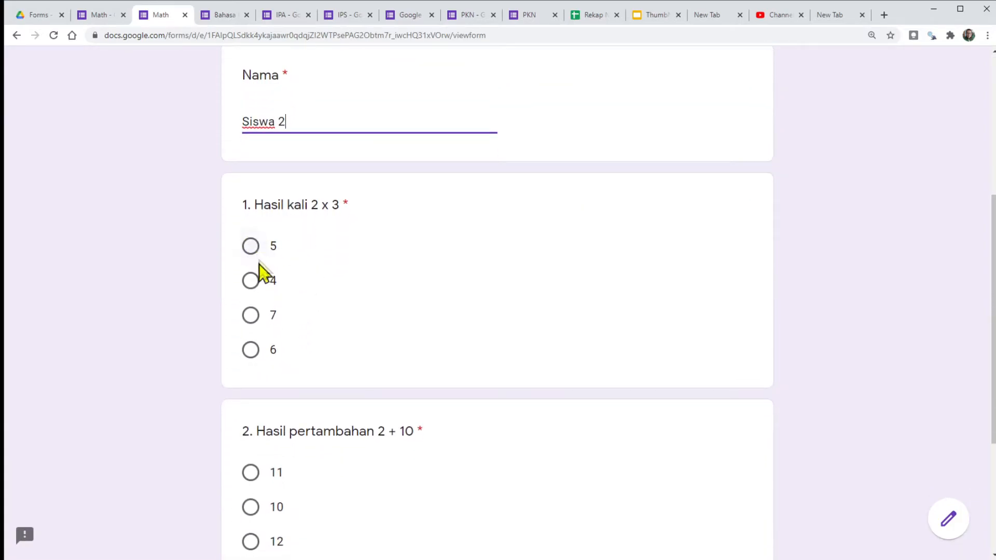
click(250, 350)
scroll(319, 448, down, 1)
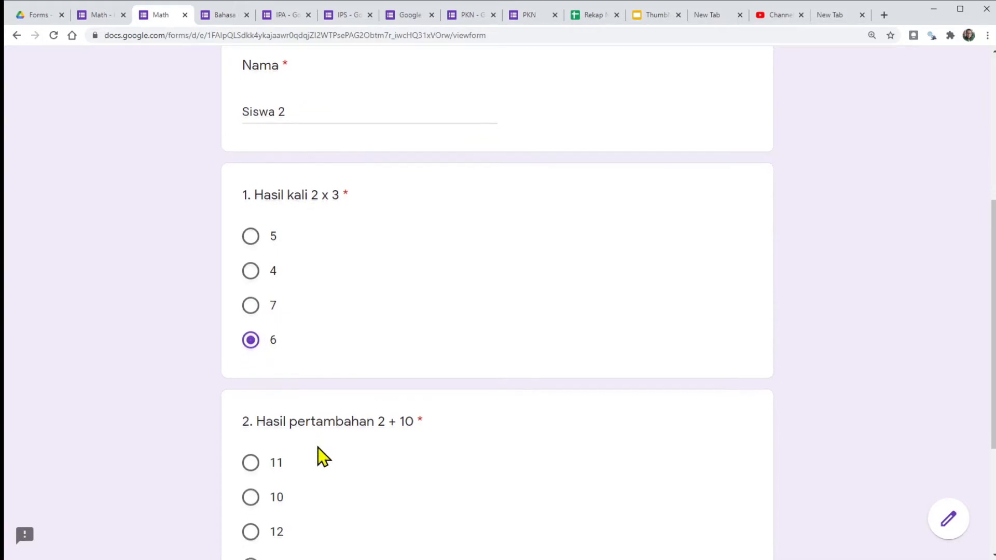
scroll(323, 456, down, 3)
click(251, 371)
click(275, 471)
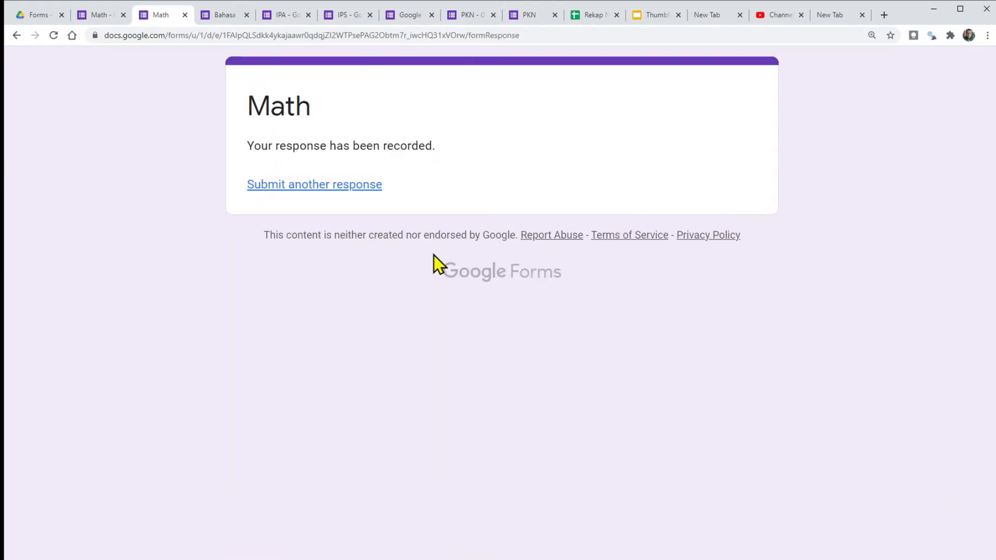
In the Rekap Nilai spreadsheet, fit all column widths of the Form Responses 6 sheet to their contents
click(589, 16)
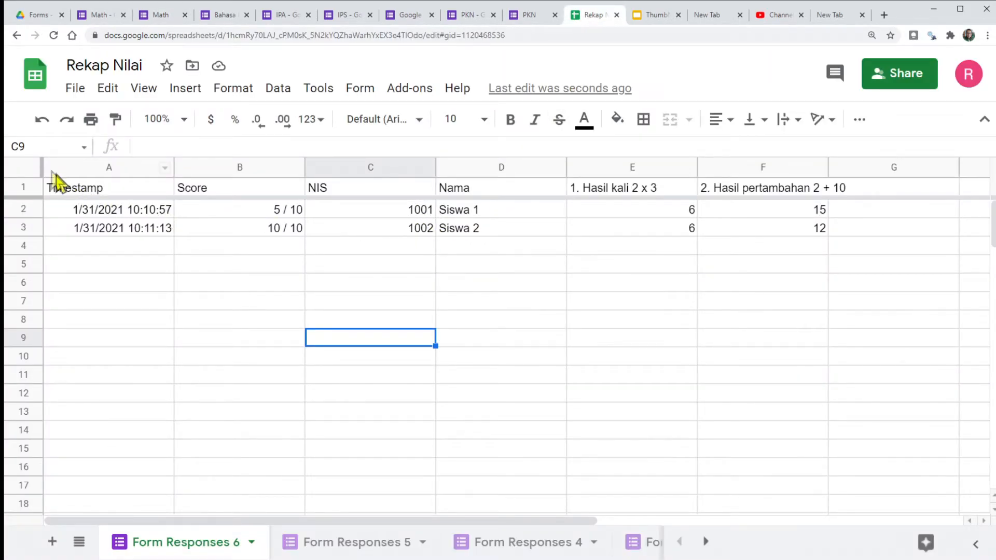
click(29, 167)
click(430, 167)
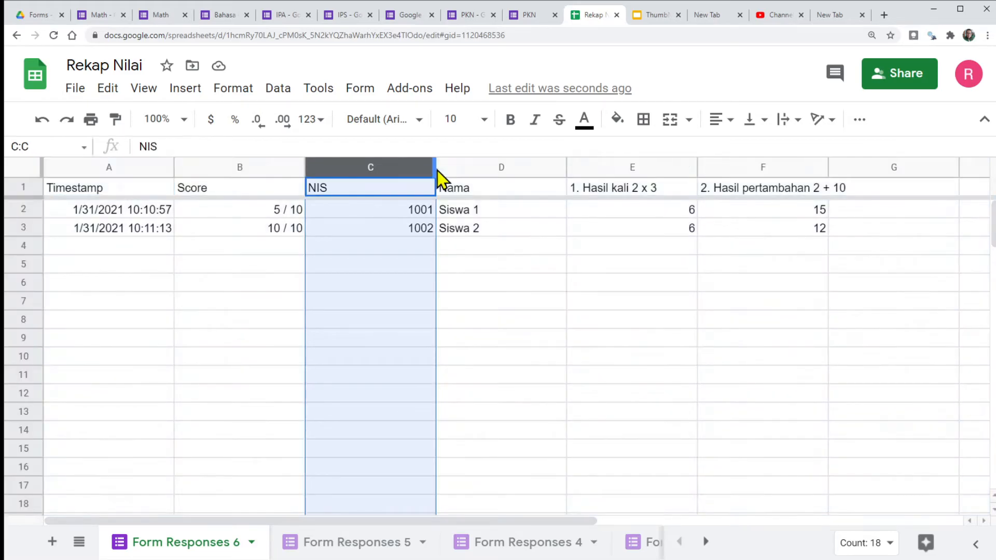
click(26, 169)
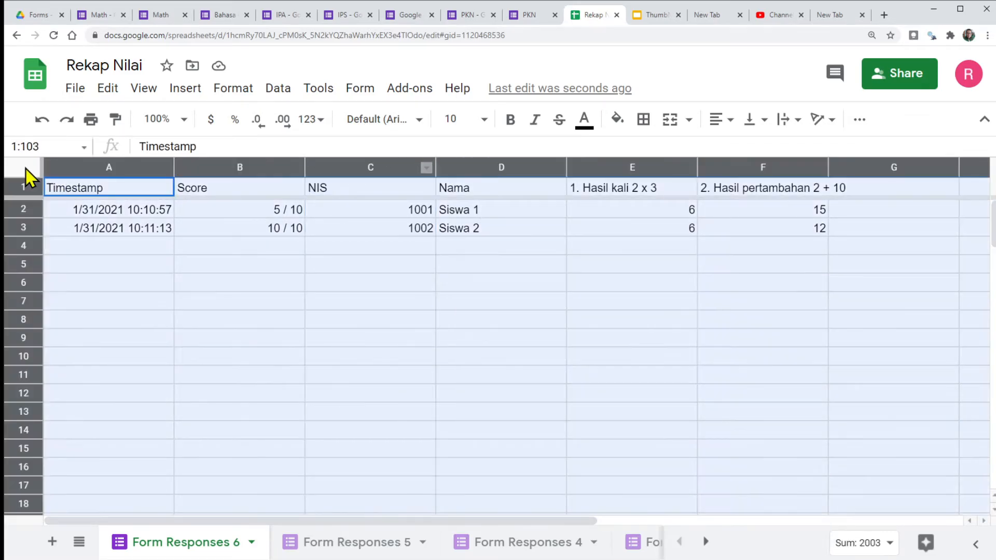
double_click(435, 167)
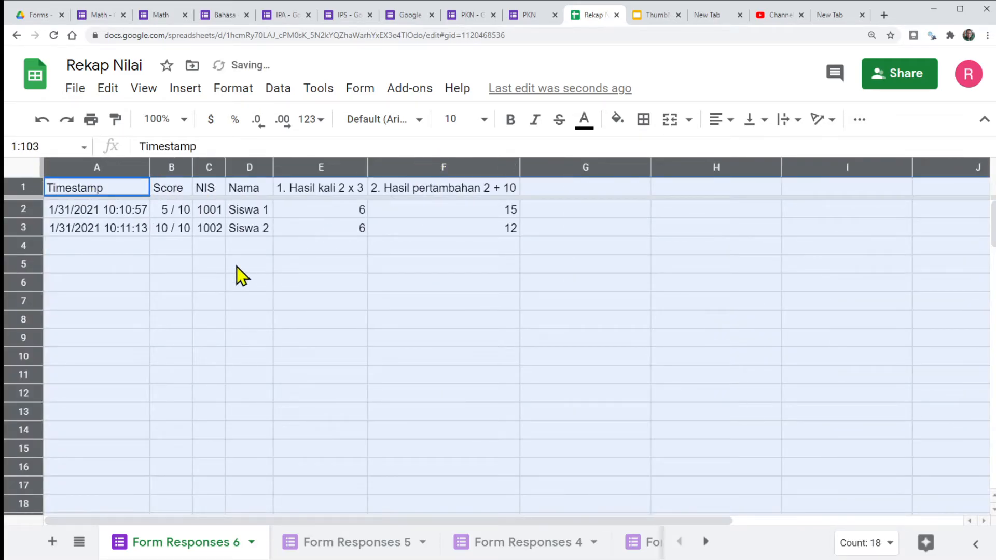
Rename the Form Responses 6 sheet as Math
click(251, 542)
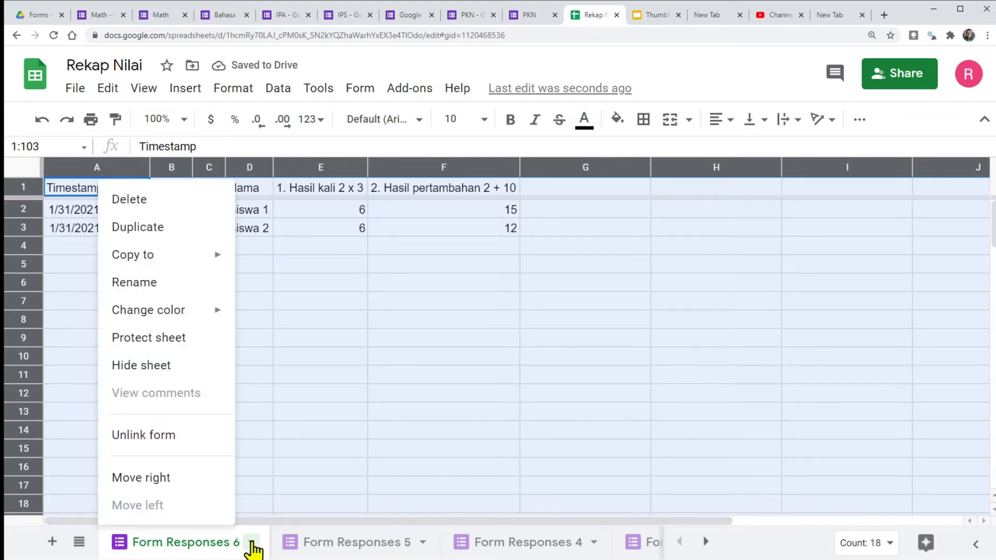
click(151, 284)
text(Math)
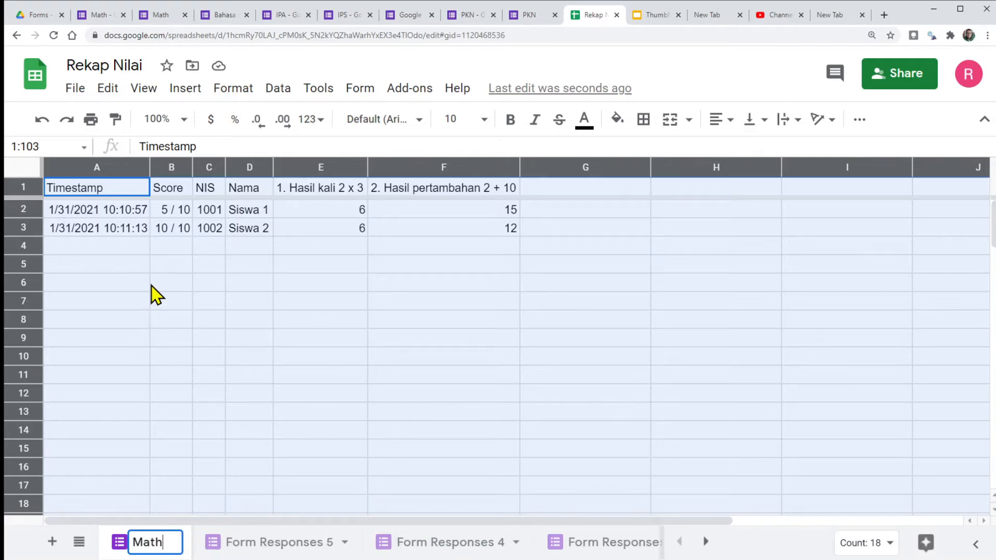
click(253, 341)
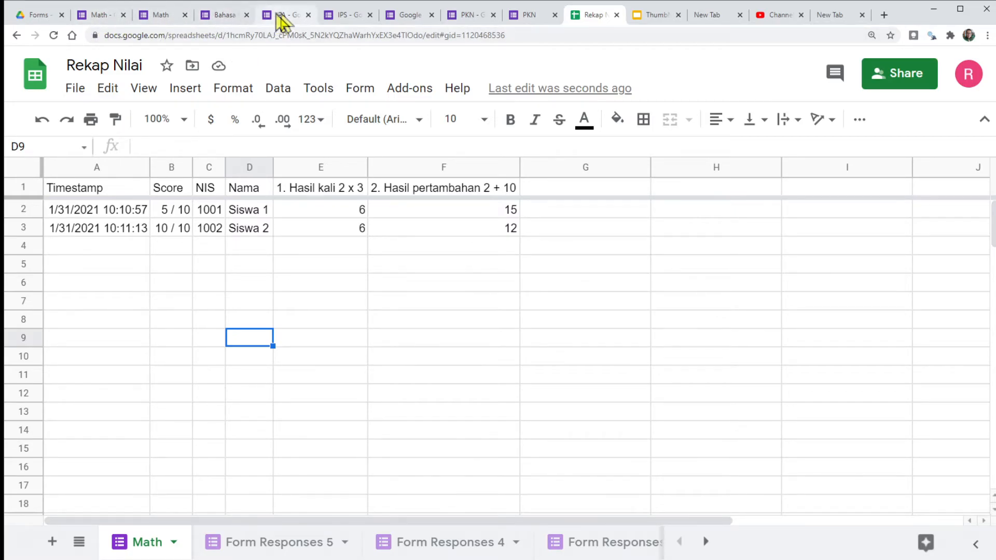
Preview the Bahasa Indonesia form and submit the first sample student's response, answering Susunan kata for question 1 and Kerja for question 2
click(224, 15)
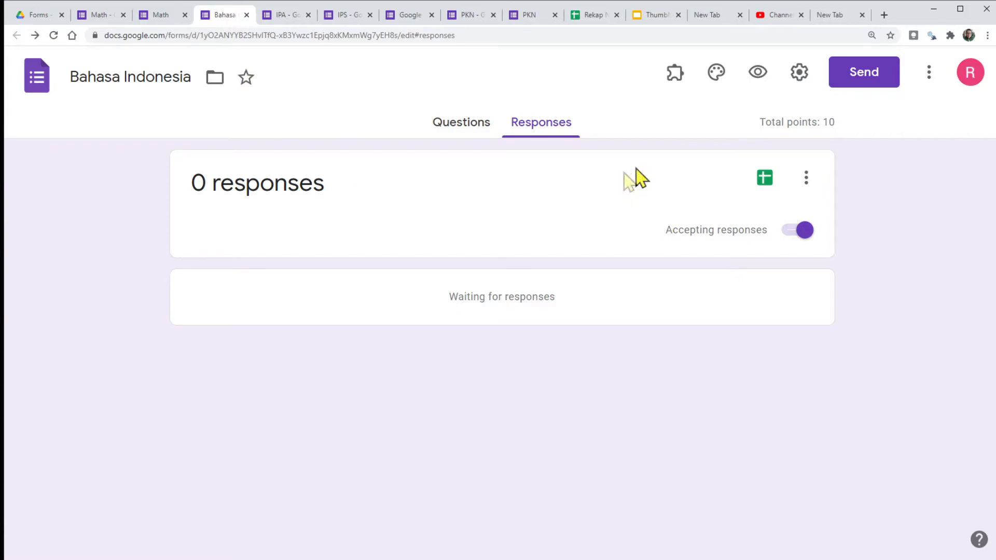
click(758, 74)
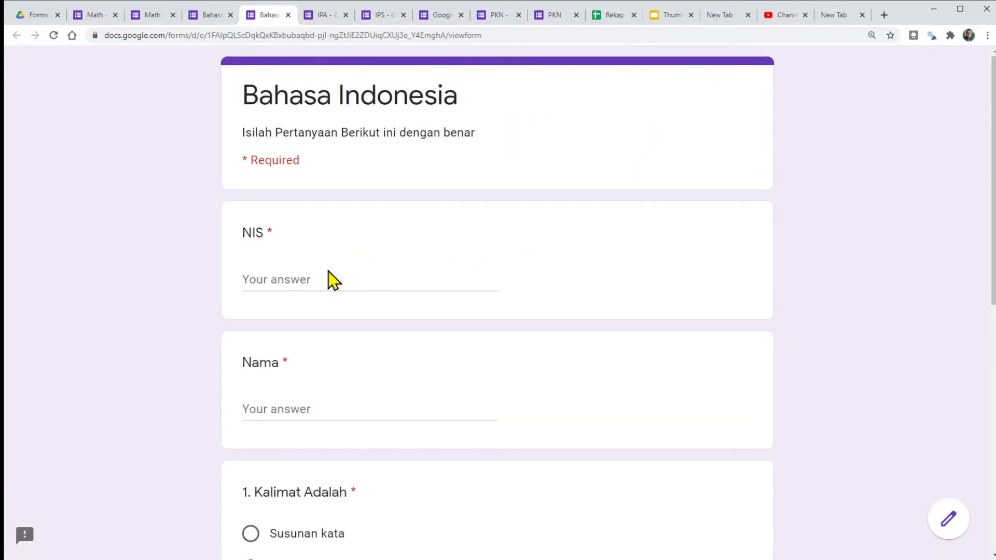
click(324, 275)
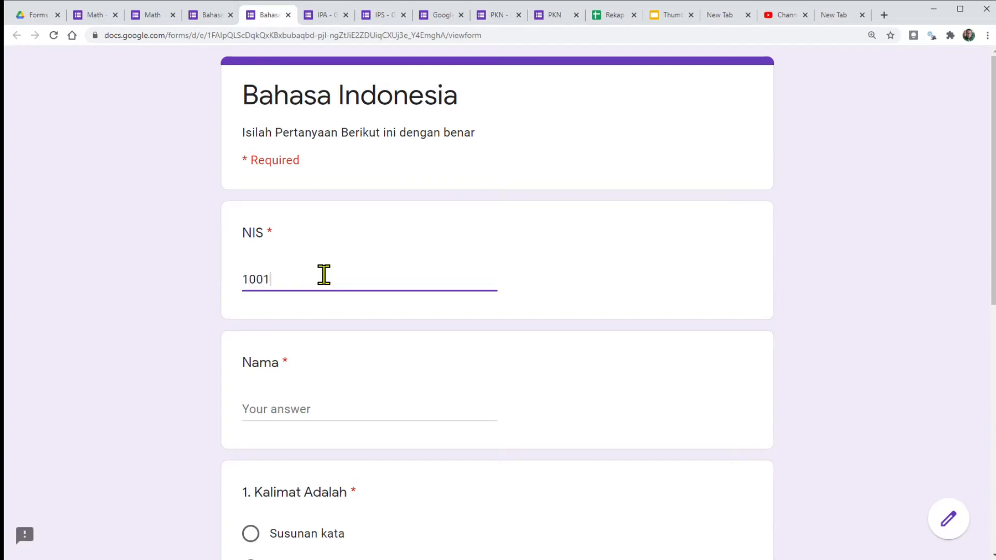
click(333, 406)
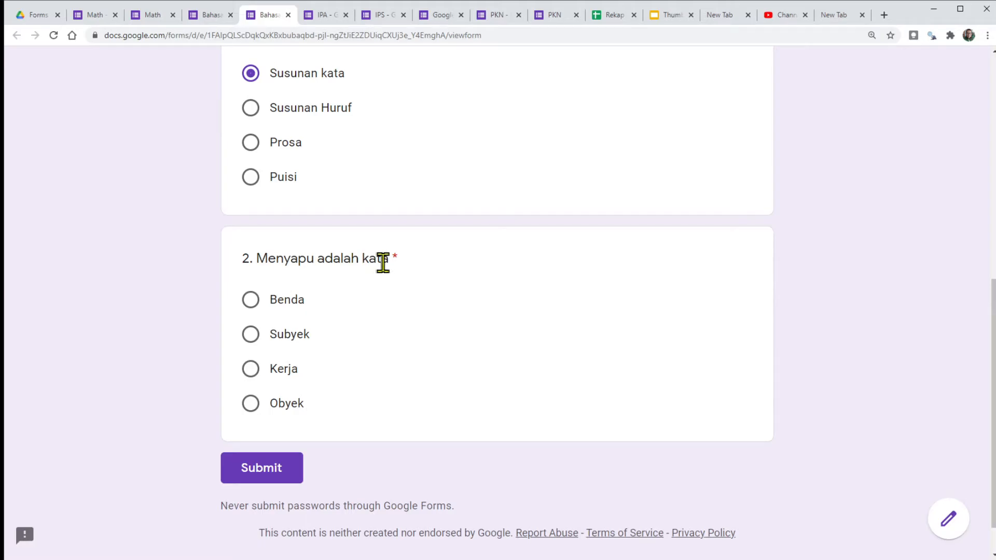
click(248, 372)
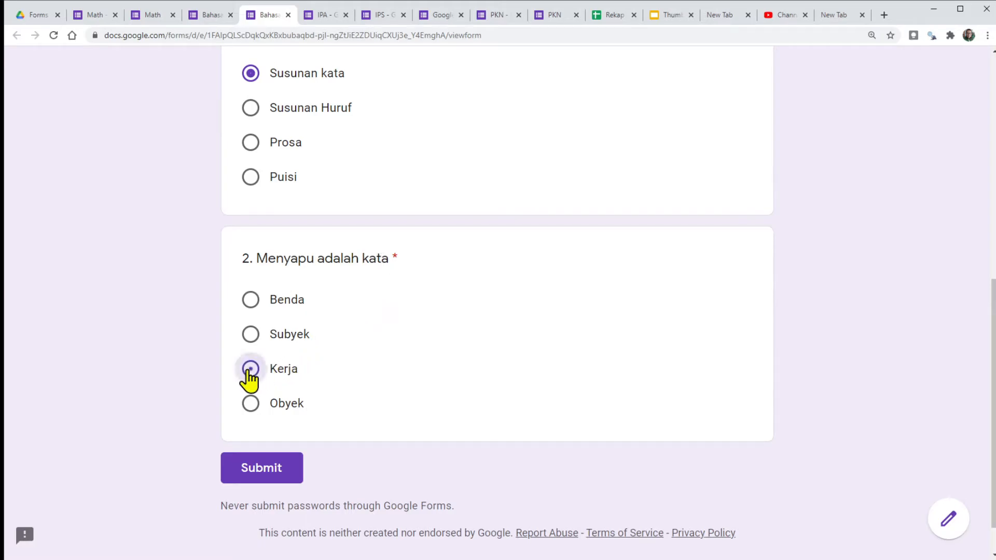
click(269, 469)
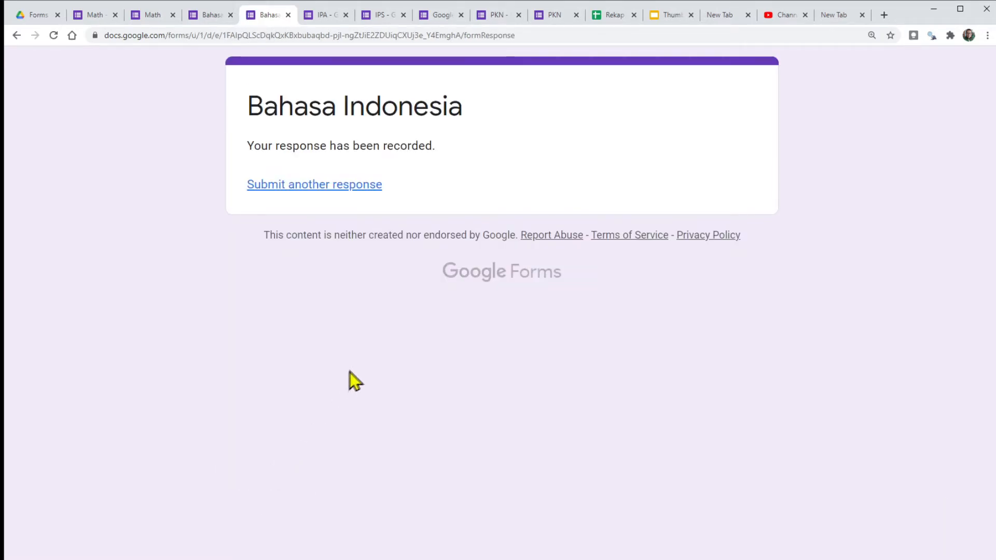
In the Rekap Nilai spreadsheet, fit all column widths of the Form Responses 5 sheet to their contents
click(614, 15)
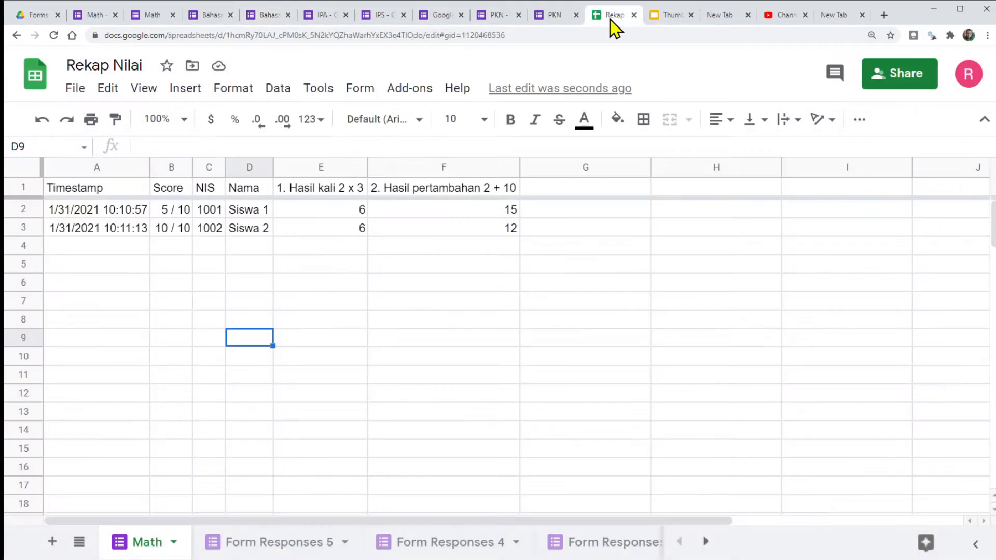
click(266, 545)
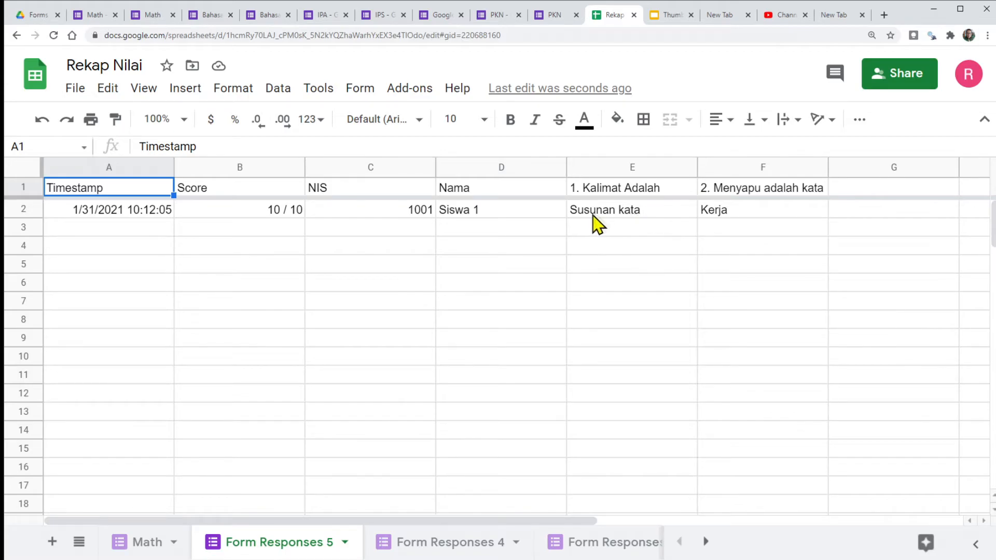
click(29, 166)
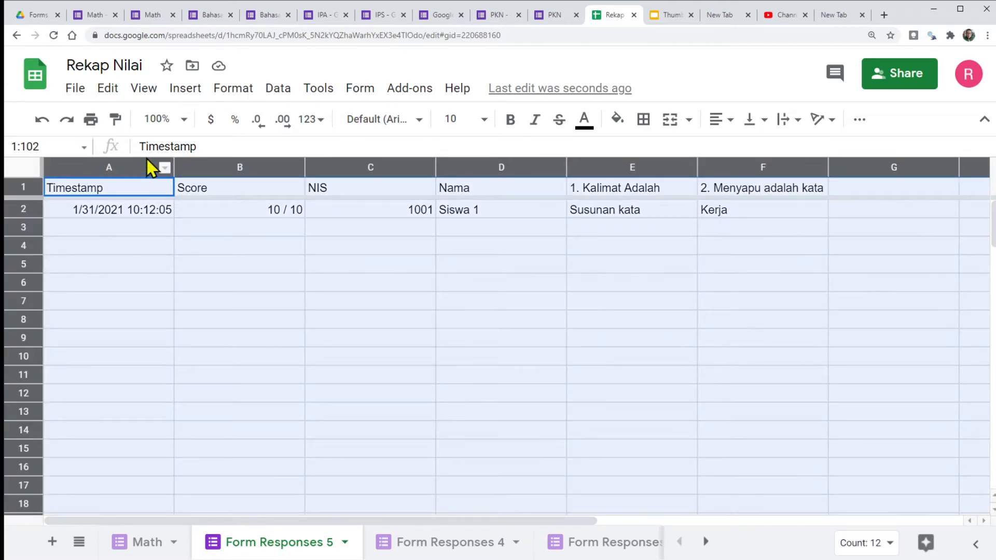
double_click(174, 164)
Rename the Form Responses 5 sheet as Bhs
click(345, 543)
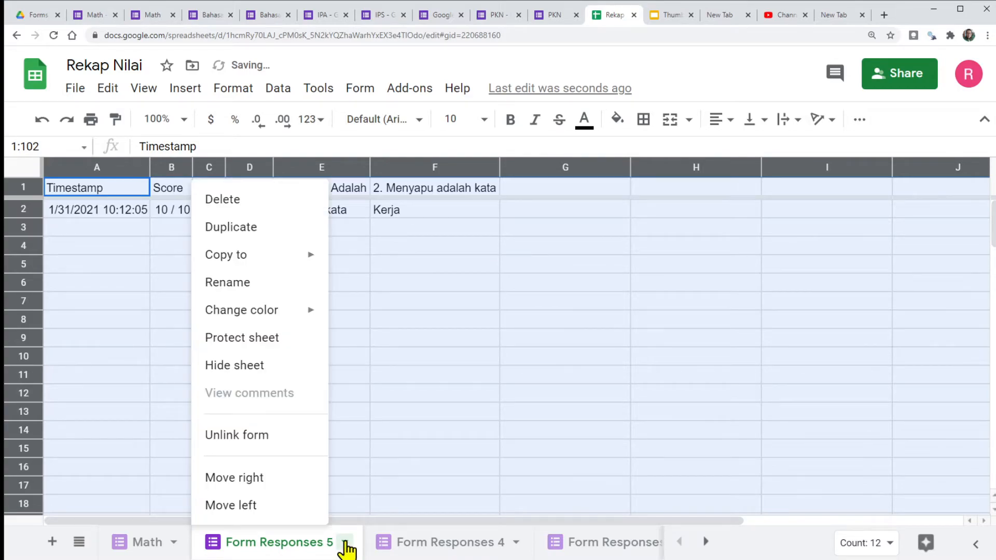
click(257, 284)
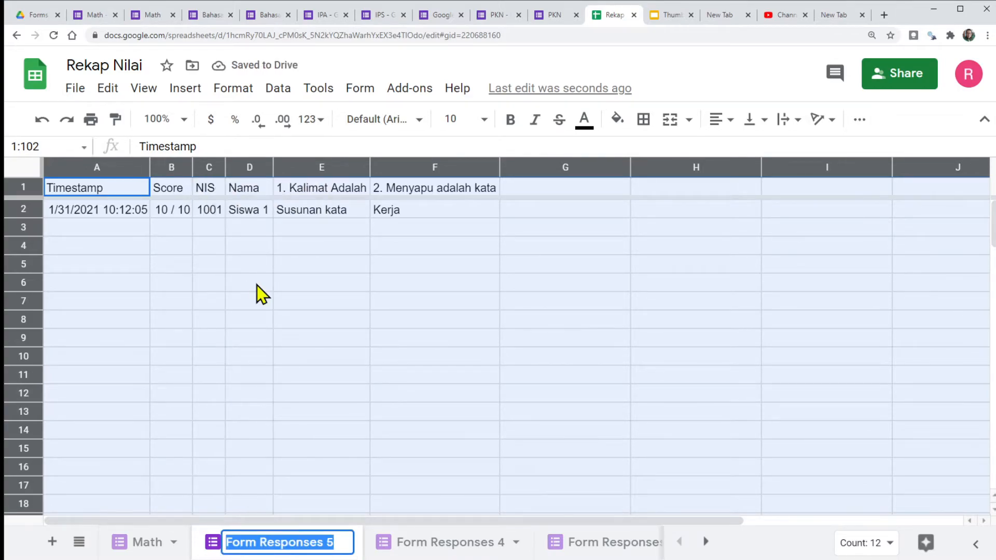
text(Bhs I)
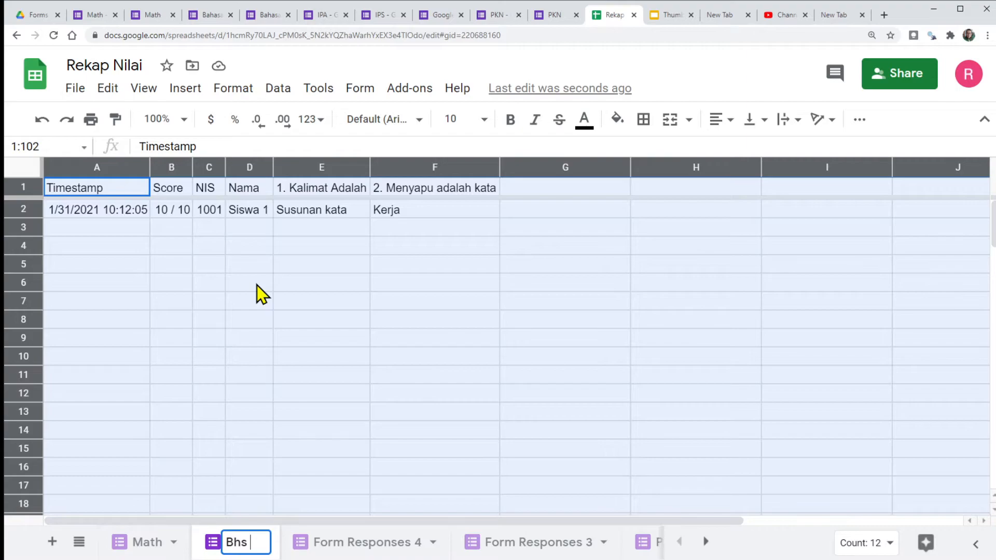
text(ndonesia)
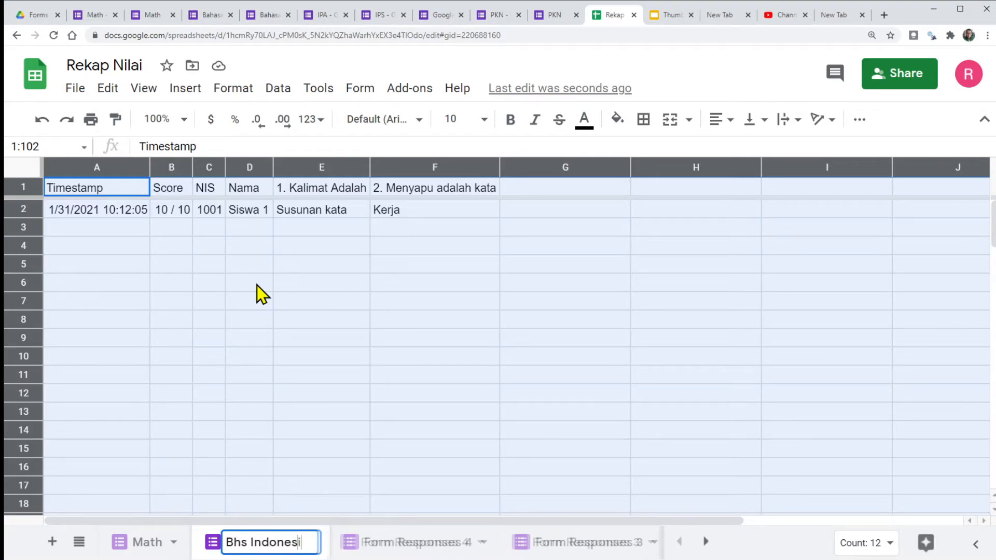
key(BackSpace)
key(BackSpace)
key(BackSpace)
key(BackSpace)
key(BackSpace)
key(BackSpace)
key(BackSpace)
key(BackSpace)
key(BackSpace)
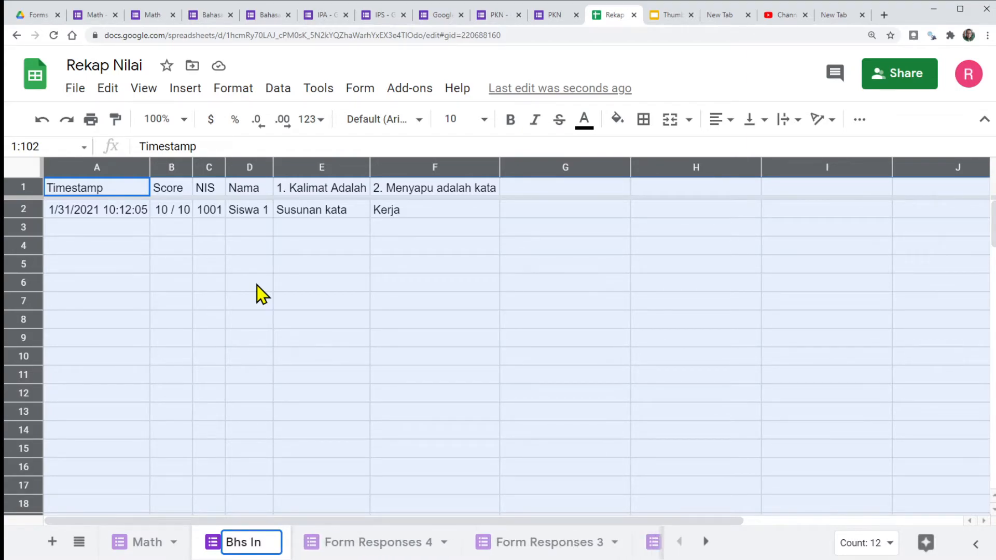
key(BackSpace)
click(340, 380)
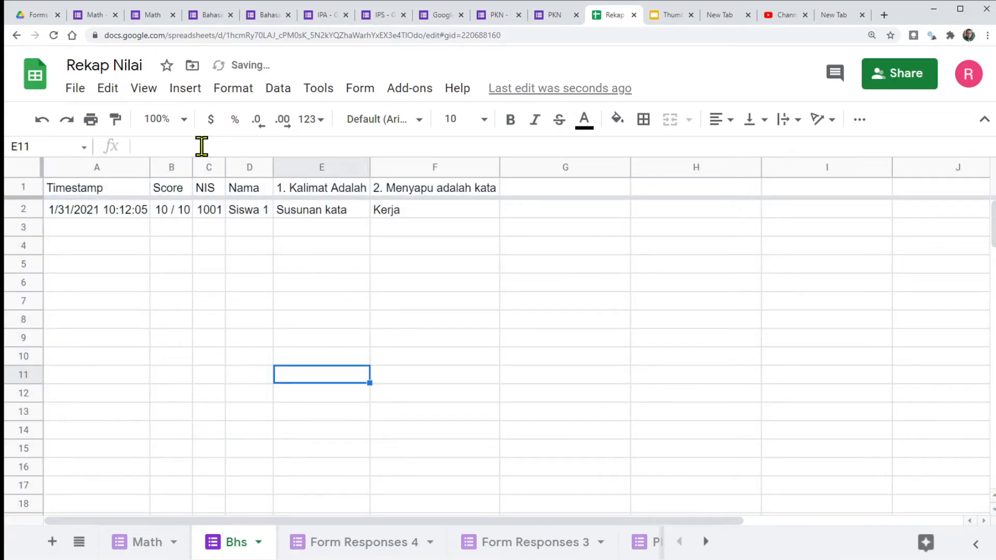
Preview the IPA form as a respondent and fill in the third sample student's NIS and name
click(322, 14)
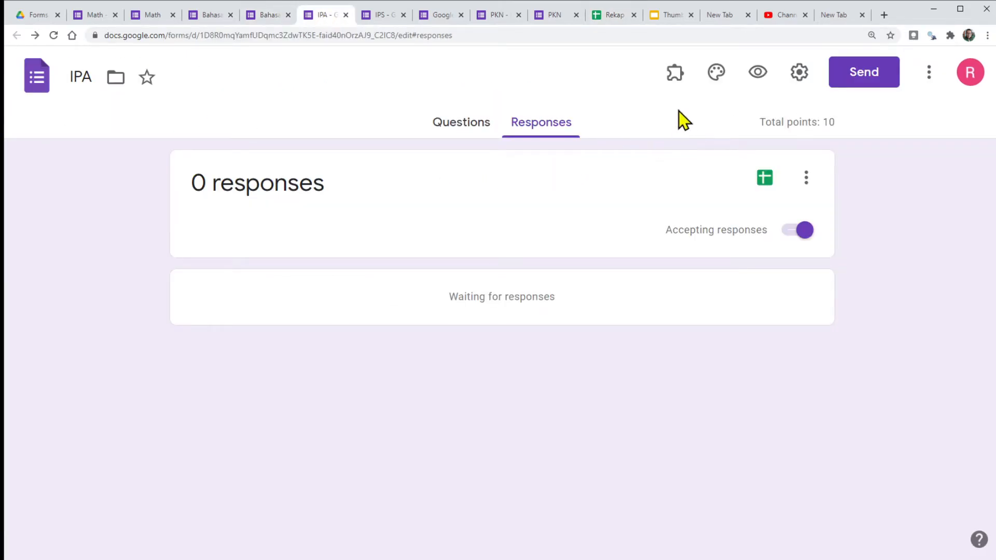
click(757, 72)
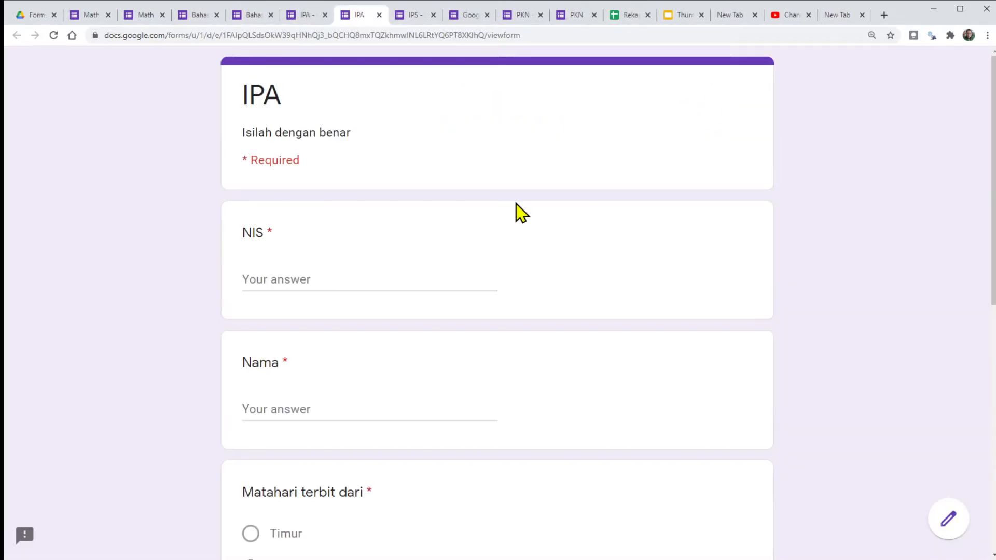
click(307, 275)
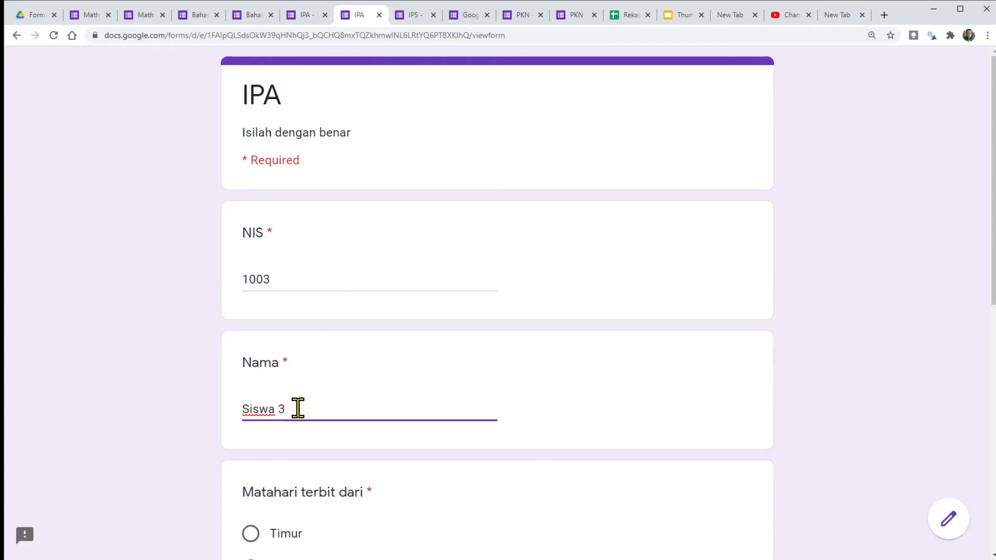
Answer both IPA questions, choosing Selatan for Matahari terbit dari, submit the response and return to the Rekap Nilai spreadsheet
scroll(297, 408, down, 4)
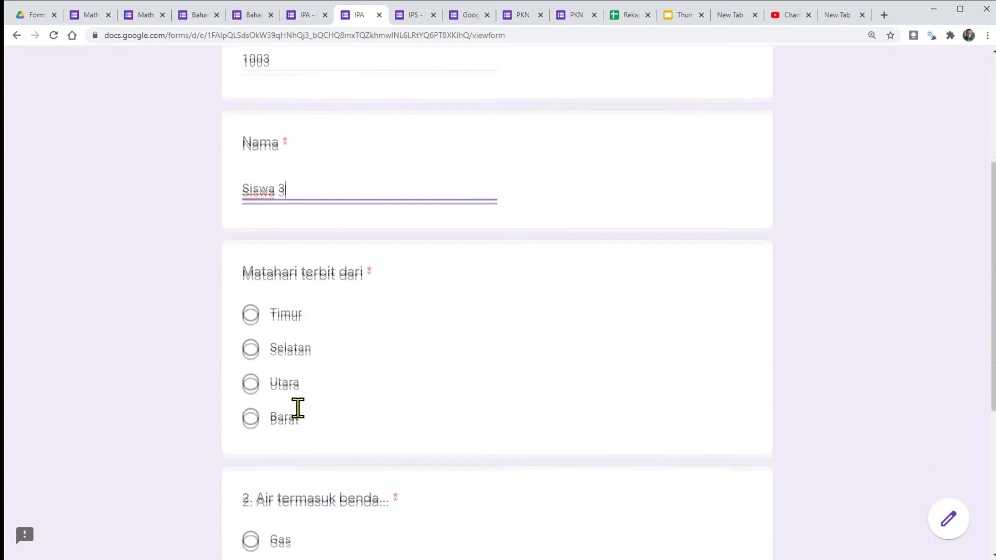
click(250, 338)
scroll(307, 451, down, 5)
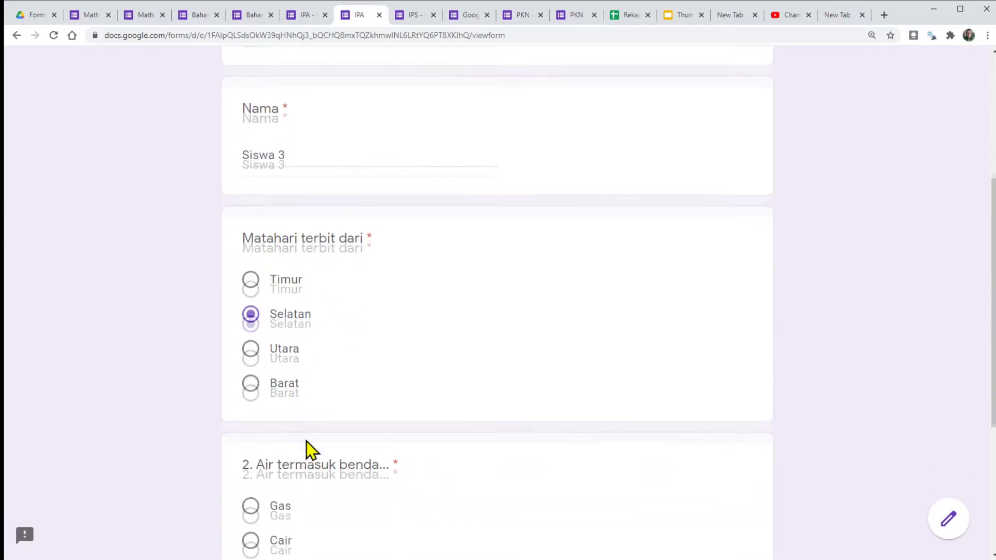
click(250, 288)
click(282, 428)
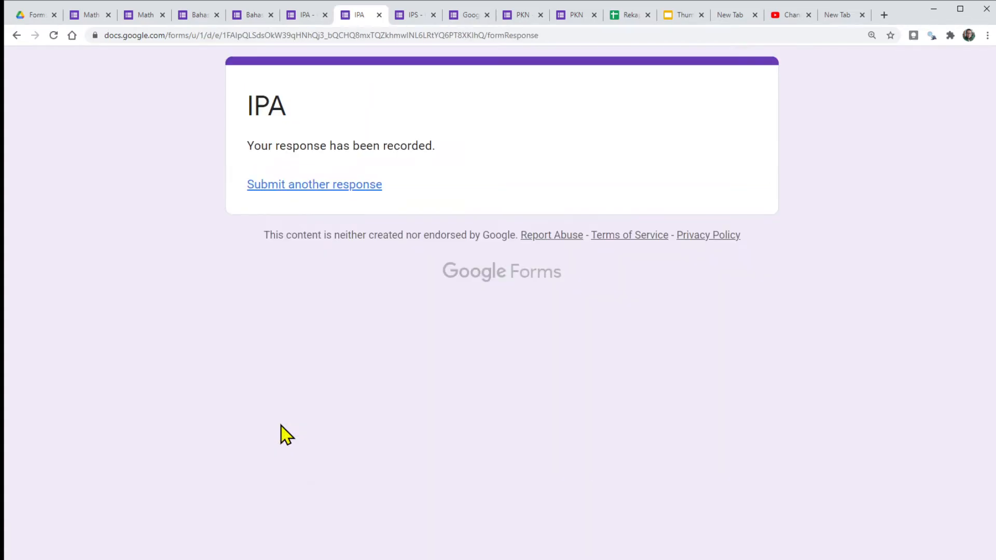
click(626, 14)
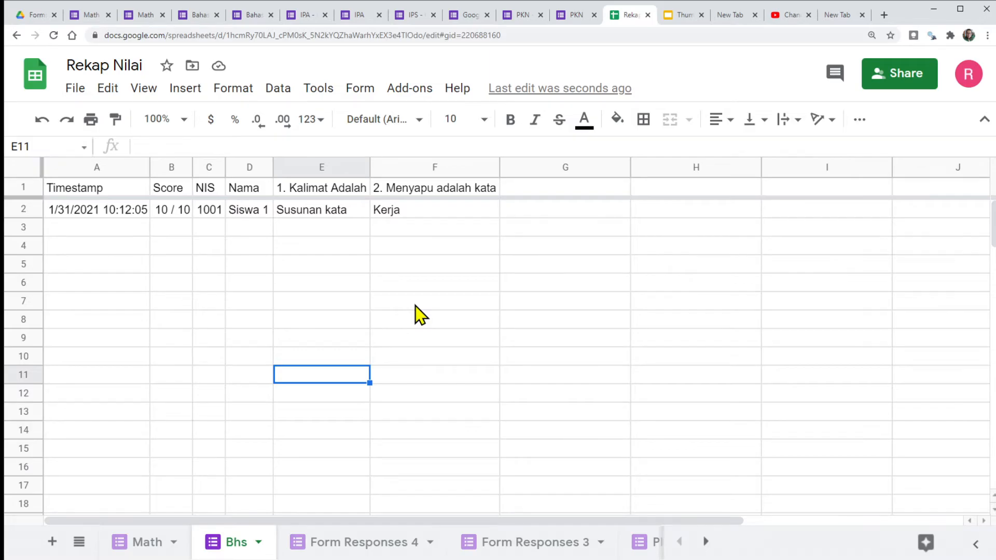
Rename the Form Responses 4 sheet as IPA
click(366, 542)
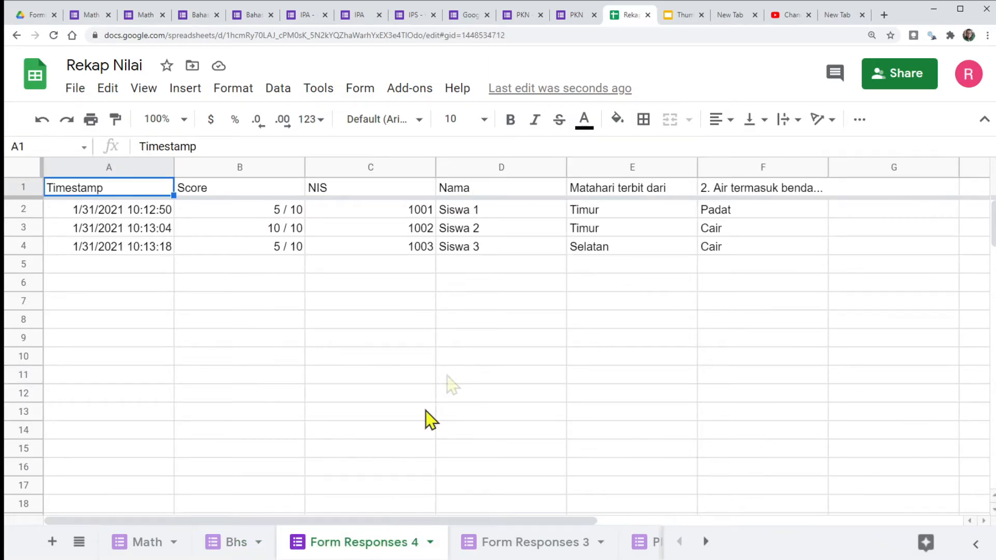
click(431, 541)
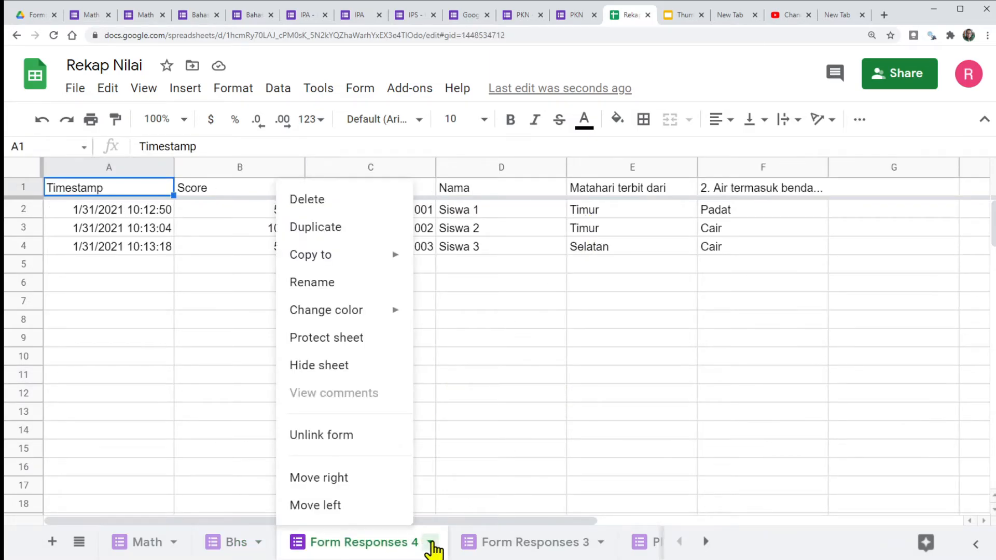
click(345, 282)
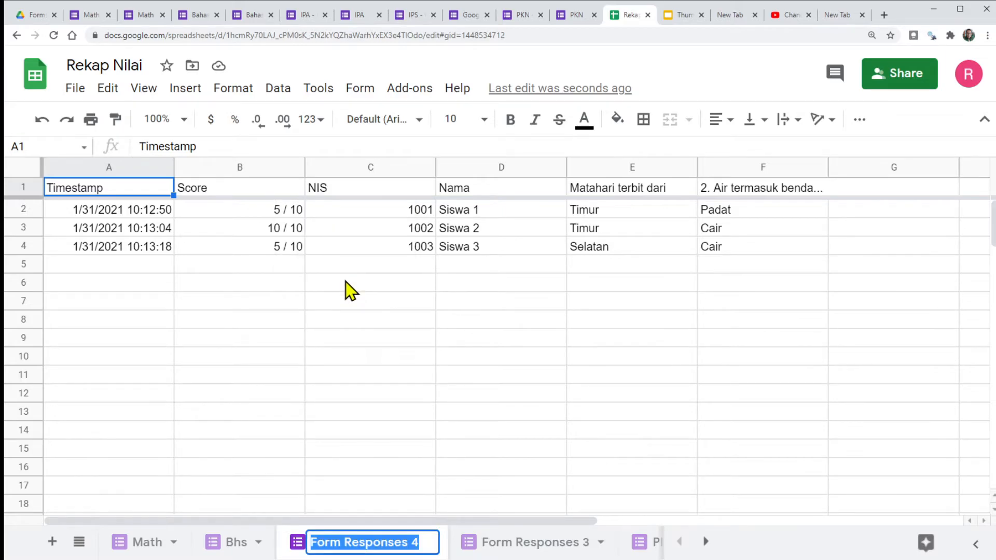
text(IPA)
click(381, 328)
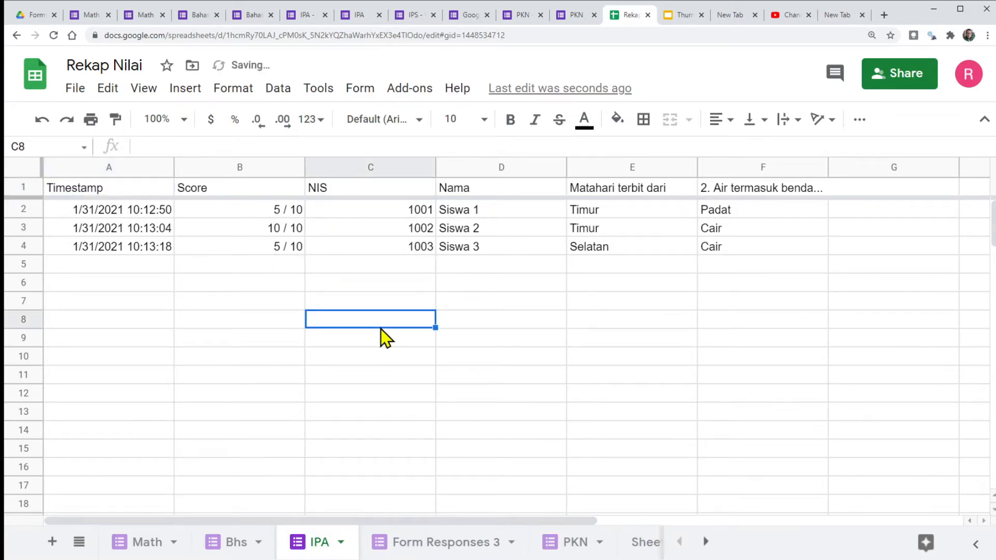
Preview the IPS form as a respondent and fill in the first sample student's NIS and name
click(411, 16)
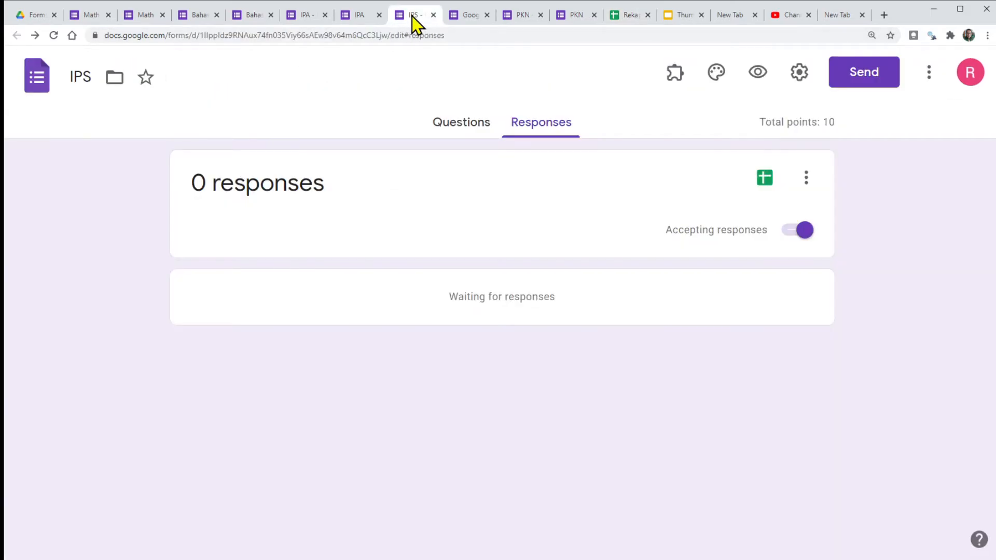
click(756, 77)
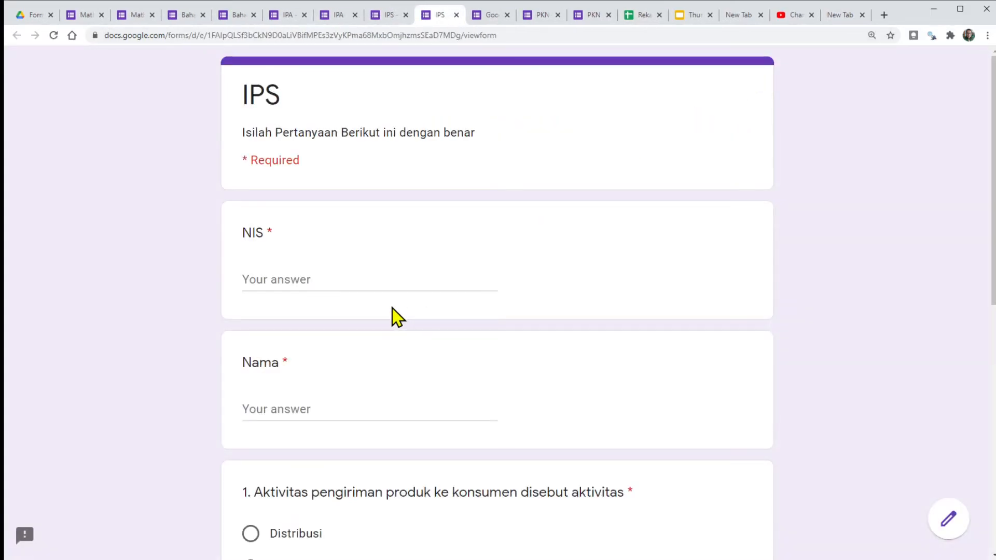
click(295, 276)
click(318, 403)
text(Siswa 1)
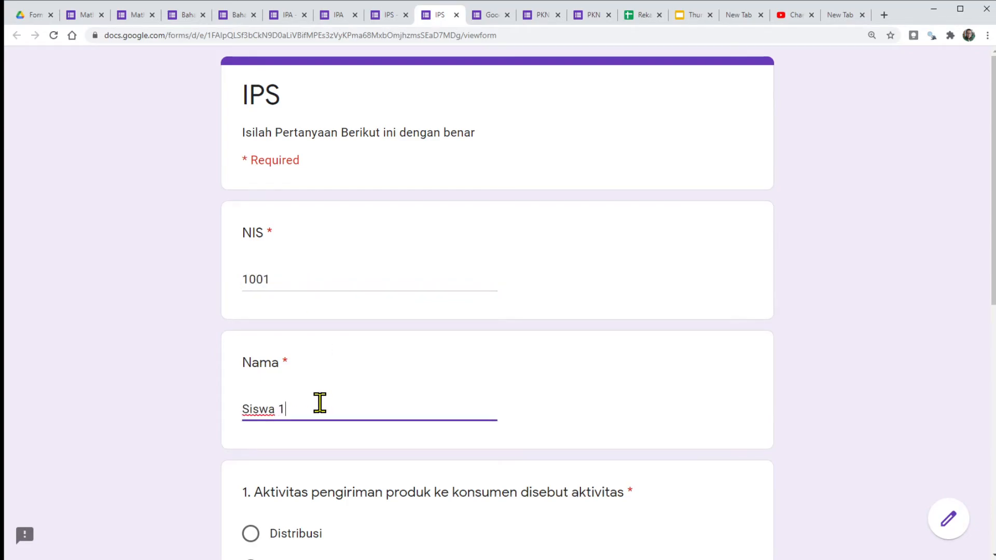
Answer the IPS questions with Distribusi for question 1 and Amerika dan Eropa for question 2, and submit the response
scroll(319, 403, down, 5)
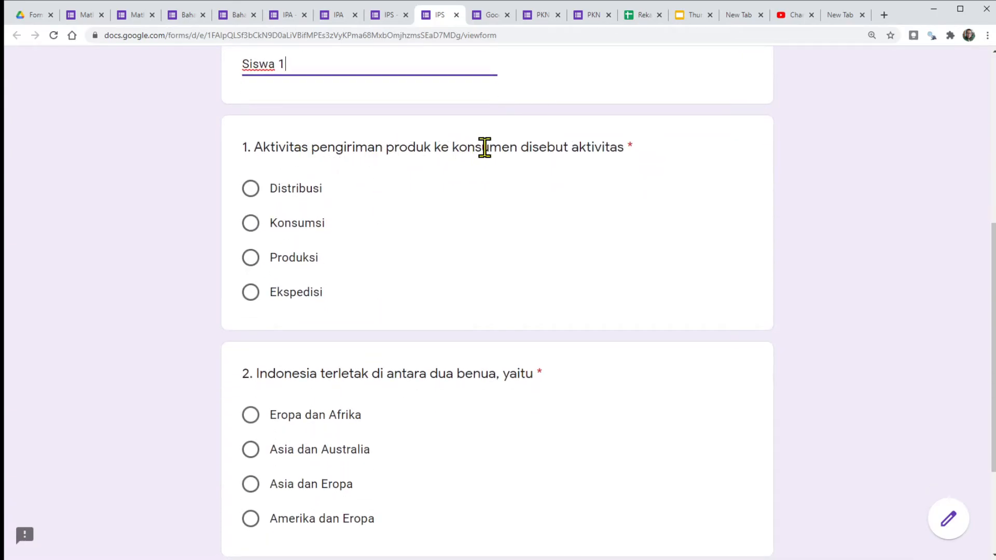
click(252, 189)
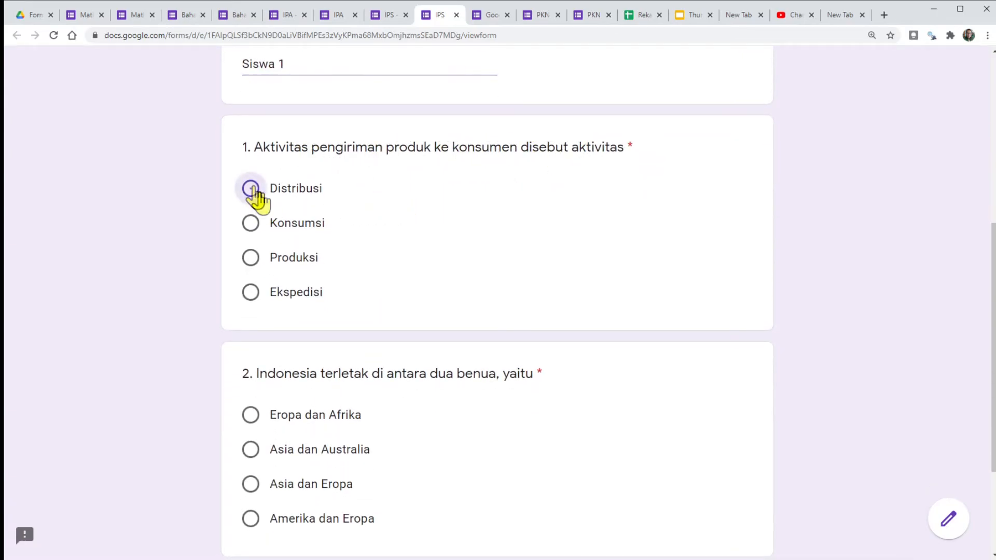
scroll(340, 276, down, 3)
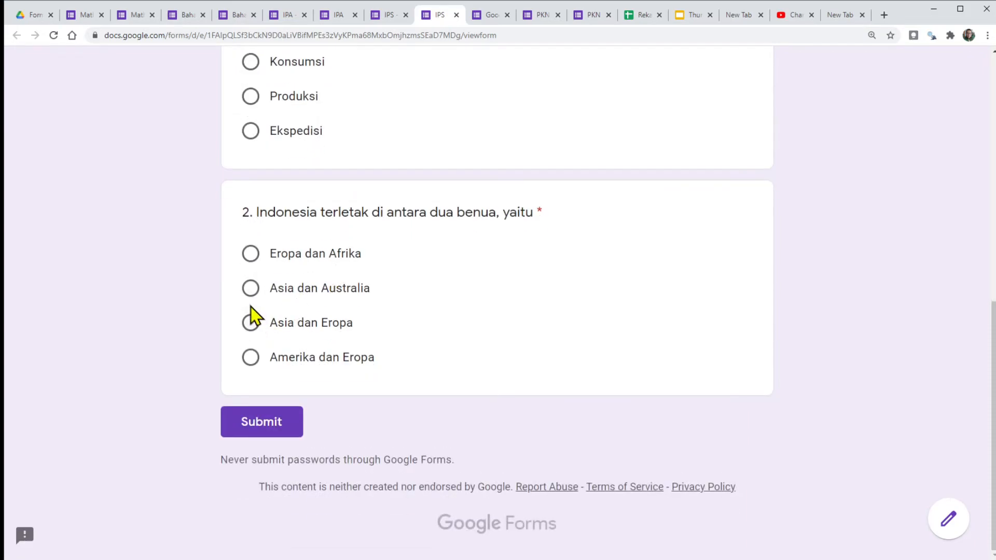
click(251, 357)
click(261, 421)
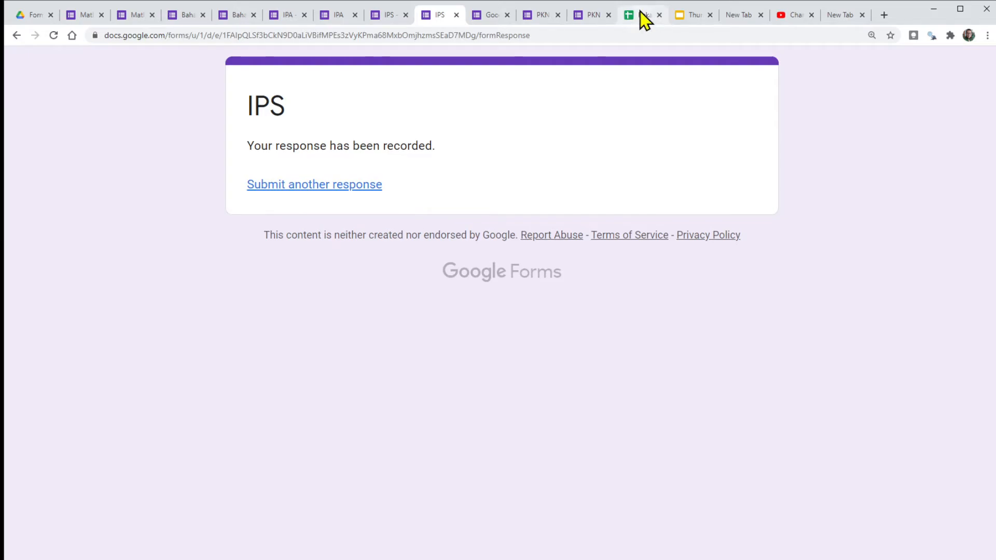
Return to the Rekap Nilai spreadsheet and rename the Form Responses 3 sheet as IPS
click(640, 16)
click(468, 544)
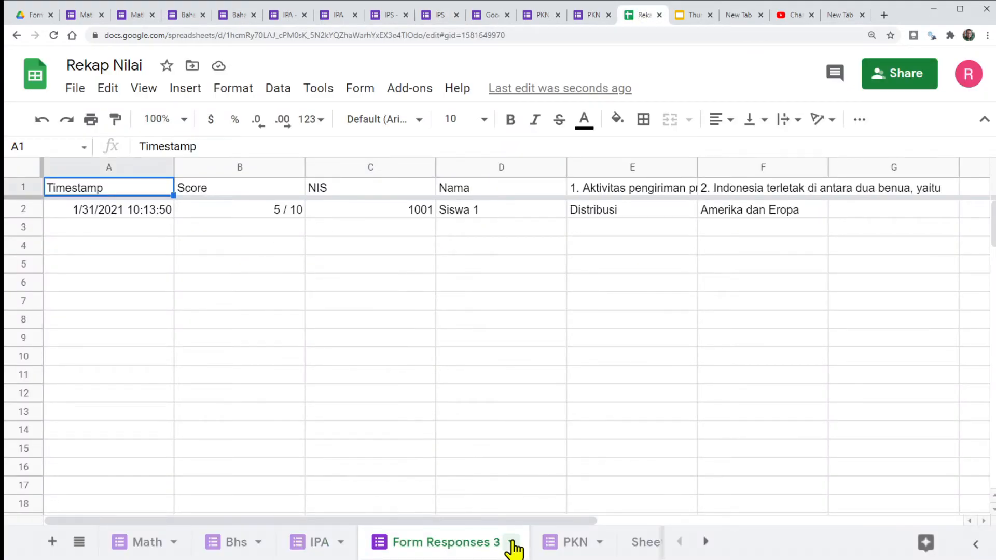
click(513, 546)
click(415, 289)
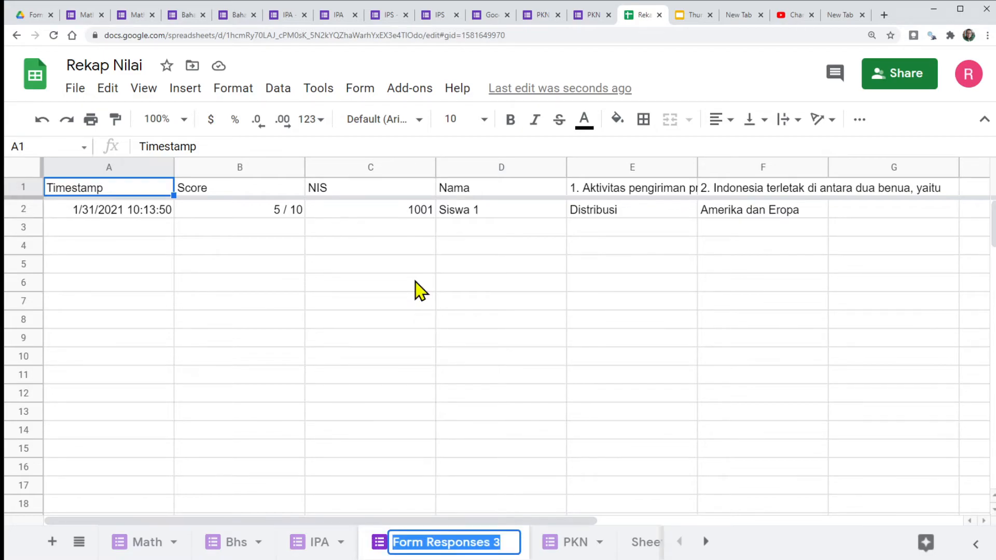
text(P)
key(BackSpace)
text(IPS)
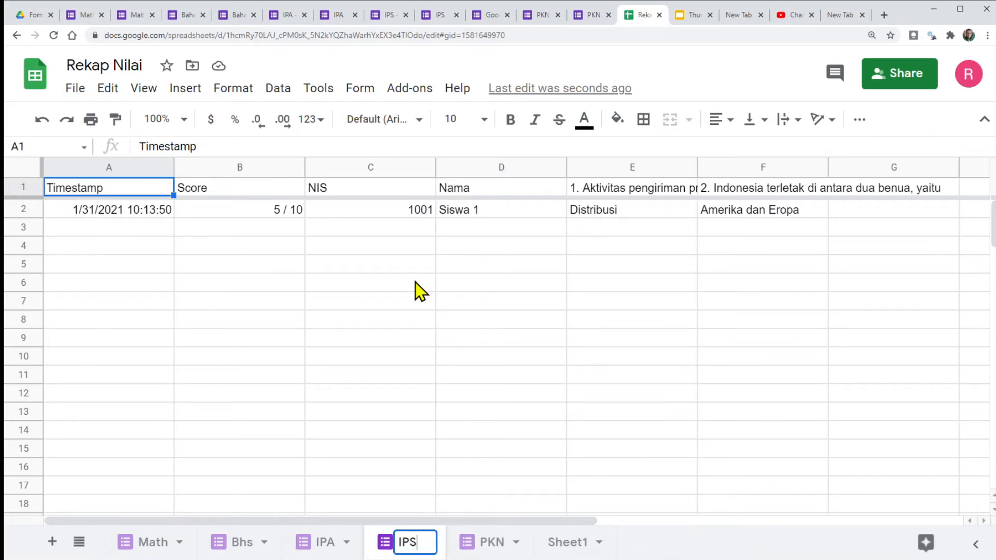
click(433, 320)
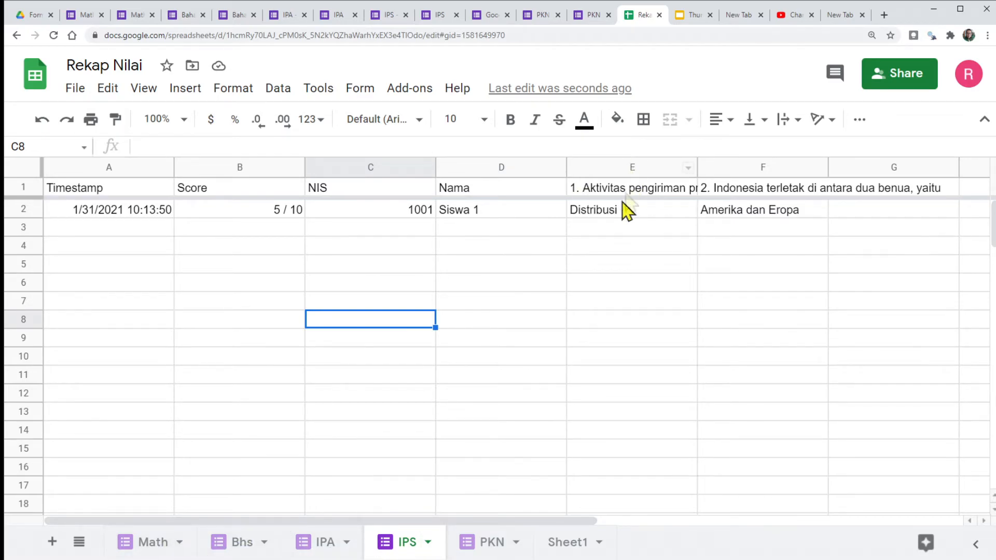
Compare the question headers in the IPS and PKN sheets with how the questions are written in the IPA form
click(612, 191)
click(731, 188)
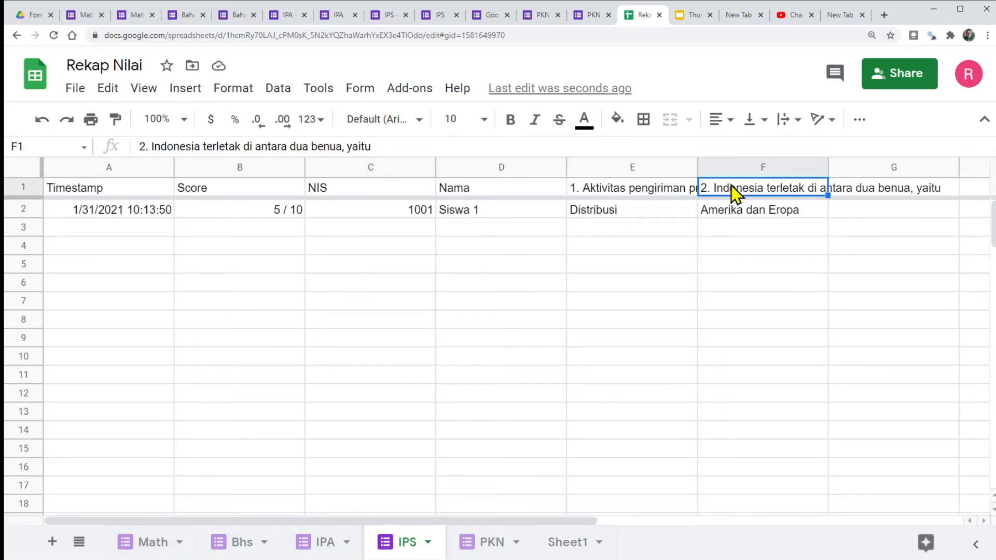
click(342, 16)
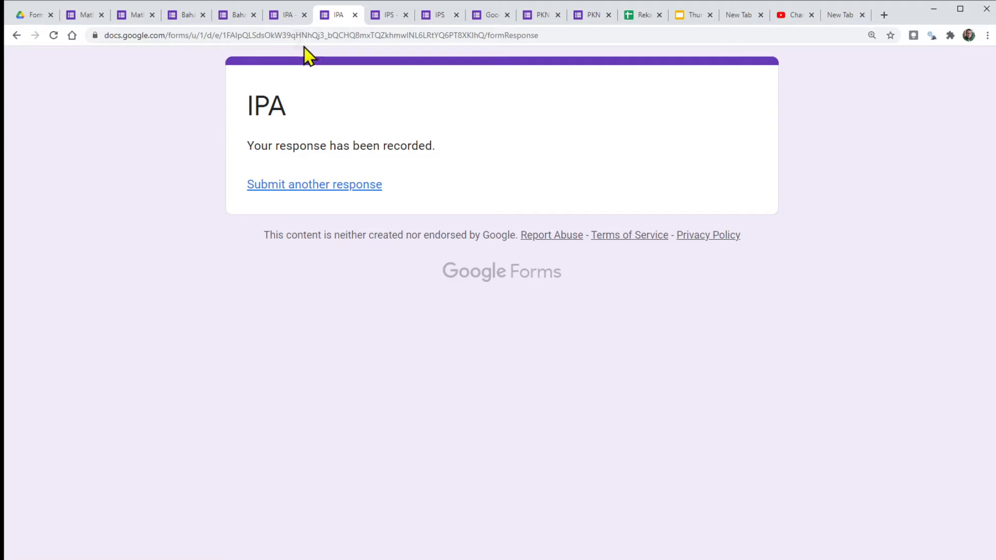
click(284, 15)
scroll(319, 337, down, 1)
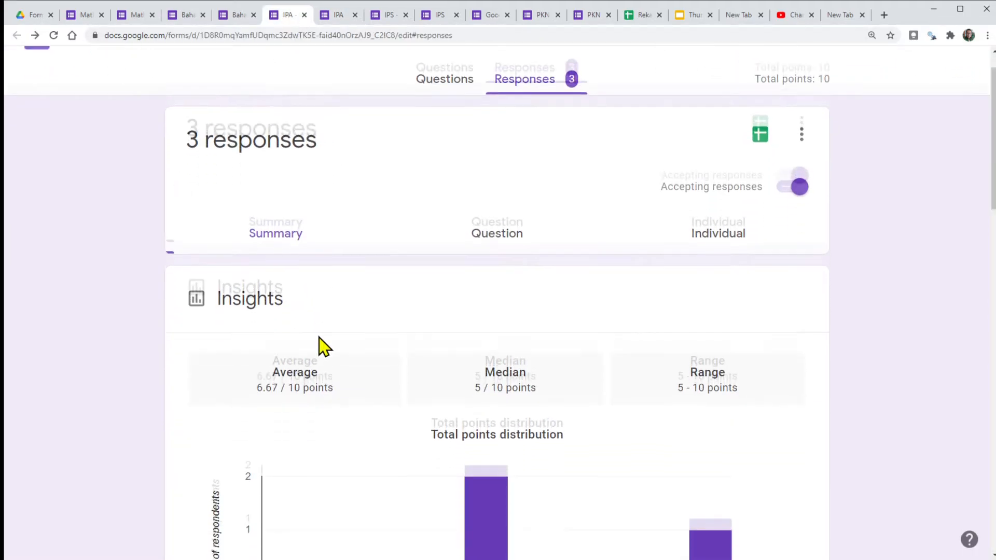
click(447, 124)
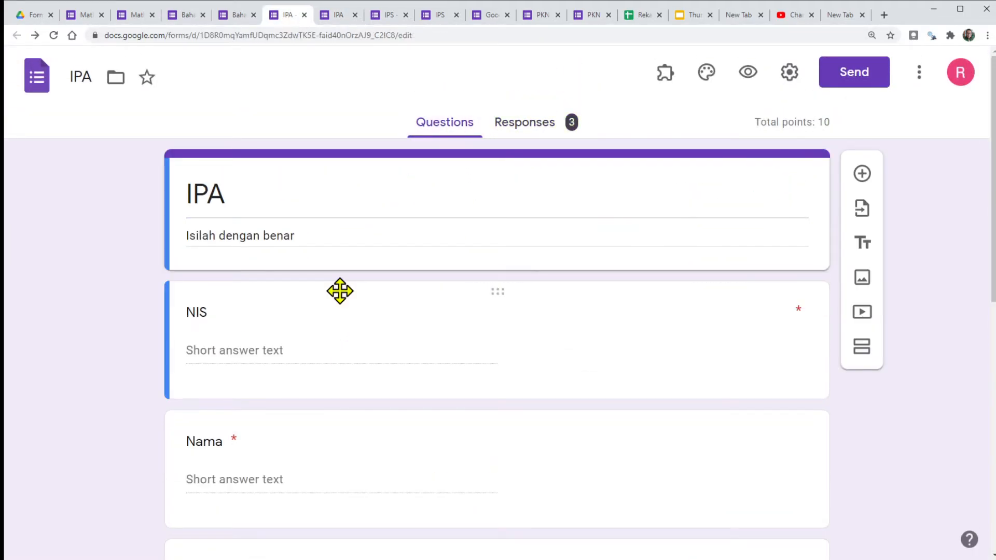
scroll(340, 291, down, 8)
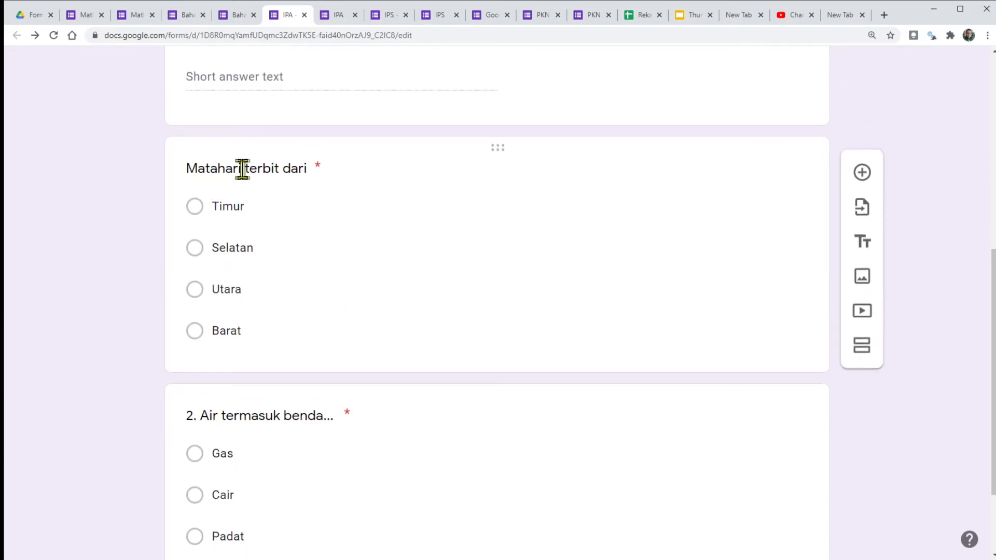
click(636, 14)
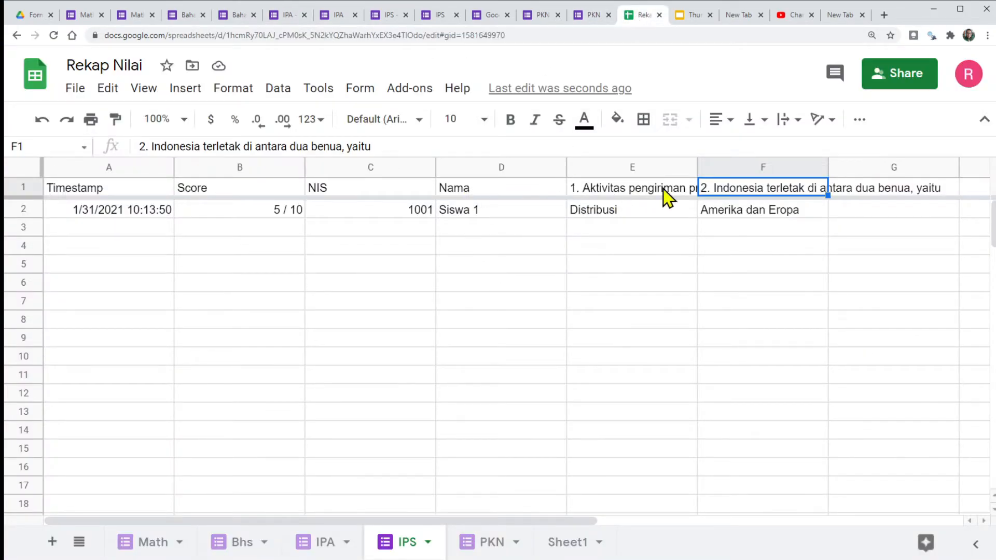
click(490, 543)
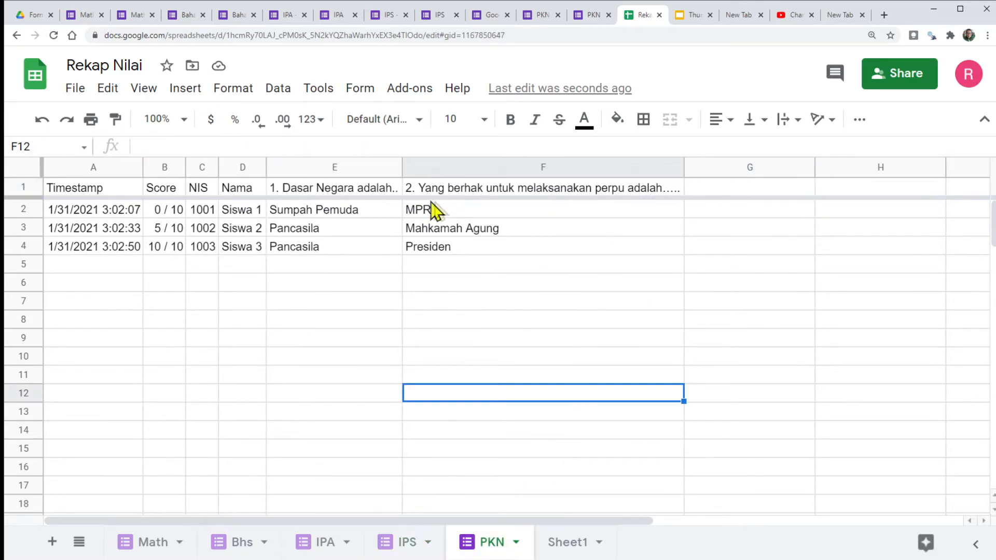
Fit all column widths of the IPA sheet to their contents
click(322, 543)
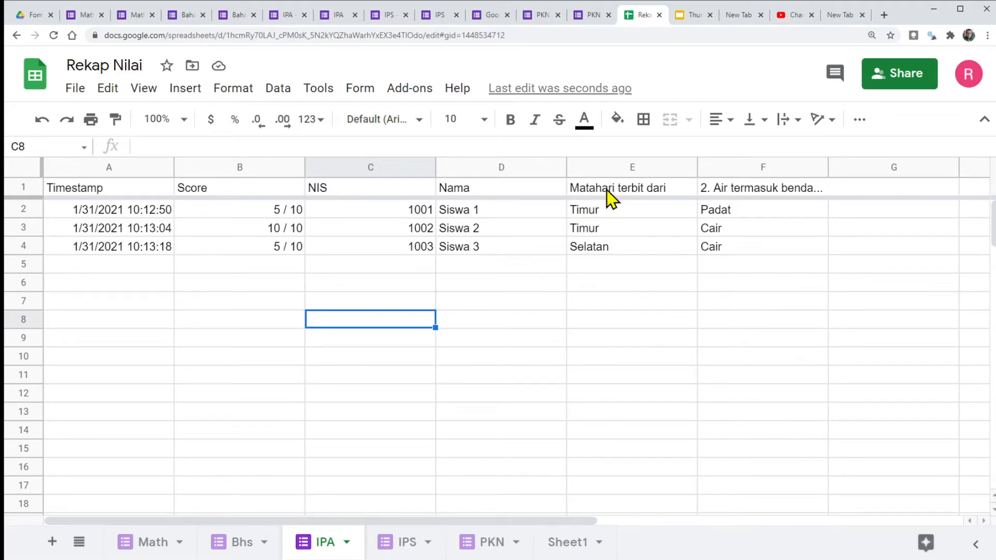
click(30, 166)
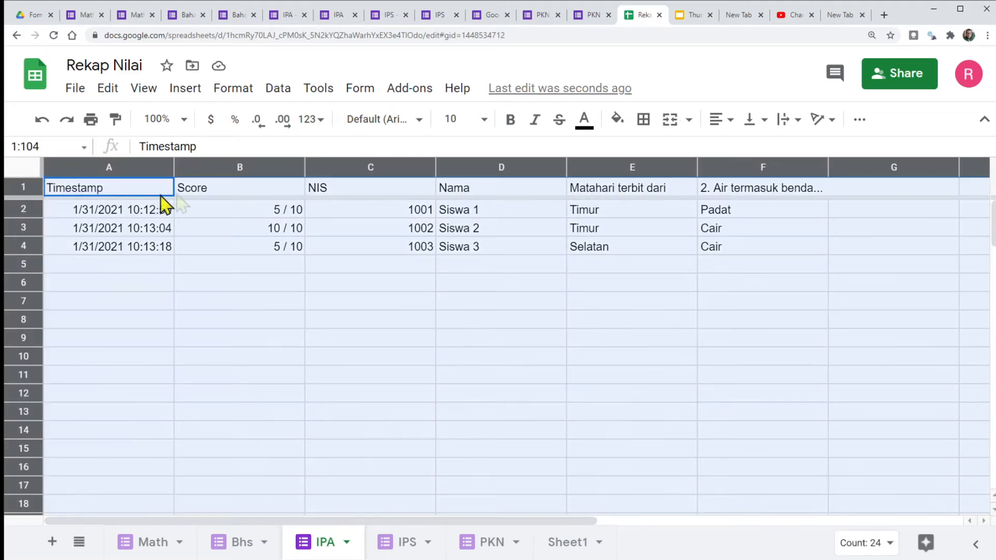
double_click(303, 166)
click(469, 356)
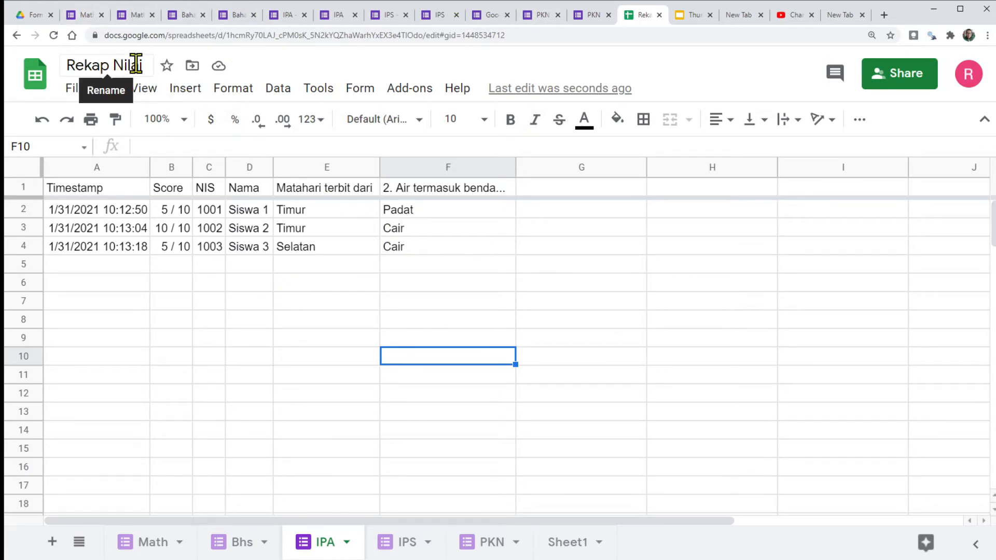
Check the subject sheets from Math to PKN and fit all column widths of the IPS sheet to their contents
click(150, 542)
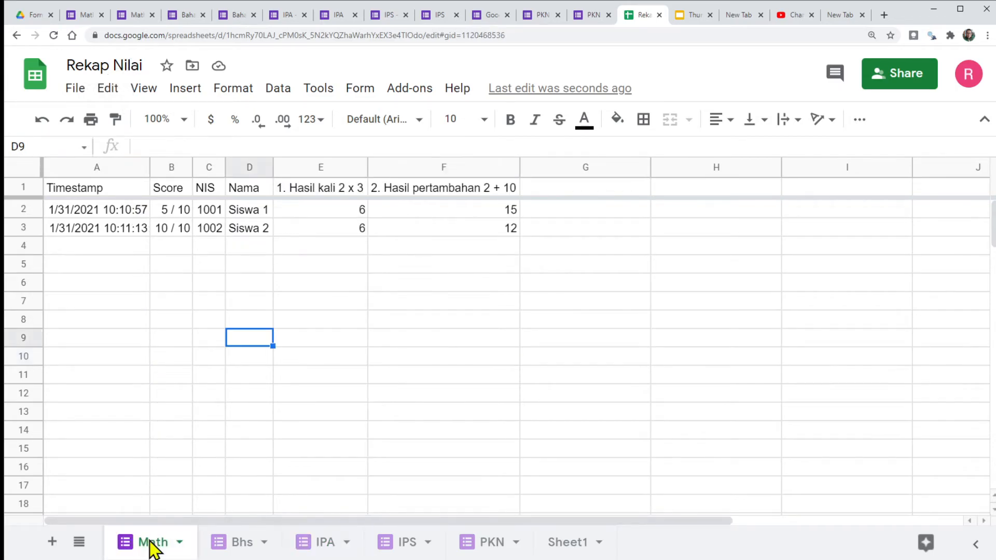
click(236, 551)
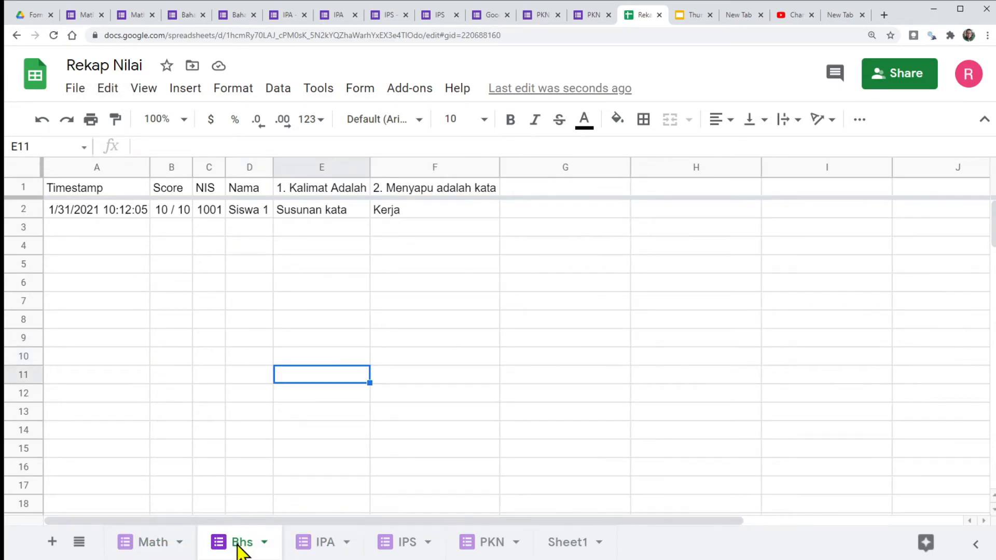
click(318, 550)
click(402, 544)
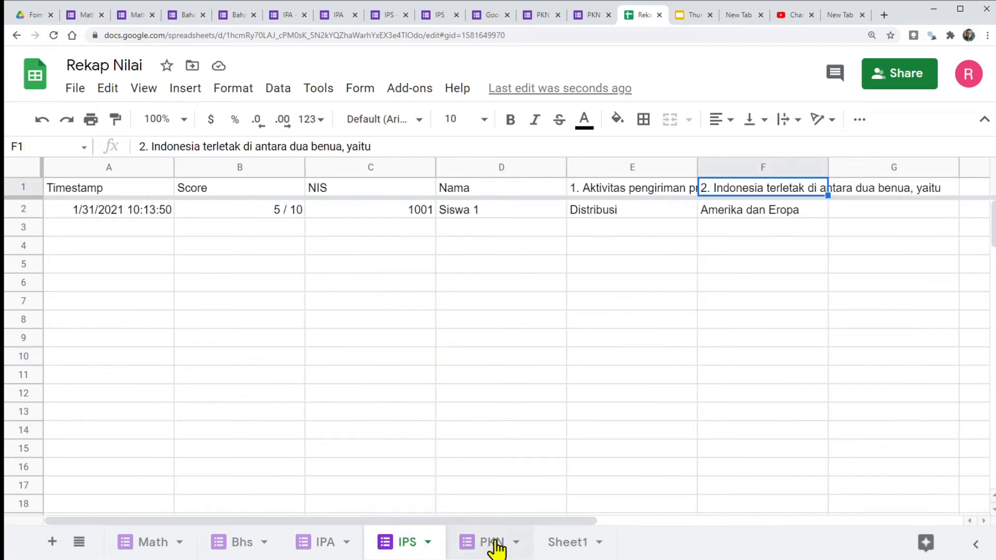
click(496, 547)
click(406, 545)
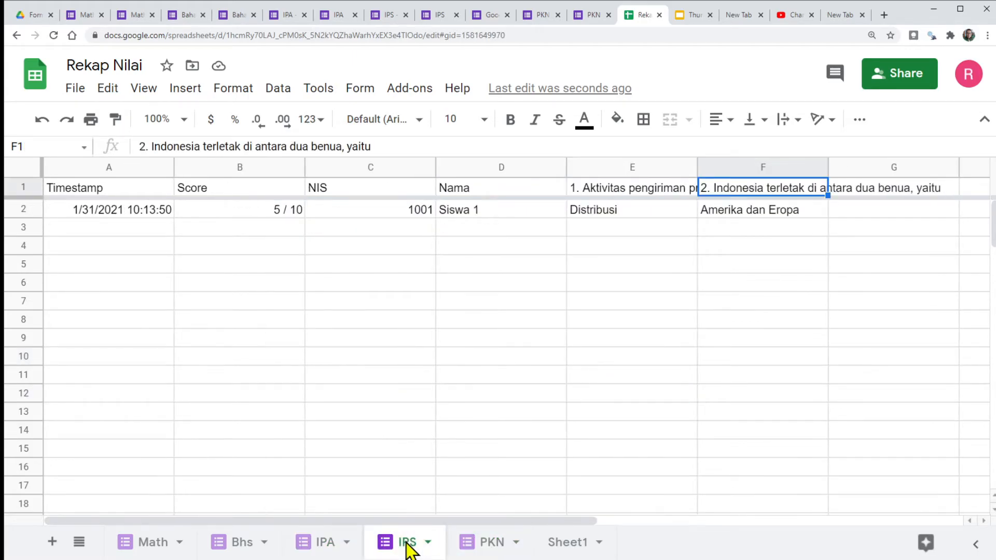
click(32, 170)
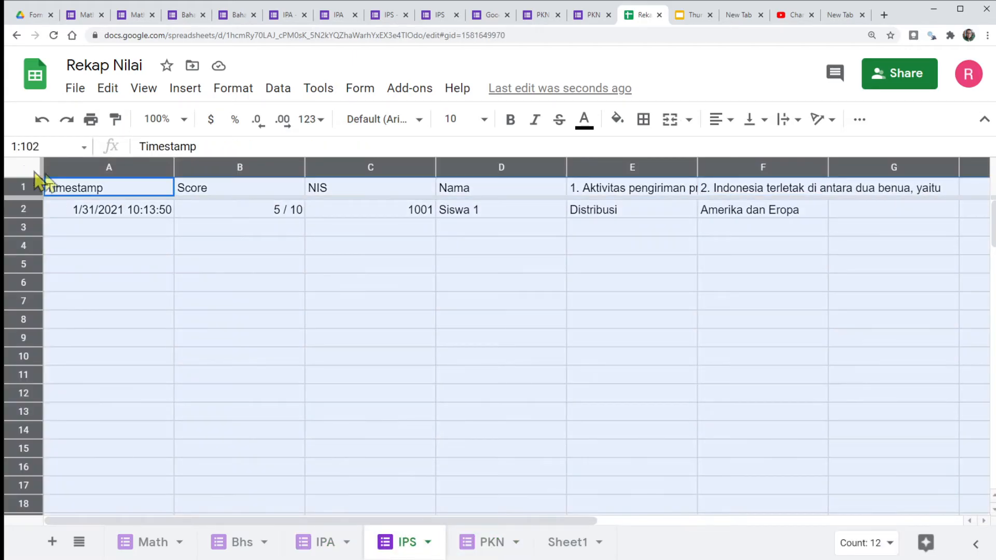
double_click(174, 167)
click(317, 302)
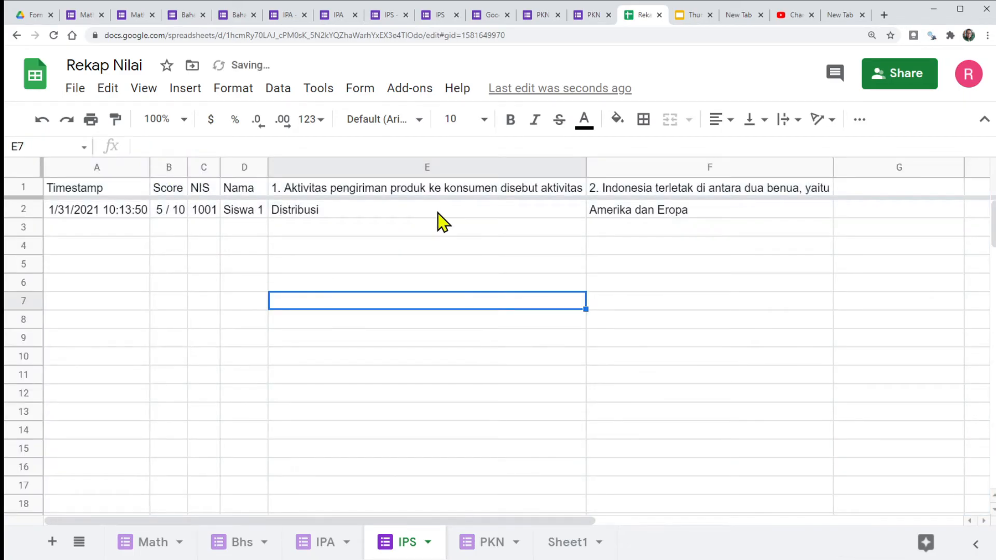
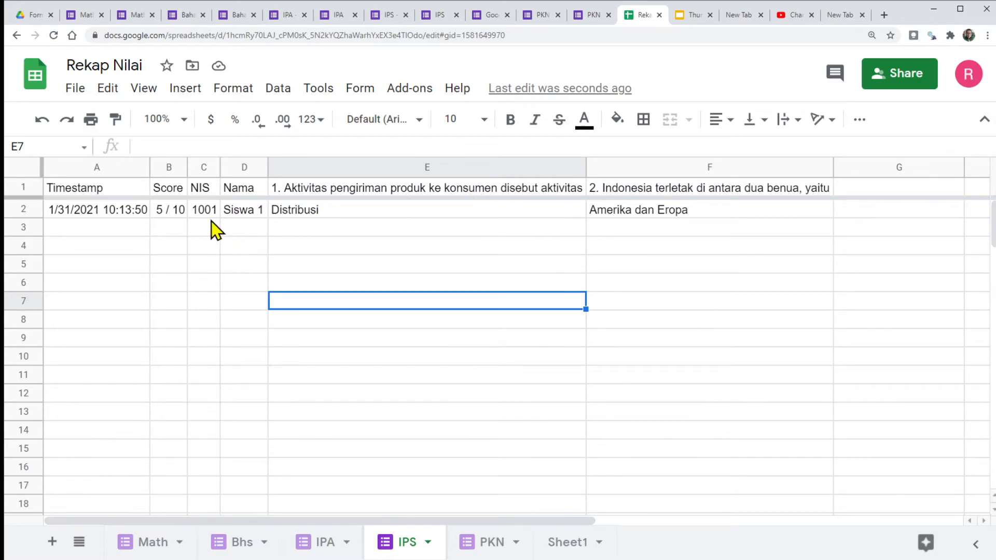
Review the student's name entry in the IPS sheet and the recorded responses in the Math, Bhs and IPA sheets
click(243, 212)
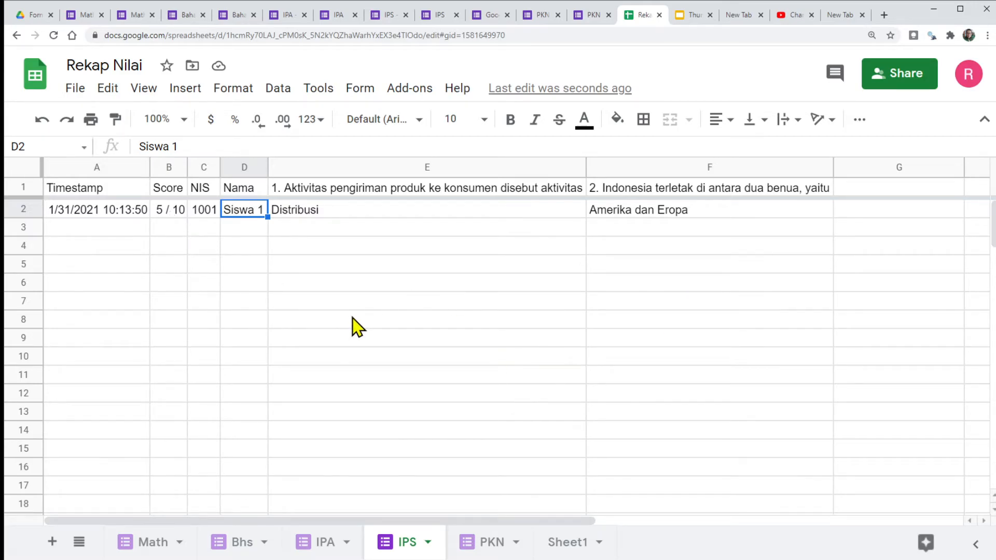
click(151, 545)
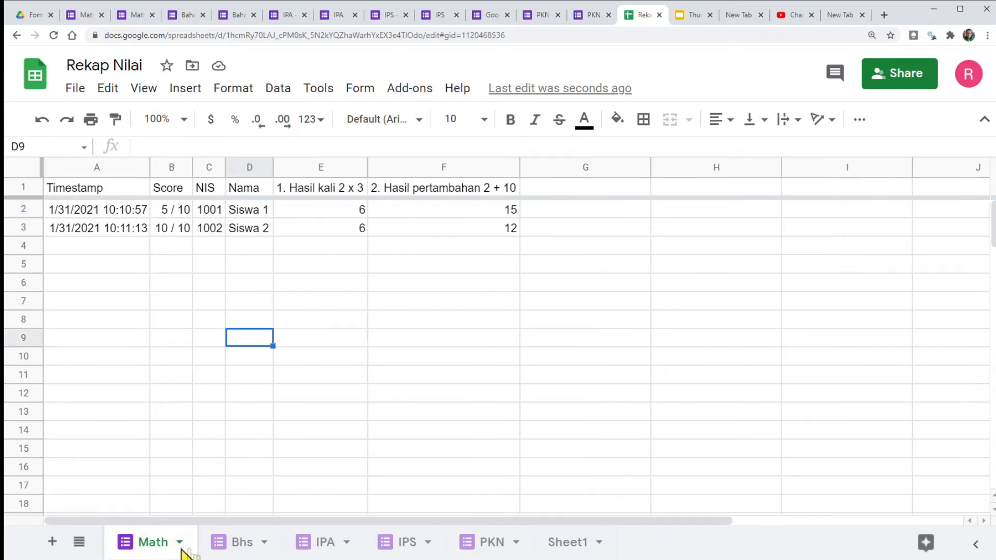
click(243, 544)
click(322, 544)
click(394, 543)
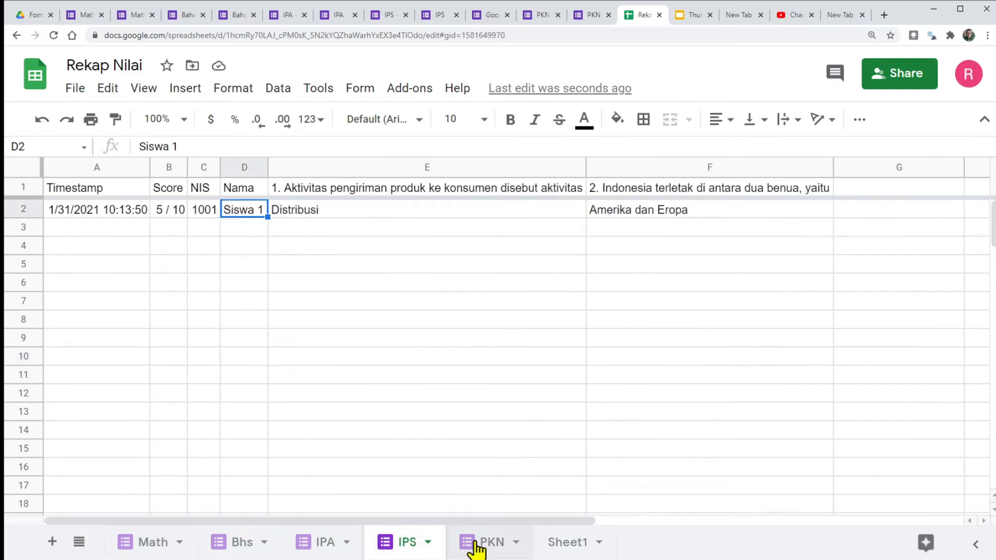
Rename Sheet1, the empty sheet after PKN, as Rekap
click(476, 544)
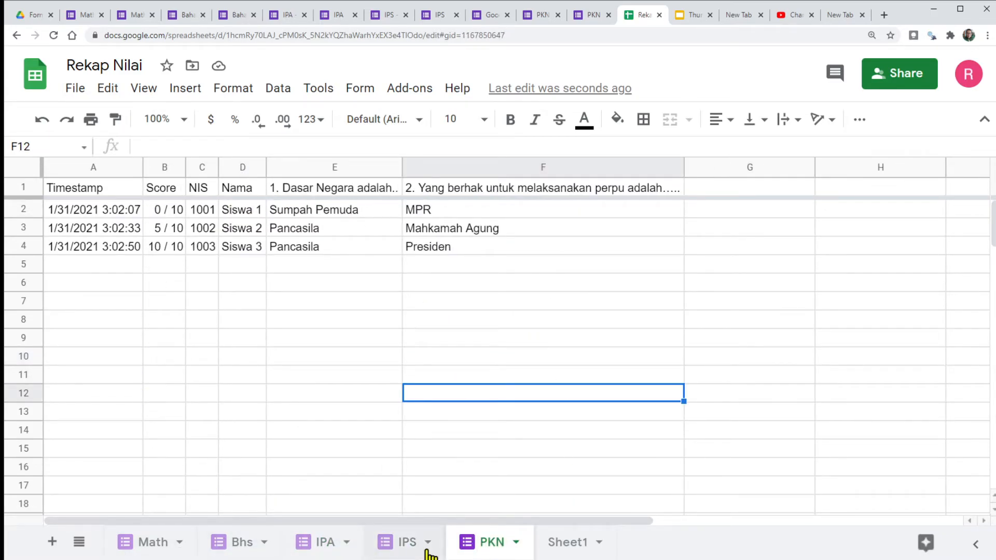
click(570, 546)
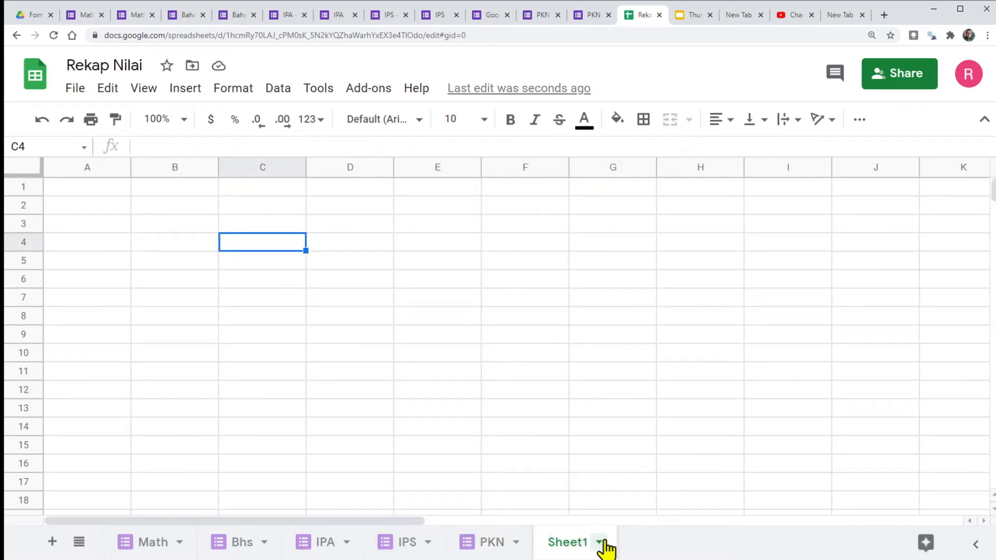
click(600, 545)
click(585, 326)
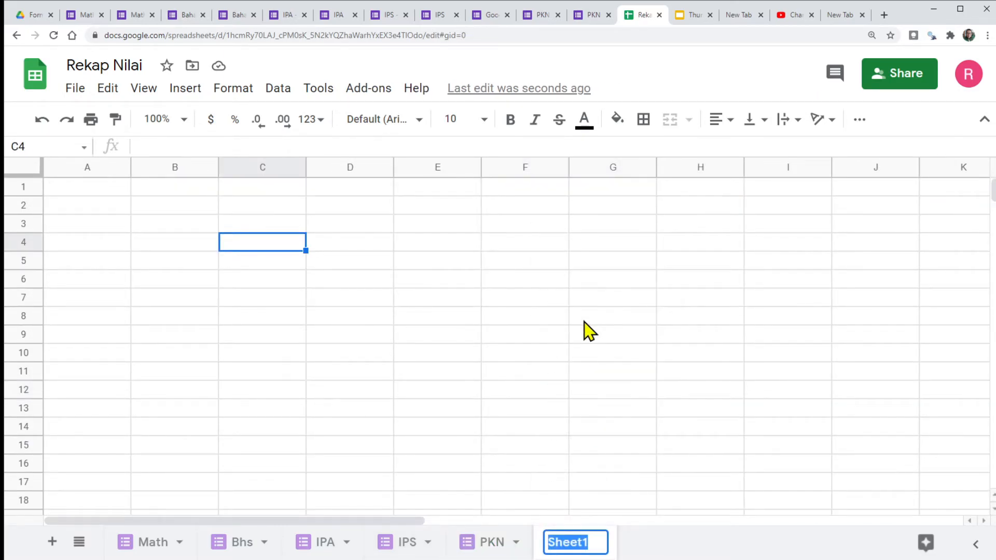
text(Rekap)
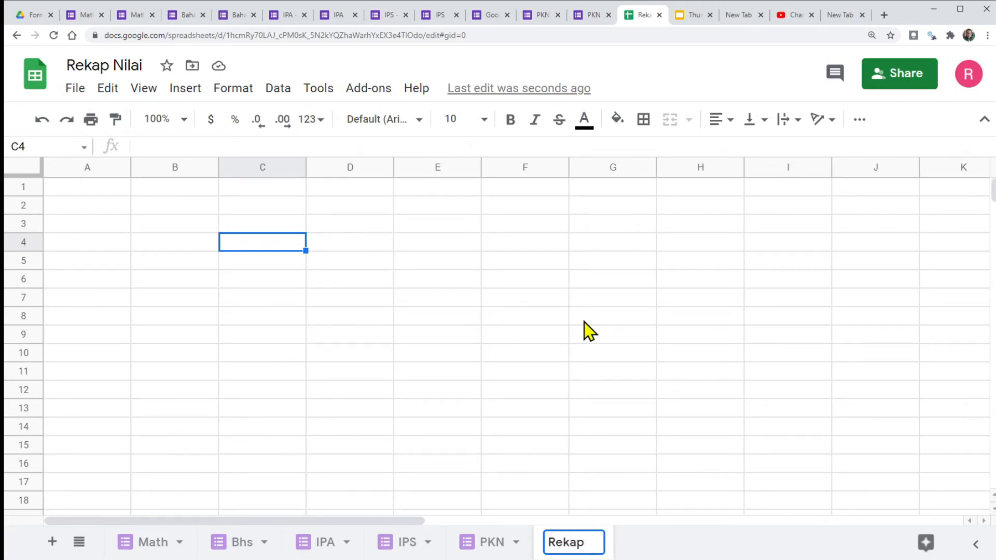
click(473, 356)
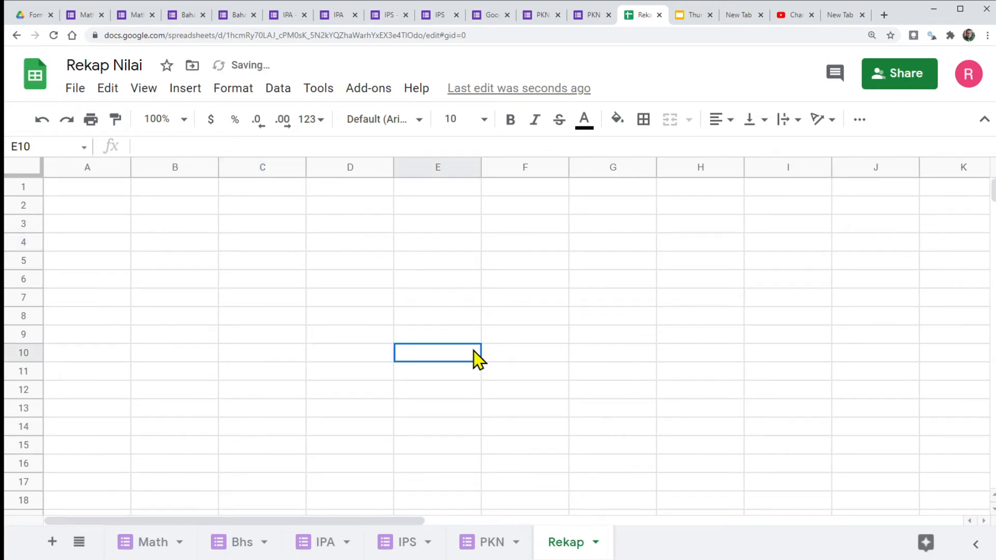
Enter the column headers NIS, Nama and Math in cells A2 to C2 of the Rekap sheet
click(82, 207)
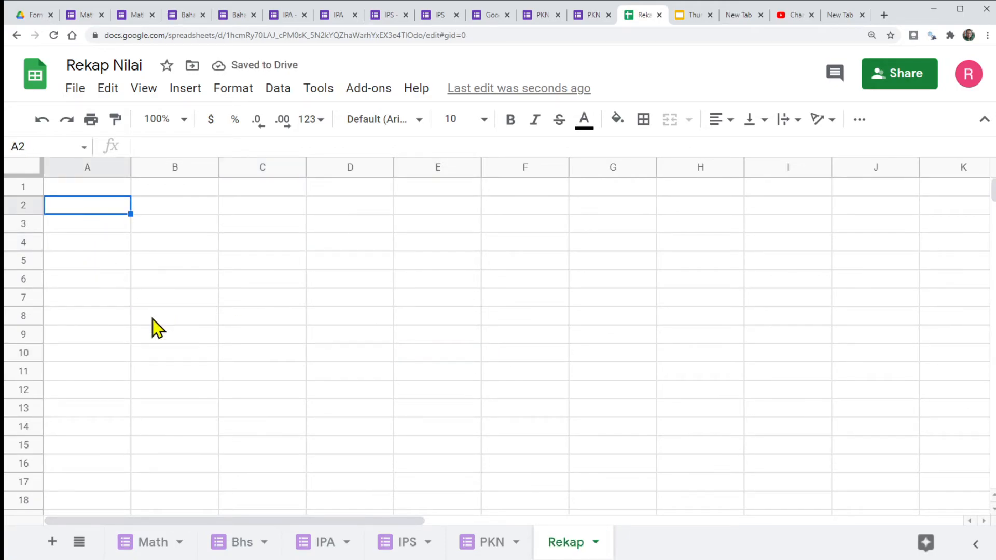
text(Nama)
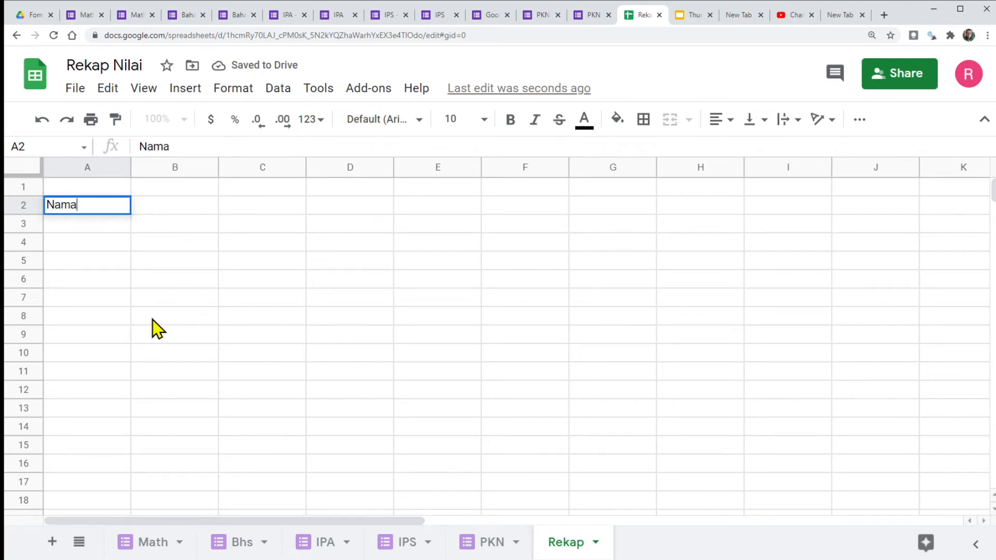
key(Return)
key(Up)
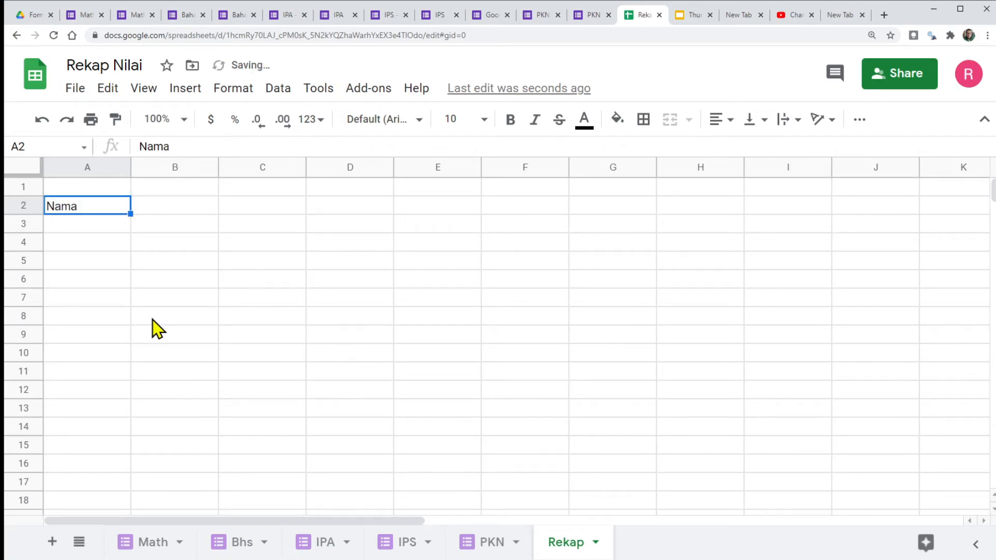
text(NIS)
key(Tab)
text(Nam)
key(Tab)
text(Nilai)
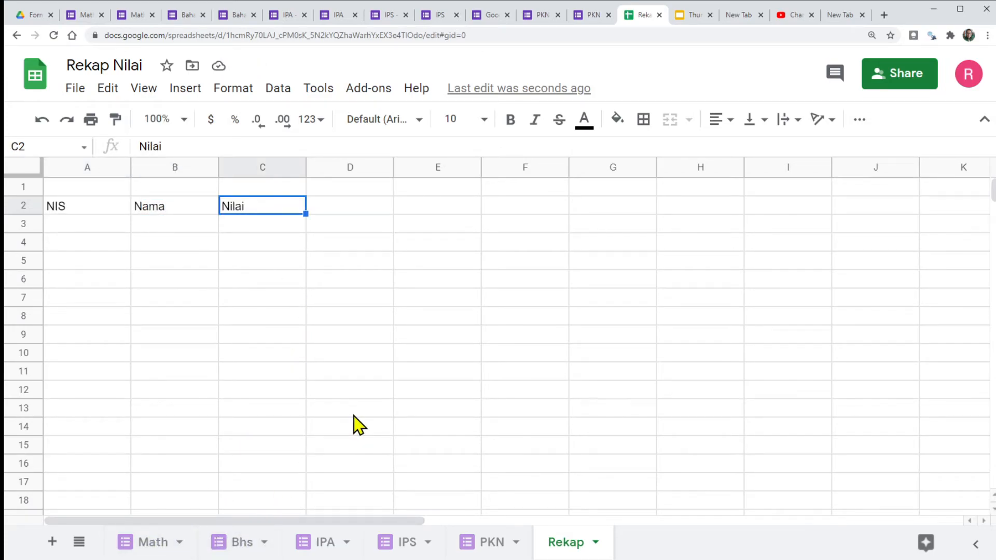
text(Math)
Add the subject headers Bhs, IPA, IPS and PKN in cells D2 to G2
click(356, 207)
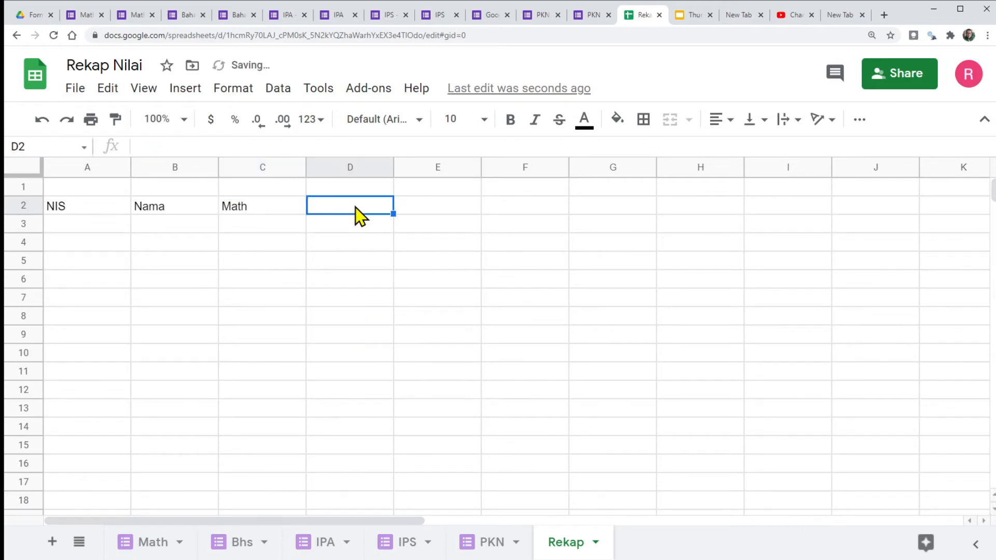
text(Bhs)
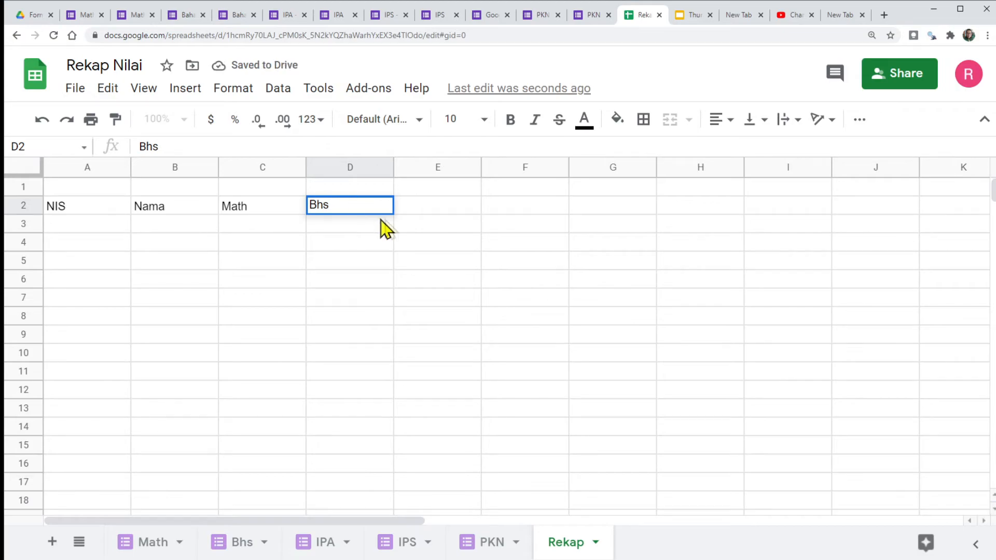
click(442, 203)
text(IPA)
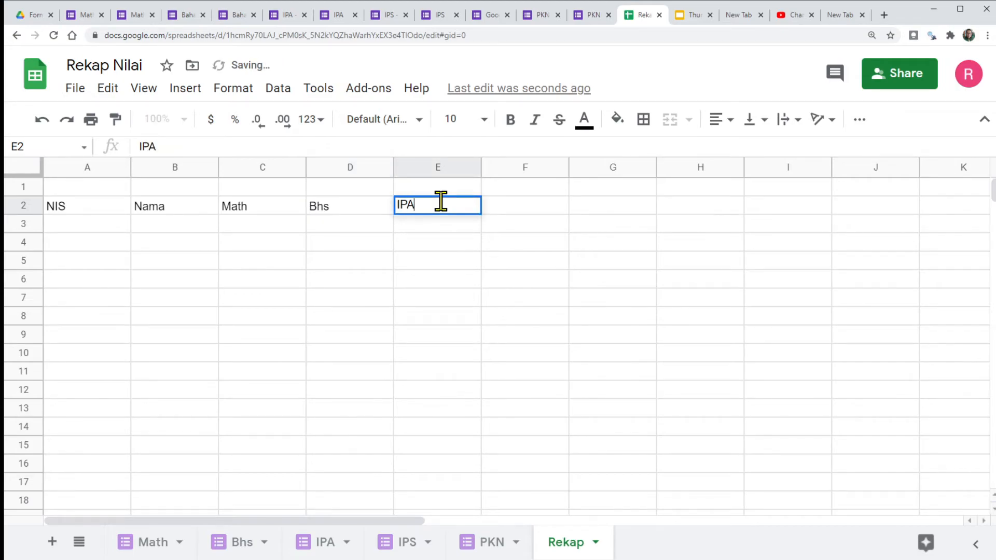
click(520, 211)
text(IPS)
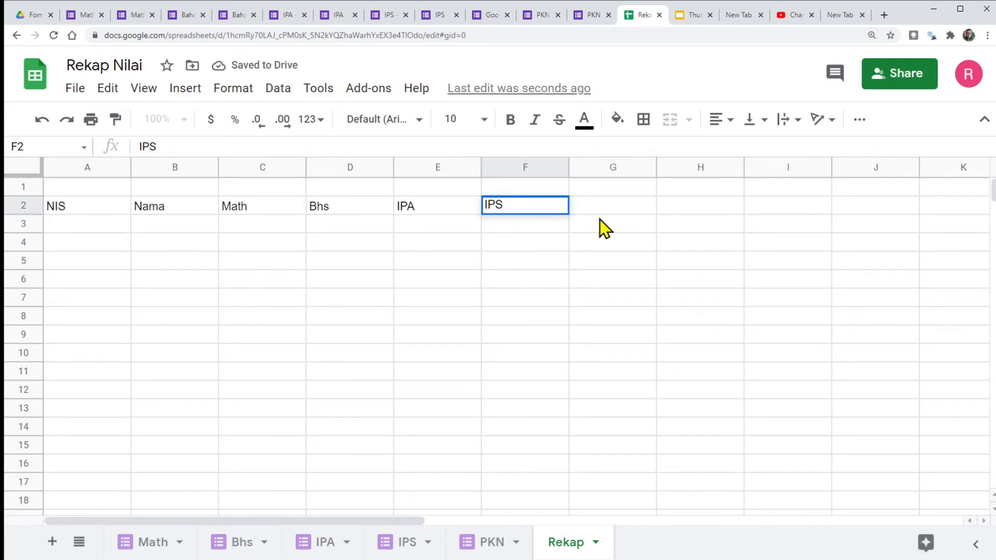
click(611, 211)
text(PKN)
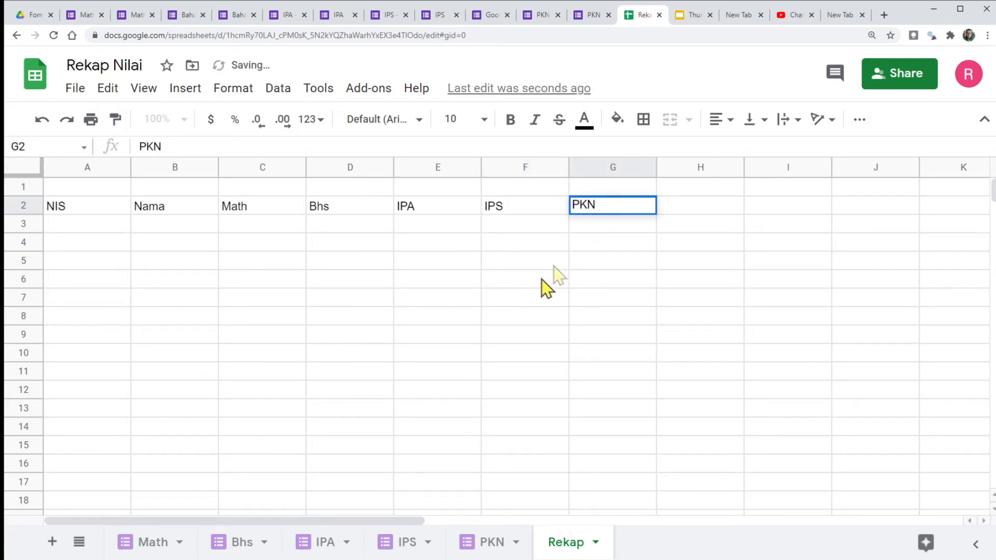
click(537, 298)
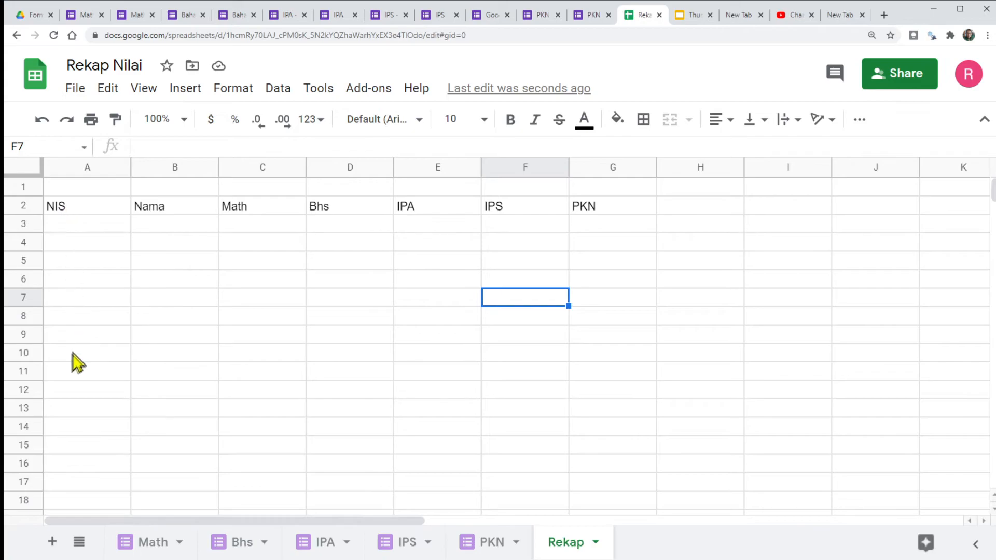
Narrow the NIS column of the Rekap sheet
click(104, 235)
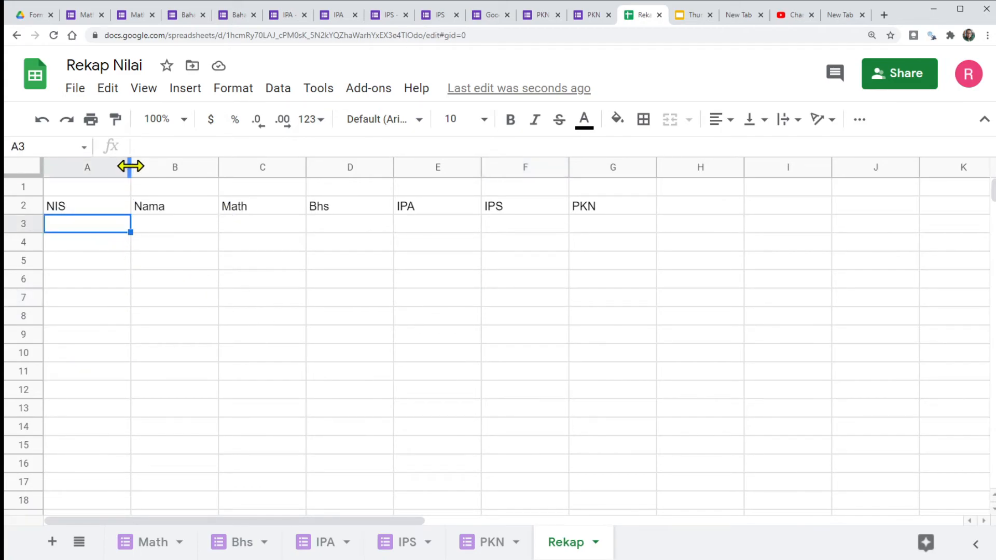
drag(130, 166, 111, 167)
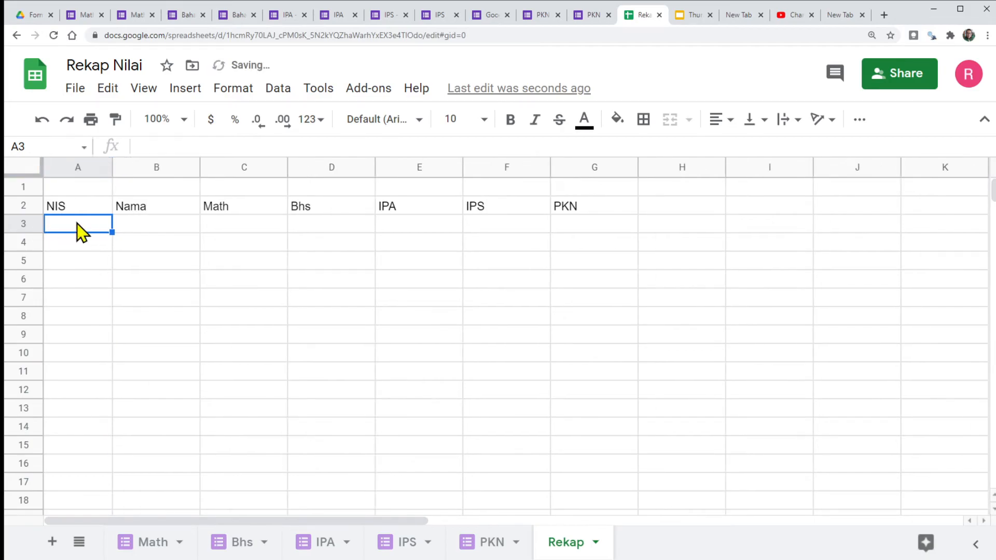
click(75, 209)
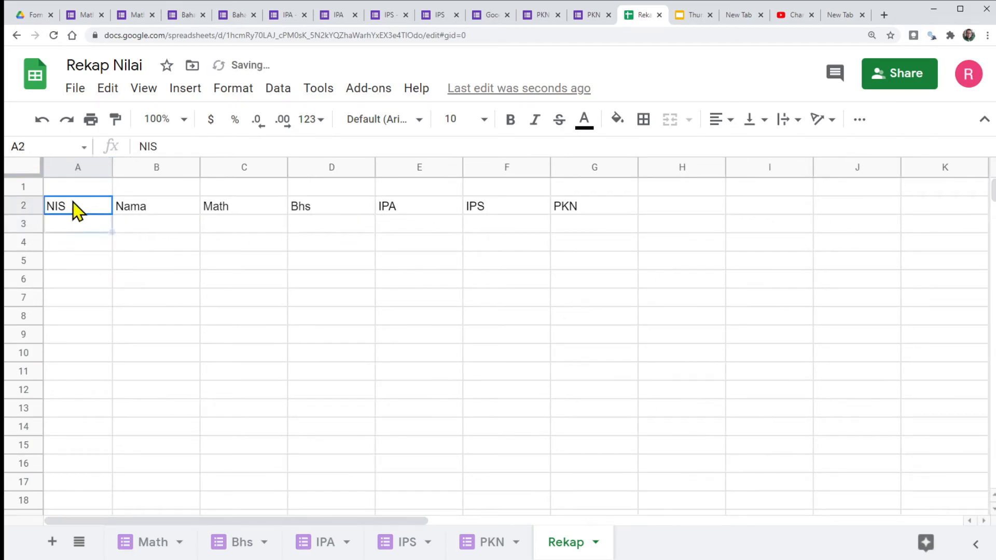
click(137, 210)
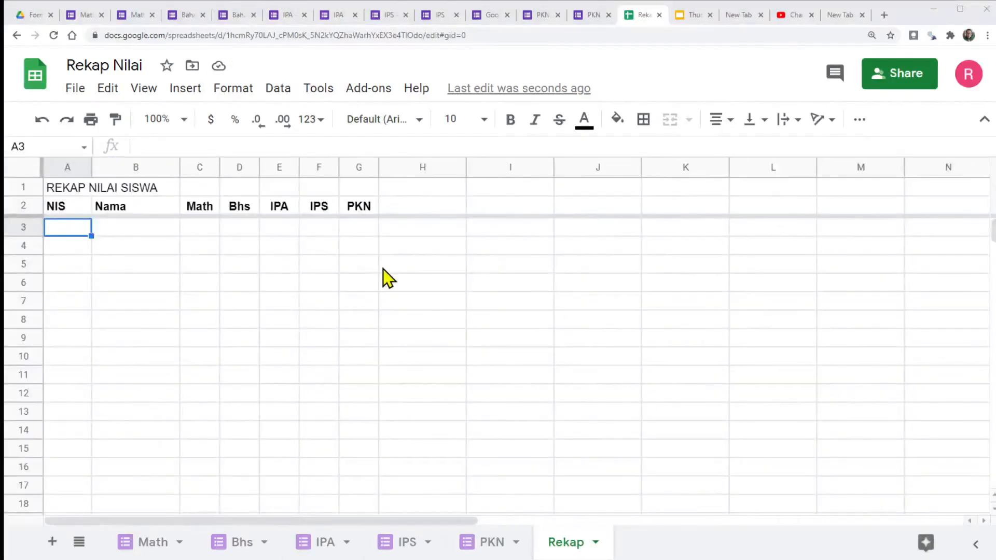
Enter the first student's ID number in A3 and fill it down to A10 as a series increasing by one
click(359, 246)
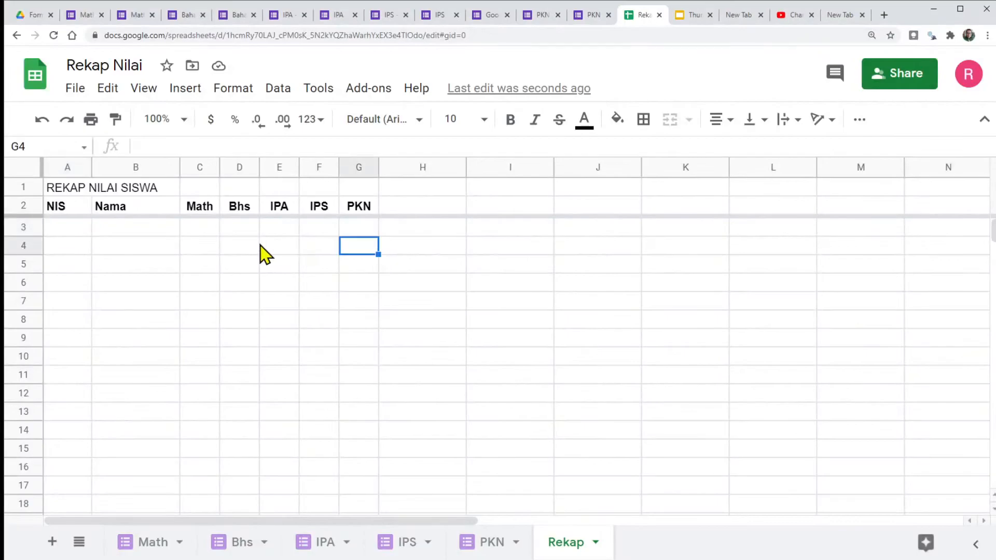
click(74, 228)
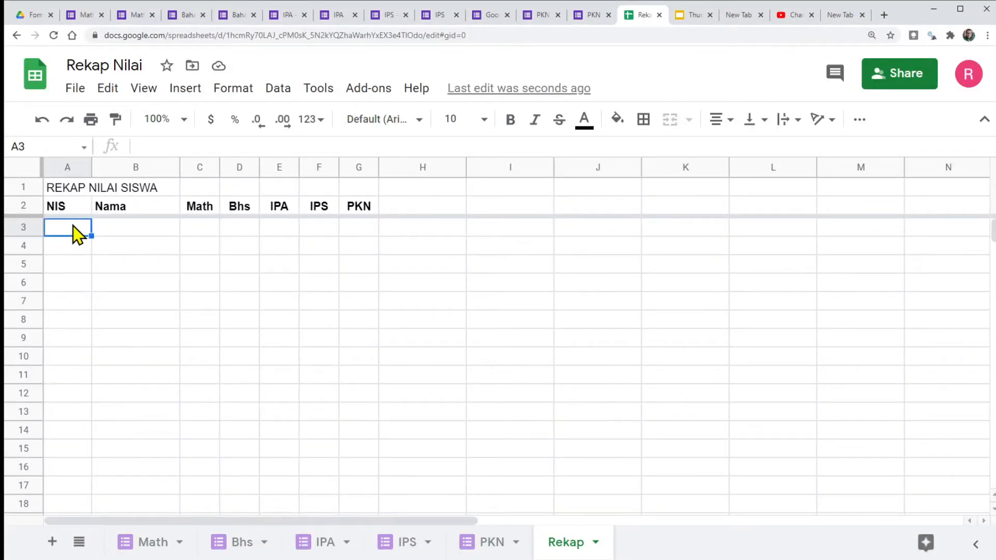
text(100)
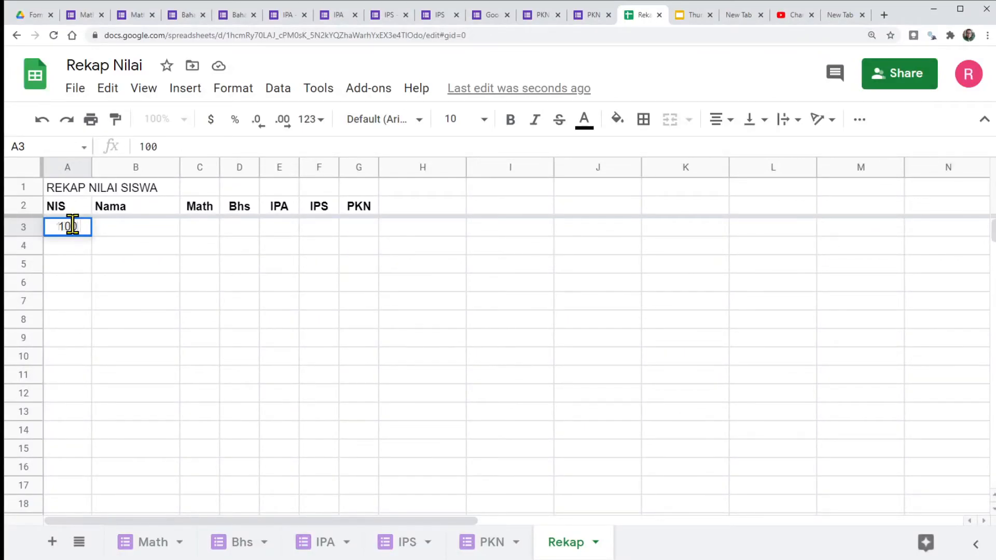
text(1)
click(102, 267)
click(70, 229)
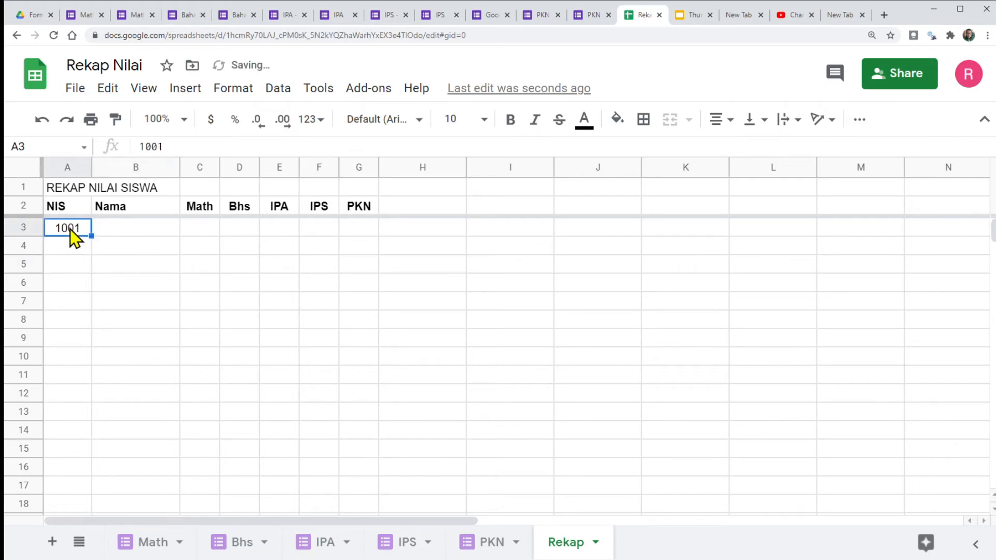
drag(92, 236, 90, 358)
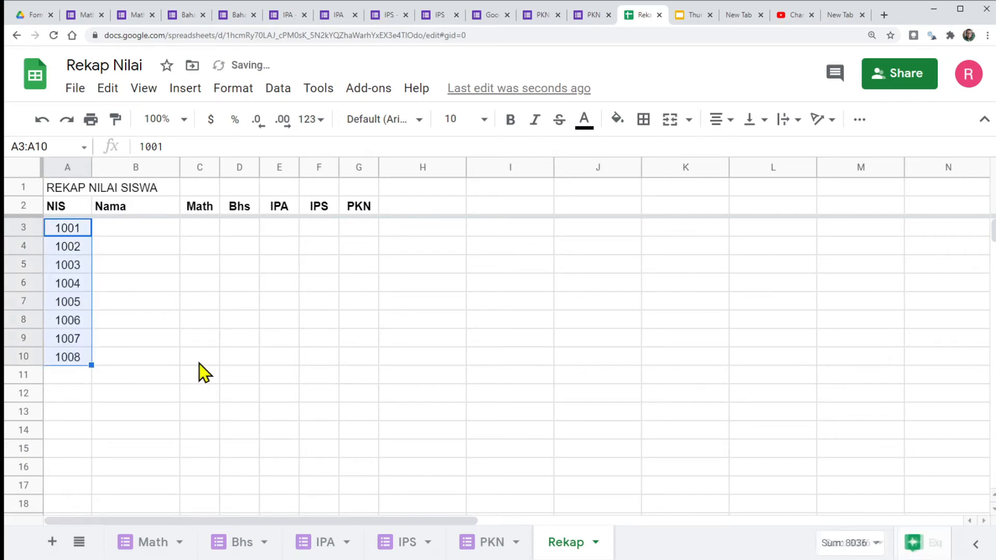
Enter Siswa 1 in B3 and fill the names down to B10 as a numbered series ending with Siswa 8
click(145, 231)
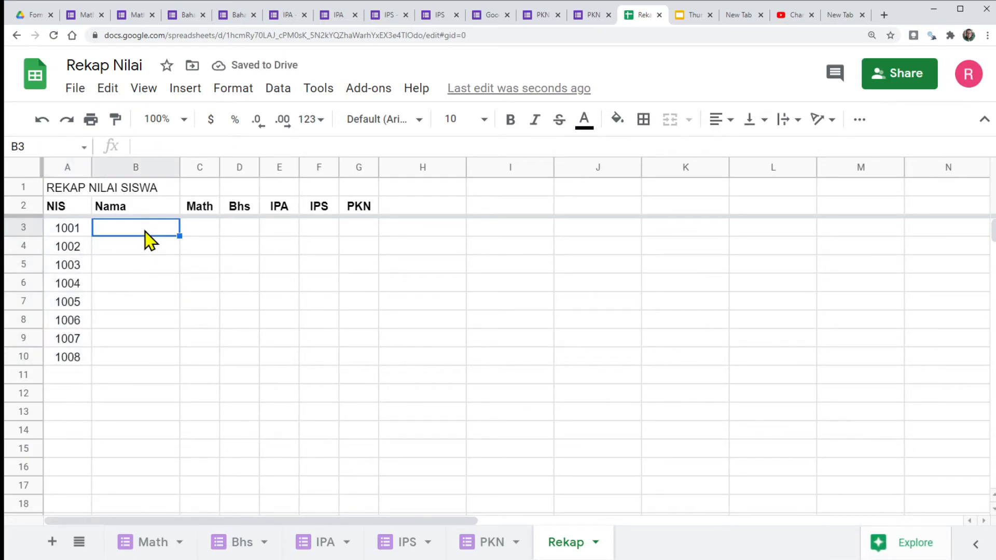
text(Siswa1)
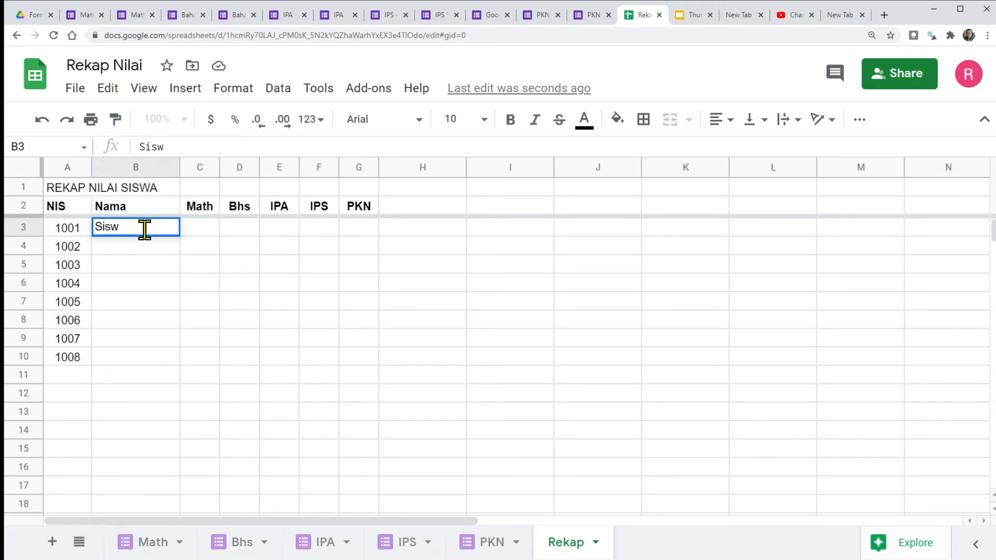
key(Return)
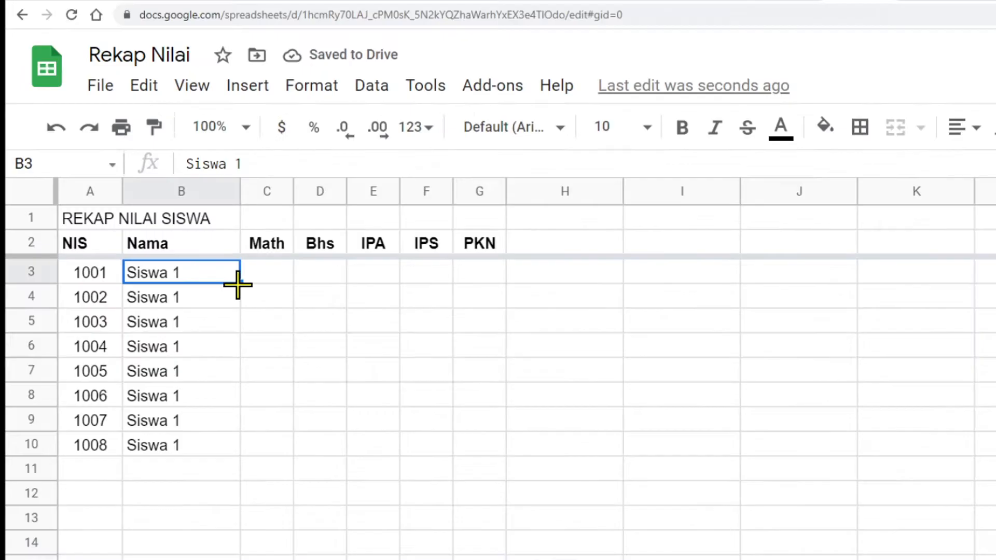
drag(238, 285, 229, 447)
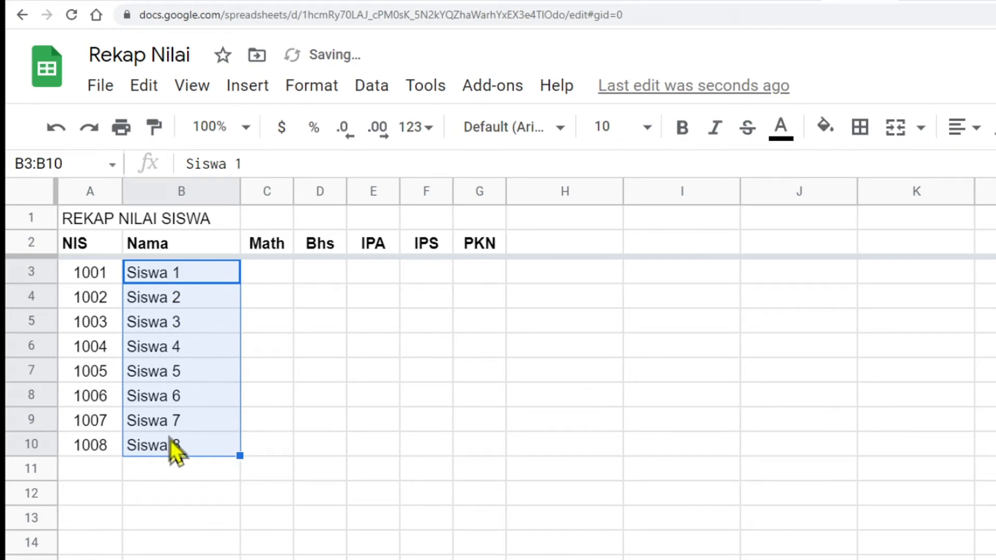
Start a VLOOKUP formula in C3 of the Rekap sheet with A3 as the search key
click(270, 277)
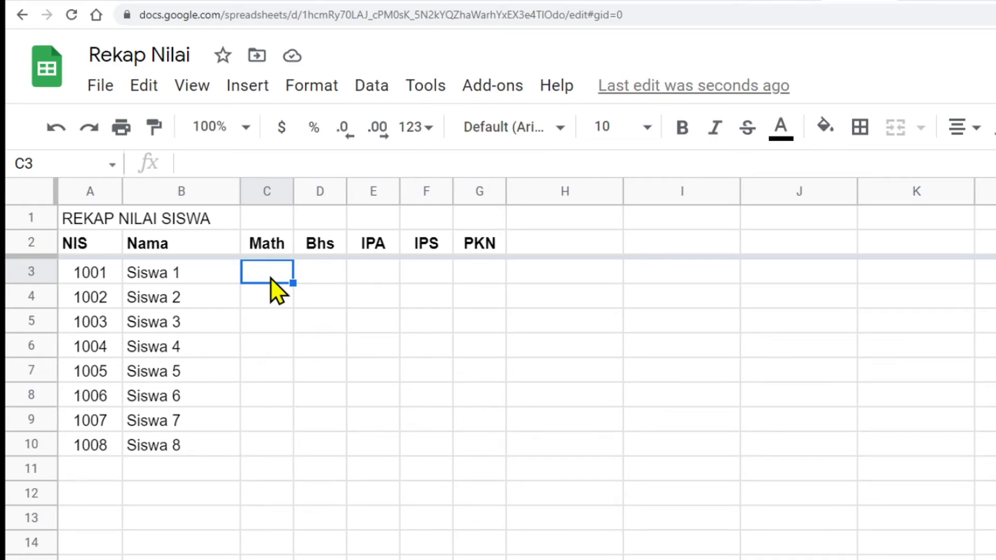
text(=)
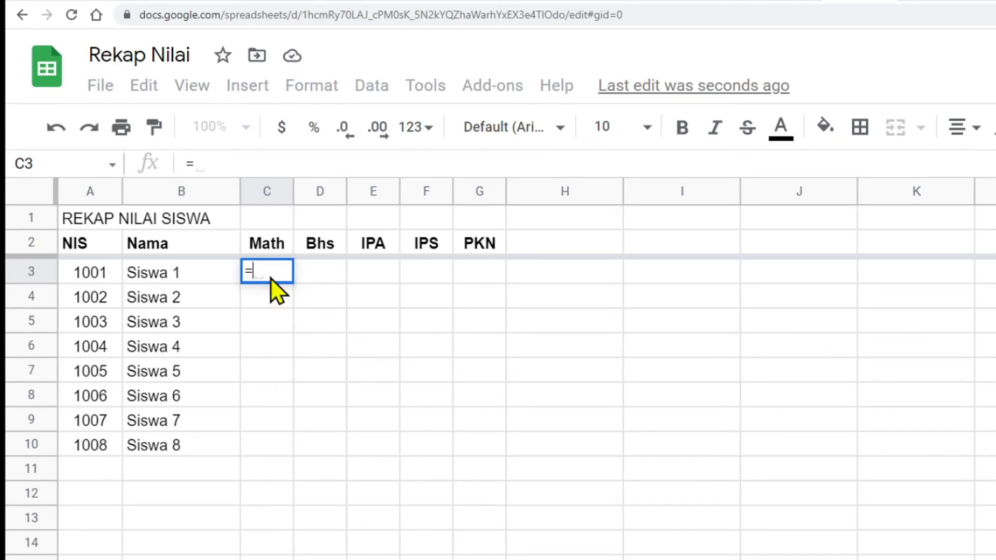
text(vllok)
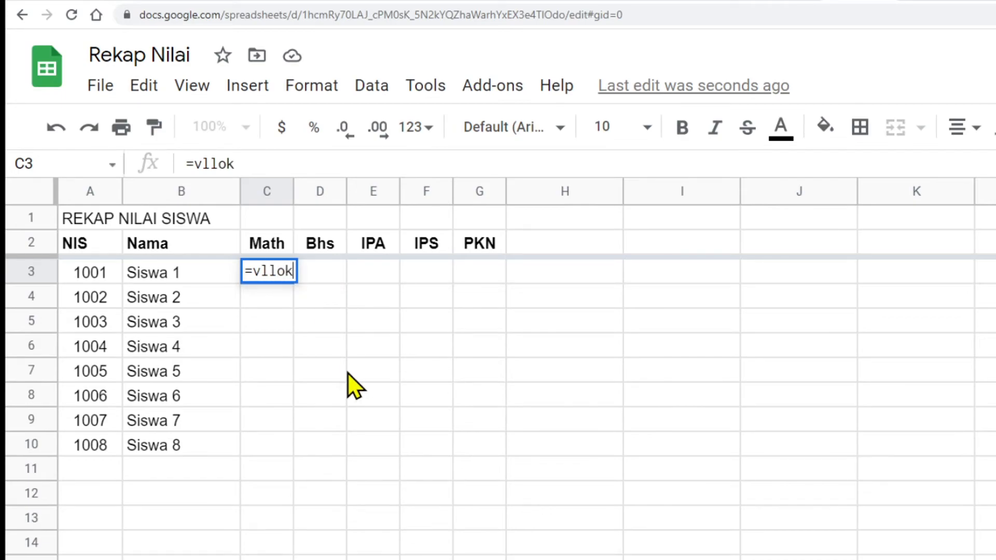
key(BackSpace)
key(BackSpace)
key(BackSpace)
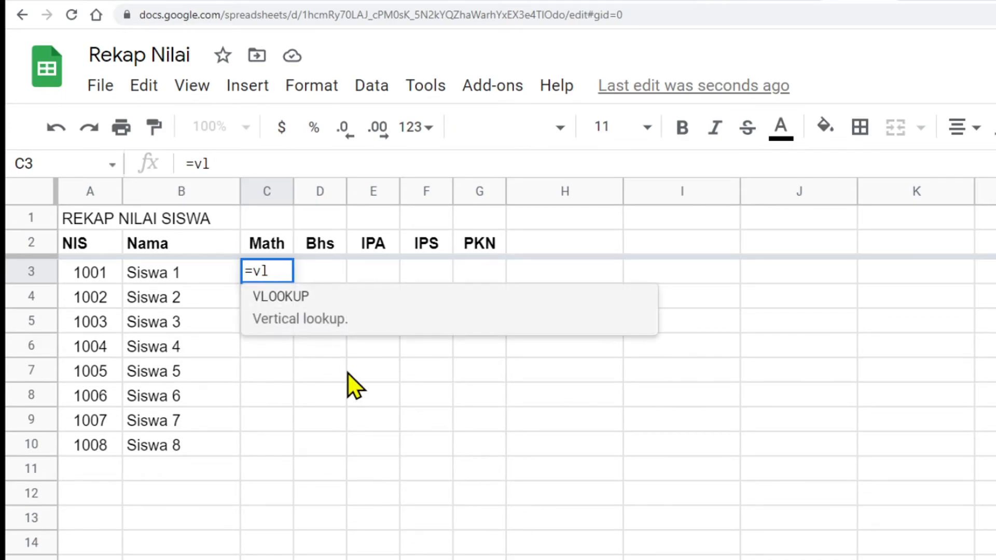
click(301, 299)
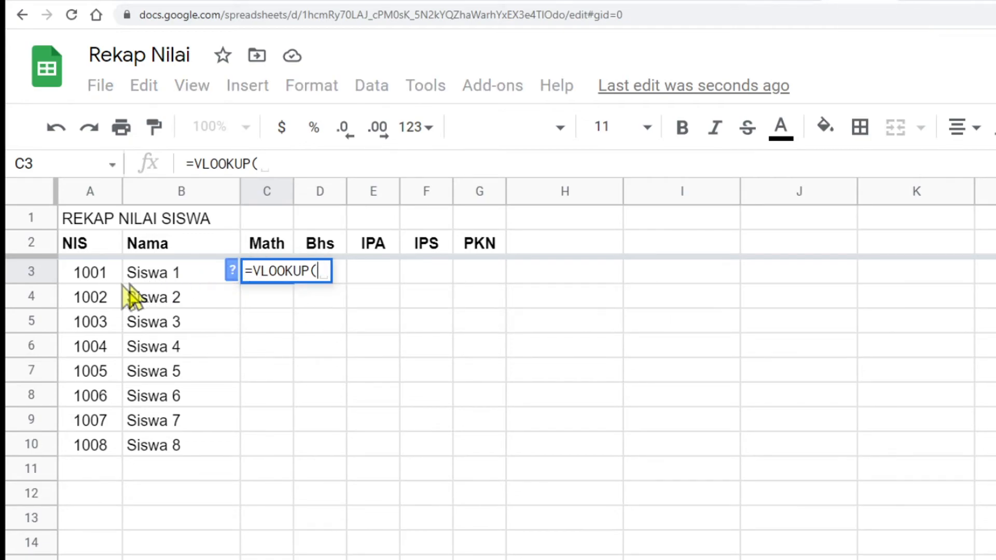
click(93, 275)
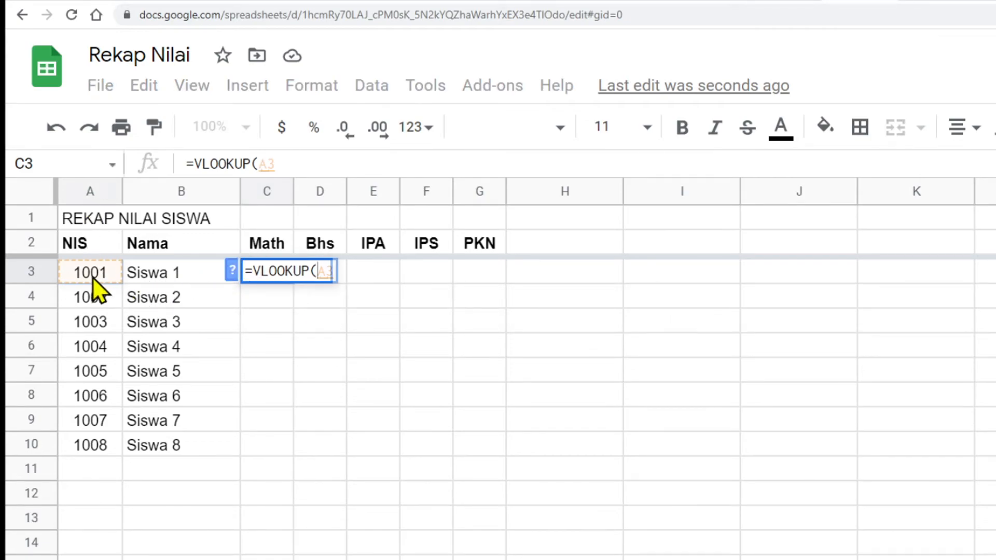
text(,)
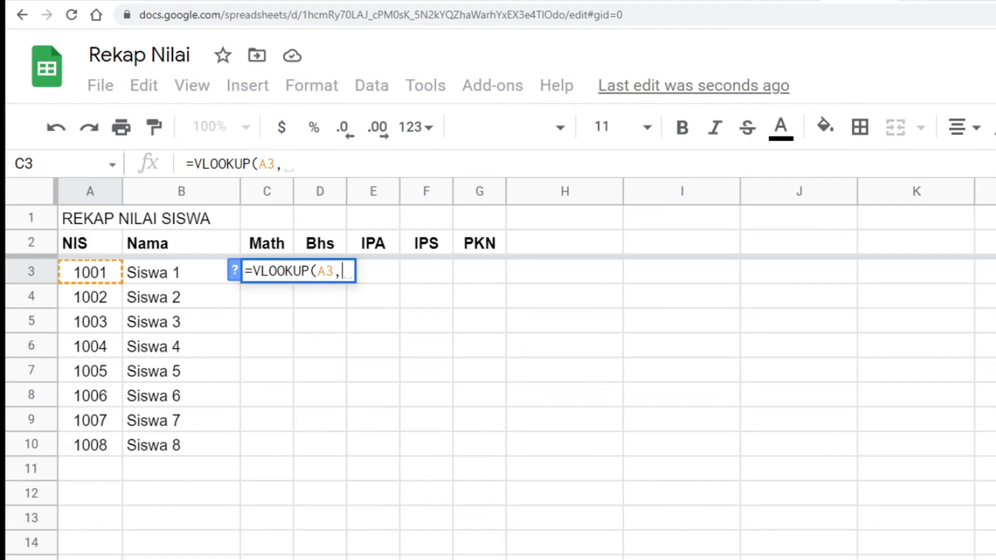
Open a curly-brace array as the lookup range, with the Math sheet's open-ended NIS column Math!C2:C as its first column
click(208, 558)
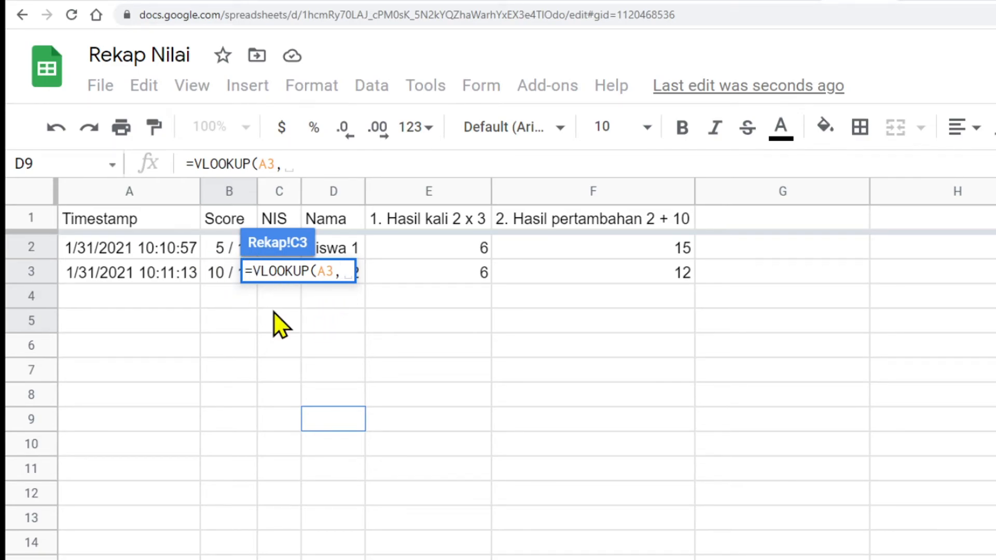
text({)
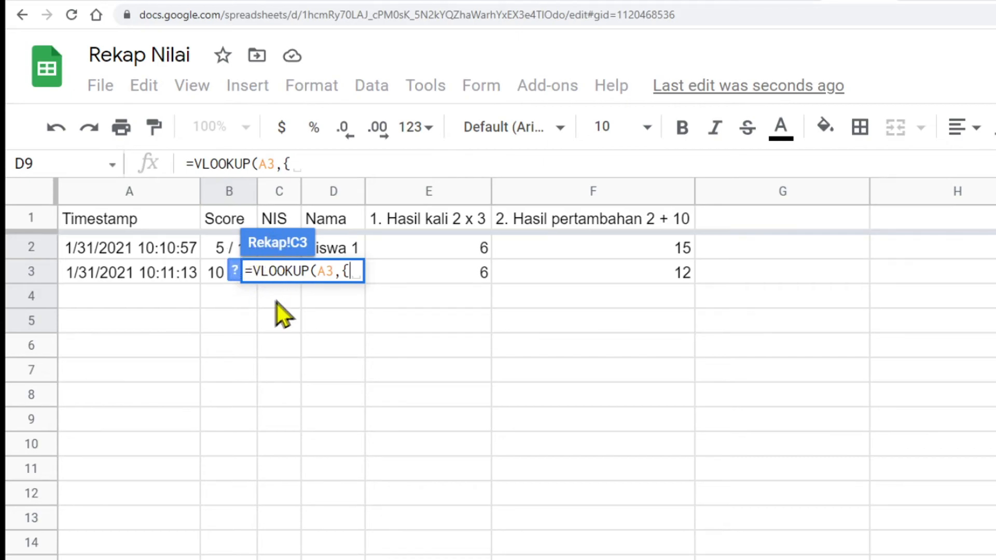
click(226, 249)
key(Right)
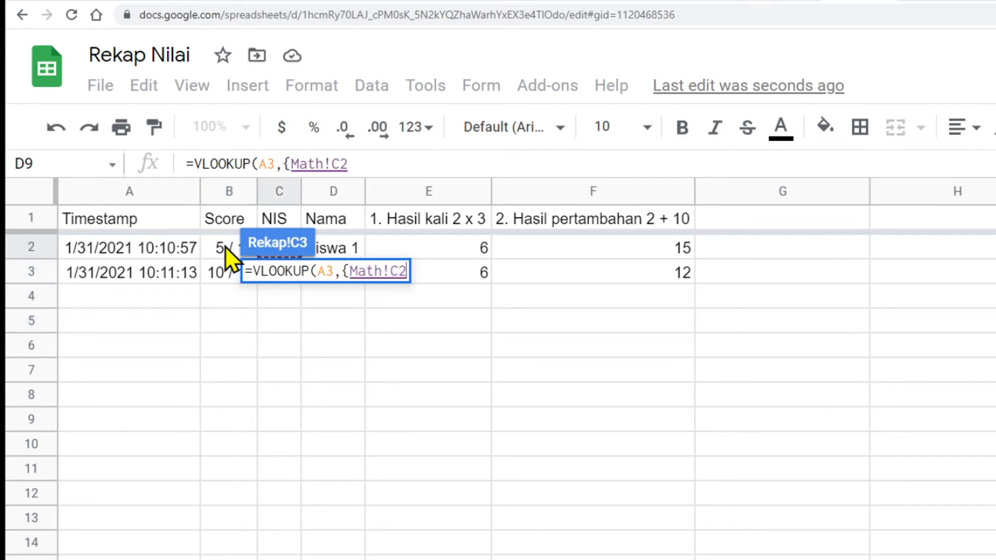
key(shift+Down)
key(shift+Down)
key(shift+Down)
key(shift+Down)
key(shift+Down)
key(shift+Down)
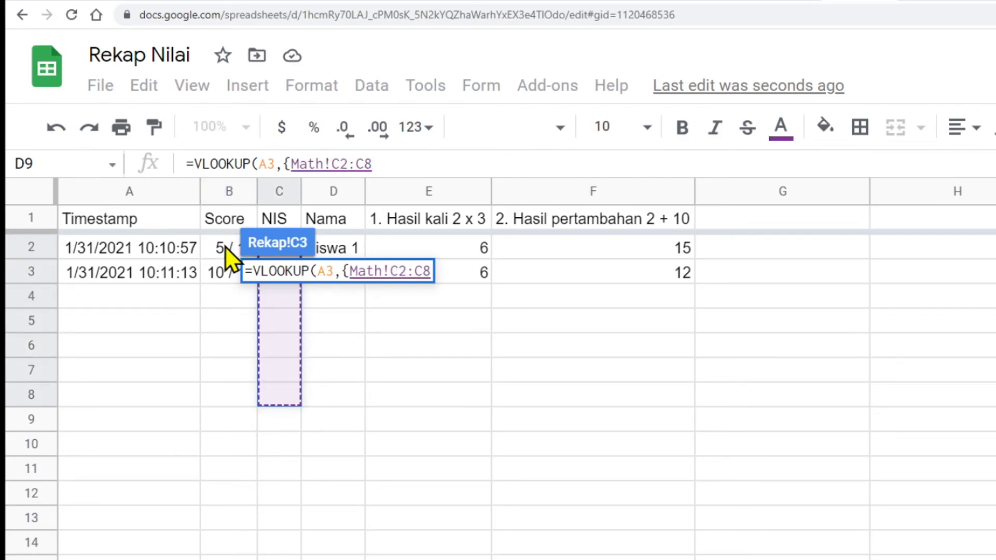
drag(423, 270, 433, 273)
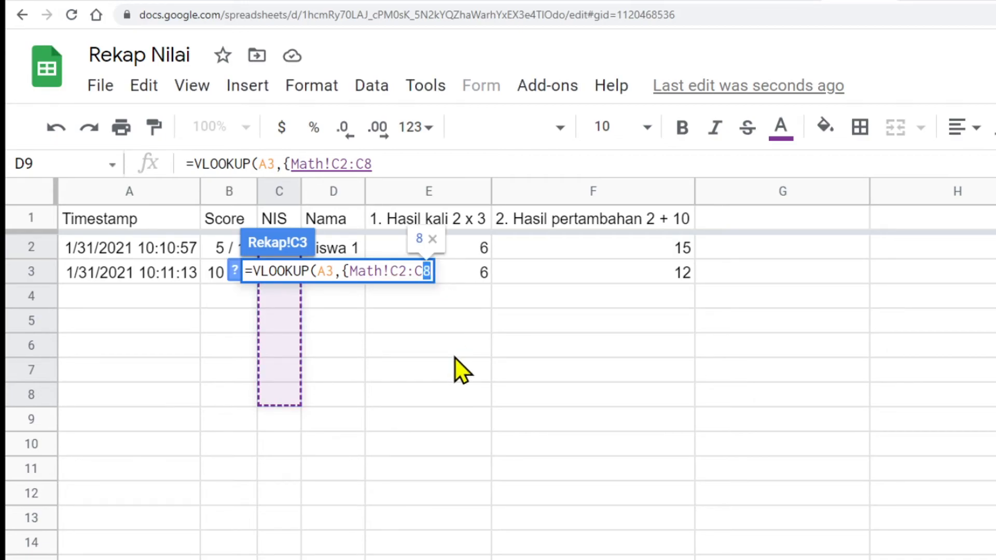
key(BackSpace)
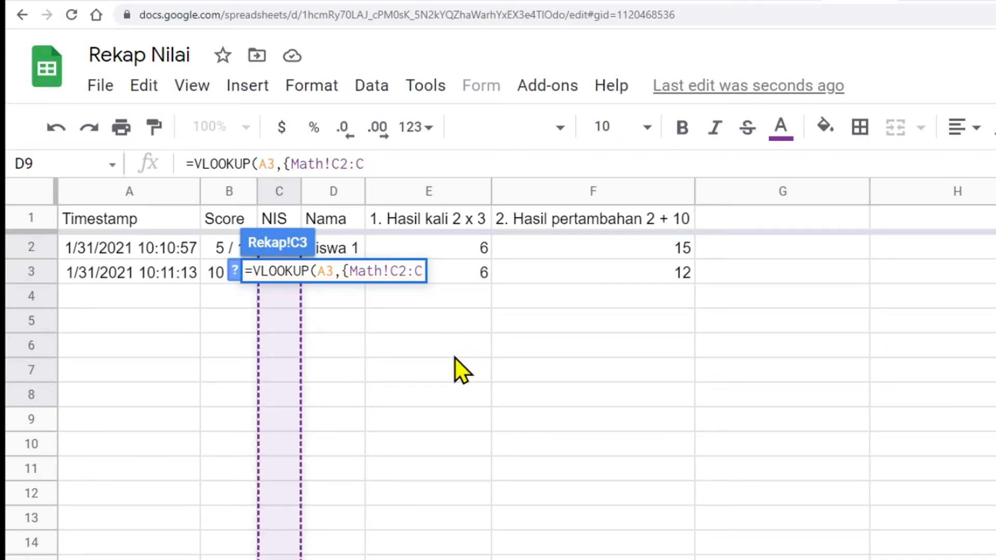
Add the open-ended Score column Math!B2:B as the array's second column and close the array
text(,)
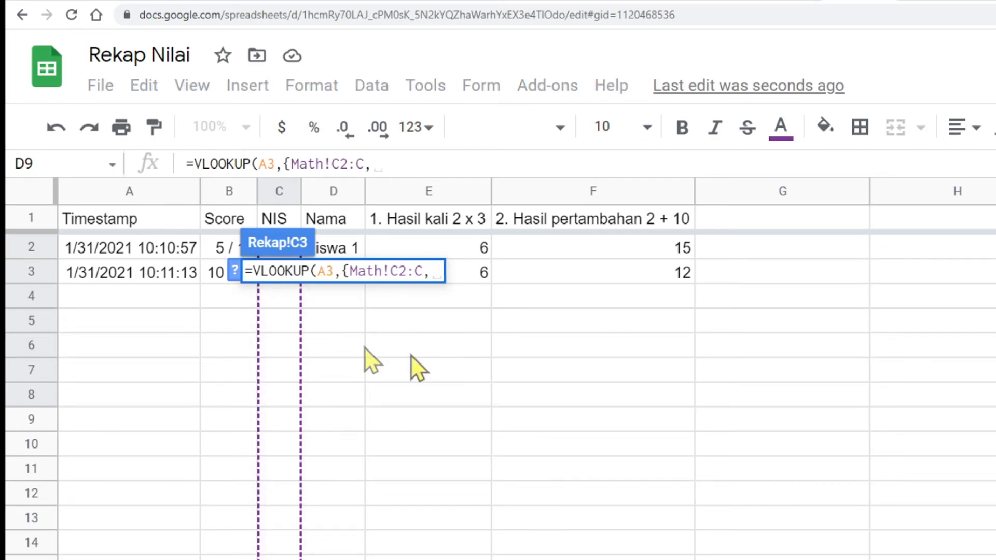
drag(206, 248, 211, 334)
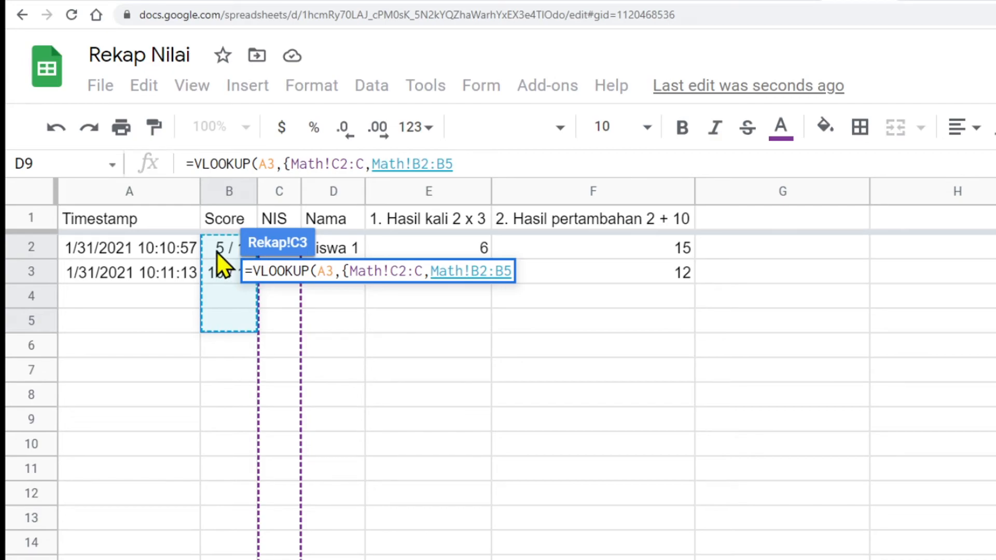
double_click(508, 270)
click(510, 271)
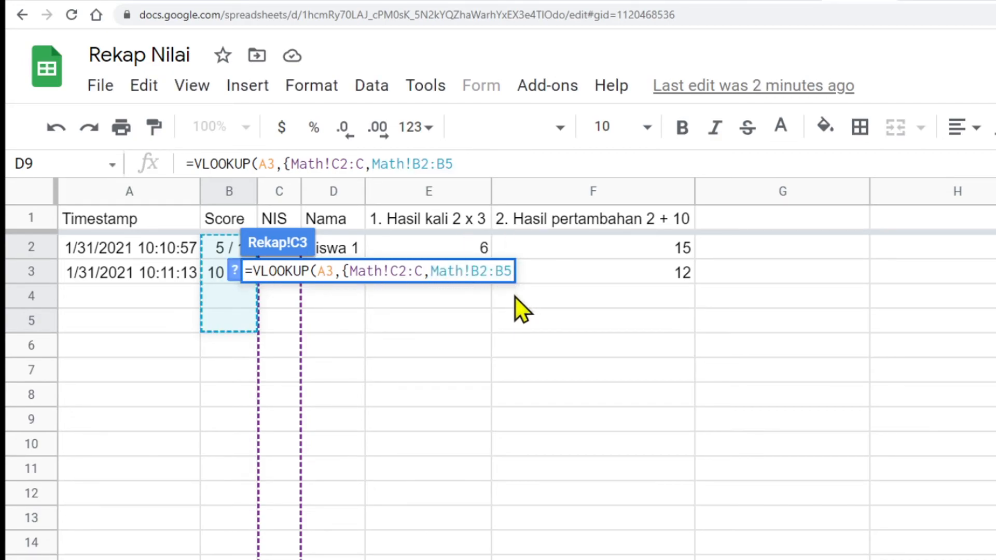
drag(503, 271, 510, 271)
key(BackSpace)
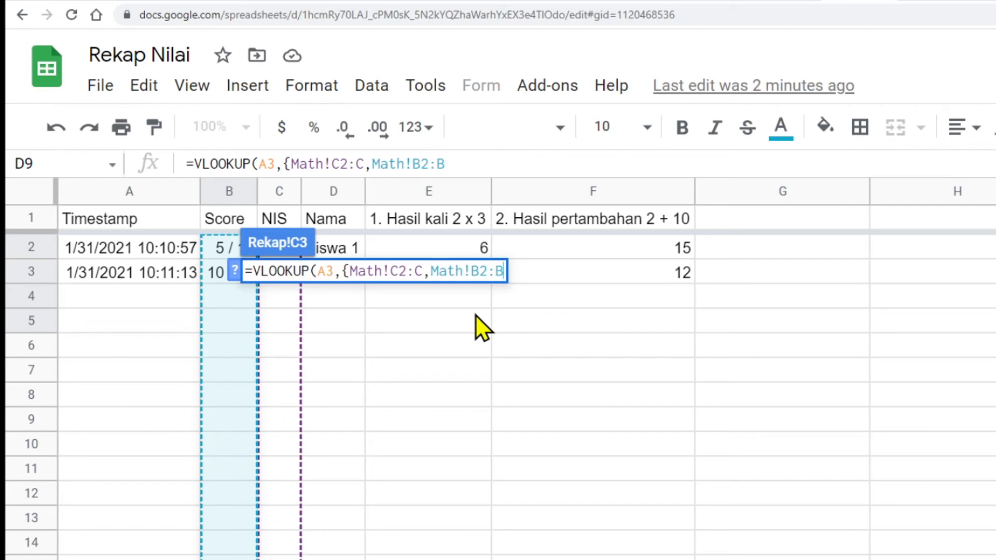
text(})
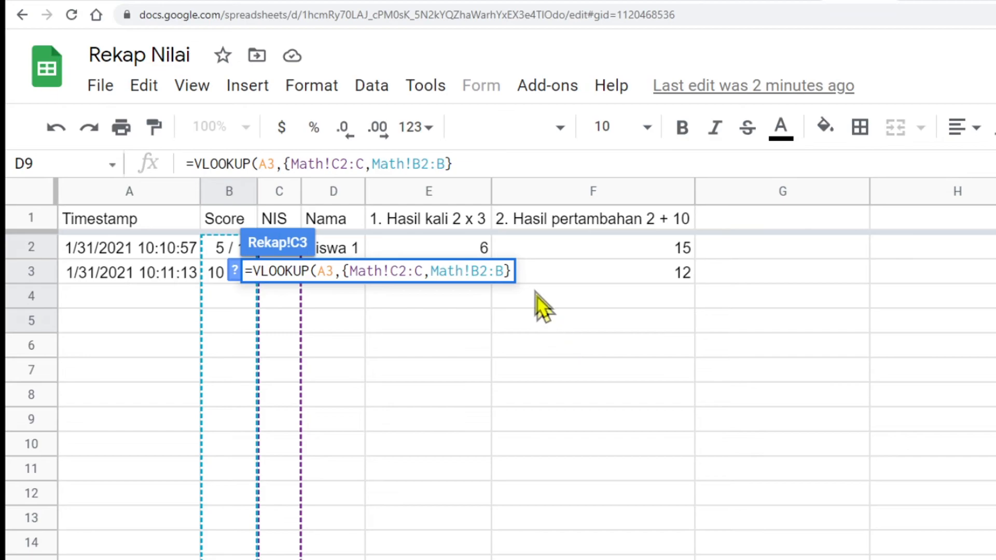
Insert column index 2 and match type 0 after Math!B2:B inside the braces and enter the formula
click(444, 164)
text(,)
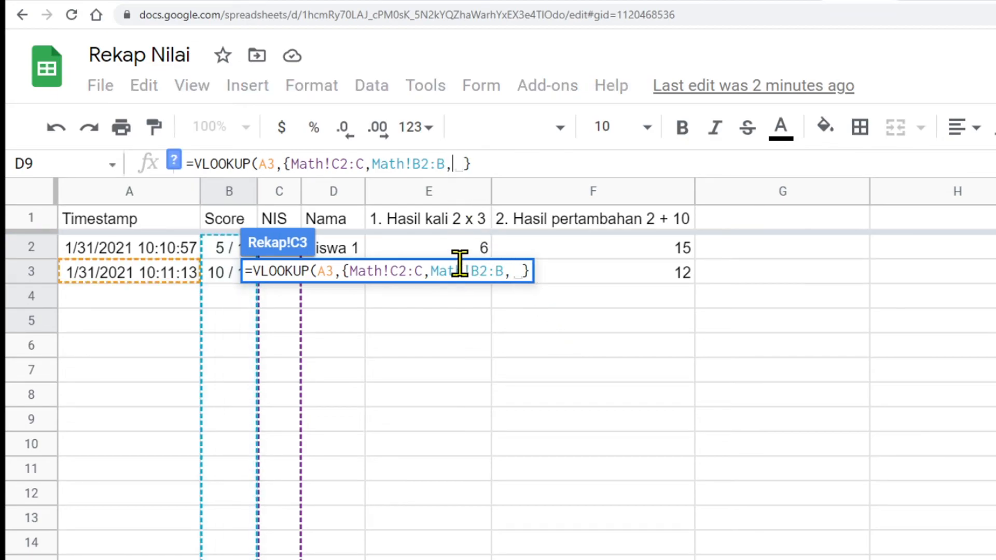
text(2)
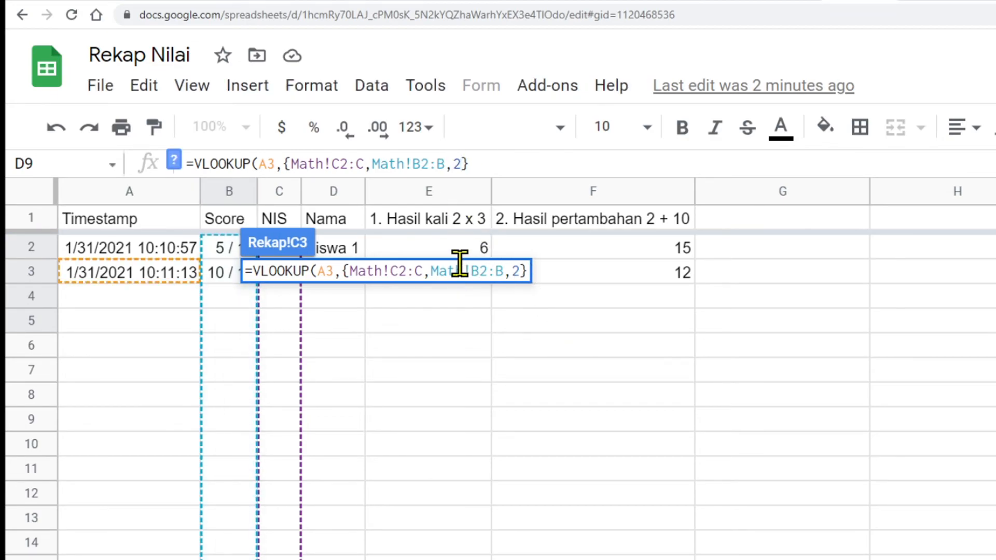
text(, )
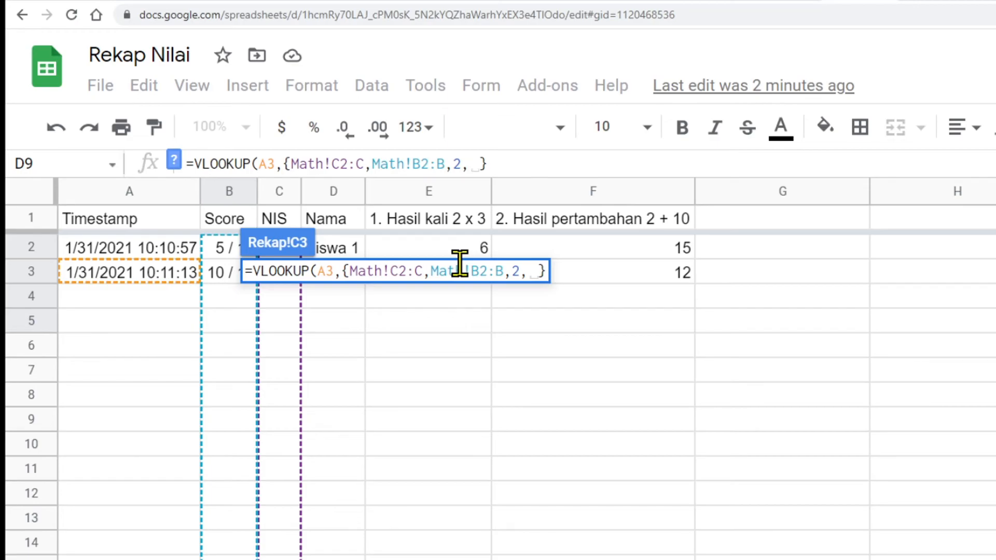
text(0)
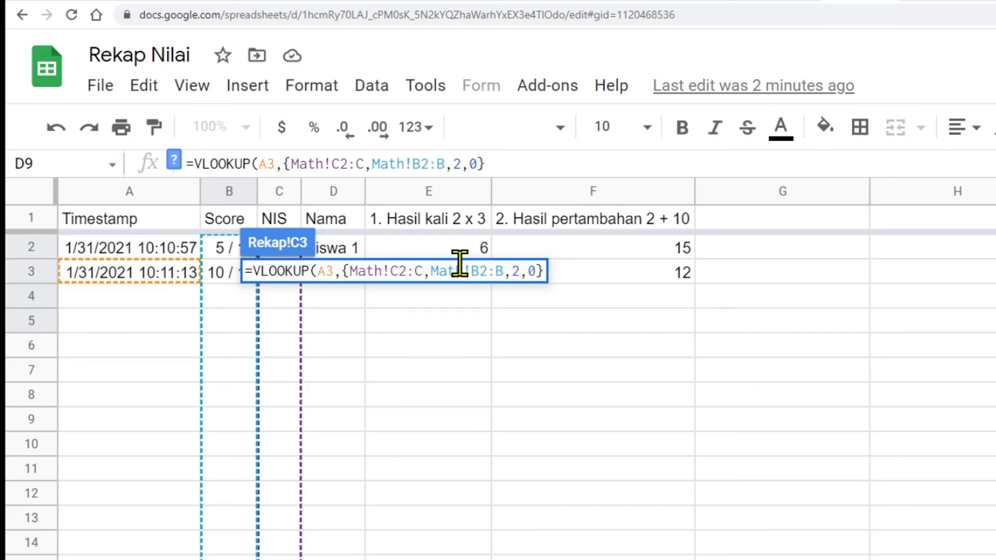
key(Return)
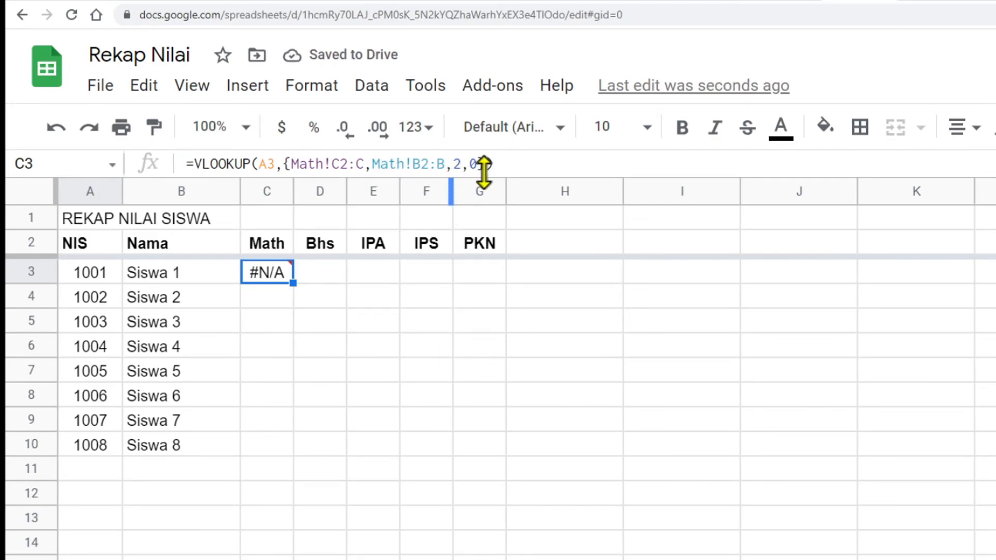
Correct the C3 formula so the array closes after Math!B2:B, giving =VLOOKUP(A3,{Math!C2:C,Math!B2:B},2,0)
click(446, 163)
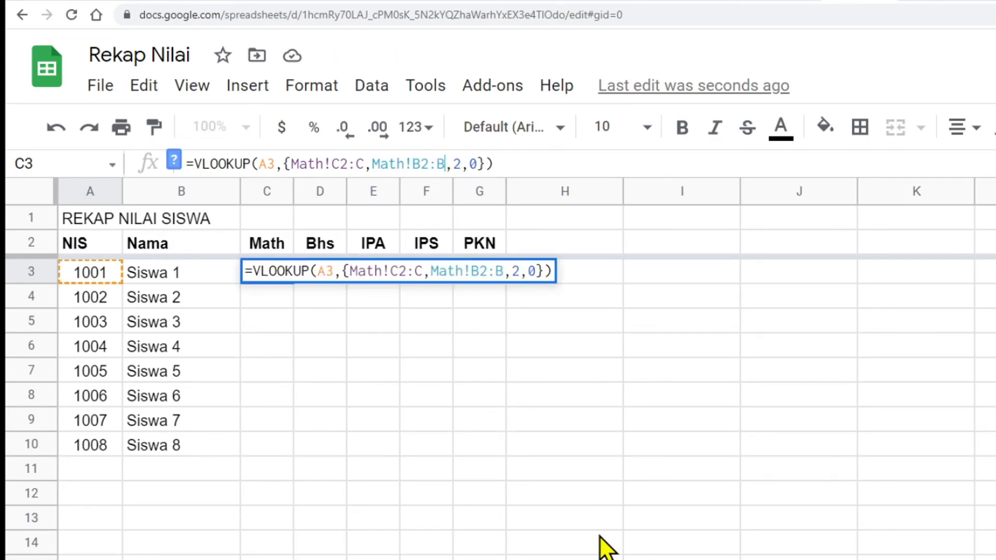
text(})
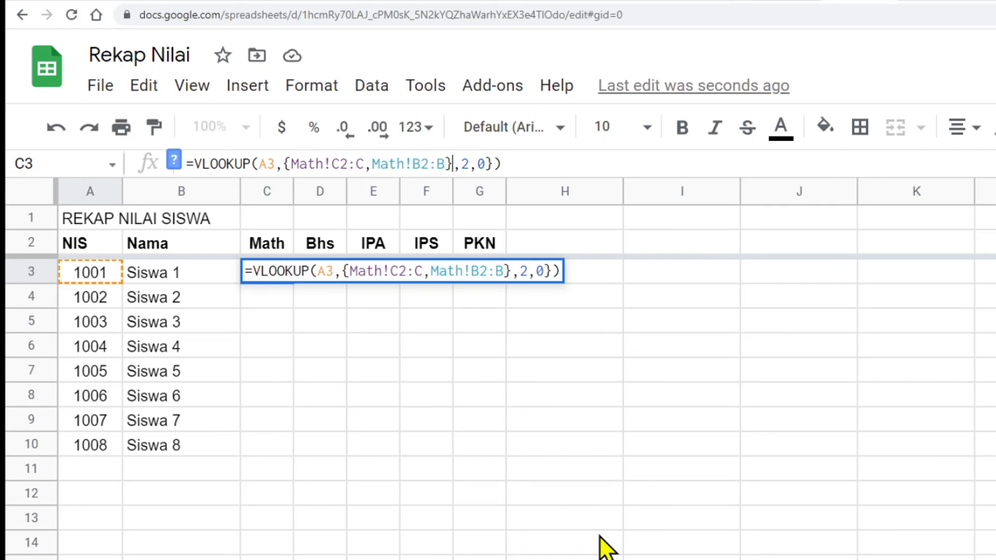
click(493, 163)
key(Return)
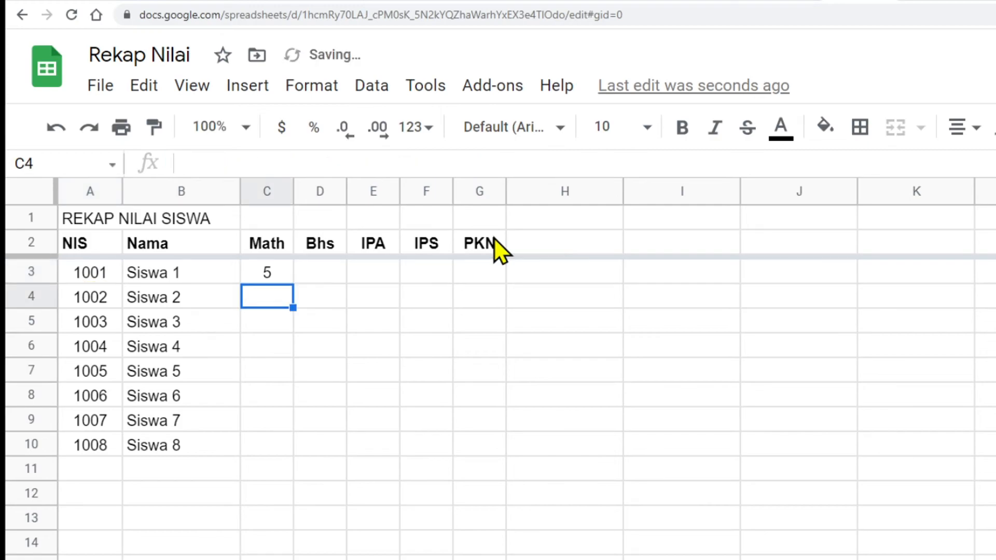
Fill the Math lookup formula from C3 down to C10
click(276, 276)
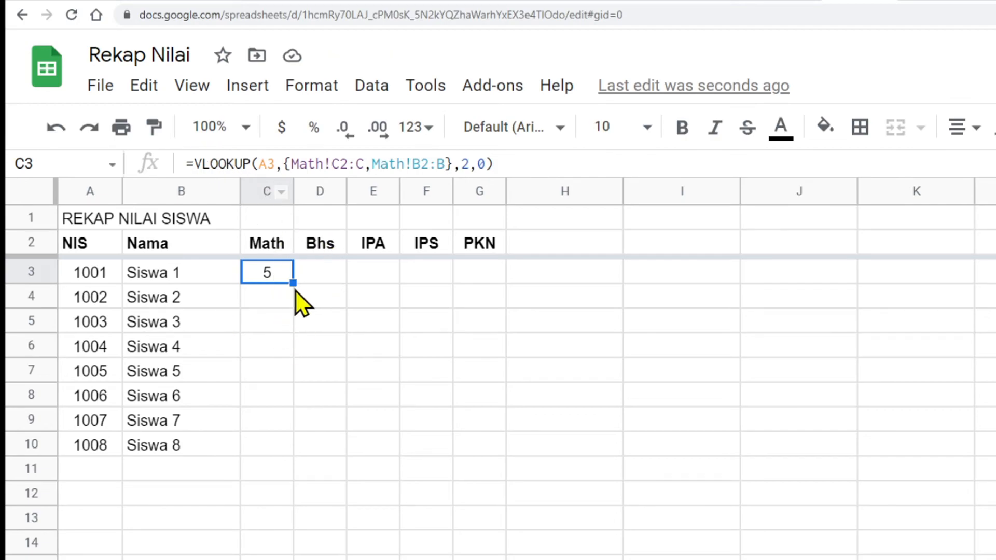
drag(293, 283, 296, 451)
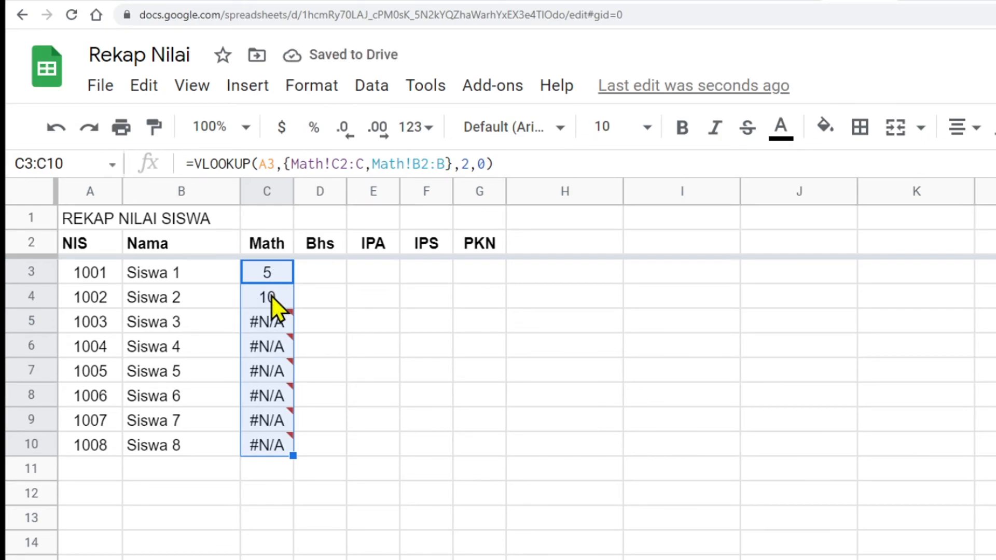
mouse_move(266, 442)
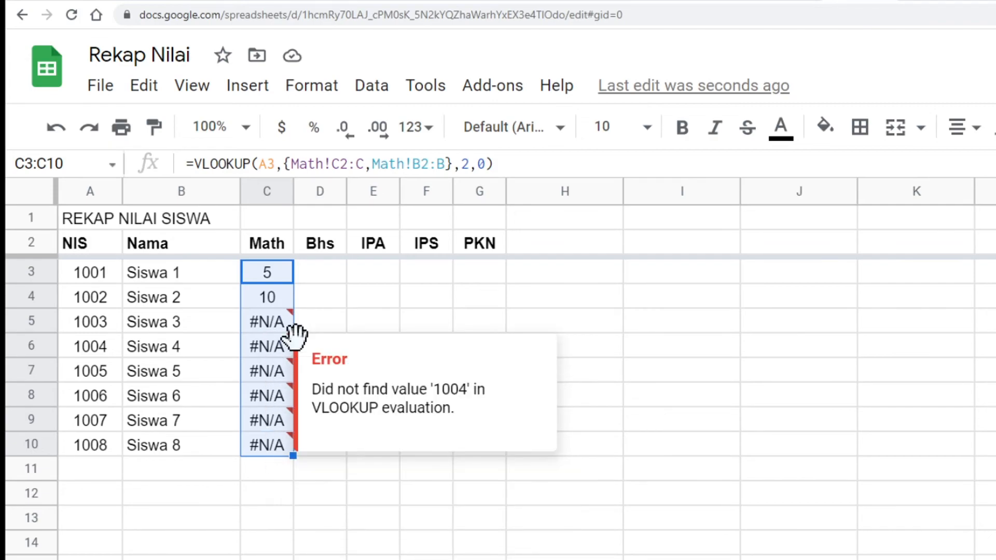
Clear the copied lookup formulas from C4 to C10, keeping only the one in C3
drag(262, 323, 259, 421)
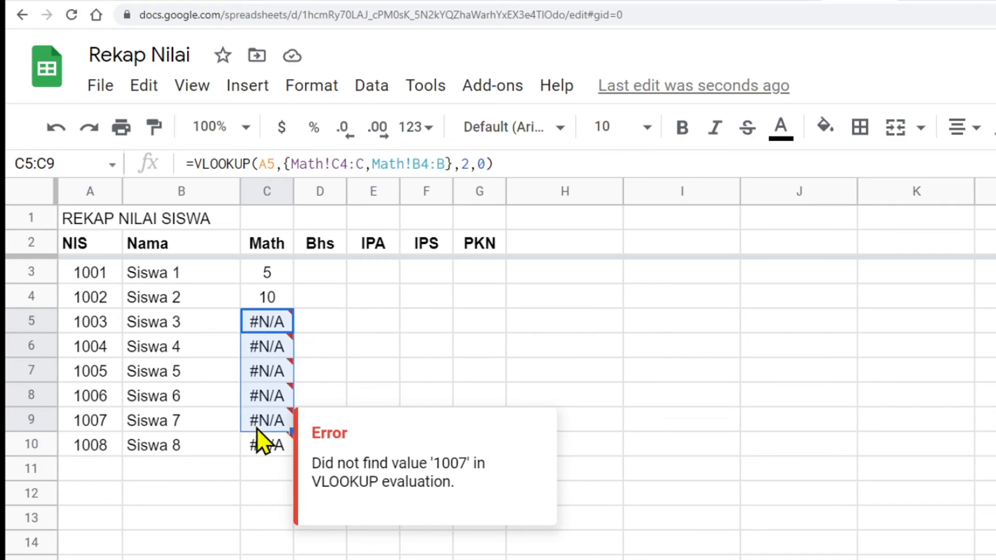
key(Delete)
click(257, 443)
key(Delete)
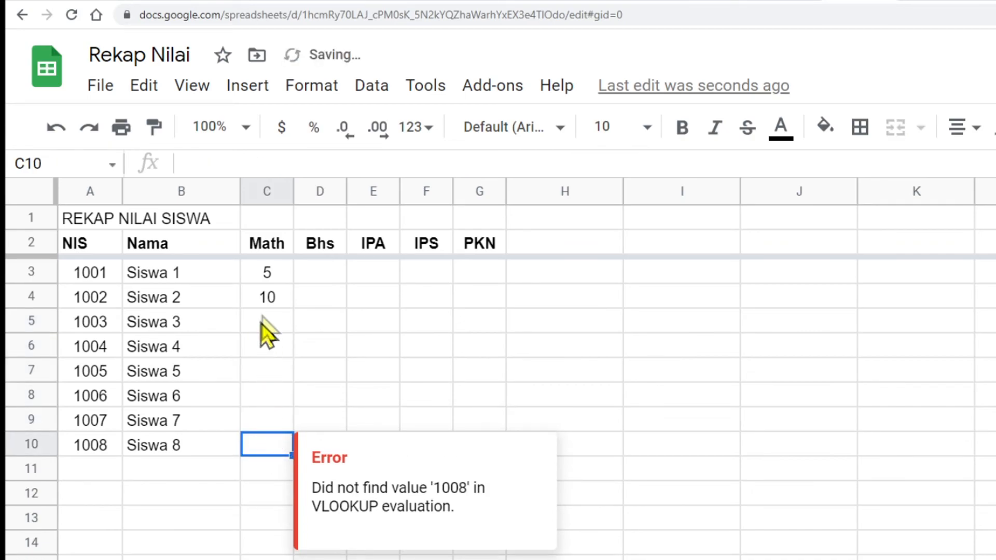
click(265, 299)
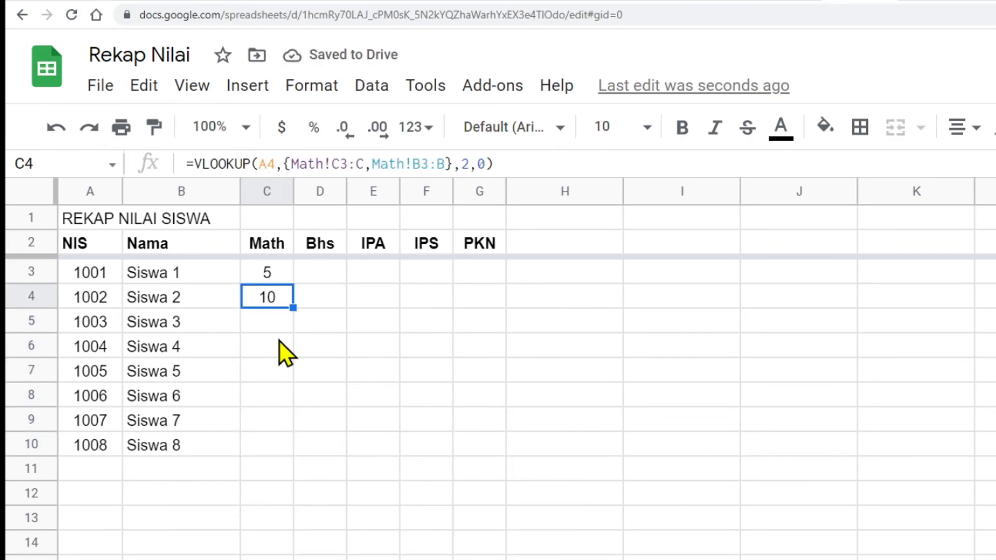
key(Delete)
Extend the lookup key in the C3 Math formula from the single cell A3 to the open range A3:A
click(267, 275)
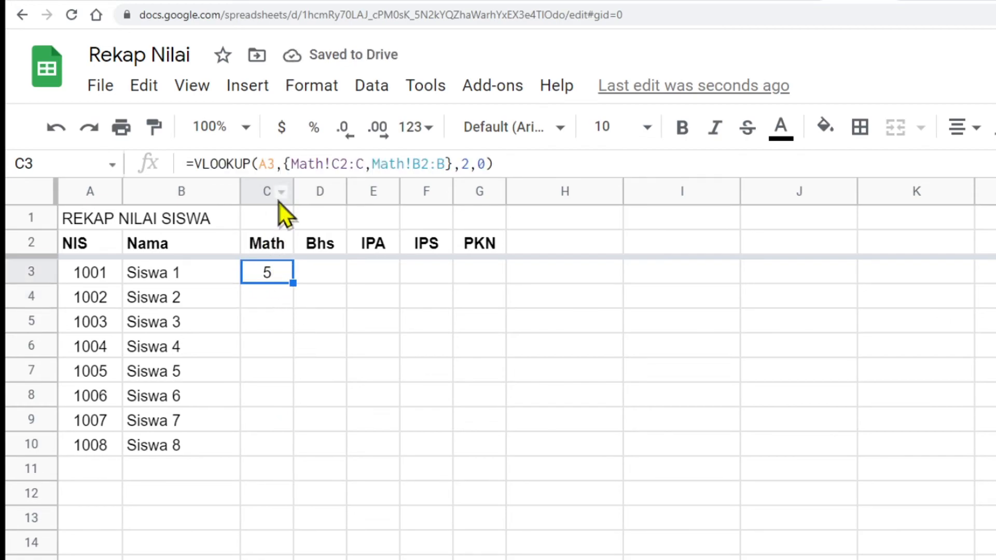
click(274, 164)
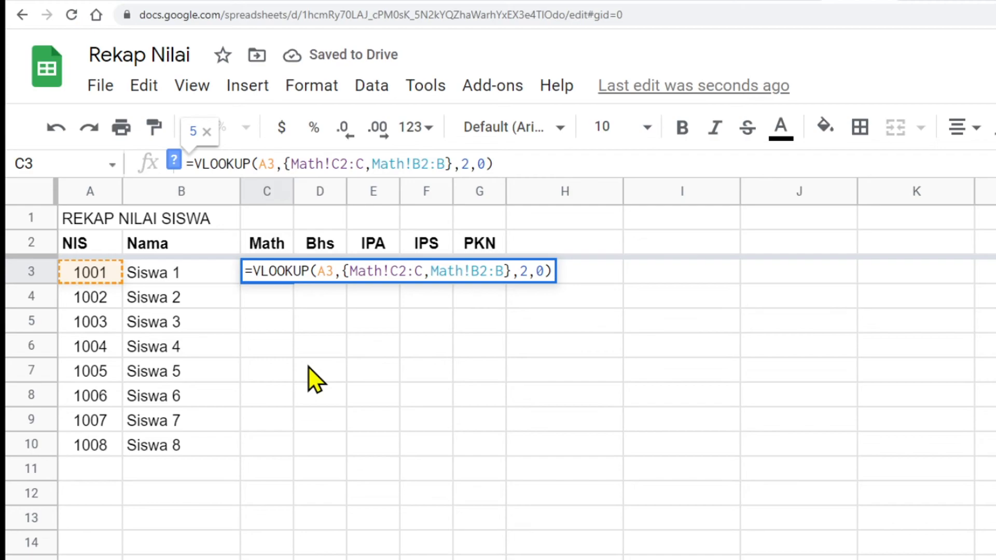
text(:)
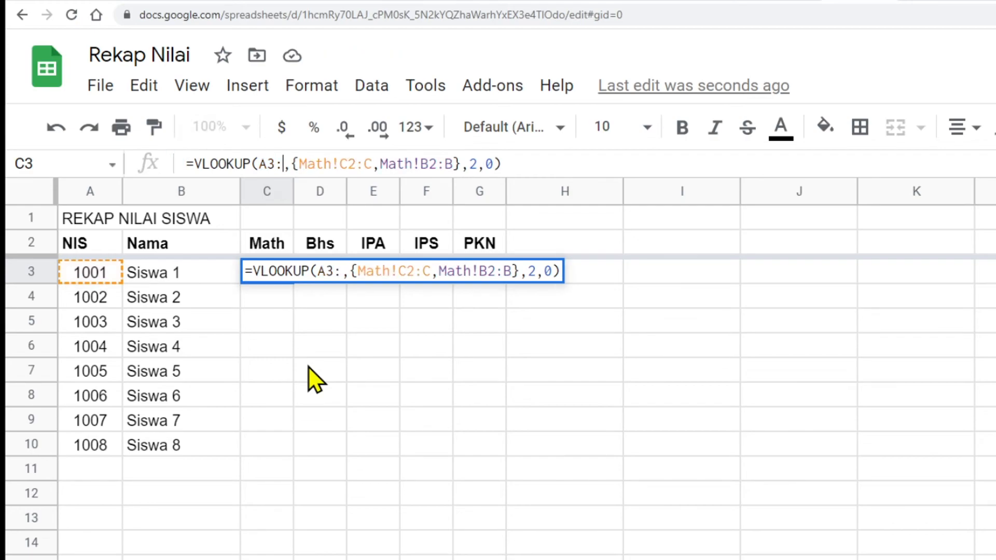
text(a)
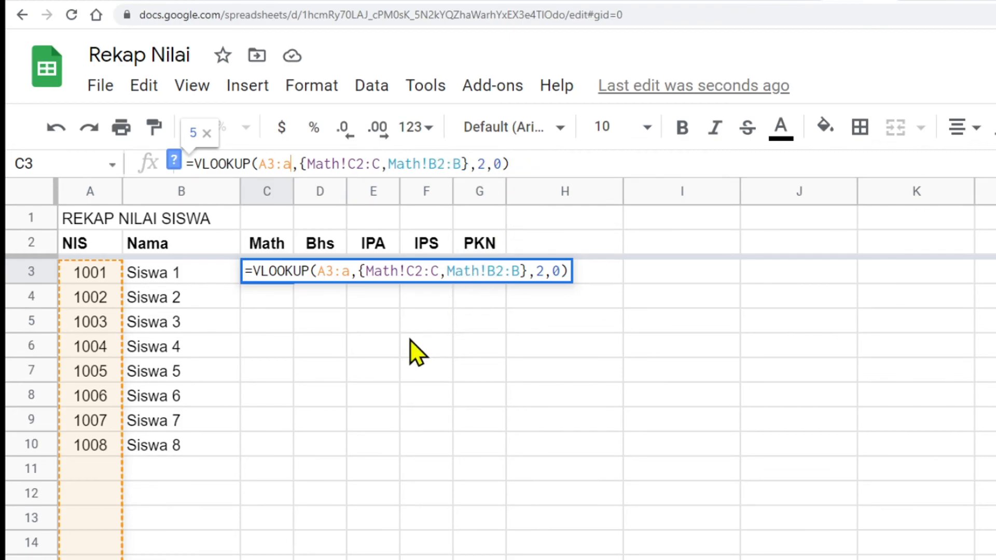
key(Return)
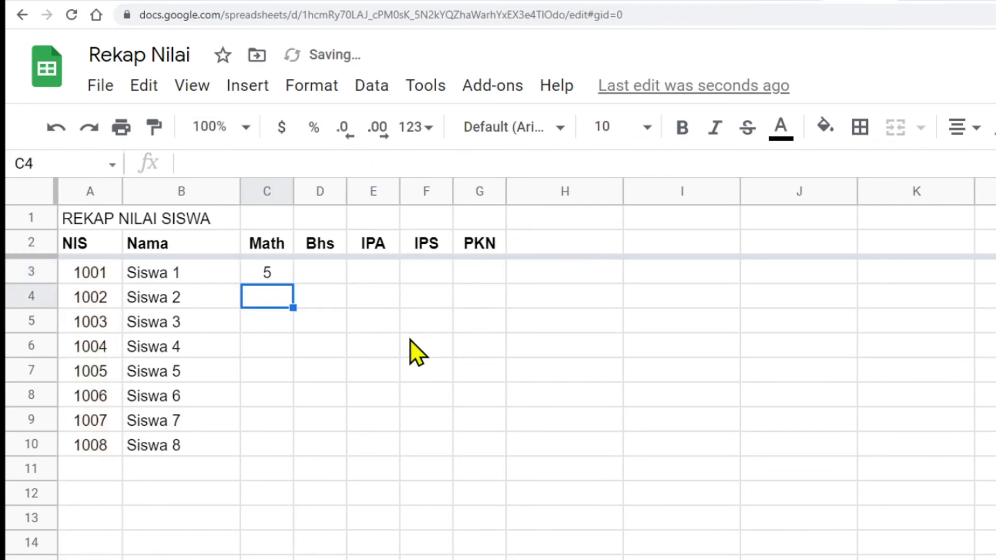
Wrap the C3 VLOOKUP formula in ArrayFormula so it covers every NIS row in the Math column
click(263, 274)
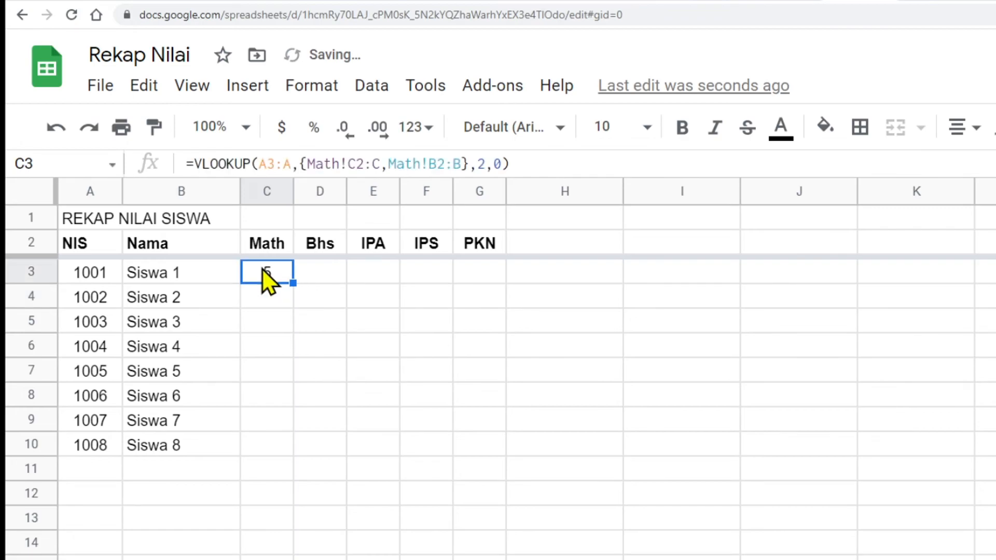
click(540, 167)
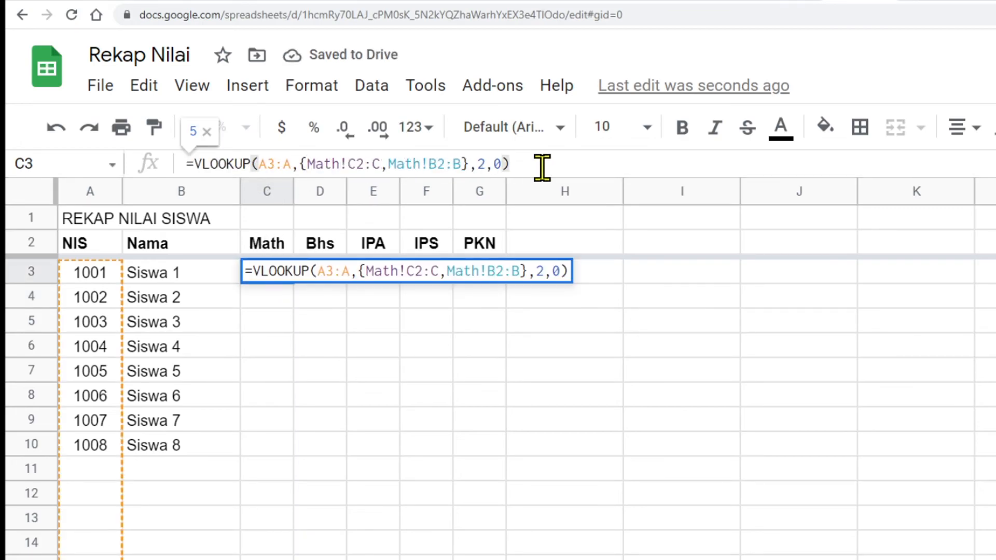
key(ctrl+shift+Return)
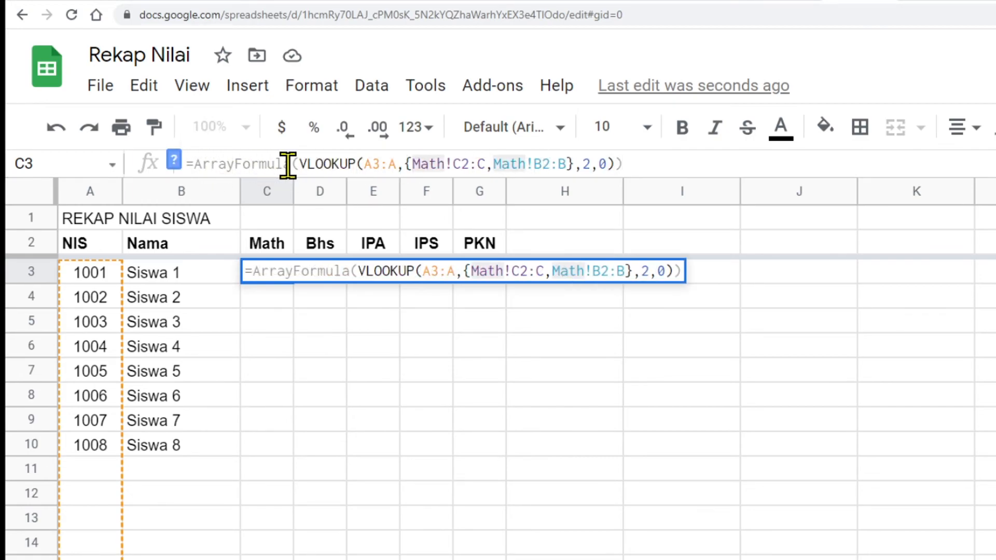
key(Return)
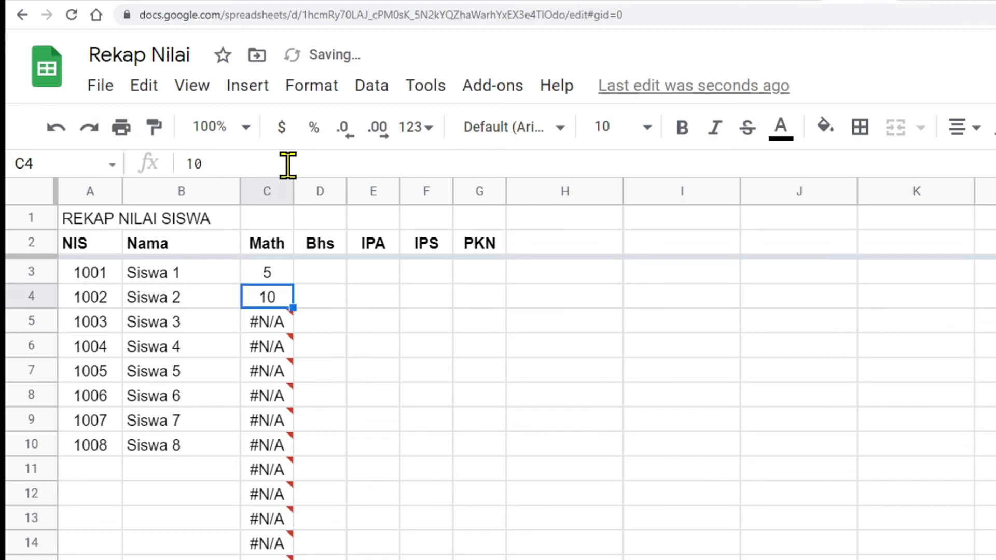
Wrap the C3 array formula in IFNA, giving =ifna(ArrayFormula(VLOOKUP(A3:A,{Math!C2:C,Math!B2:B},2,0)))
click(281, 276)
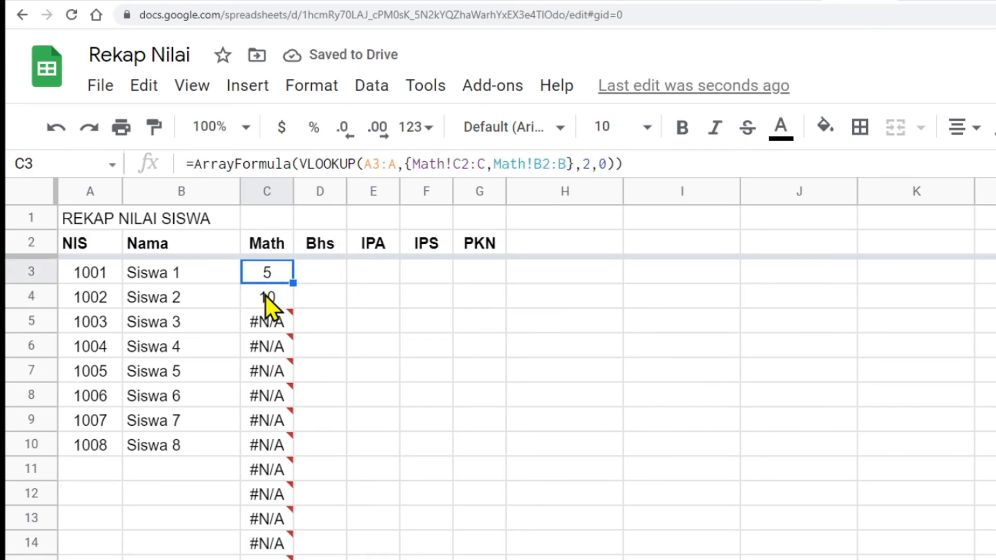
mouse_move(261, 478)
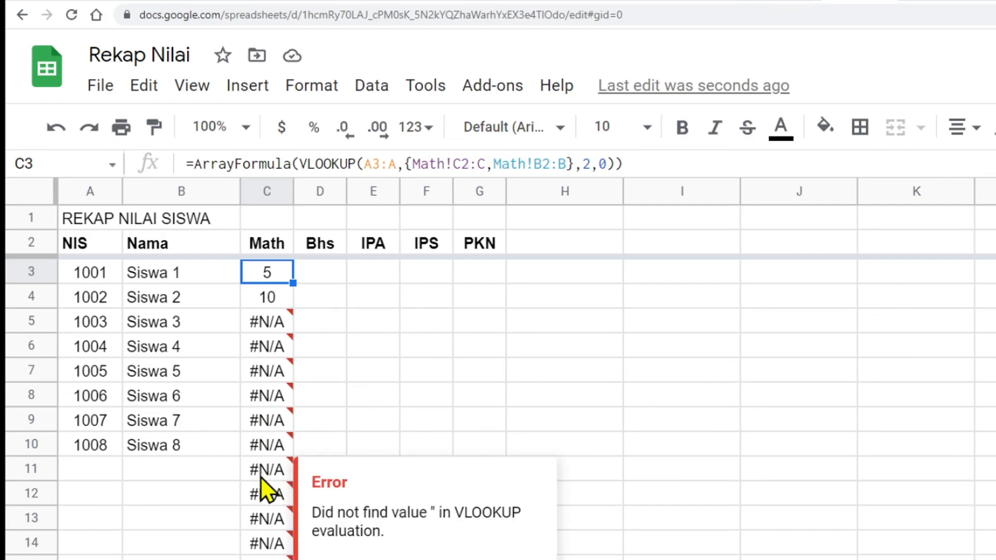
mouse_move(262, 318)
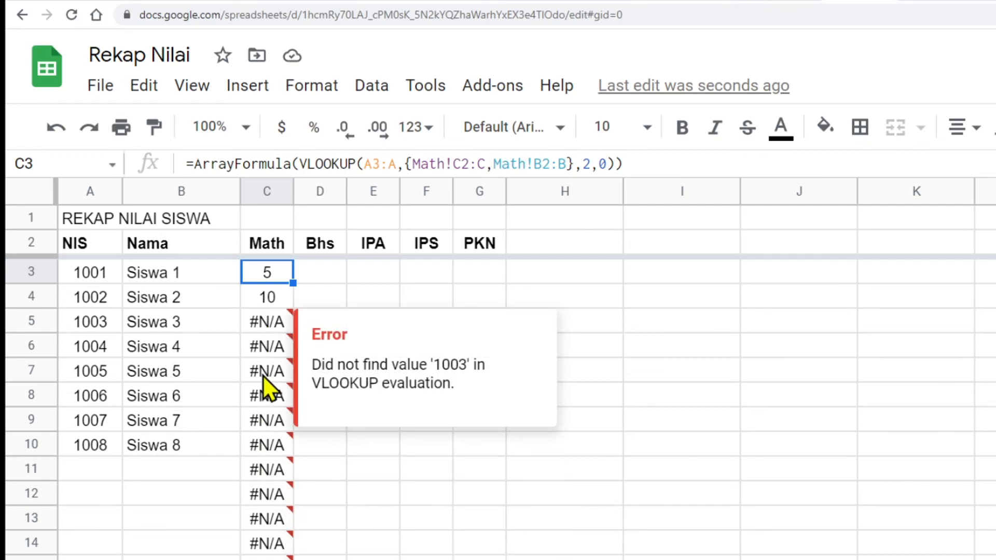
click(193, 164)
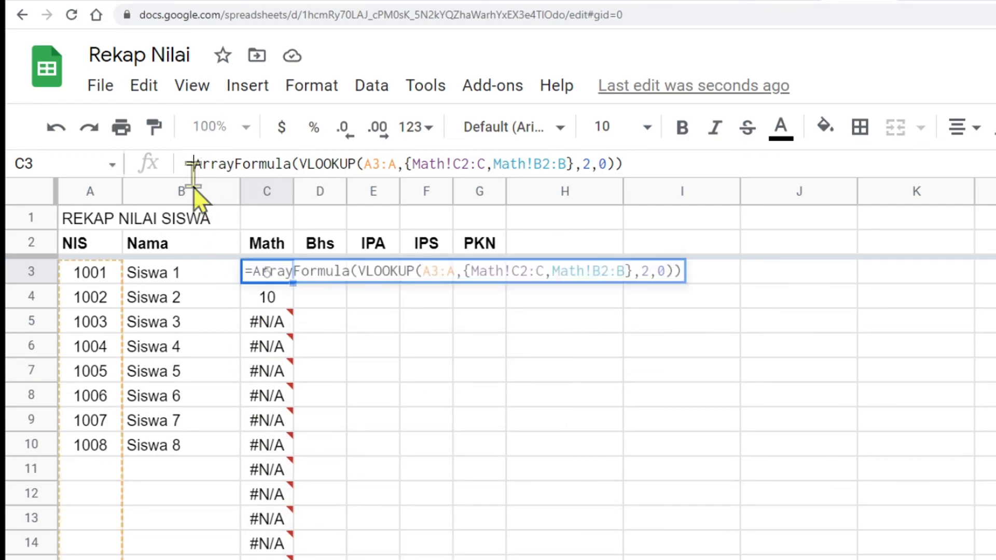
text(if)
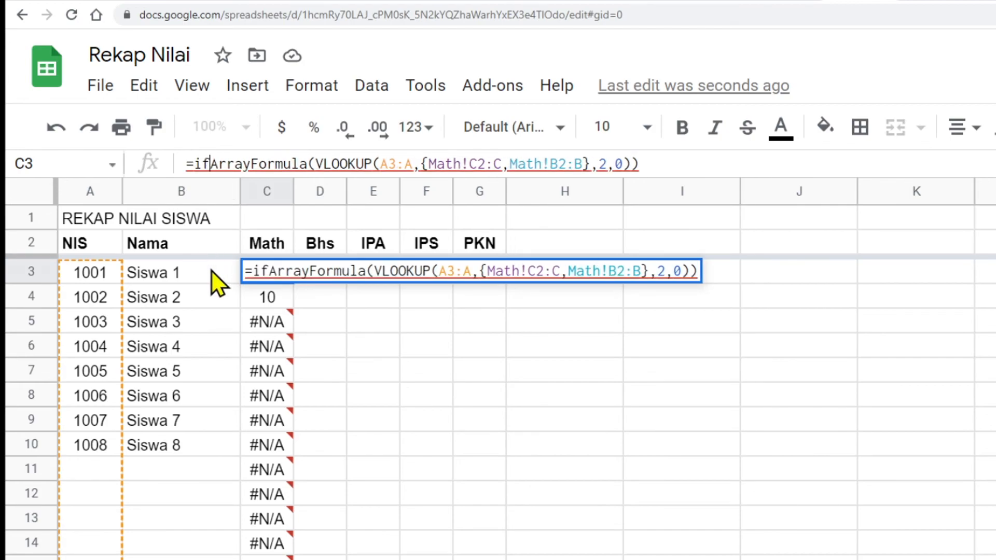
text(na()
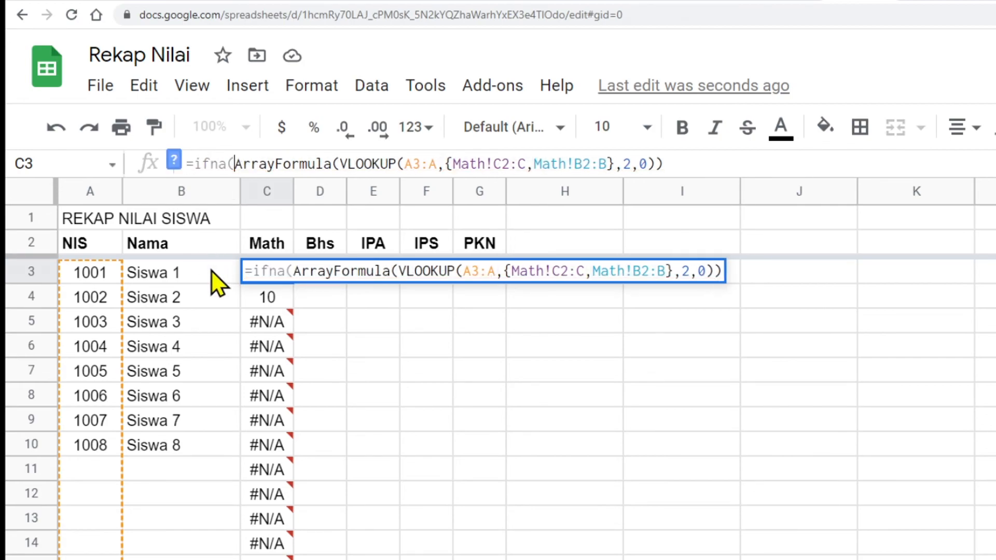
click(694, 157)
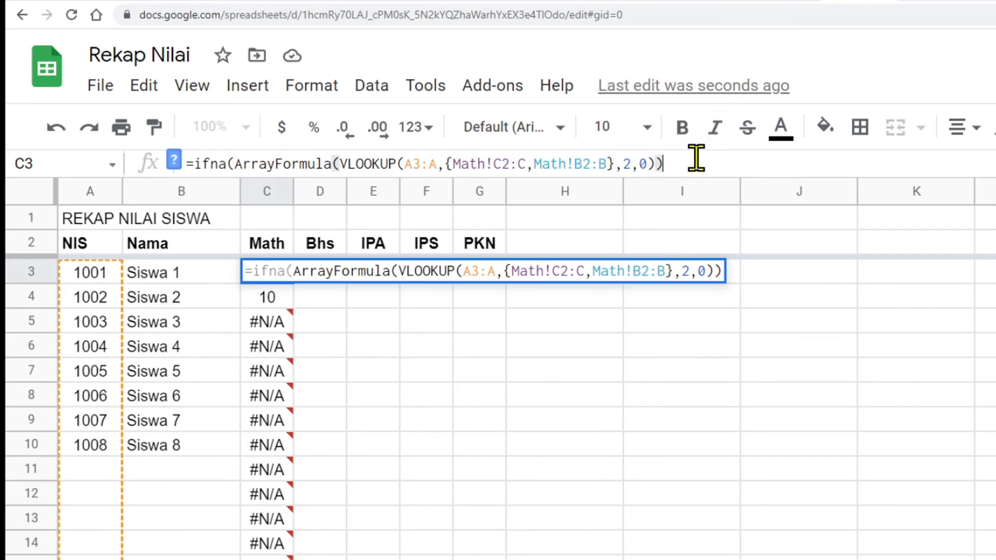
text())
key(Return)
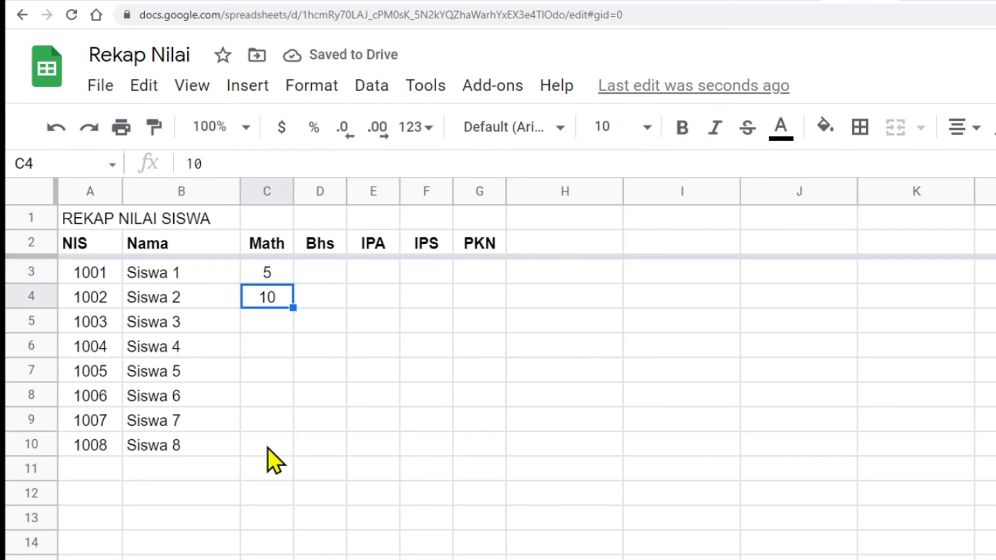
Lock the C3 formula references as $A3:$A, Math!$C$2:$C and Math!$B$2:$B, and fill the formula across to G3
click(262, 272)
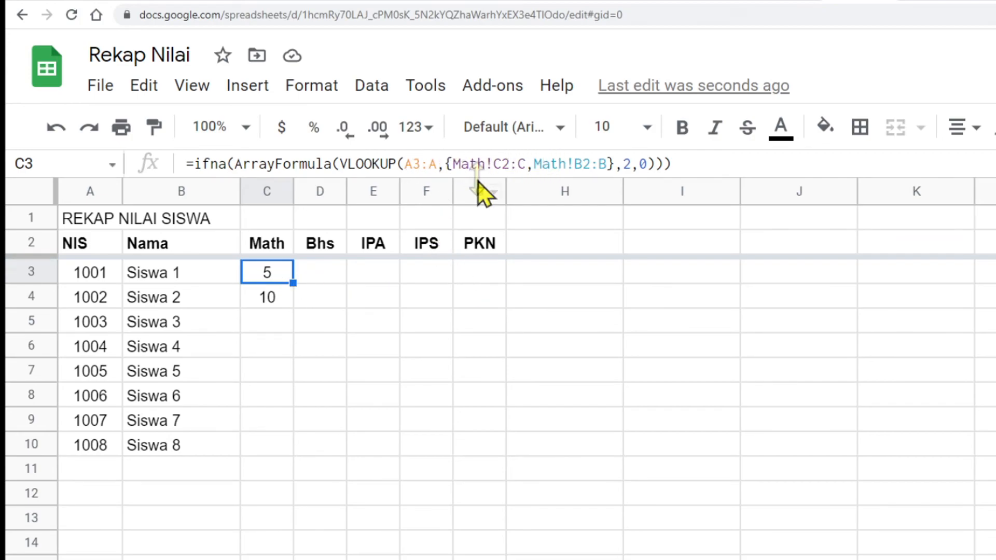
click(403, 164)
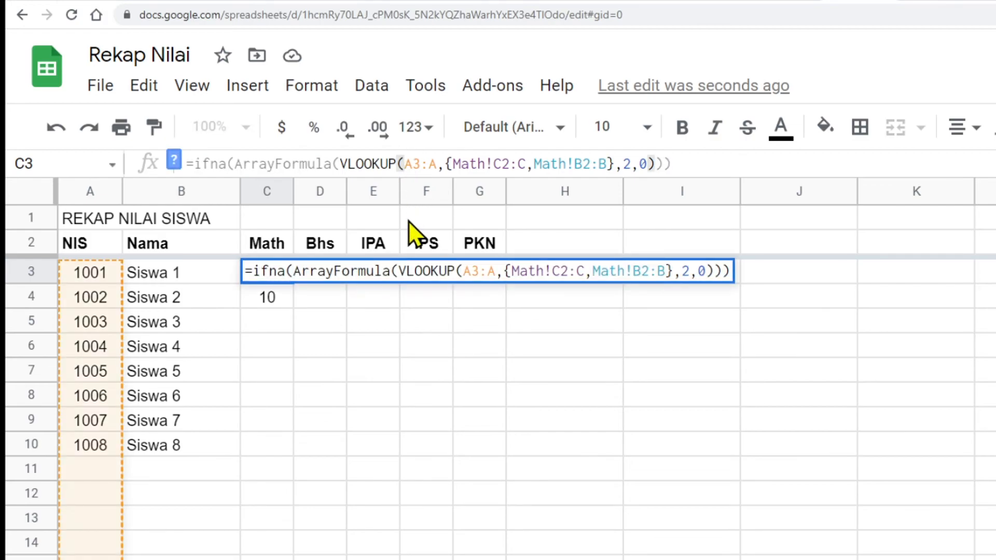
text($)
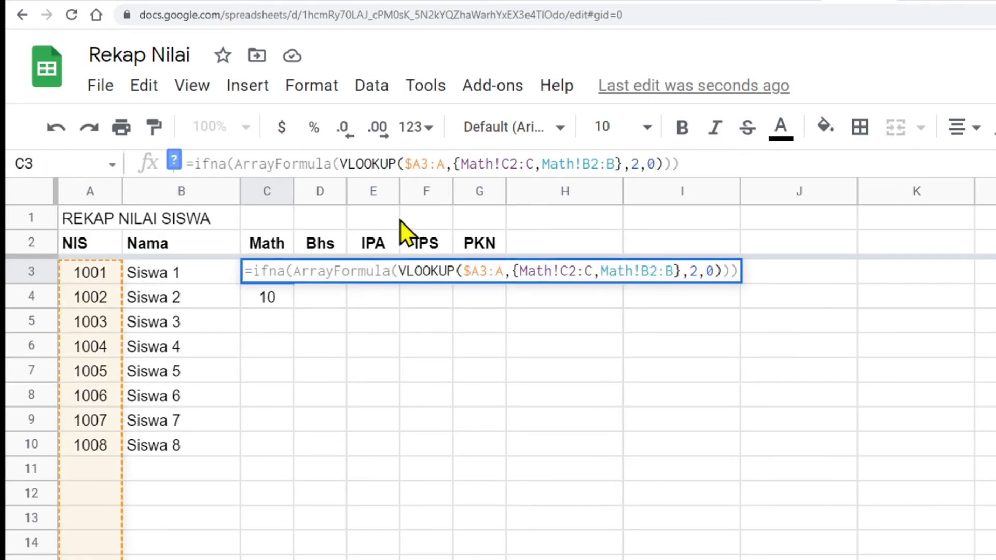
click(439, 164)
text($)
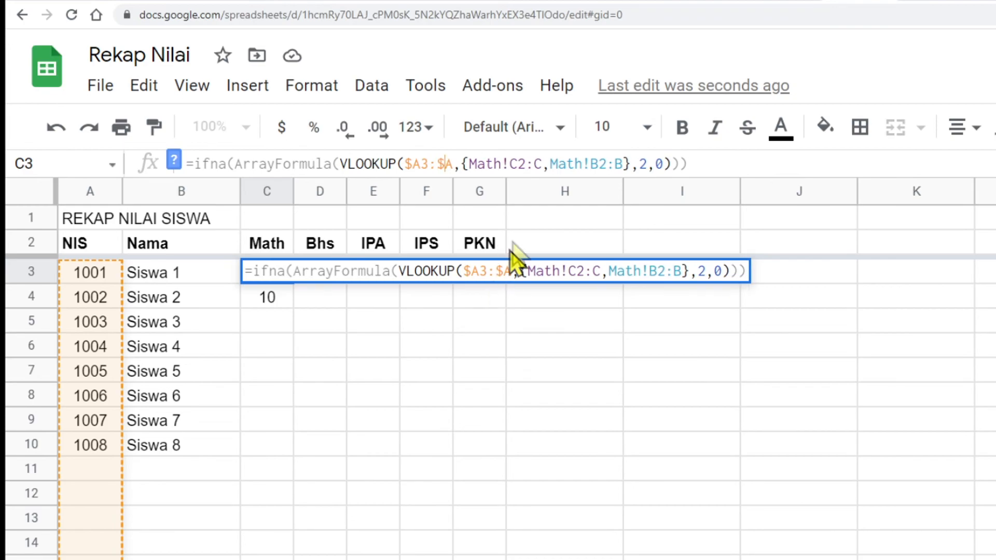
click(525, 164)
key(F4)
key(F4)
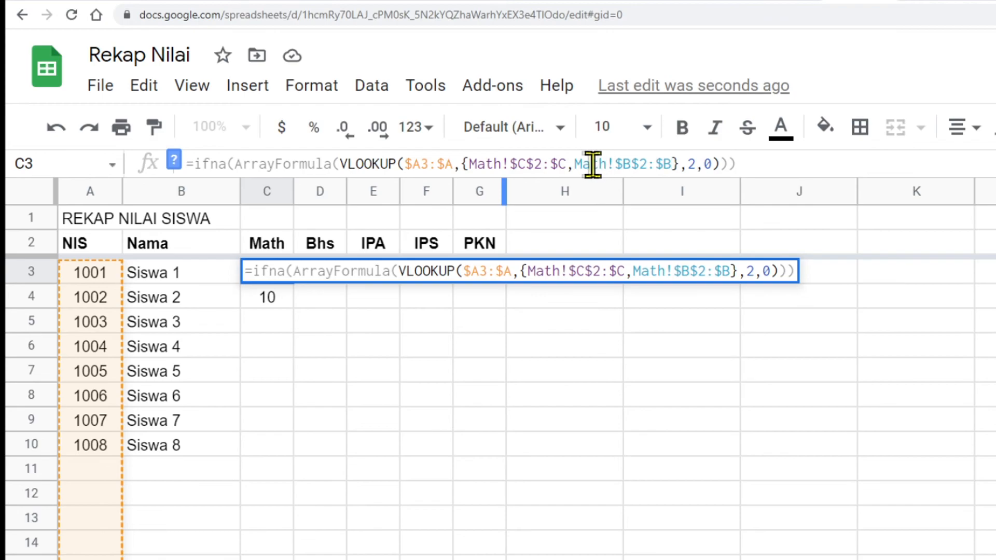
key(Return)
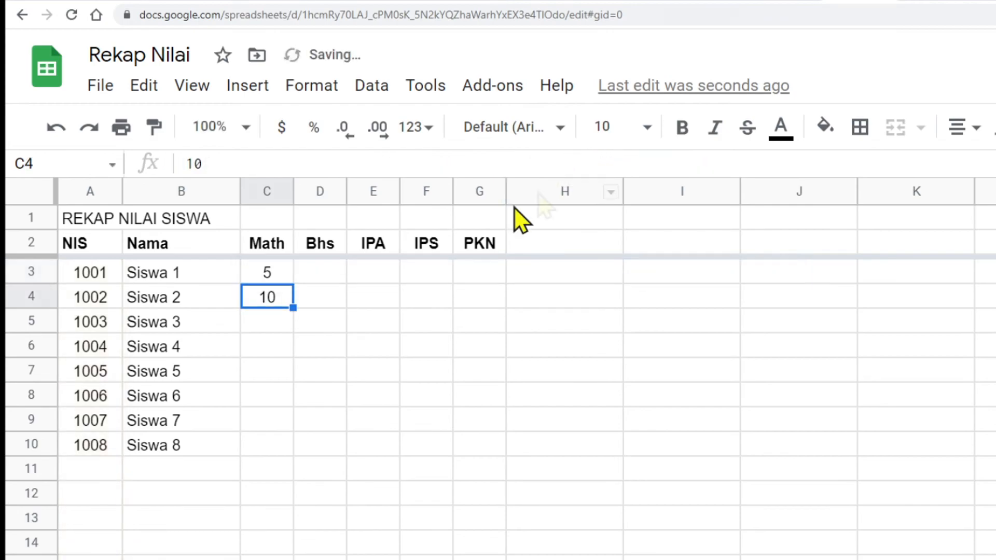
click(273, 277)
drag(293, 282, 483, 284)
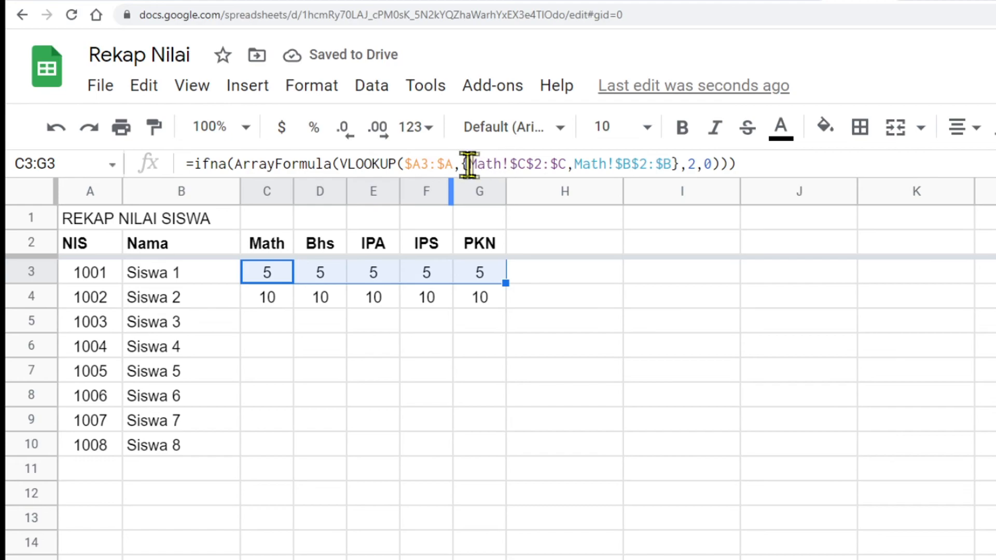
Replace both Math sheet references in the D3 formula with Bhs, giving {Bhs!$C$2:$C,Bhs!$B$2:$B}
click(332, 276)
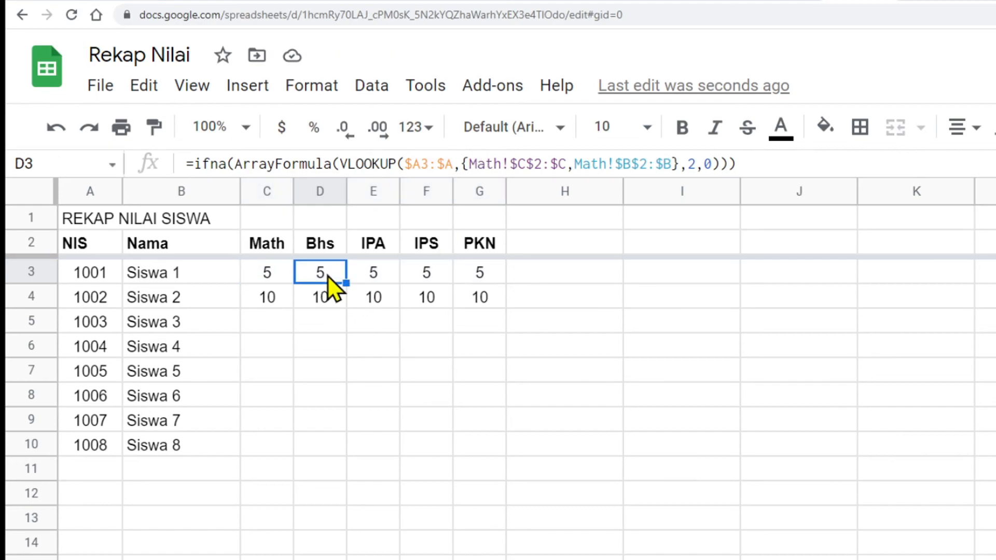
double_click(480, 164)
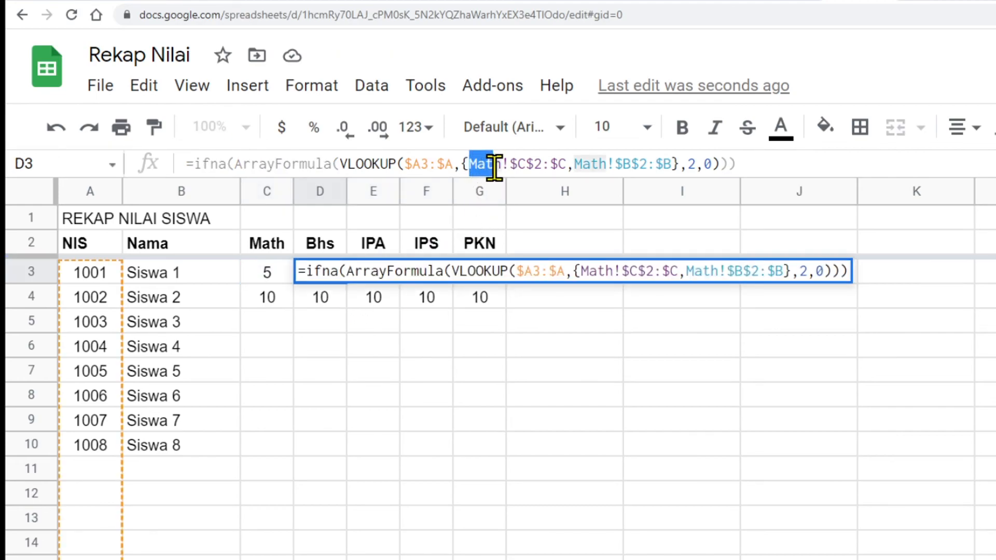
text(Bhs)
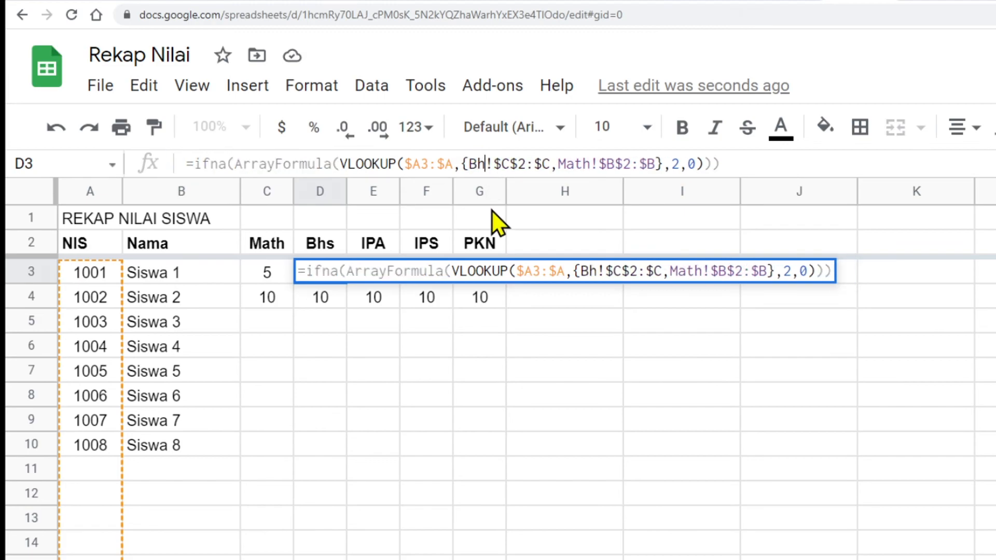
drag(566, 164, 598, 168)
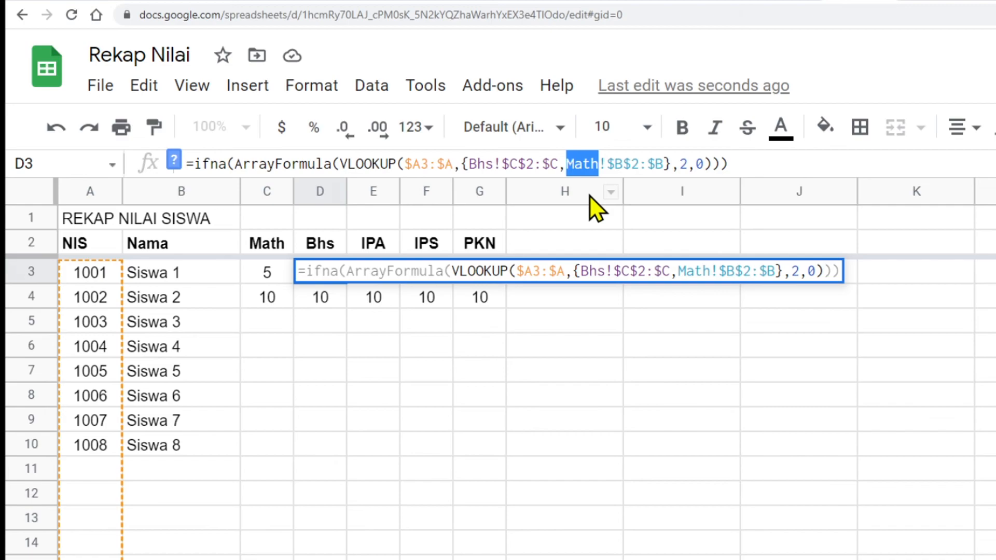
text(Bhs)
key(Return)
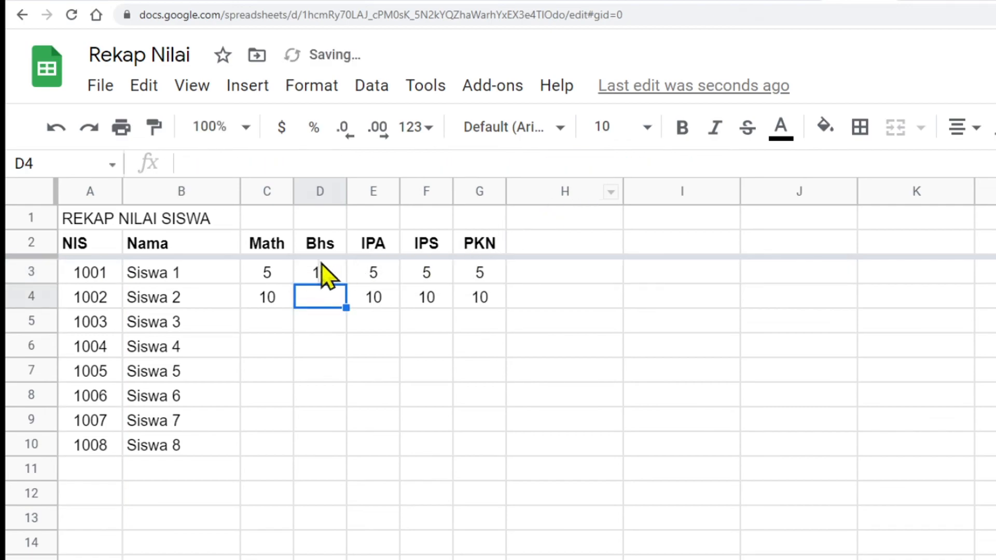
Replace both Math sheet references in the E3 formula with IPA, giving {IPA!$C$2:$C,IPA!$B$2:$B}
click(376, 276)
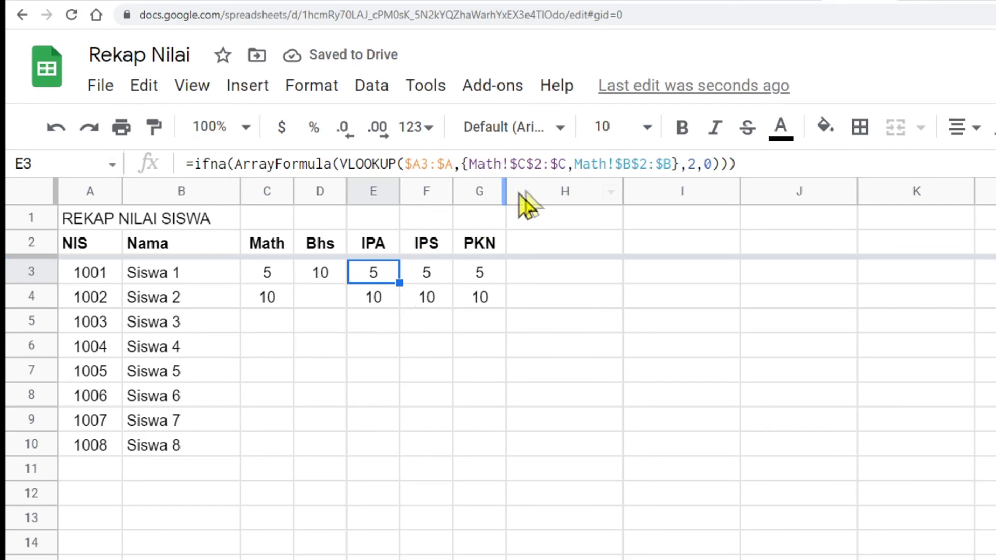
drag(579, 164, 605, 165)
text(IPA)
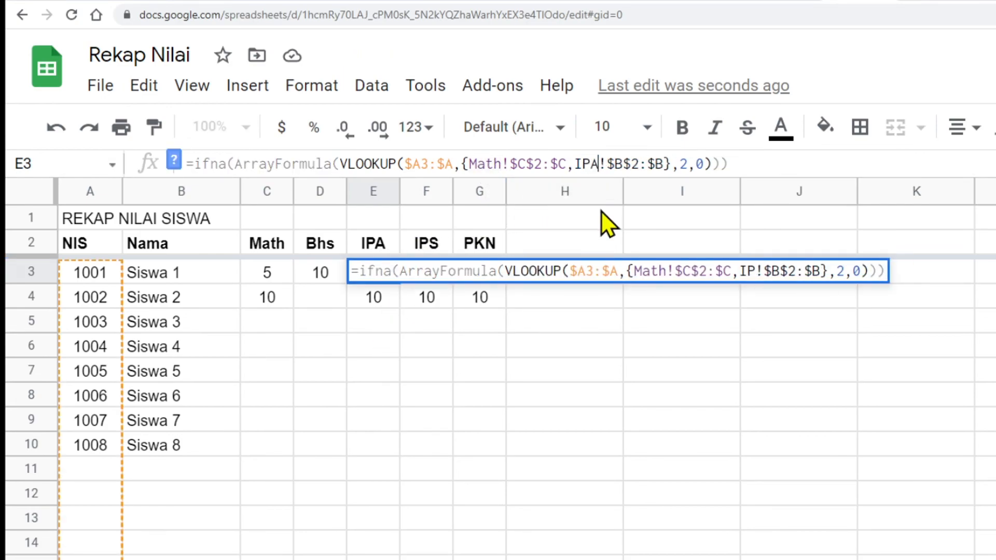
drag(470, 163, 501, 164)
text(IPA)
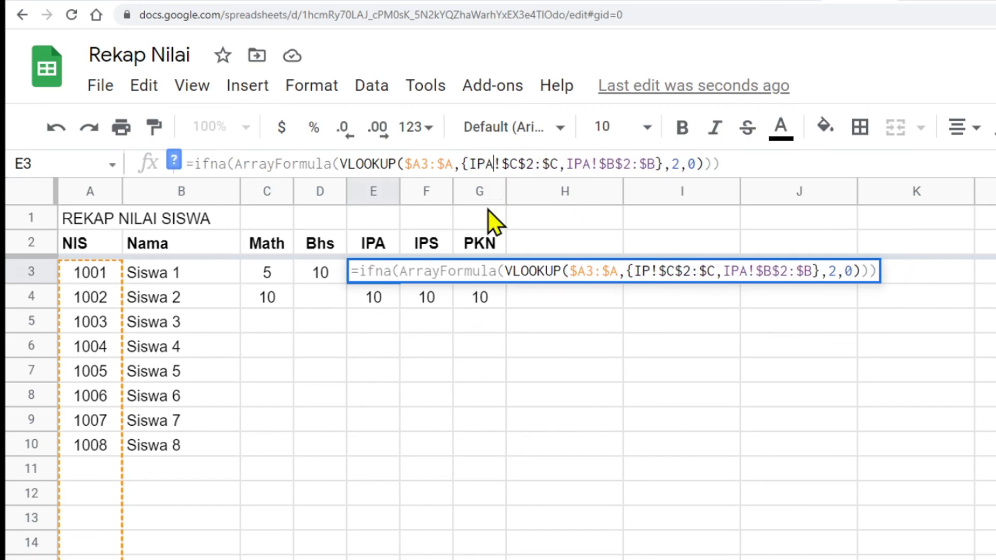
key(Return)
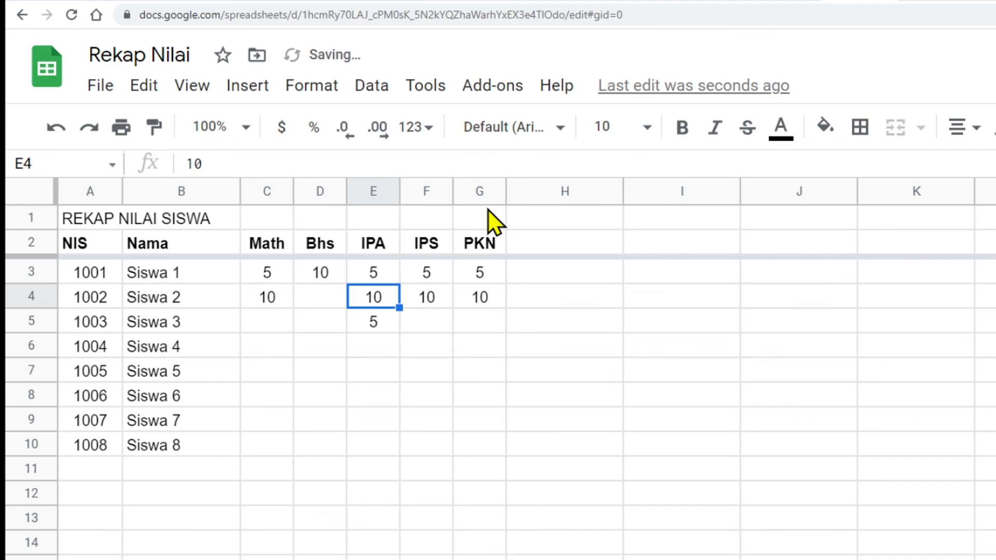
Replace both Math sheet references in the F3 formula with IPS, giving {IPS!$C$2:$C,IPS!$B$2:$B}
click(438, 275)
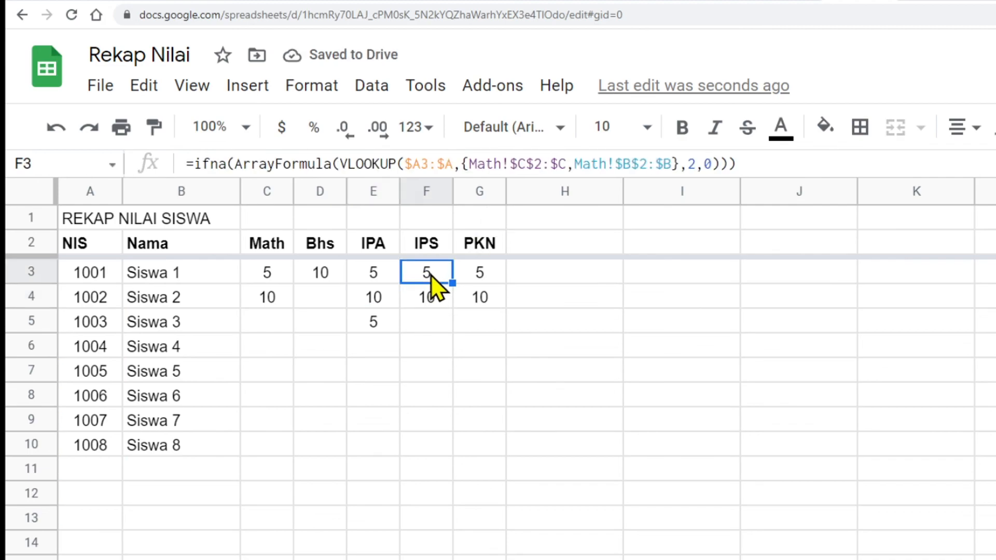
click(470, 164)
drag(469, 163, 502, 164)
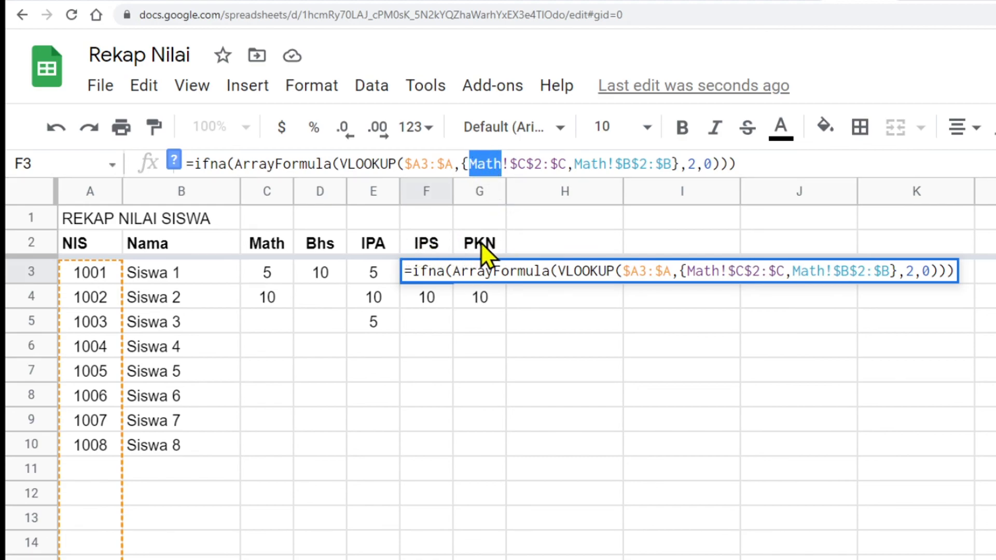
text(IPS)
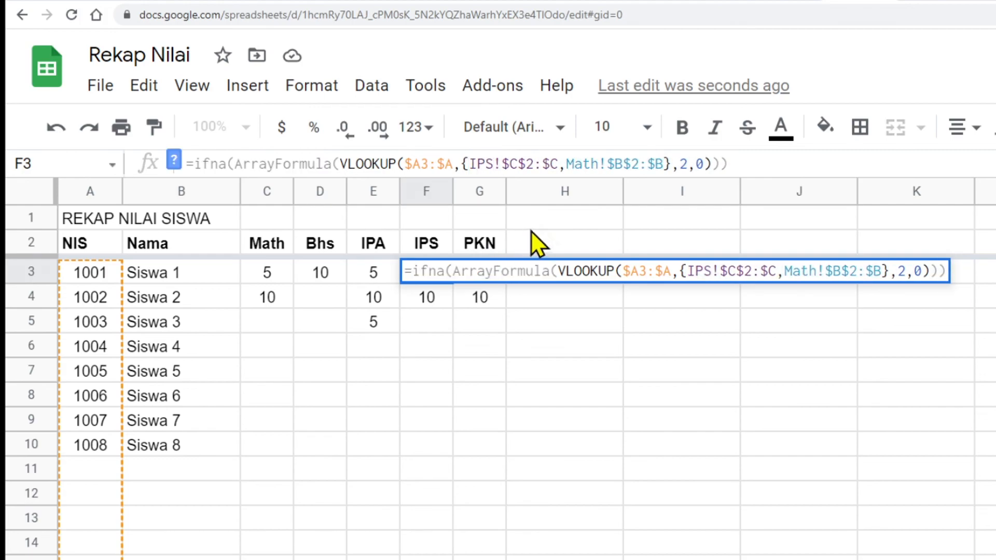
drag(568, 157, 597, 158)
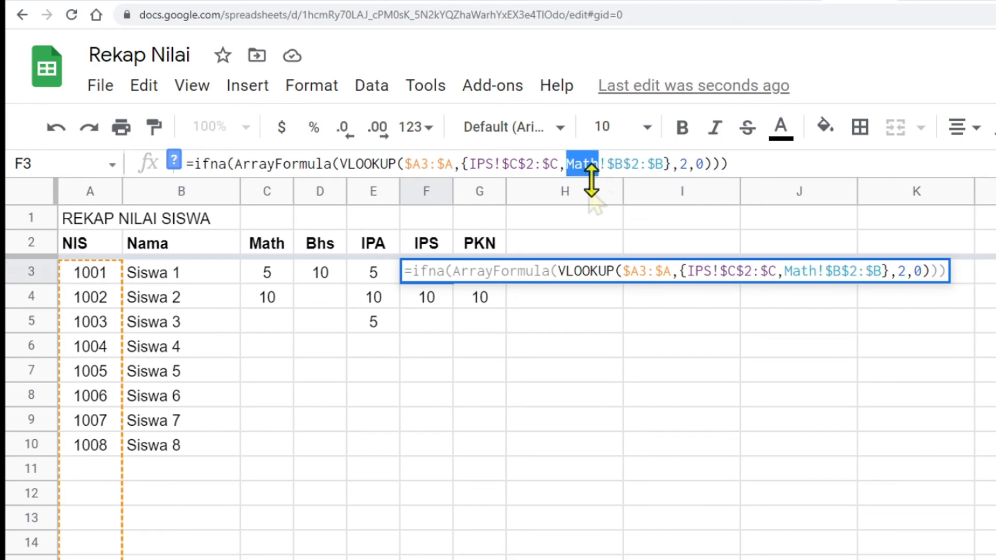
text(IPS)
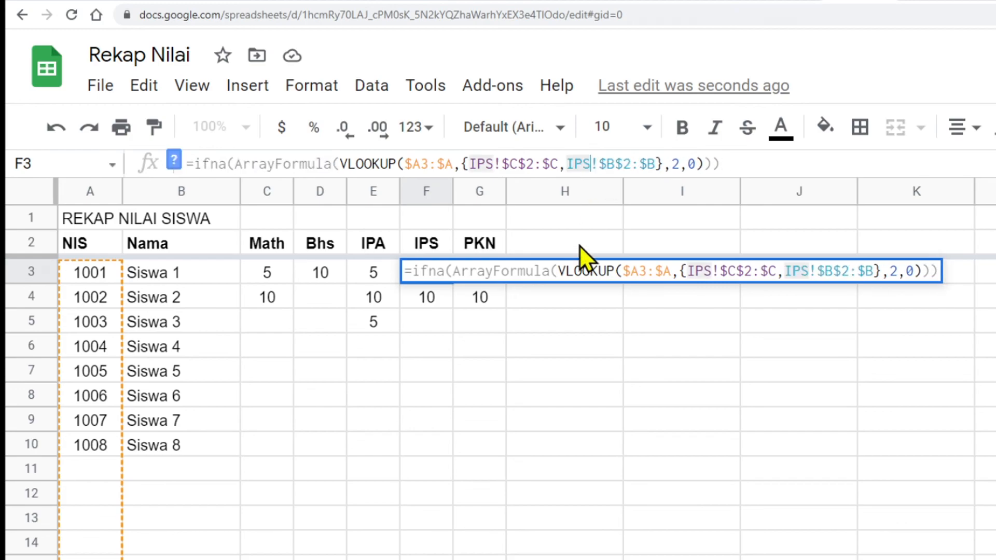
key(Return)
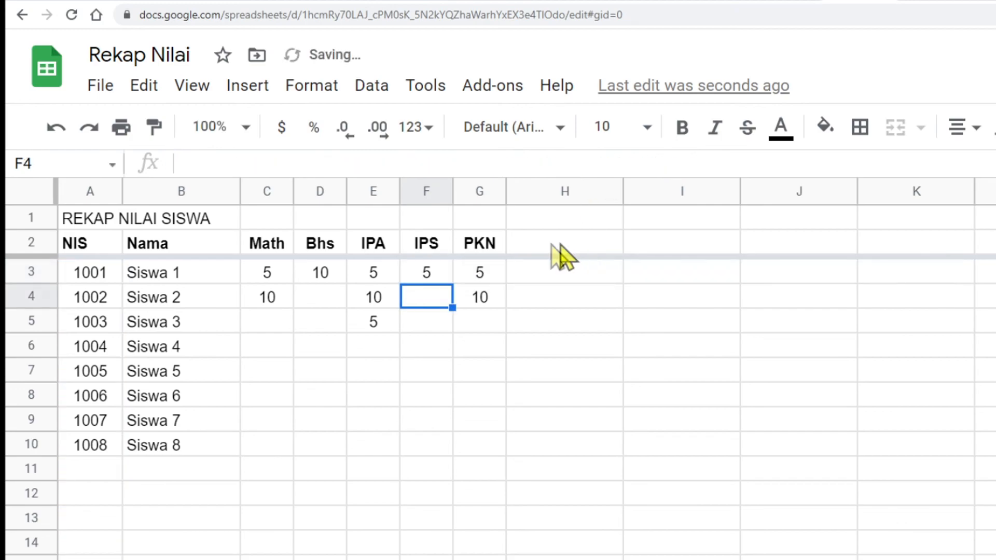
Replace both Math sheet references in the G3 formula with PKN, giving {PKN!$C$2:$C,PKN!$B$2:$B}
click(485, 280)
drag(466, 164, 497, 205)
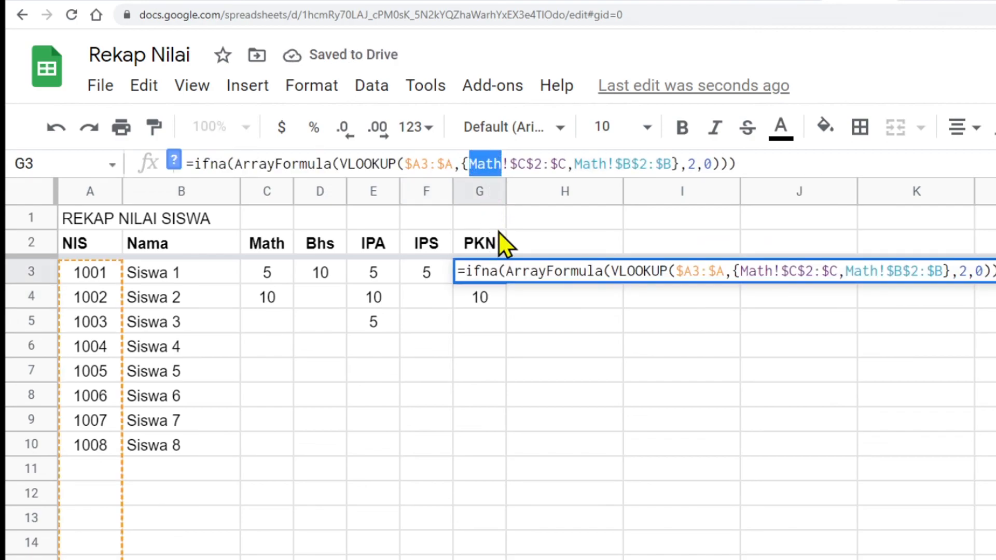
text(PKN)
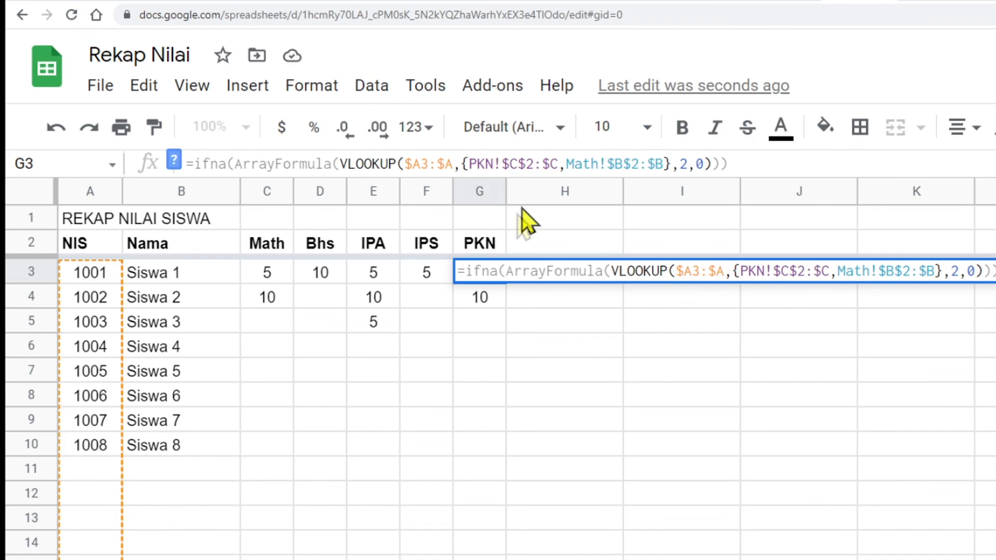
drag(566, 164, 594, 165)
text(PKN)
key(Delete)
key(Return)
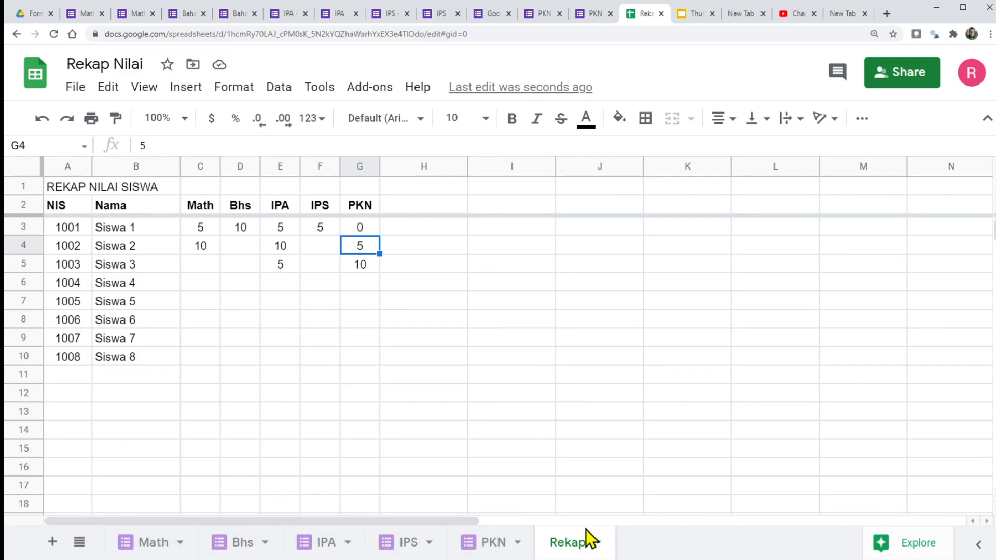
click(377, 340)
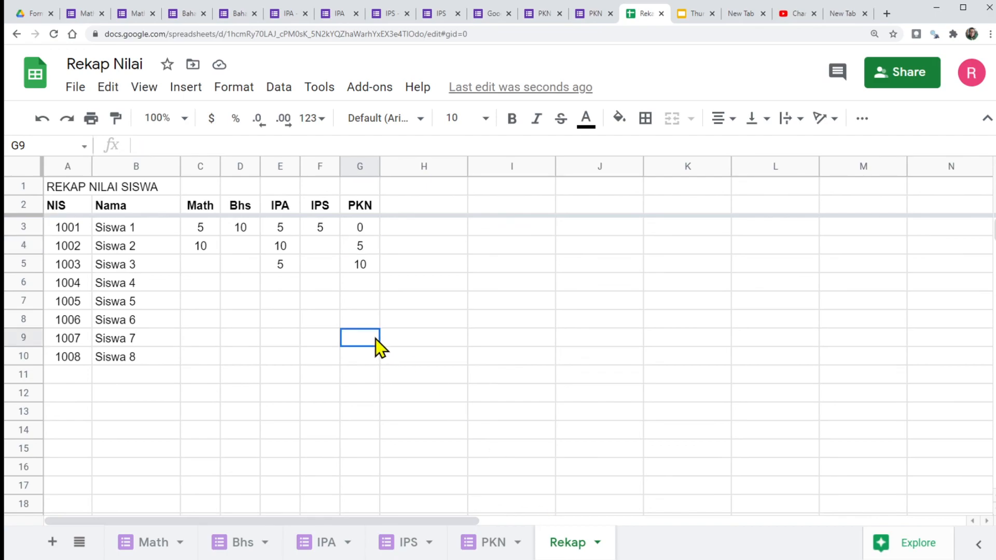
click(334, 277)
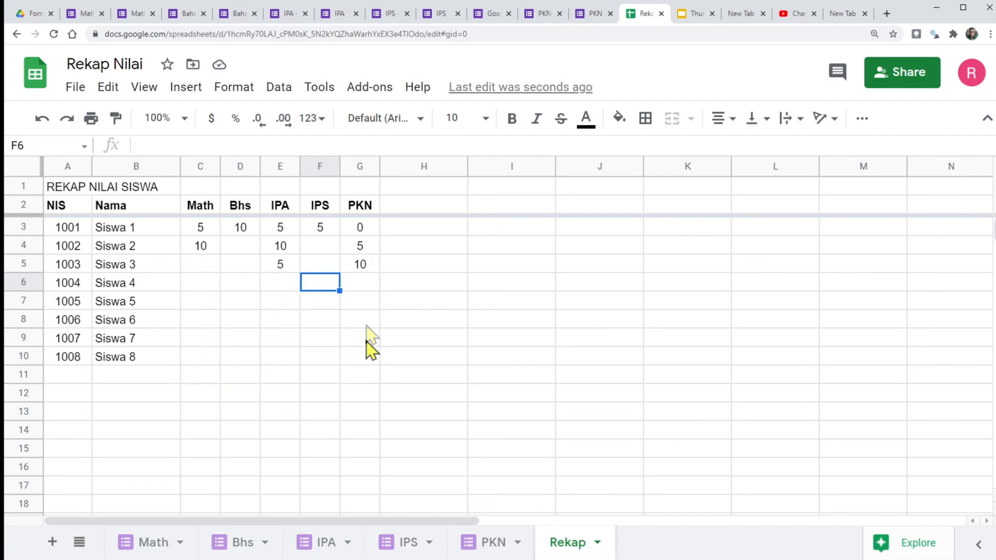
click(429, 357)
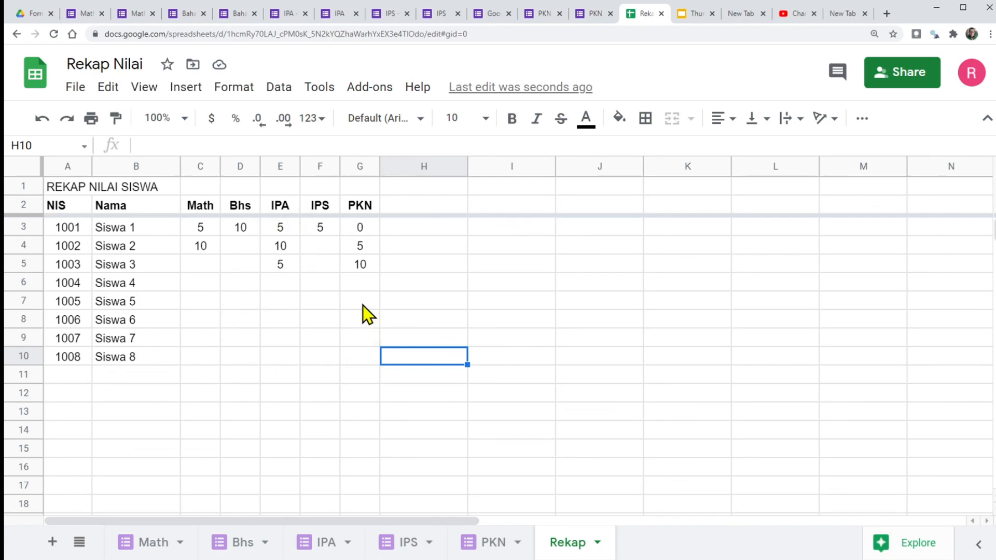
click(337, 302)
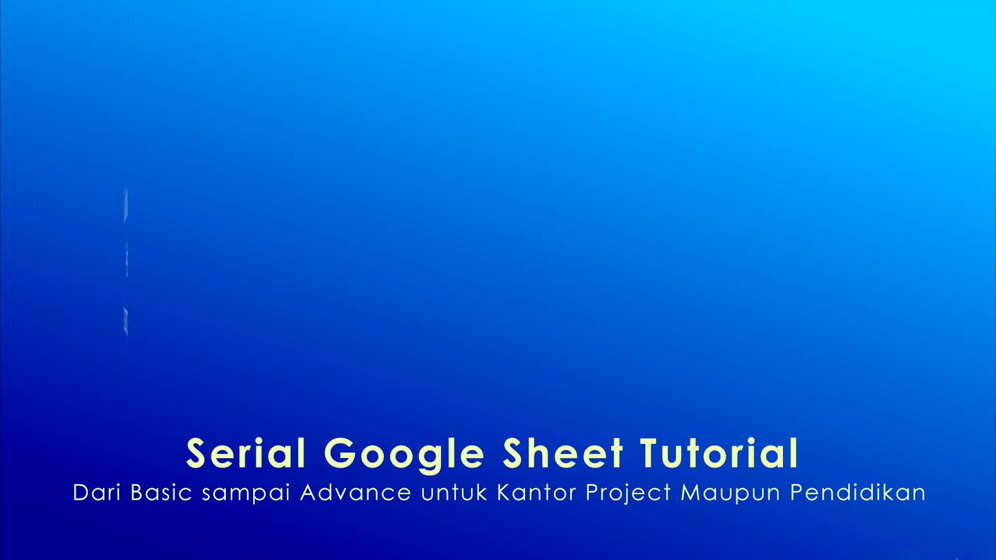